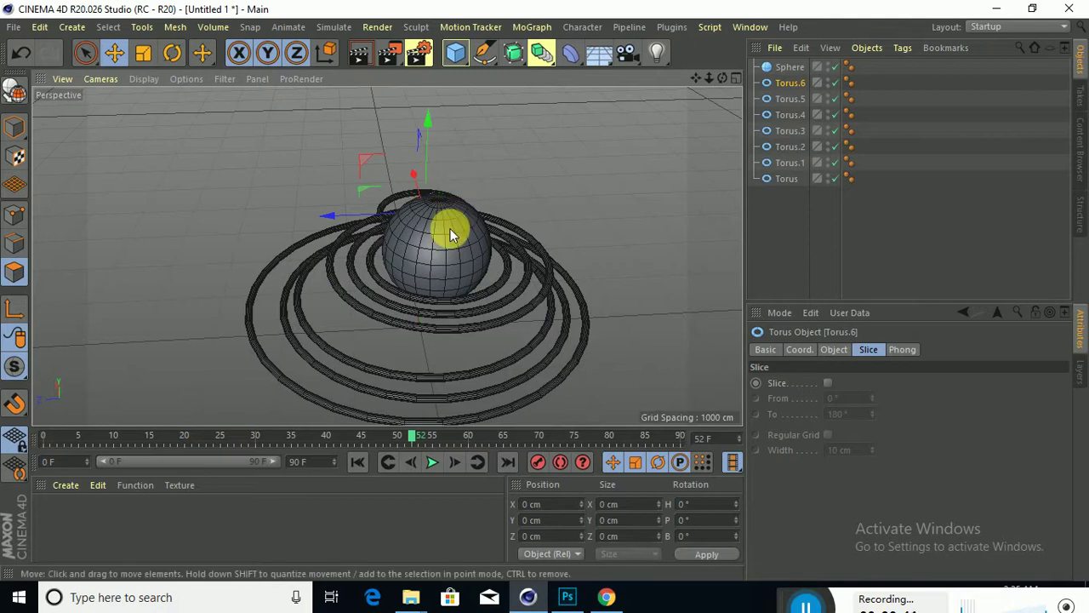
Step: Undo the recent object changes and delete all remaining torus rings from the scene
left_click_drag(450, 228, 499, 292, "alt")
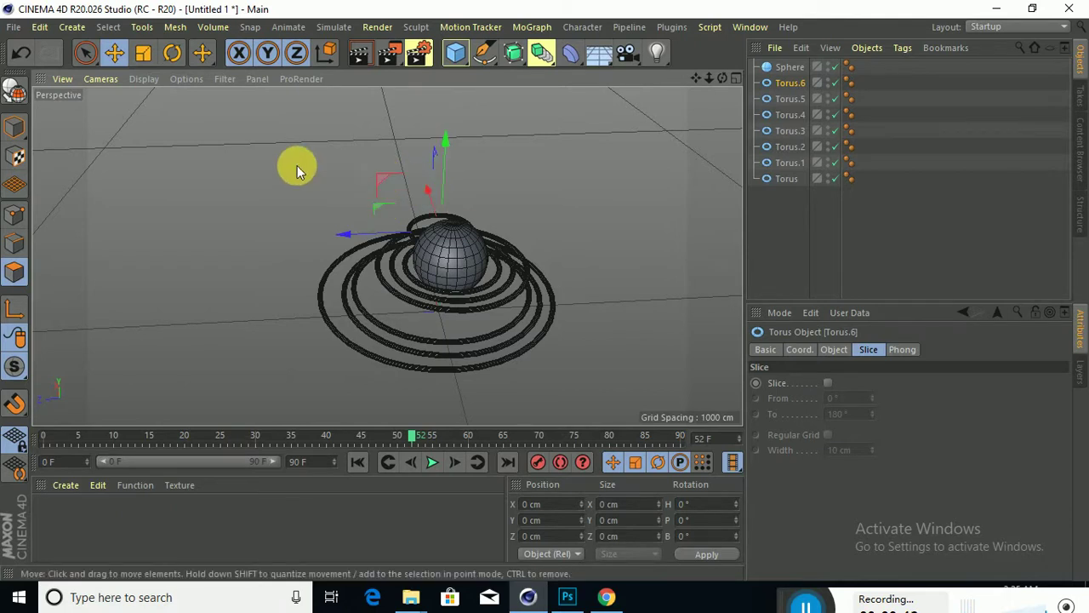
left_click_drag(306, 165, 326, 194)
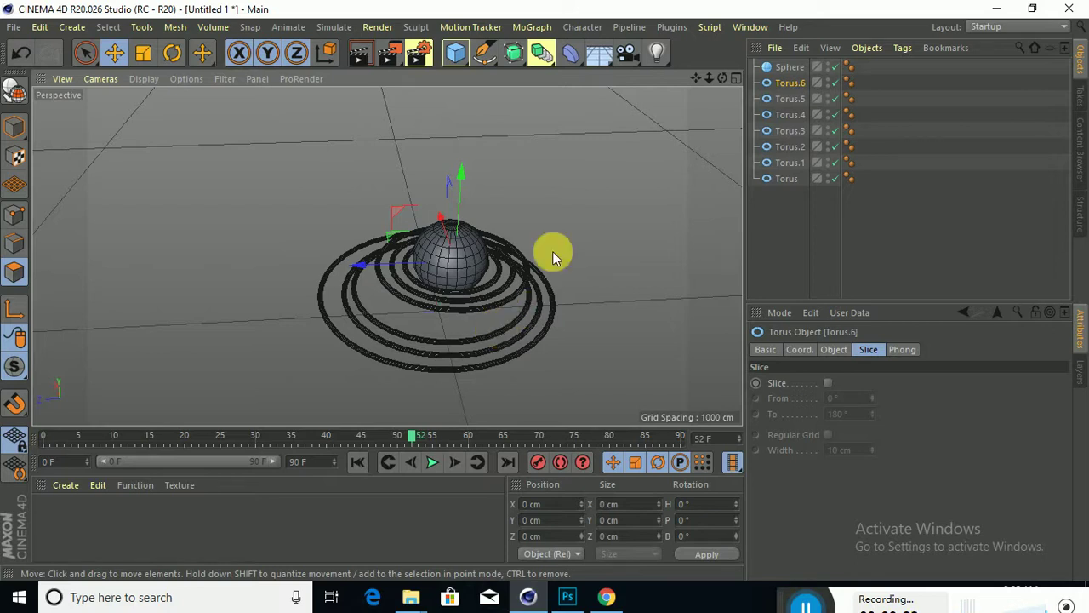
key("ctrl+z")
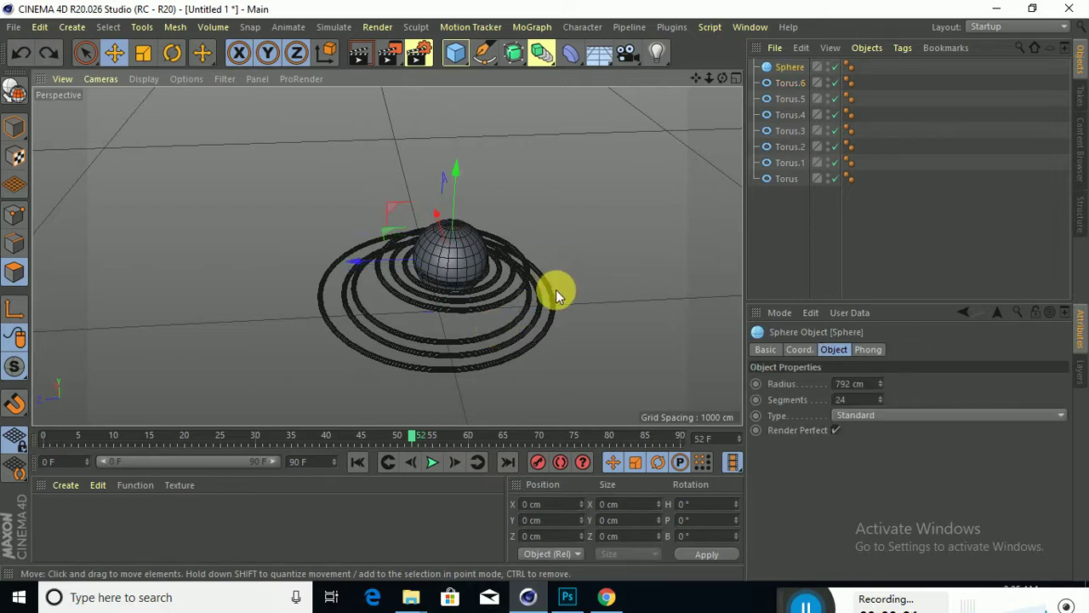
key("ctrl+z")
key("ctrl+z")
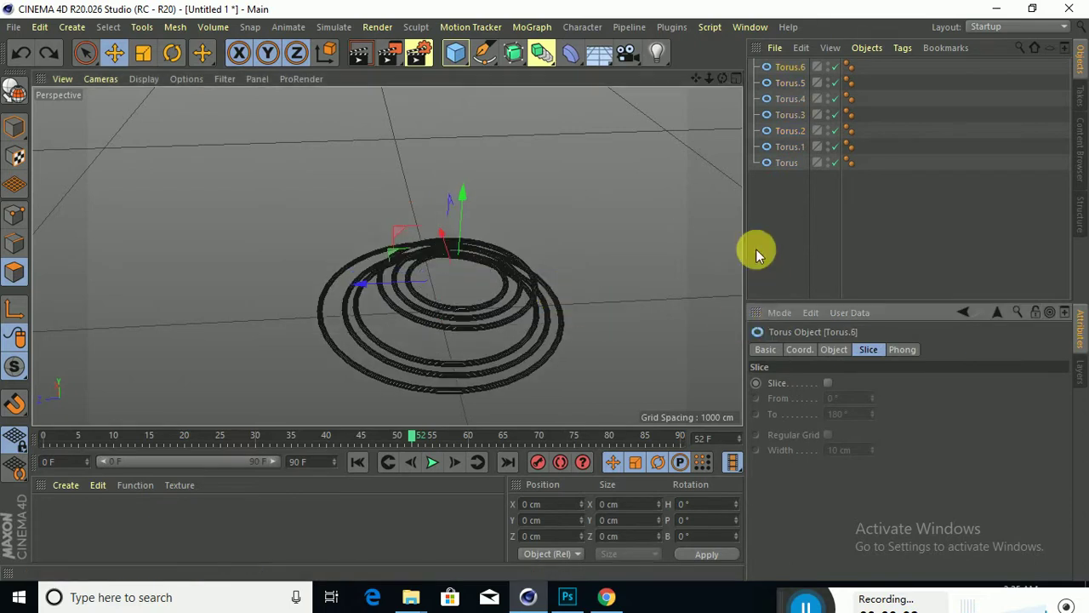
key("ctrl+z")
key("ctrl+a")
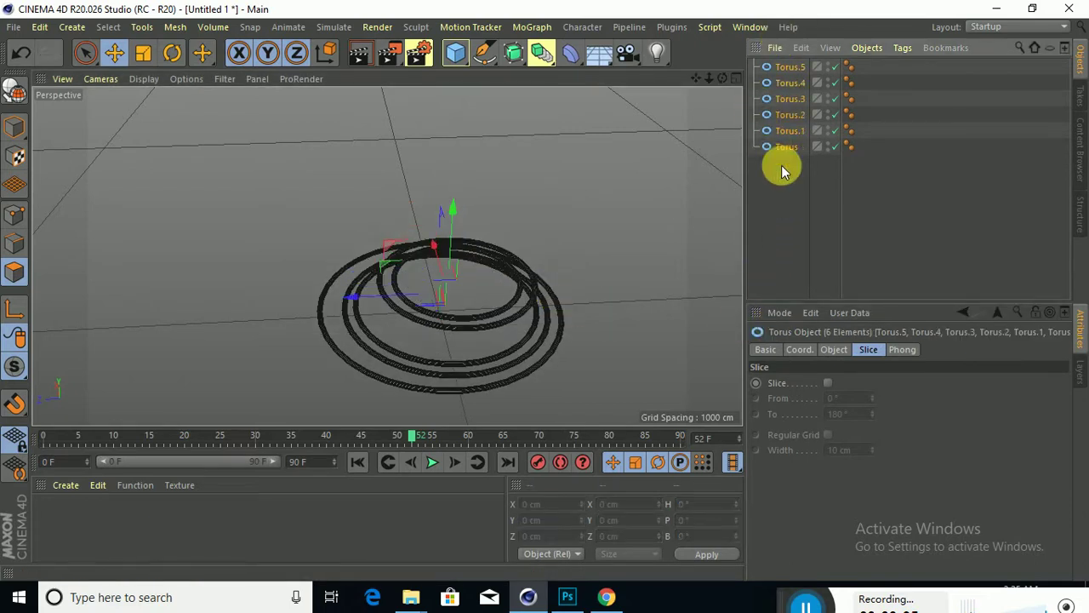
key("Delete")
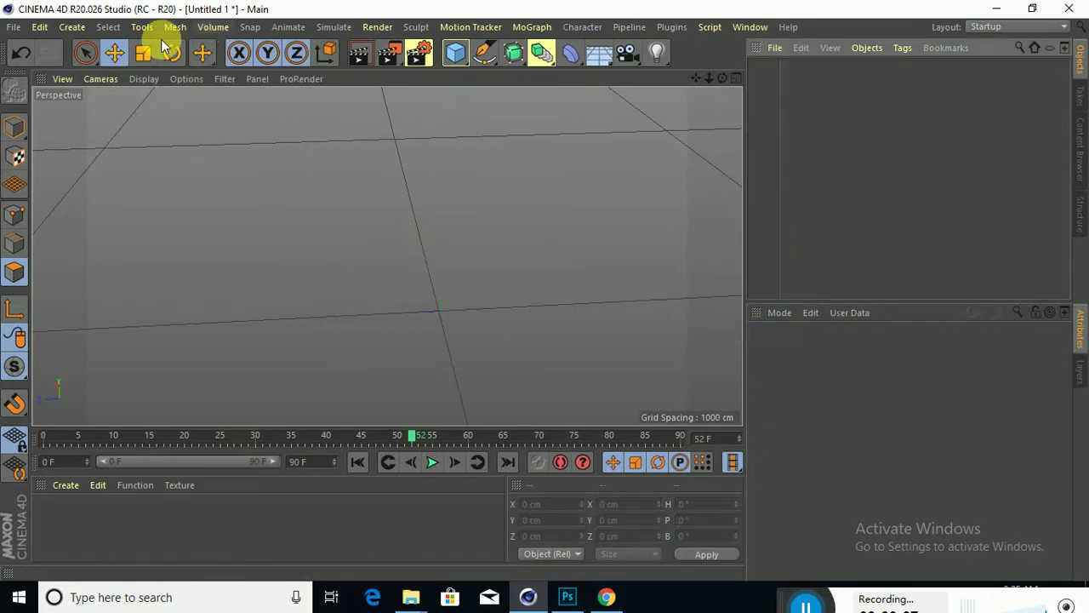
Step: Add a cube primitive to the emptied scene
left_click(112, 52)
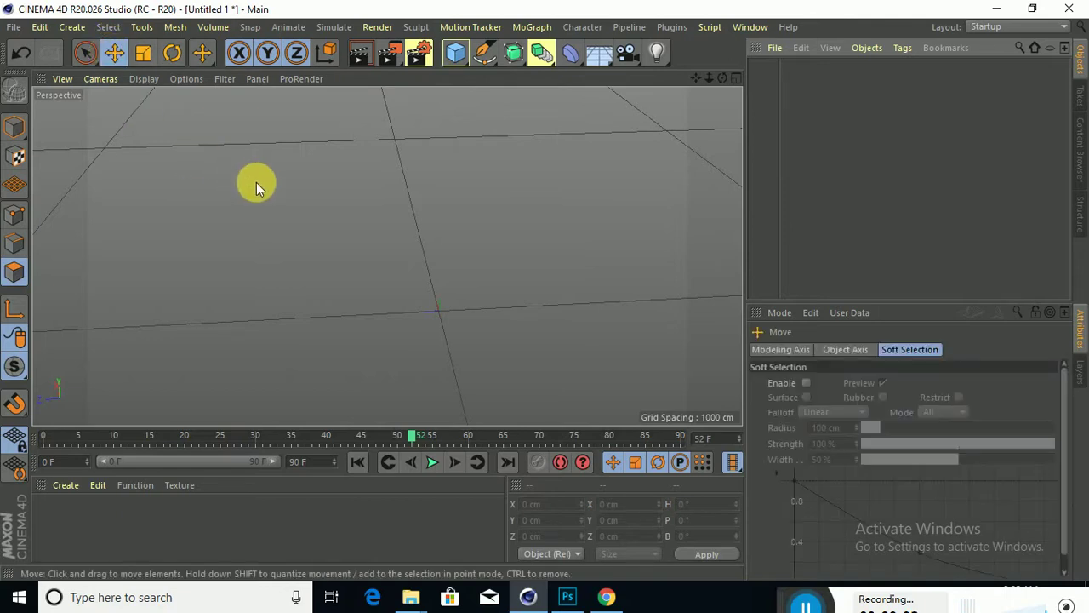
left_click_drag(411, 182, 467, 204, "alt")
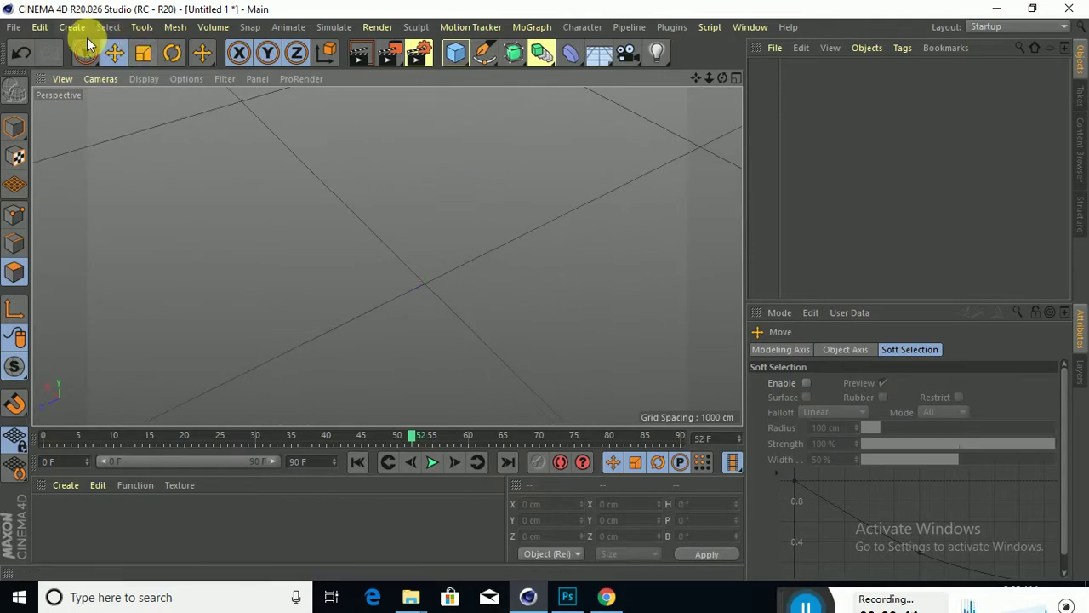
left_click(456, 56)
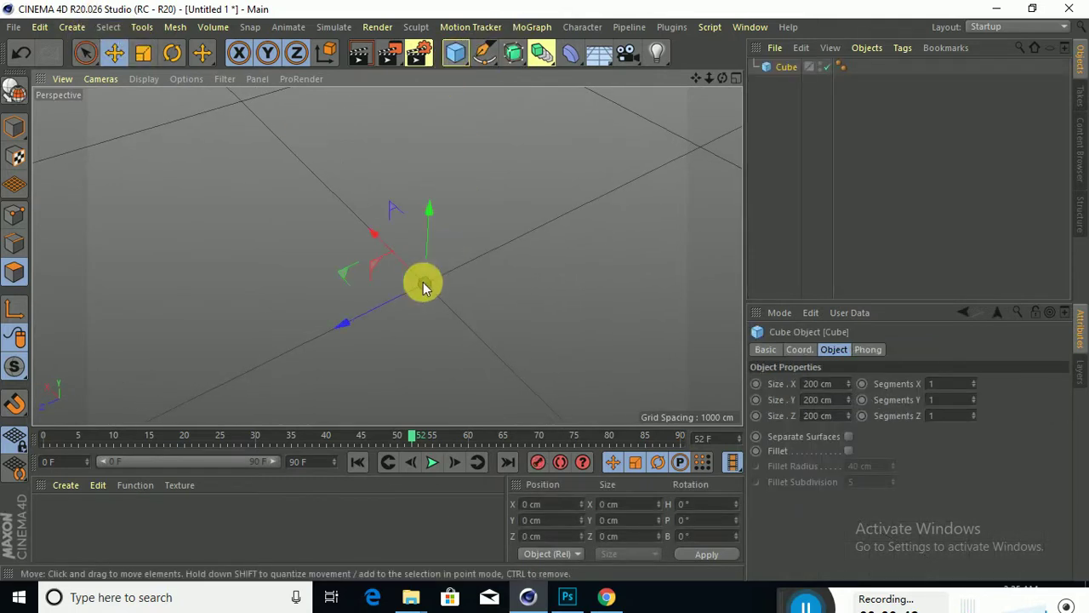
scroll(423, 281, "up", 3)
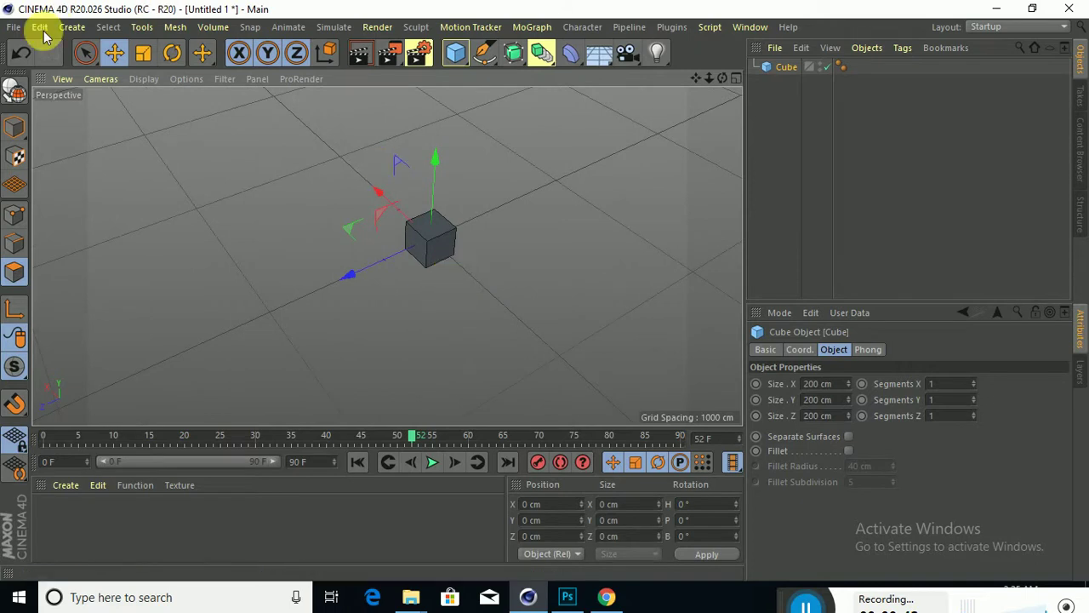
Step: Create a new project and add a cube primitive to it
left_click(13, 27)
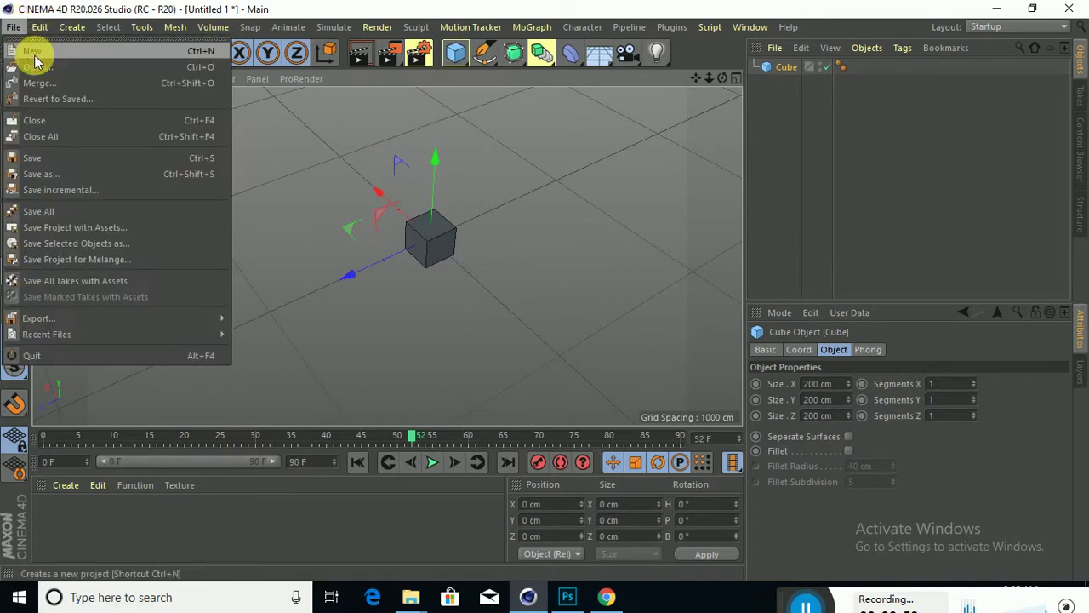
left_click(40, 56)
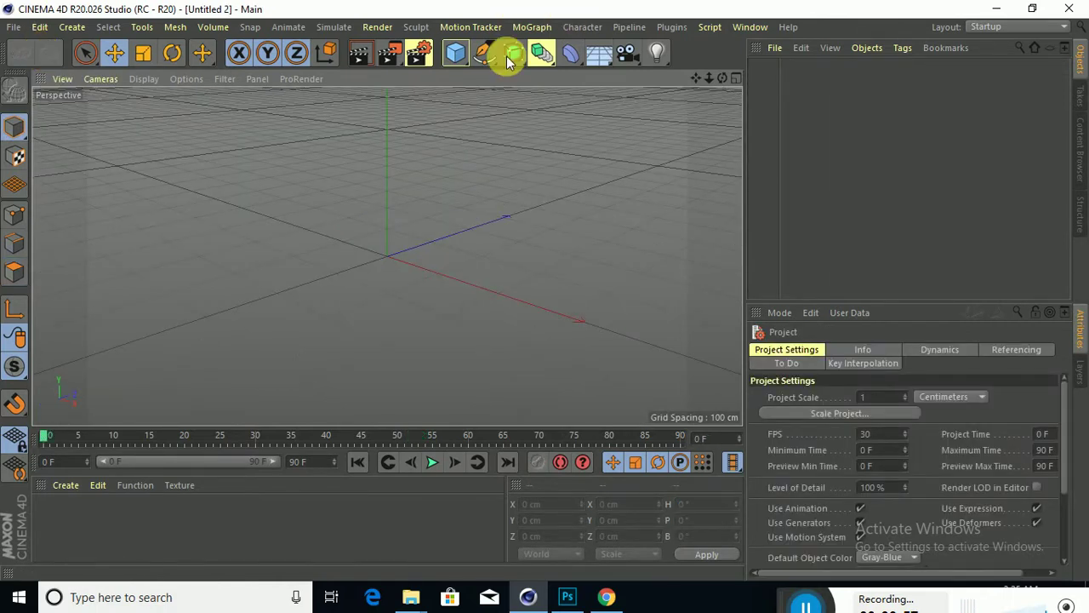
left_click(456, 53)
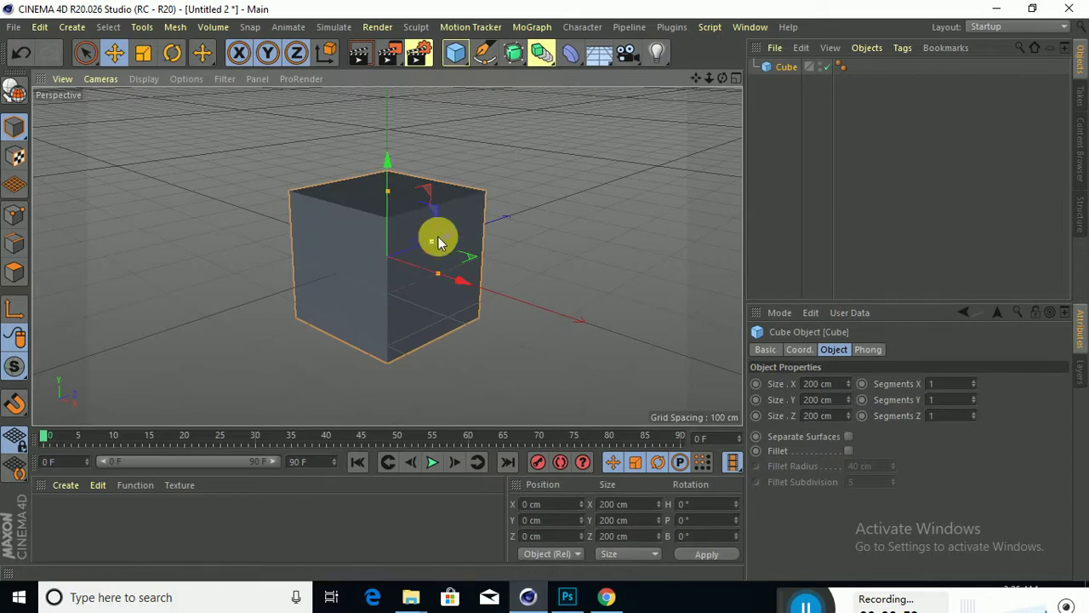
Step: Resize the cube into a flat slab about 901 cm in X, 21 cm in Y and 1017 cm in Z
left_click_drag(429, 240, 556, 206)
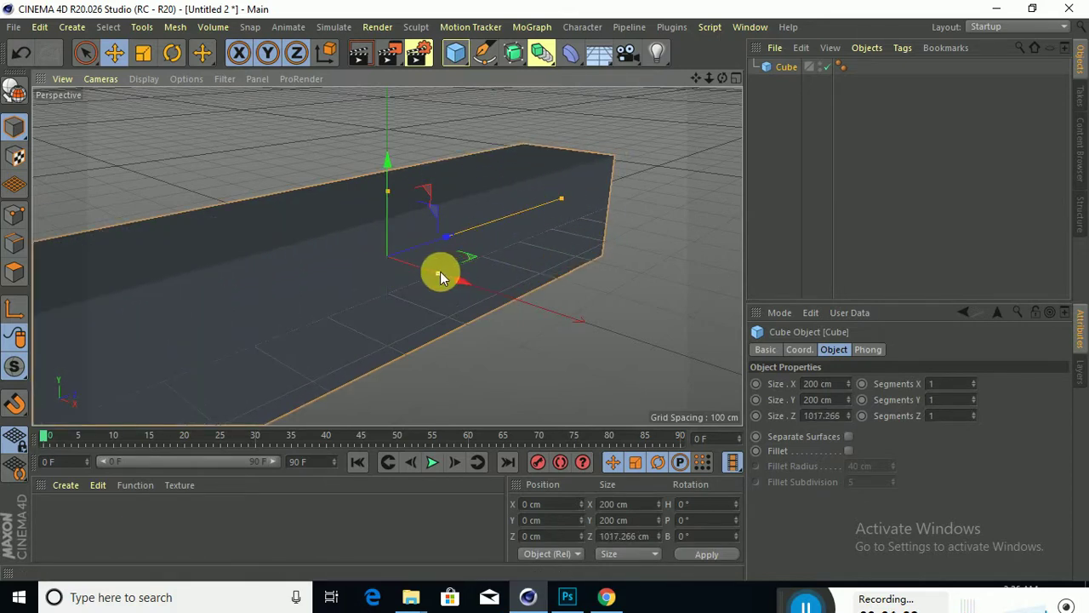
left_click_drag(437, 272, 713, 378)
left_click_drag(389, 189, 383, 251)
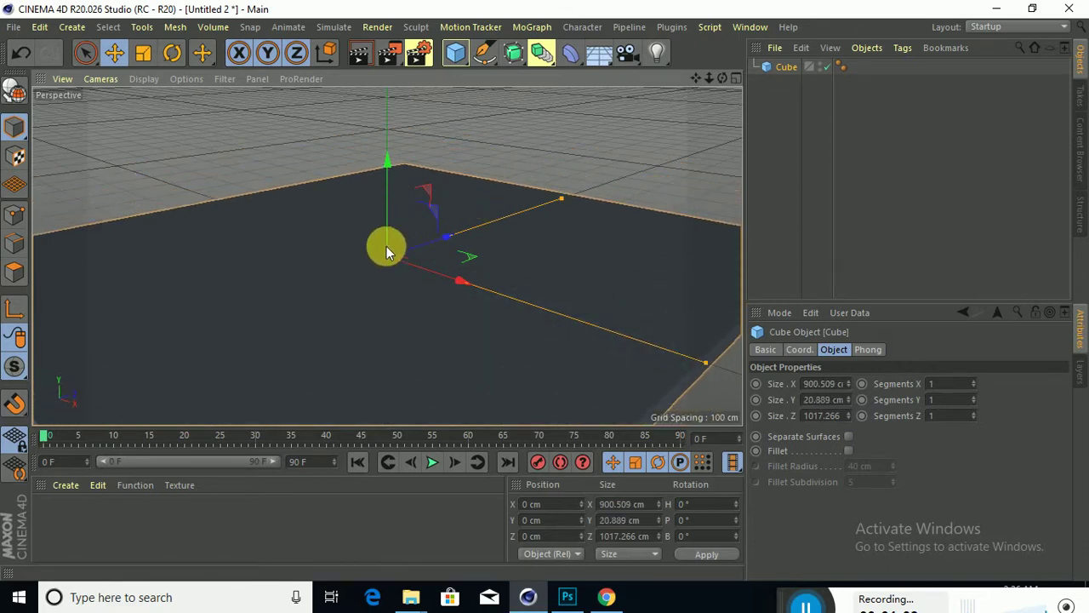
Step: Reduce the slab to about 463 cm in X and 918 cm in Z
left_click_drag(326, 333, 543, 297, "alt")
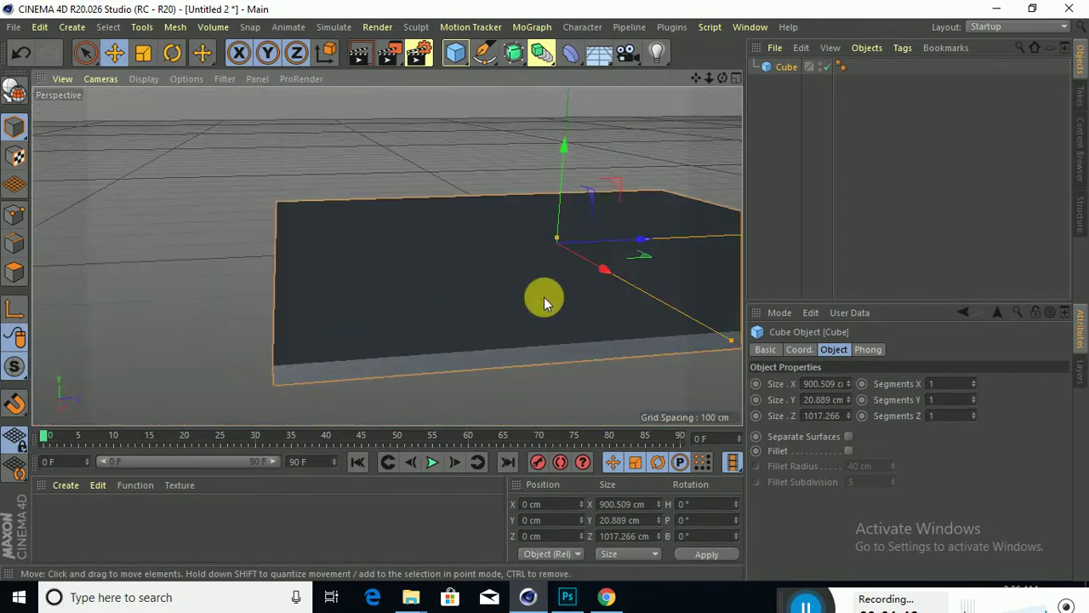
scroll(590, 275, "down", 5)
scroll(731, 245, "up", 3)
scroll(738, 250, "down", 2)
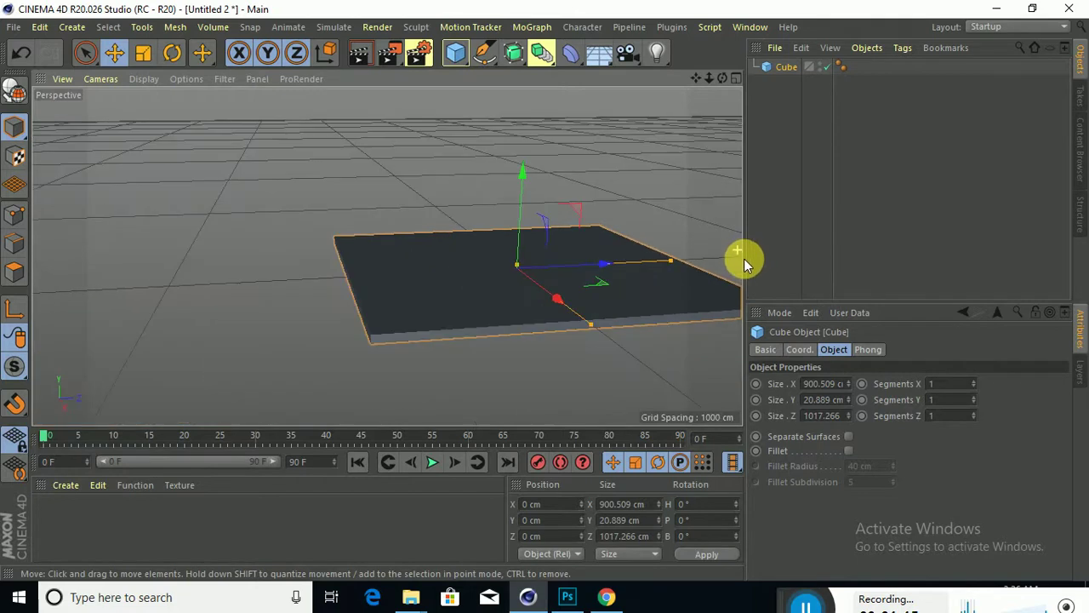
scroll(715, 281, "down", 1)
scroll(736, 272, "up", 3)
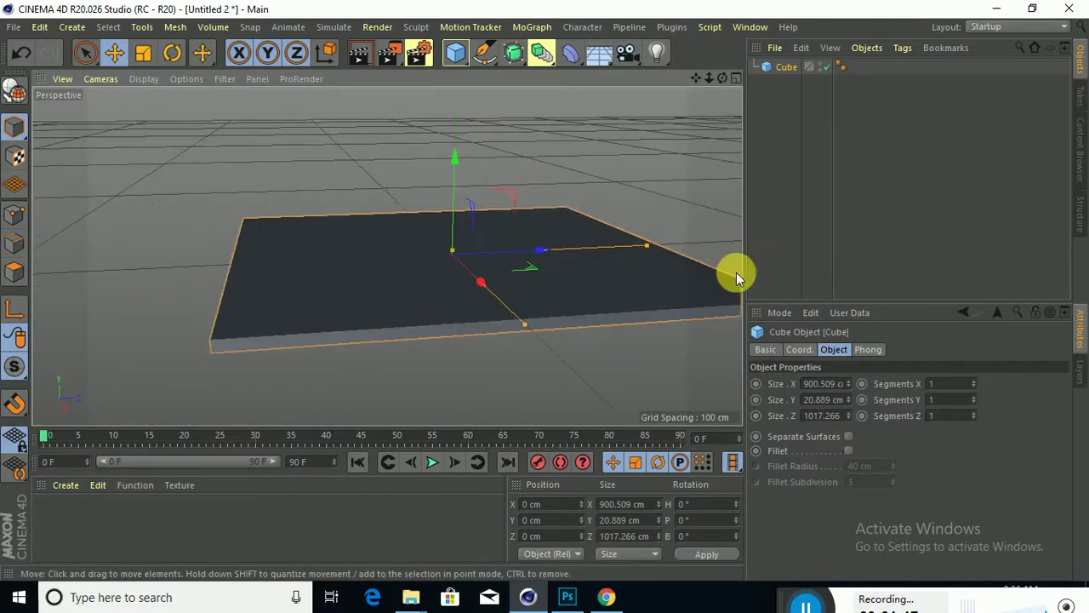
left_click_drag(736, 272, 522, 298, "alt")
scroll(717, 268, "up", 3)
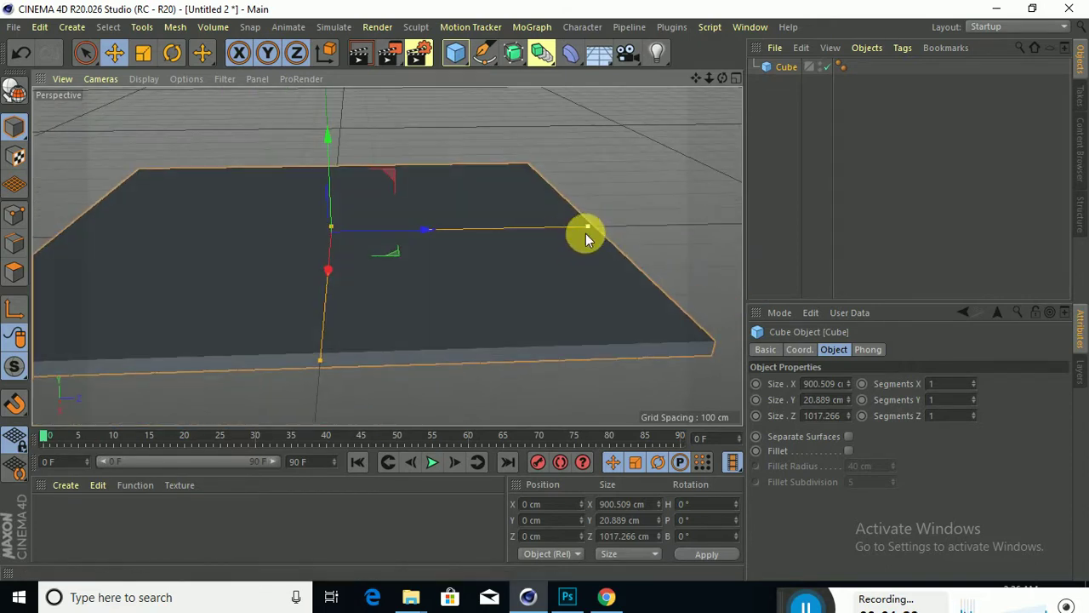
left_click_drag(586, 227, 564, 227)
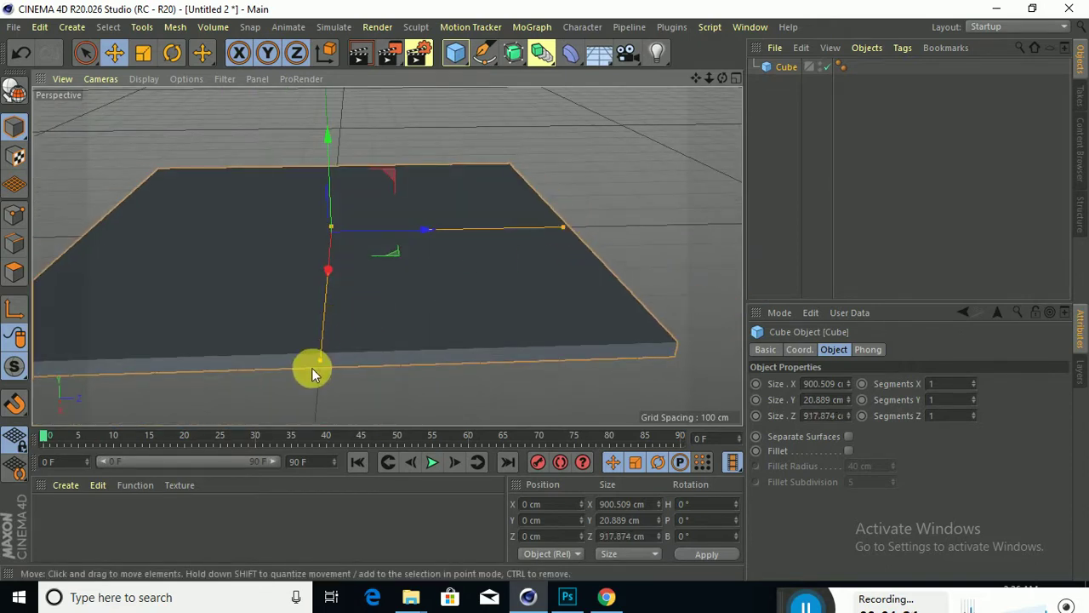
left_click_drag(312, 367, 326, 299)
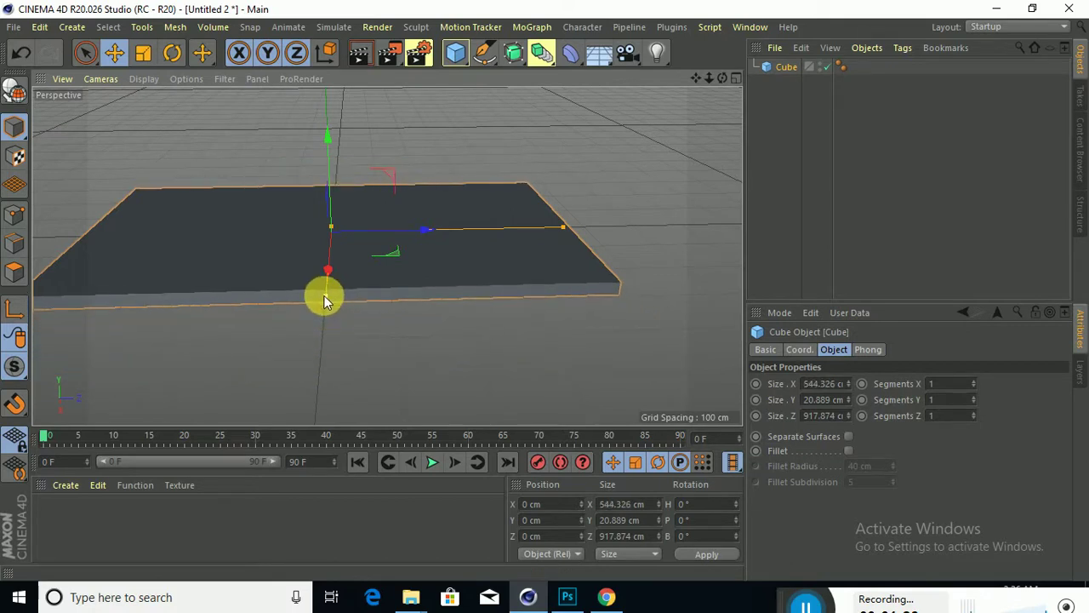
left_click_drag(544, 163, 520, 176, "alt")
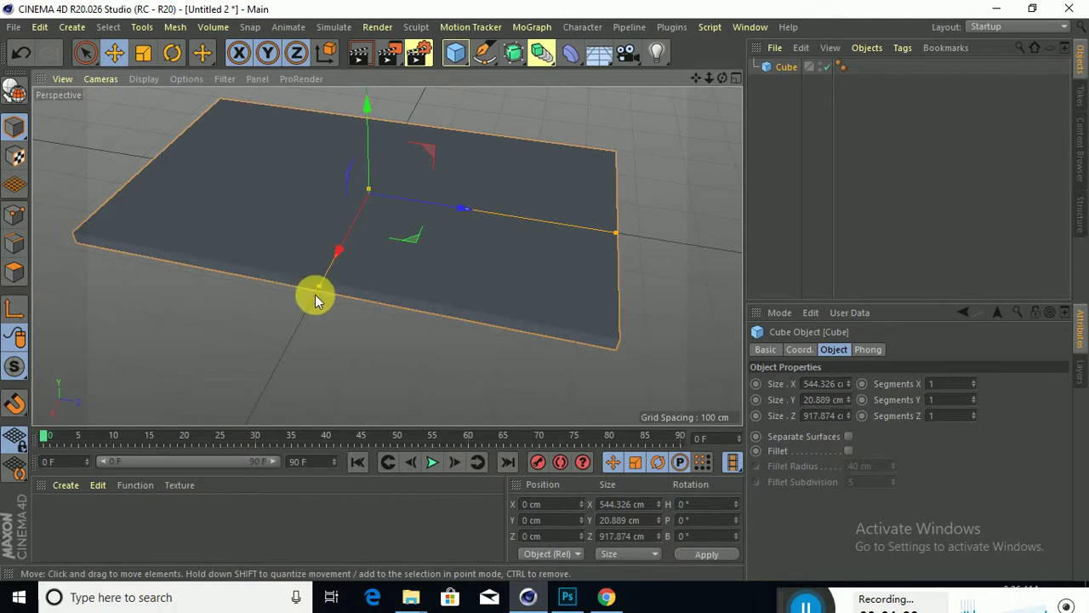
left_click_drag(317, 285, 329, 270)
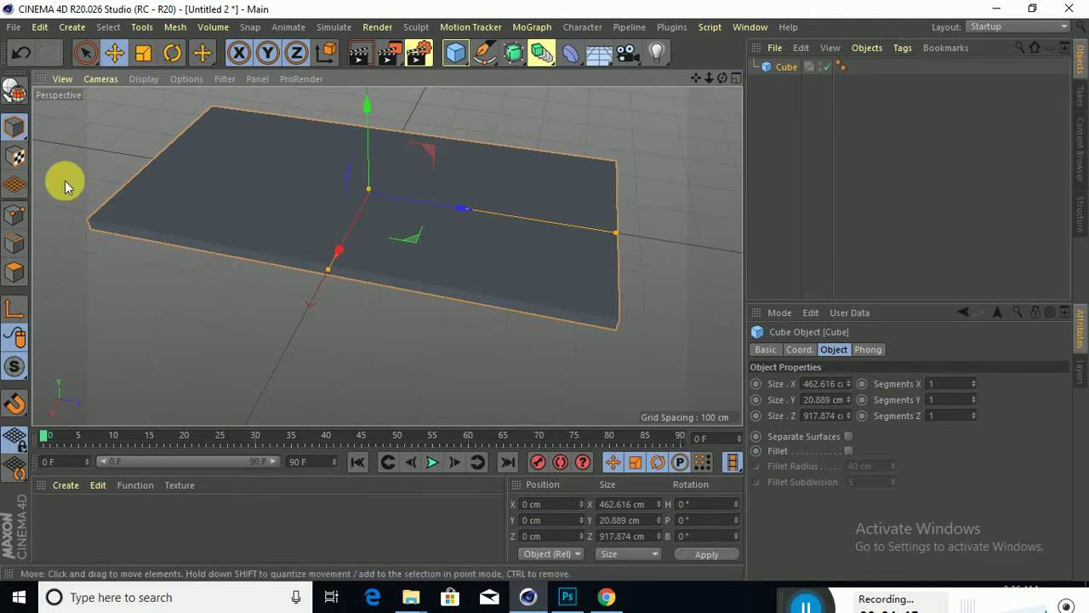
Step: Make the slab editable and move its horizontal faces downward in polygon mode to thicken it
left_click(14, 89)
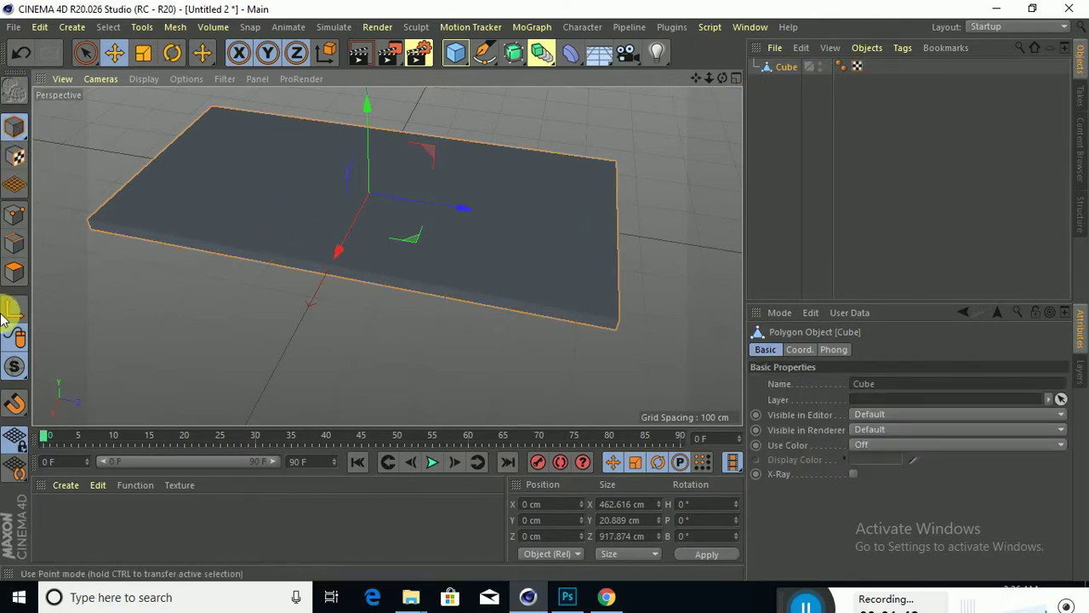
left_click(13, 271)
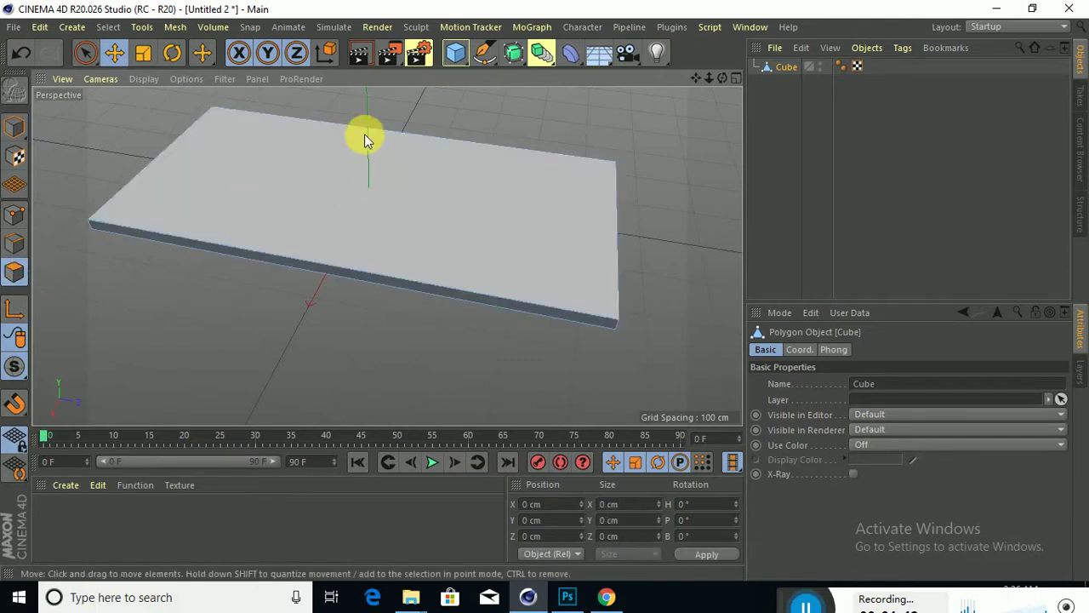
left_click(366, 170)
mouse_move(367, 171)
left_mouse_down()
mouse_move(369, 129)
mouse_move(340, 188)
mouse_move(357, 192)
mouse_move(352, 215)
mouse_move(366, 169)
left_mouse_up()
key("super")
key("super")
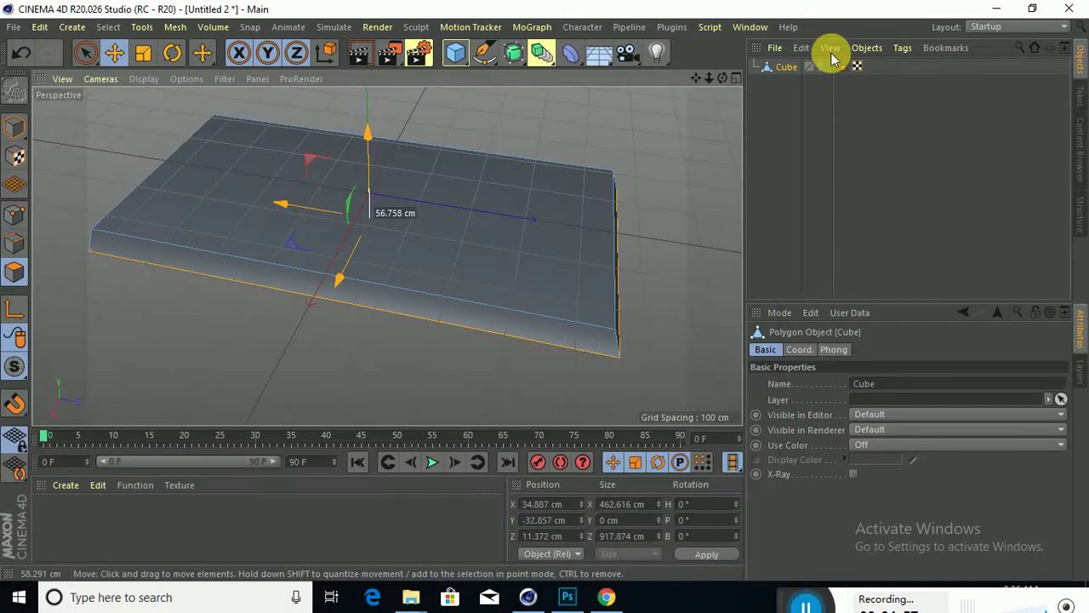
left_click(635, 173)
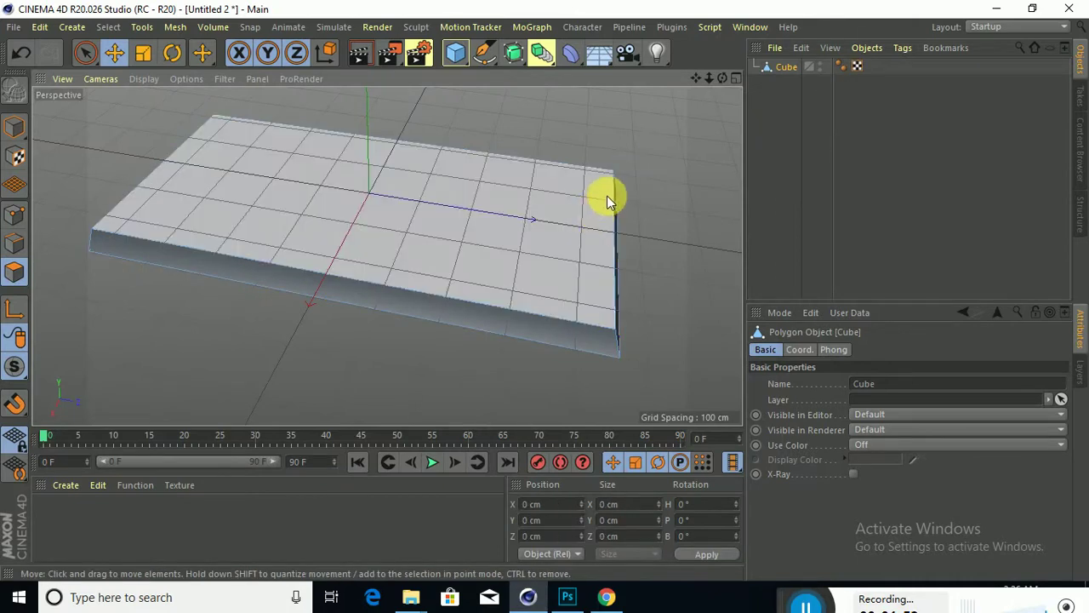
Step: Raise the slab's top face slightly and deselect it
left_click_drag(656, 190, 619, 182, "alt")
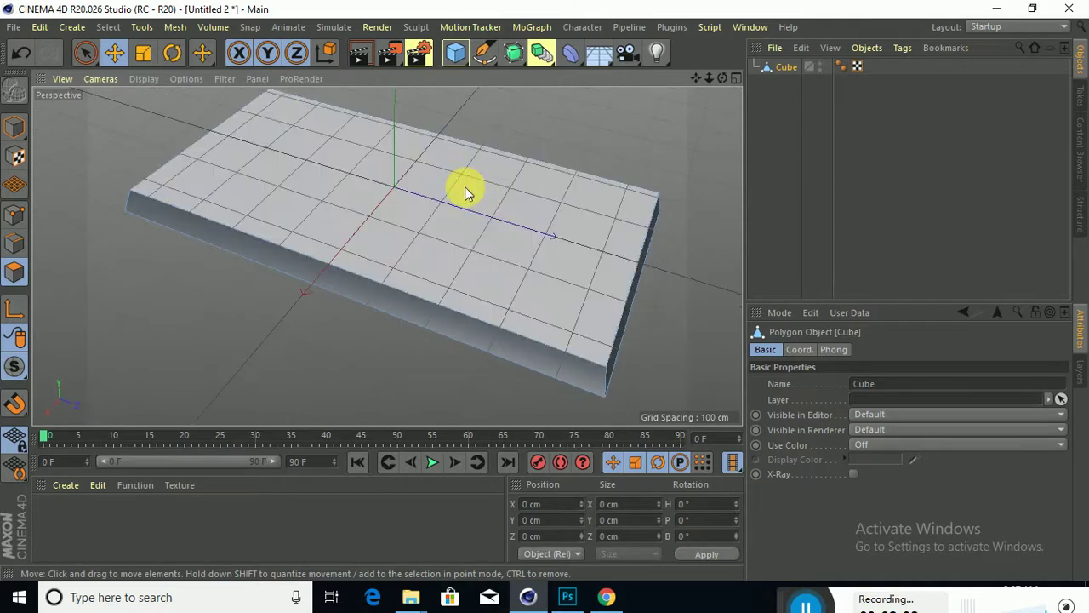
left_click_drag(397, 188, 396, 177)
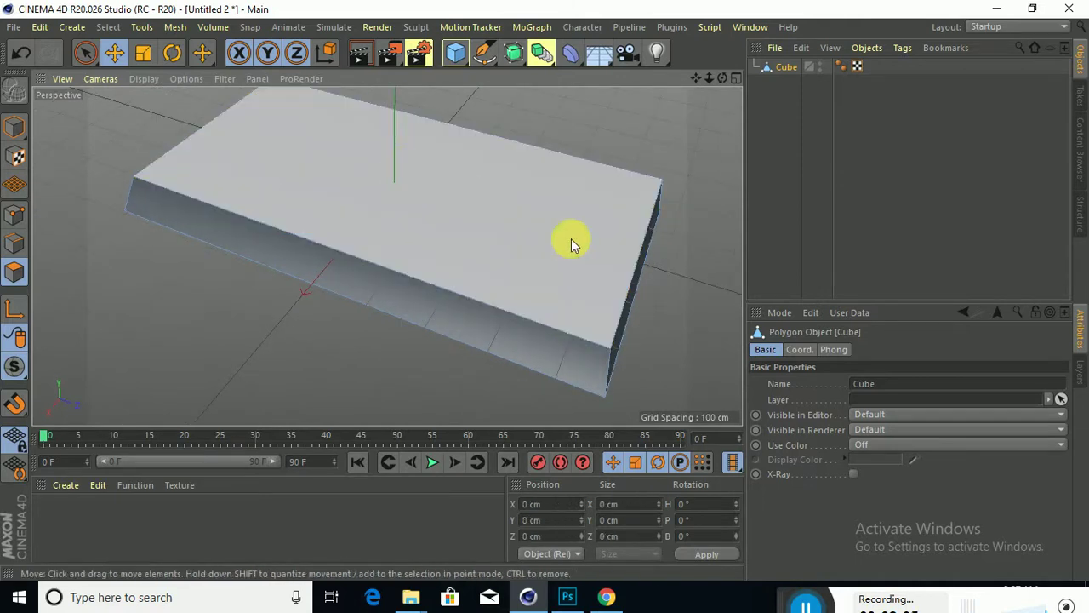
left_click_drag(656, 237, 573, 250, "alt")
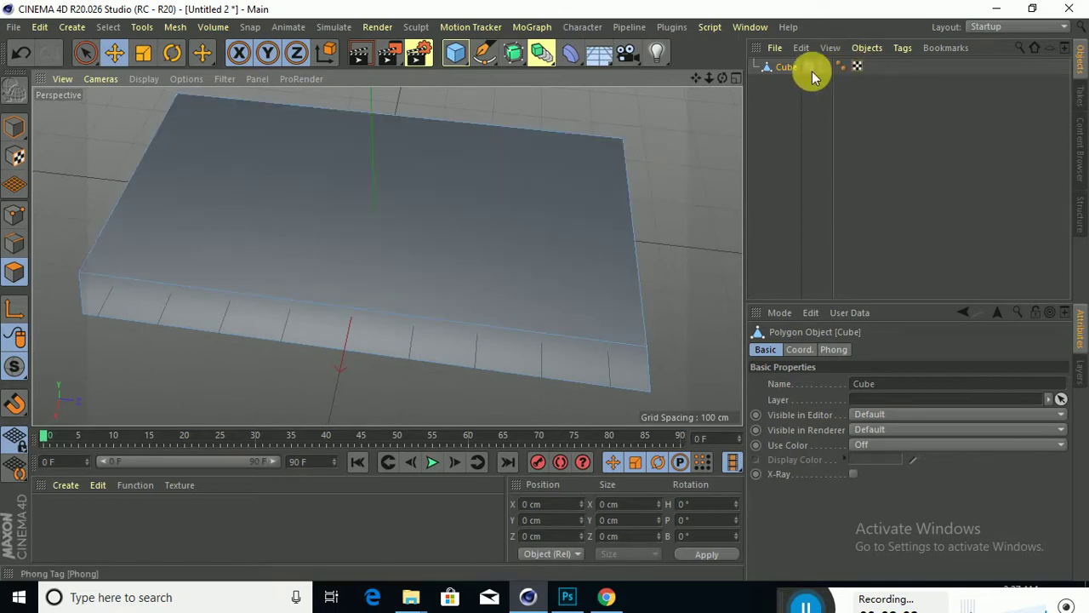
Step: Add a second cube sized 433 cm in X, 71 cm in Y and 894 cm in Z over the slab
left_click(462, 58)
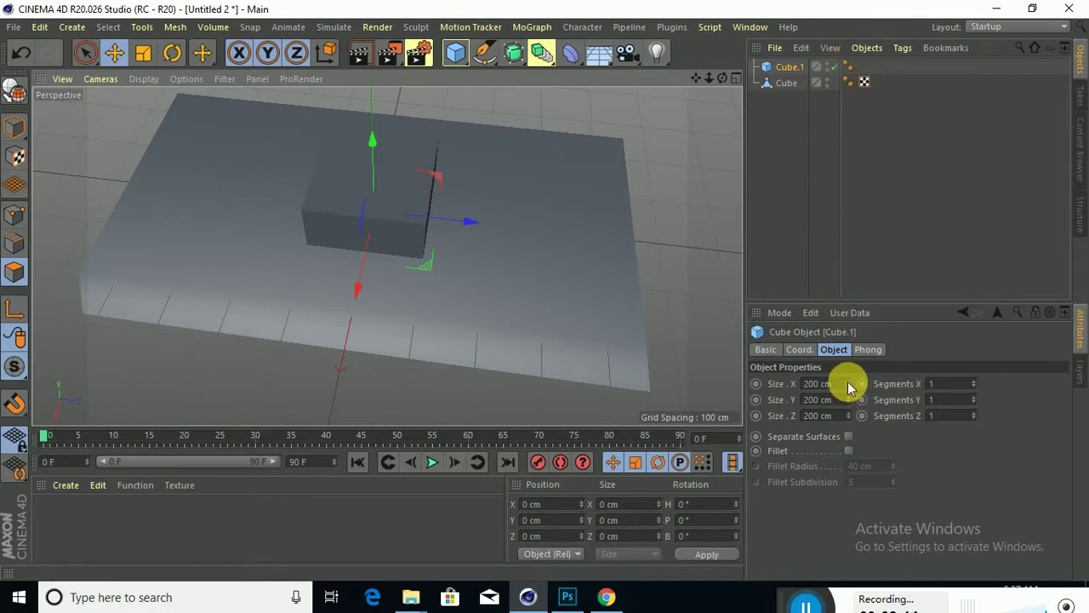
left_click_drag(848, 384, 891, 416)
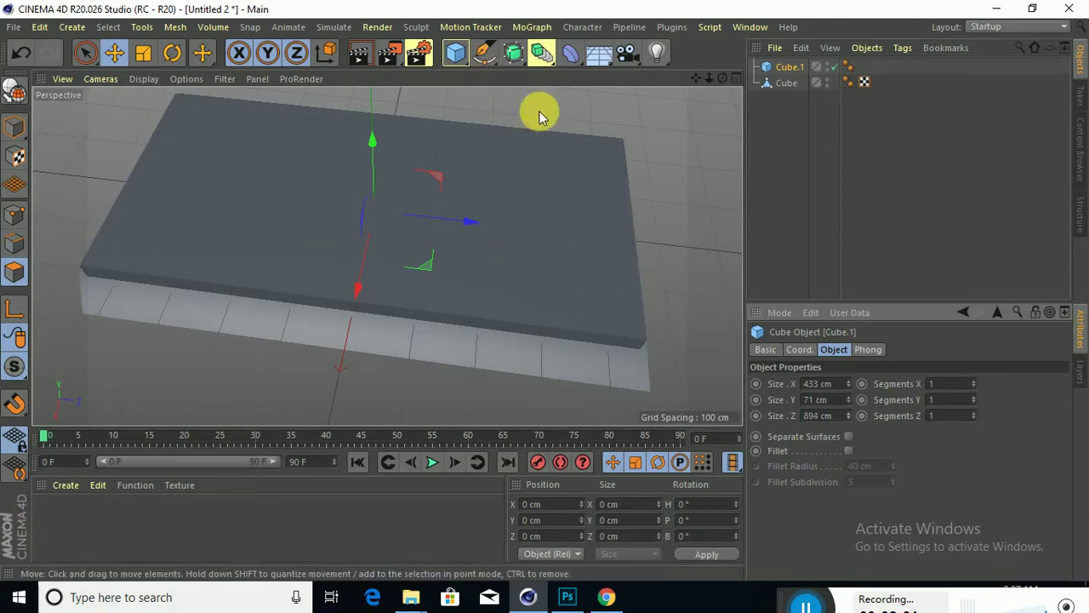
Step: Create a new PBR material and select it
left_click_drag(539, 116, 469, 223, "alt")
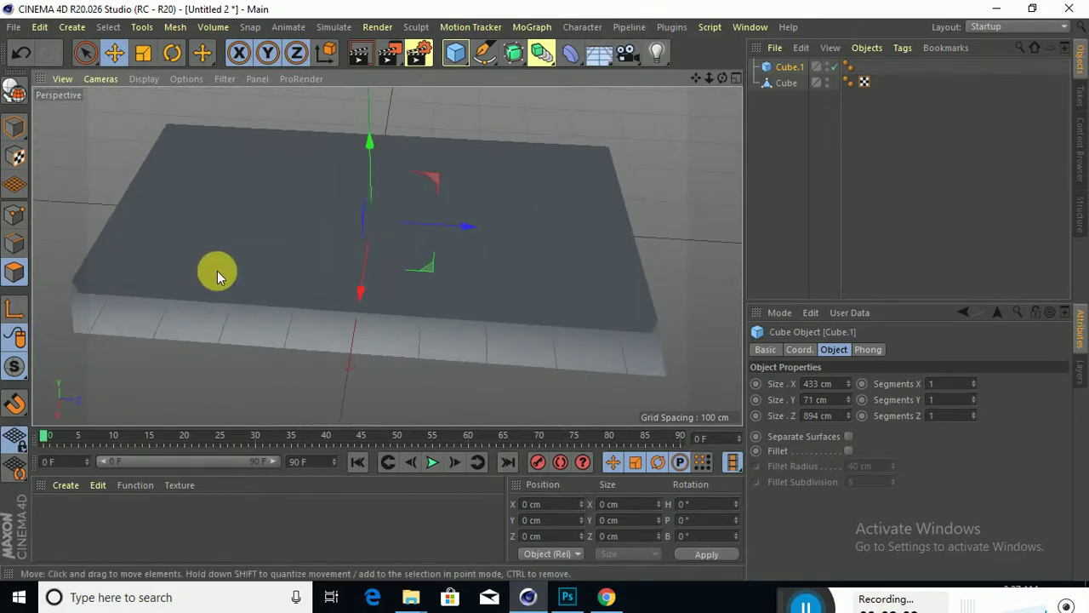
left_click(68, 485)
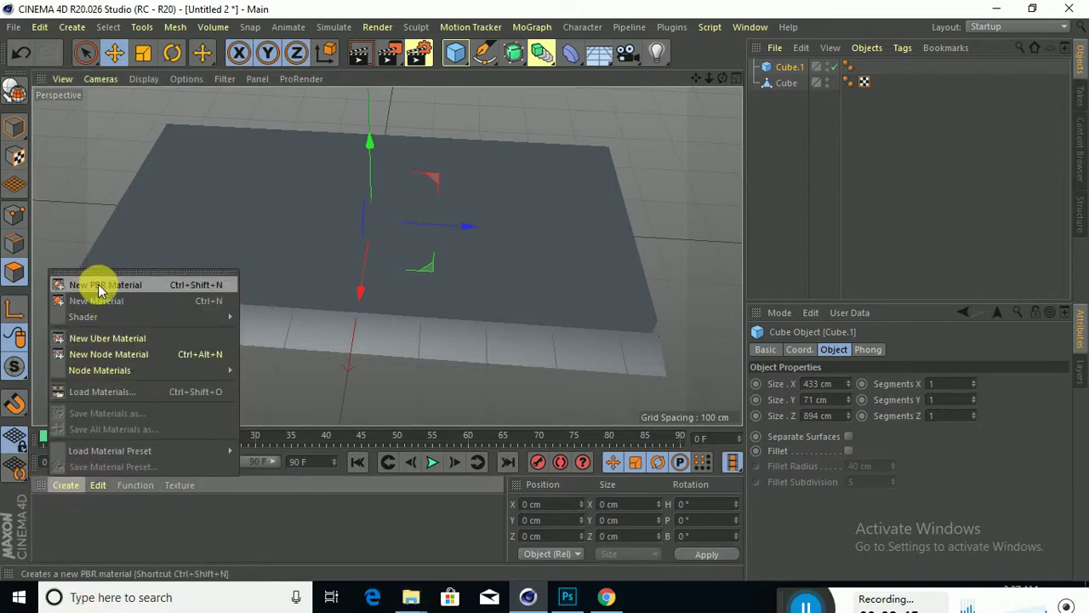
left_click(65, 490)
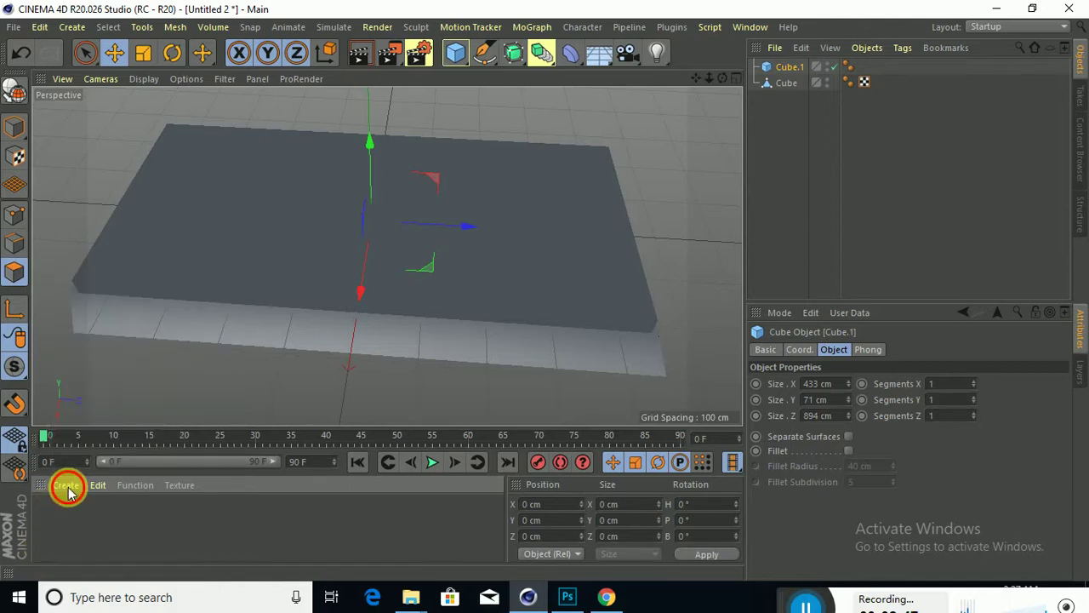
left_click(67, 489)
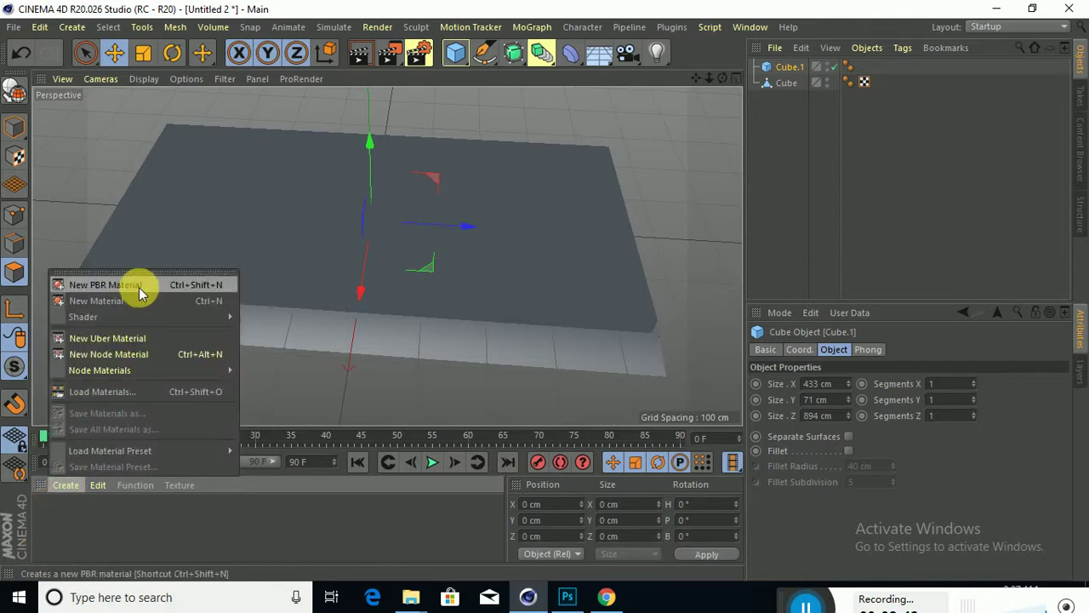
key("Escape")
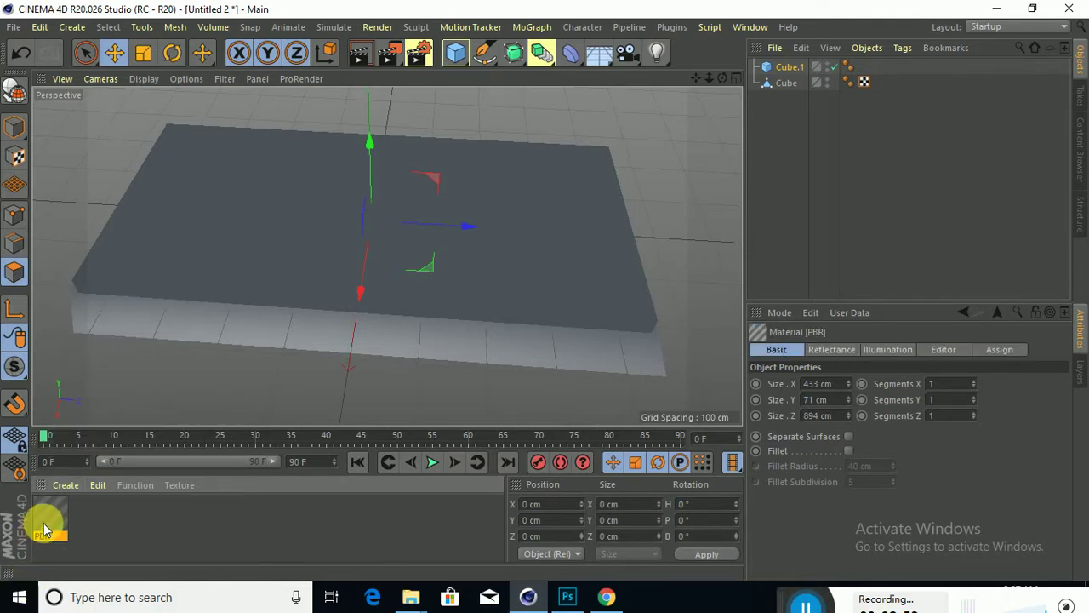
left_click(53, 523)
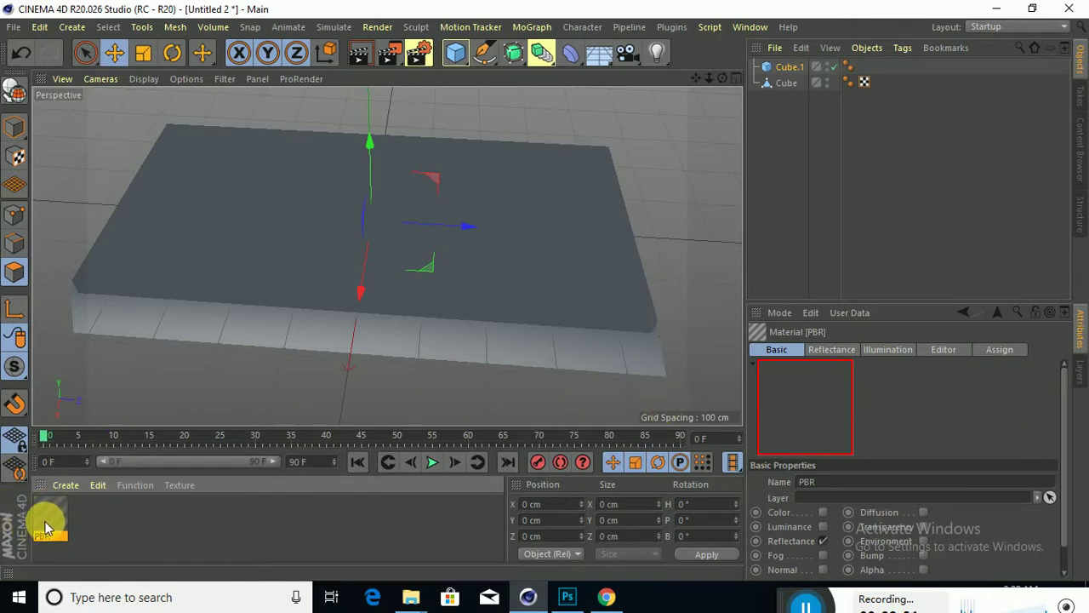
left_click(45, 512)
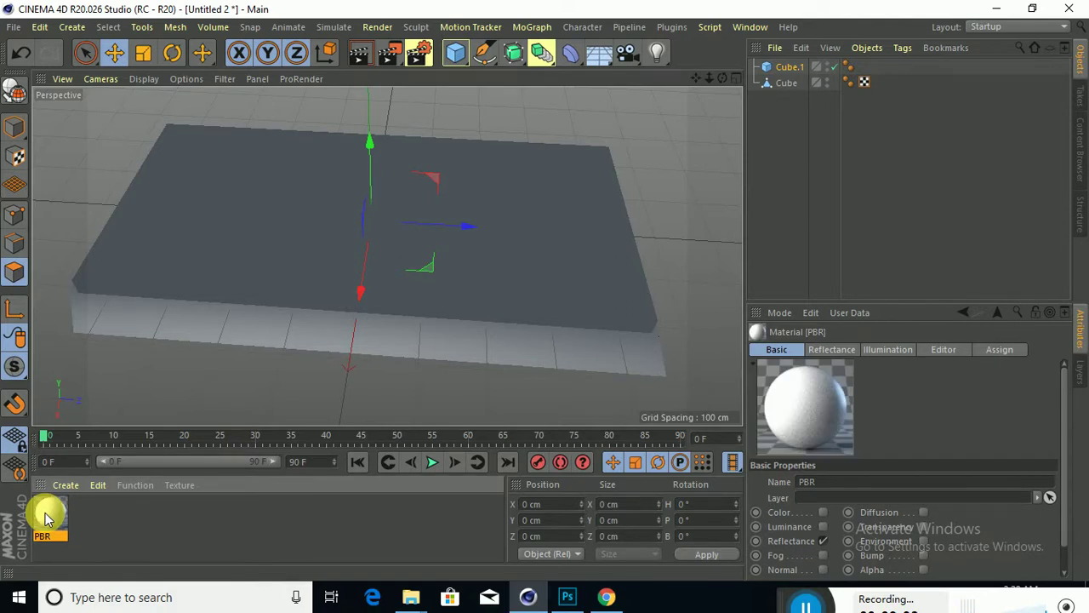
Step: Enable the PBR material's Color channel and disable its Reflectance channel
double_click(46, 516)
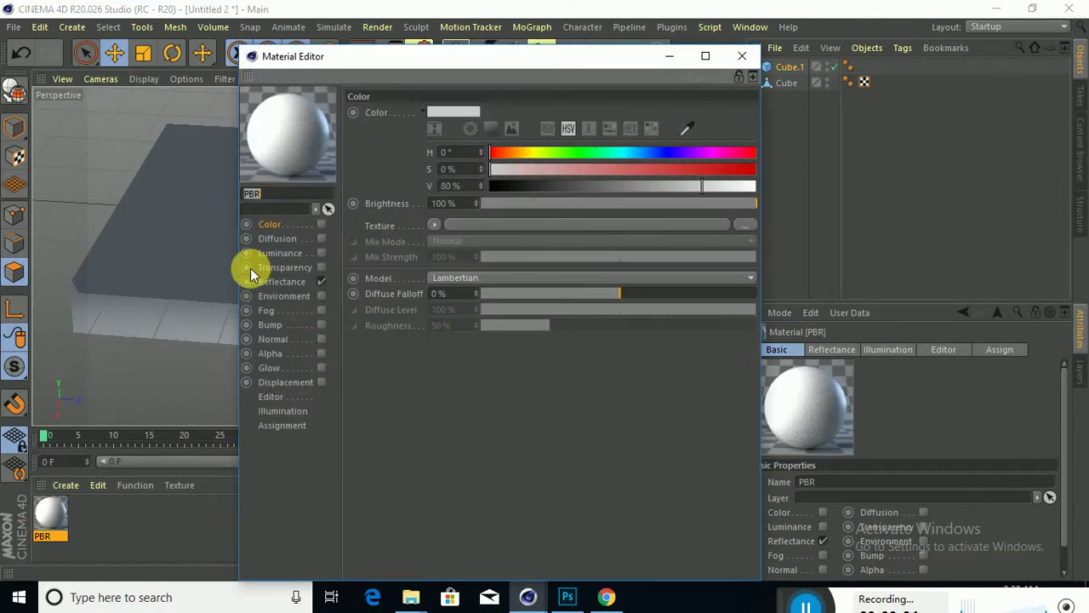
left_click(321, 224)
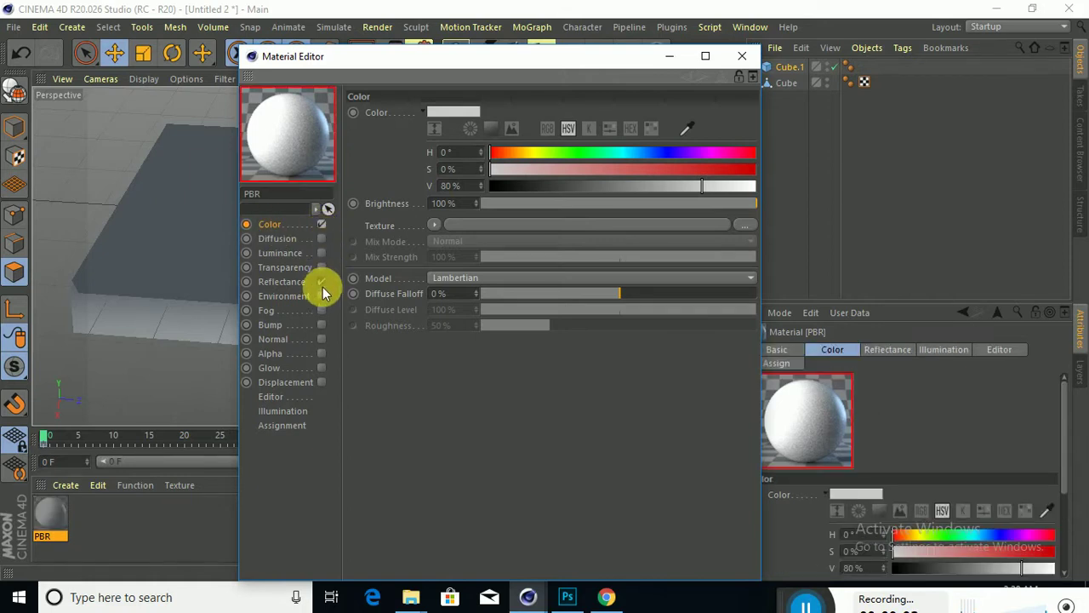
left_click(322, 282)
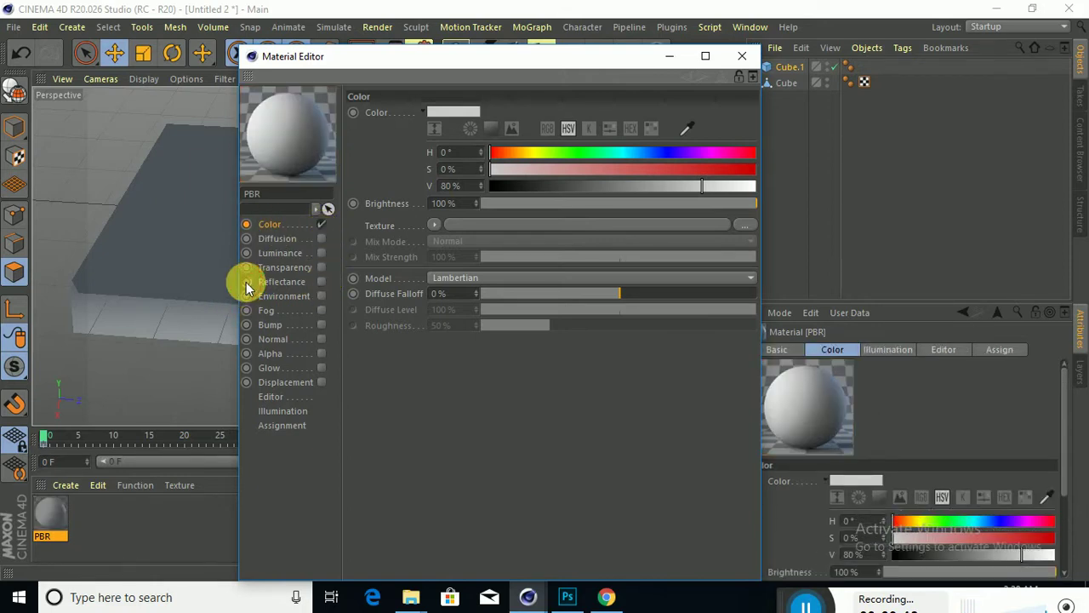
left_click(246, 282, "ctrl")
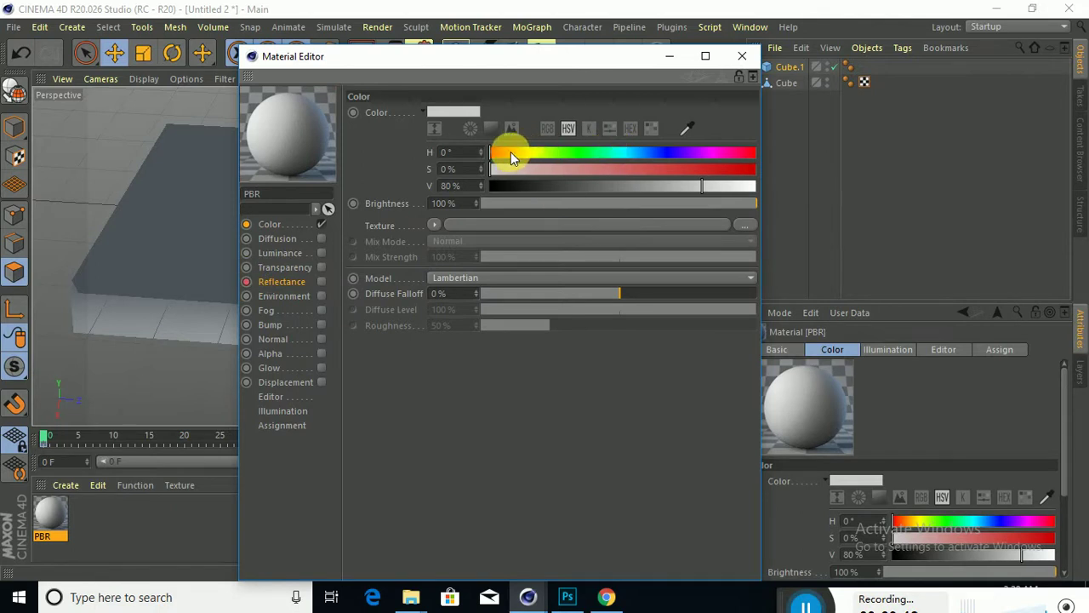
Step: Set the material's color to green with H 102°, S 75% and V 87%, and apply it to the upper cube
mouse_move(510, 152)
left_mouse_down()
mouse_move(556, 167)
mouse_move(695, 170)
mouse_move(560, 165)
mouse_move(566, 155)
left_mouse_up()
left_click(689, 165)
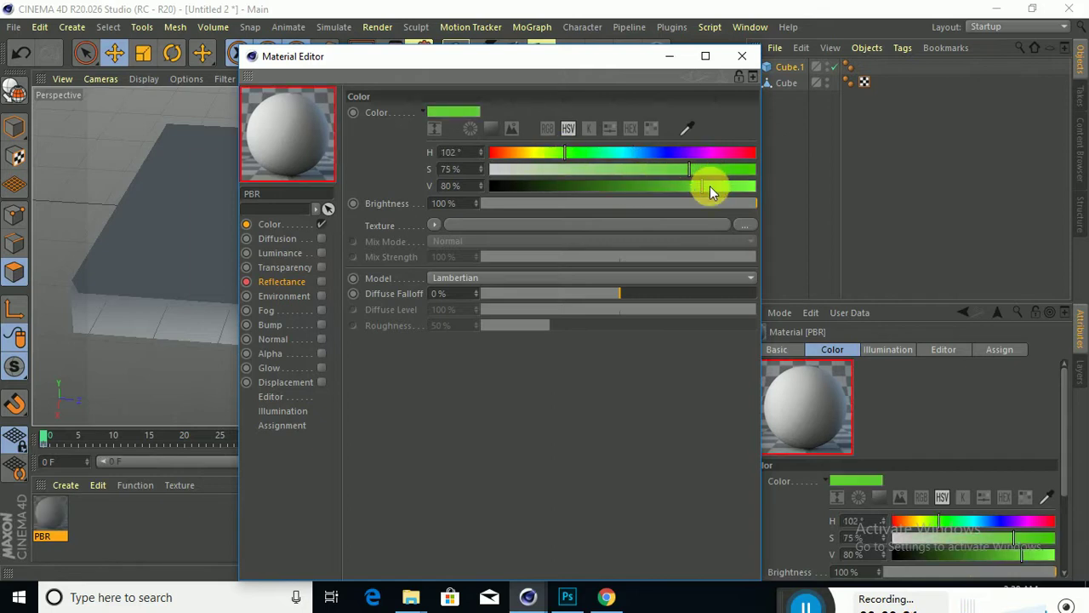
left_click_drag(710, 186, 721, 186)
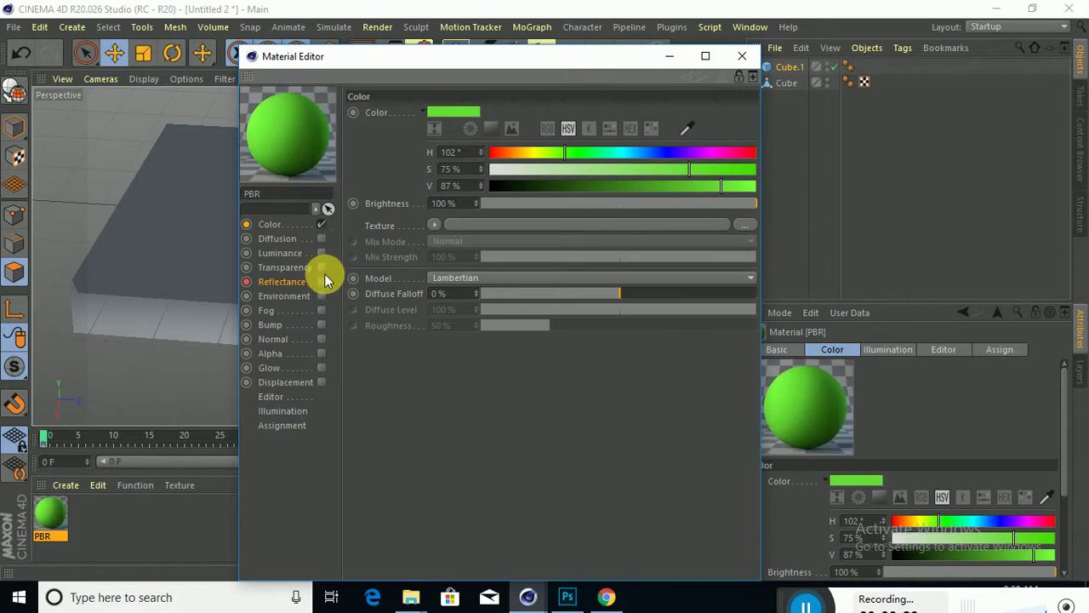
left_click(742, 56)
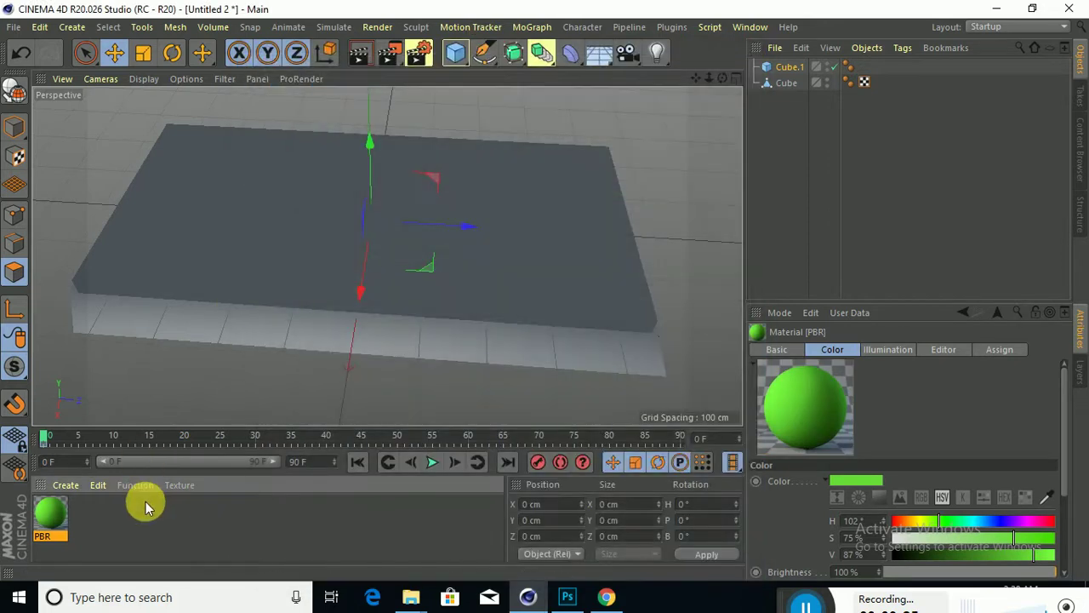
left_click_drag(44, 510, 270, 262)
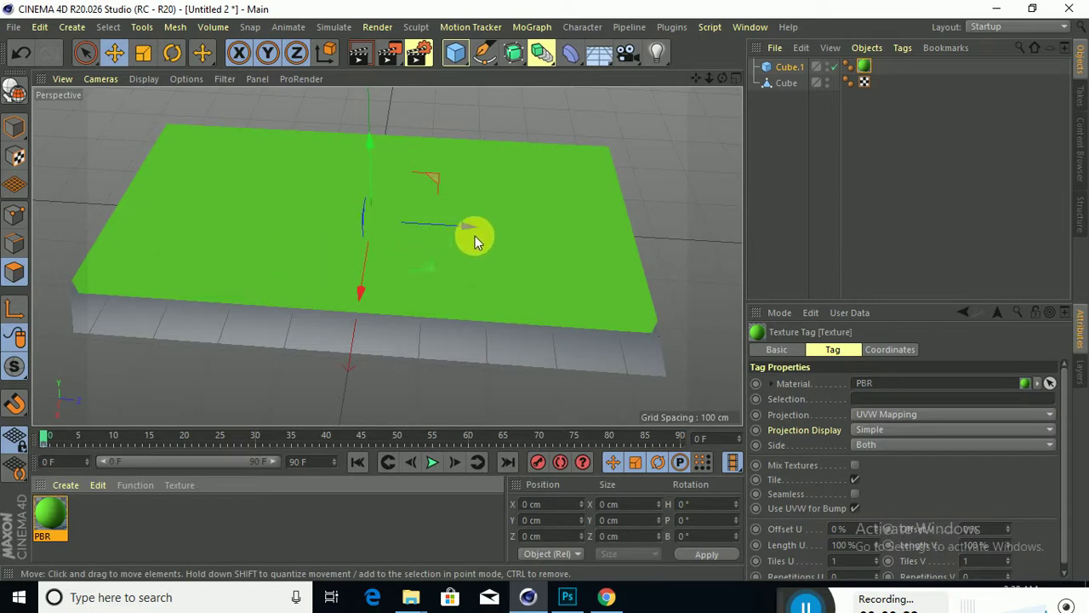
Step: Lower the green cube slightly along Y into the slab beneath it
left_click_drag(615, 207, 578, 332, "alt")
left_click_drag(515, 213, 596, 146, "alt")
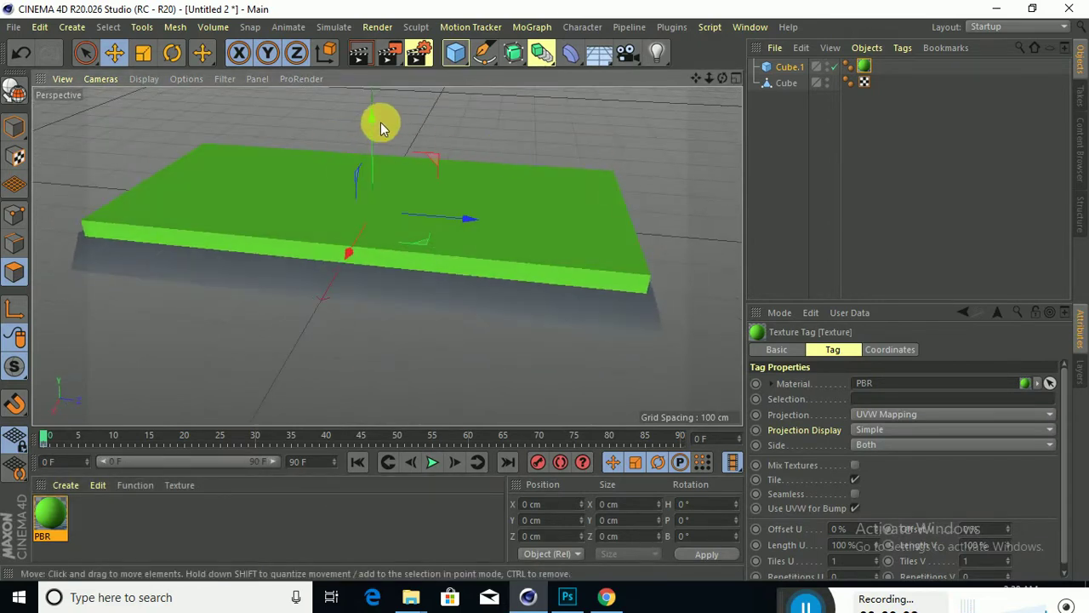
left_click_drag(377, 117, 384, 128)
left_click_drag(509, 369, 279, 325, "alt")
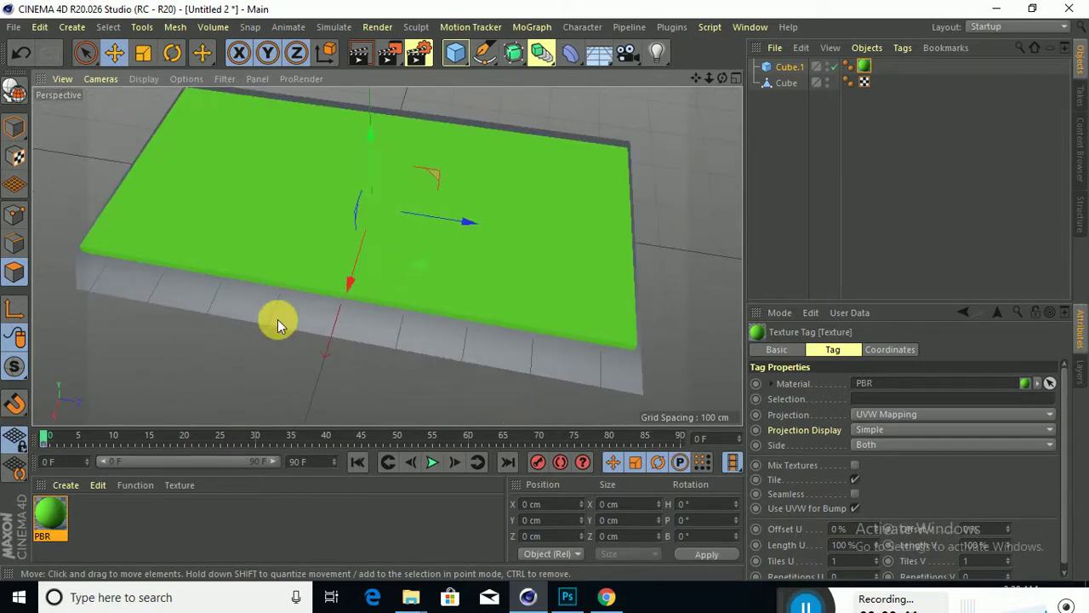
Step: Create a second PBR material and set its color to yellow with H 45°, S 80% and V 86%
left_click(58, 485)
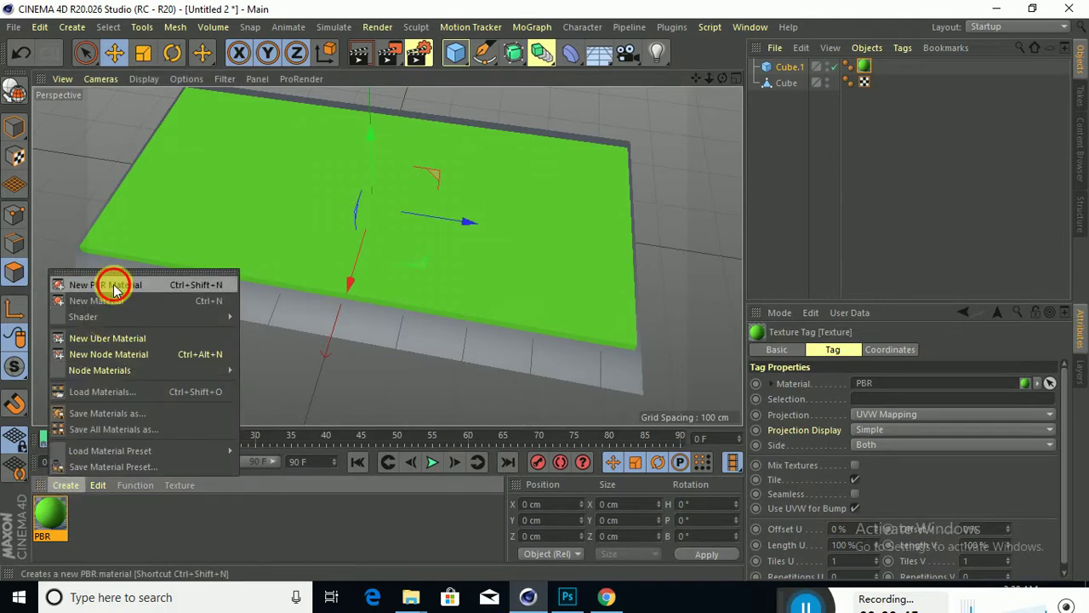
left_click(109, 301)
double_click(49, 510)
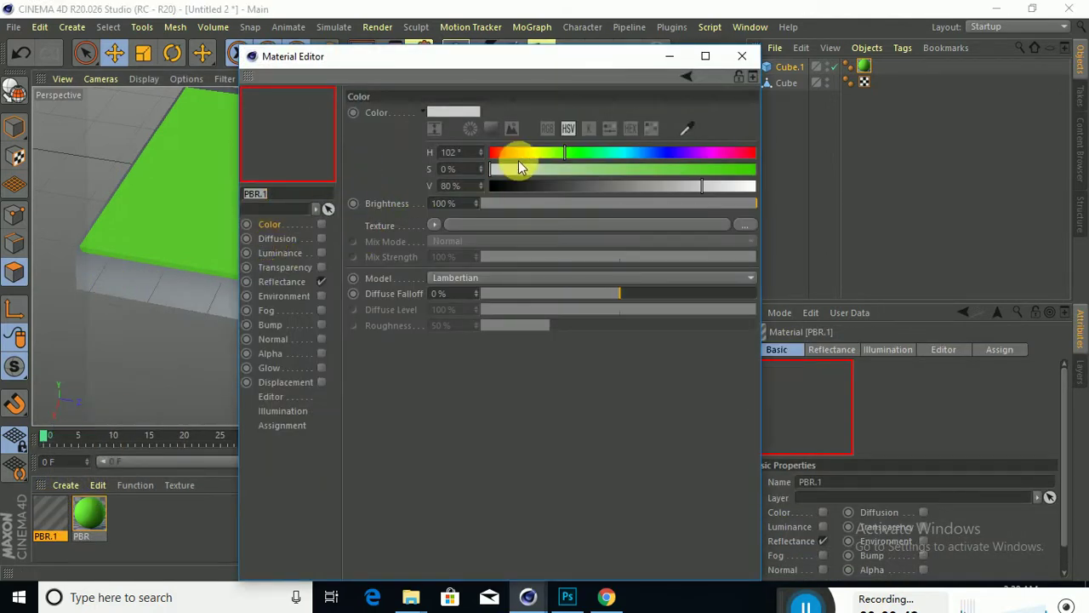
left_click_drag(530, 154, 523, 154)
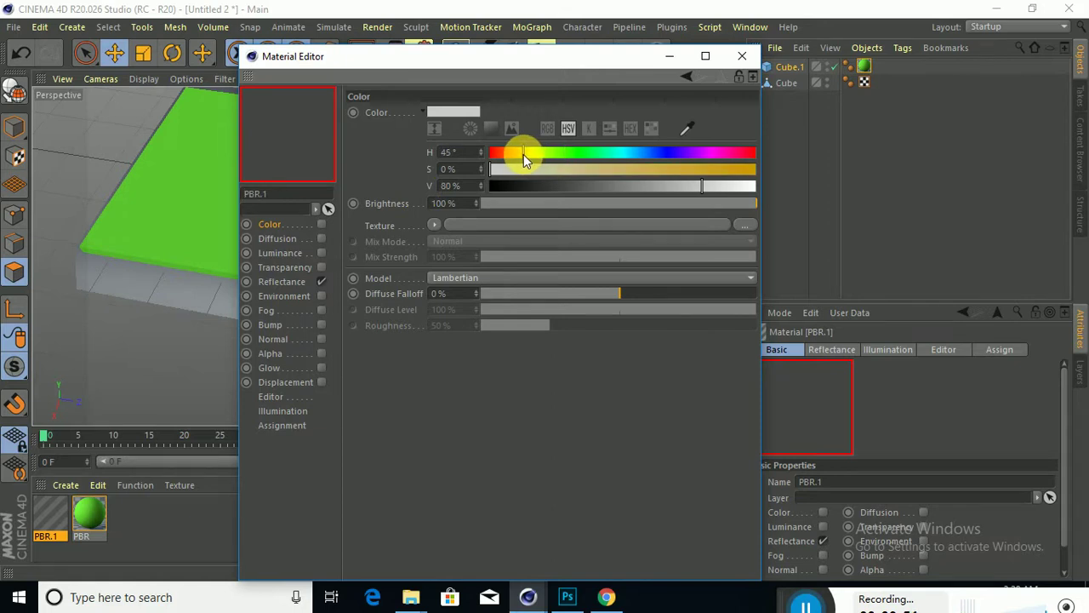
left_click_drag(673, 171, 693, 173)
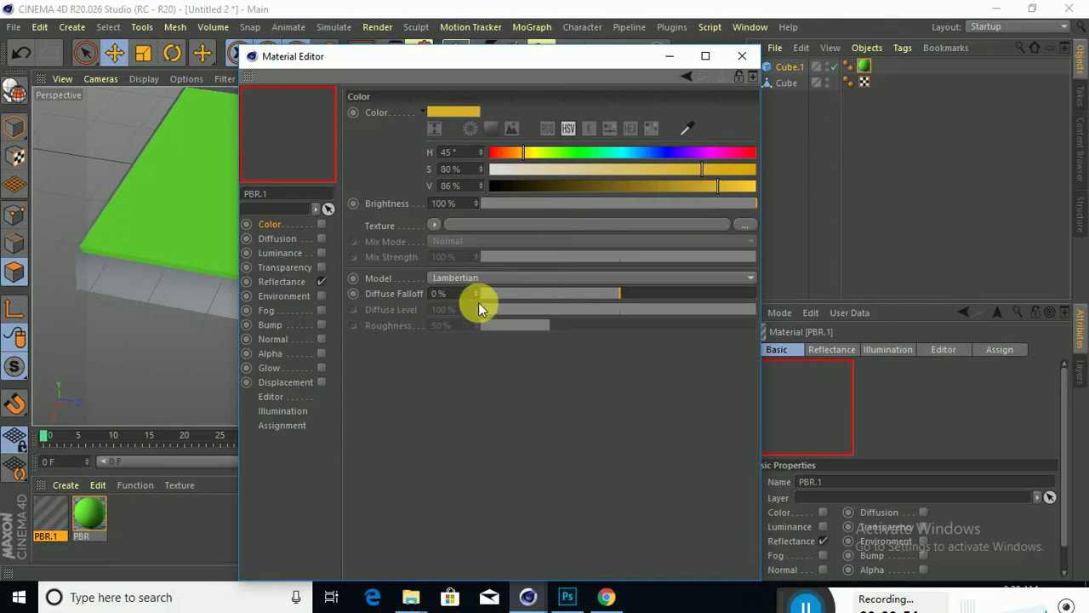
Step: Enable Color and disable Reflectance on the yellow material, and apply it to the lower slab
left_click(246, 225)
left_click(321, 223)
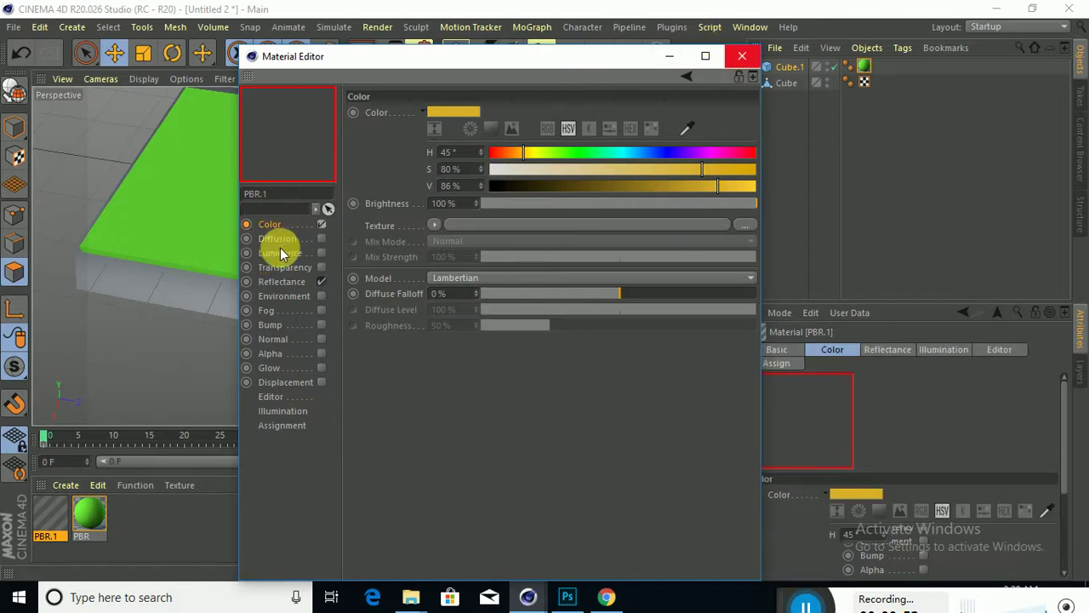
left_click(246, 282)
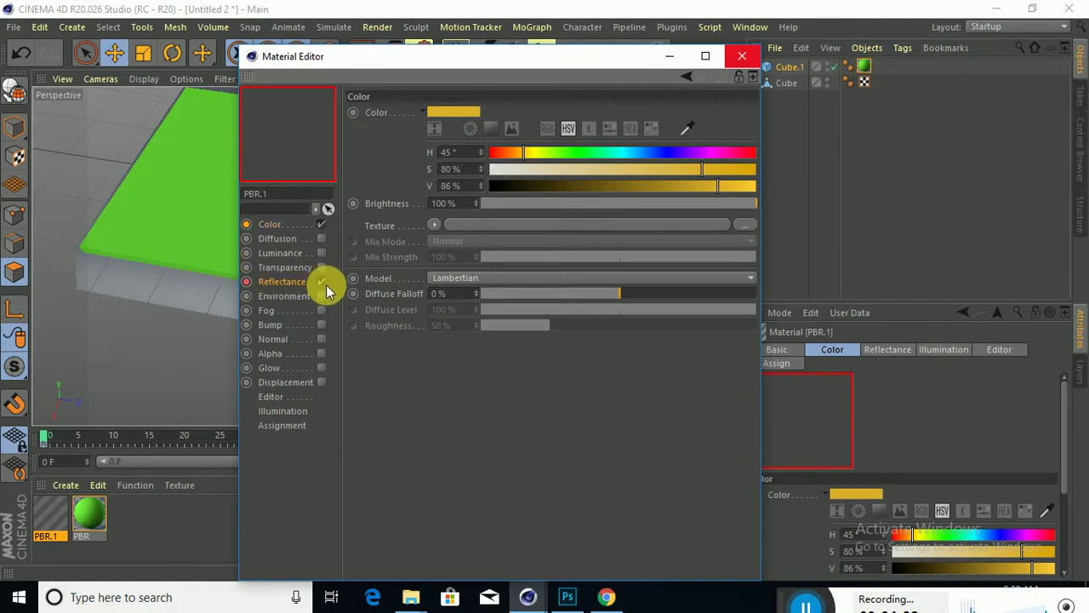
left_click(322, 282)
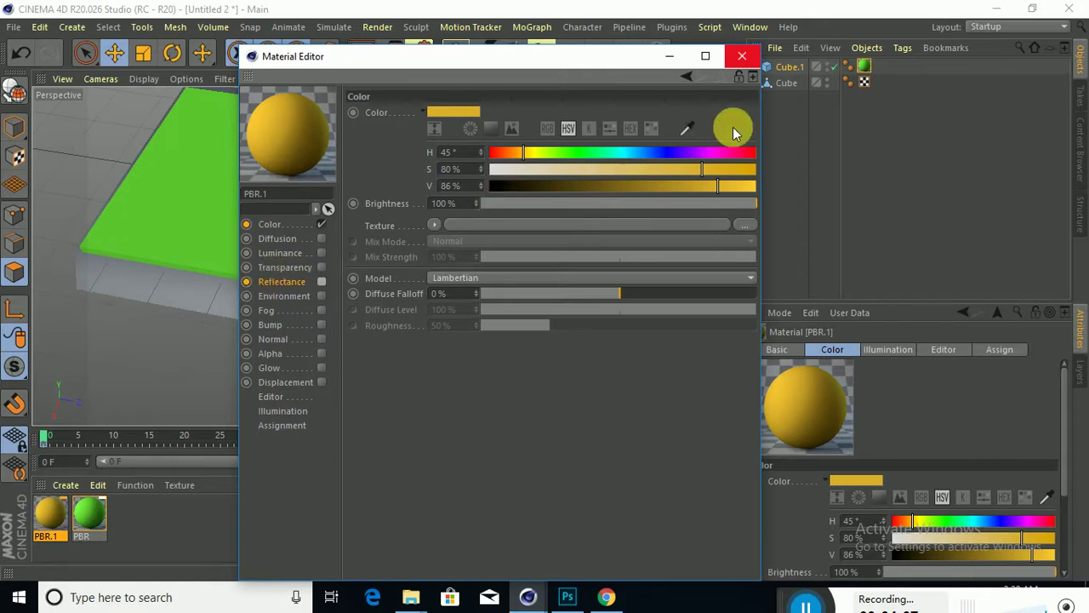
left_click(742, 56)
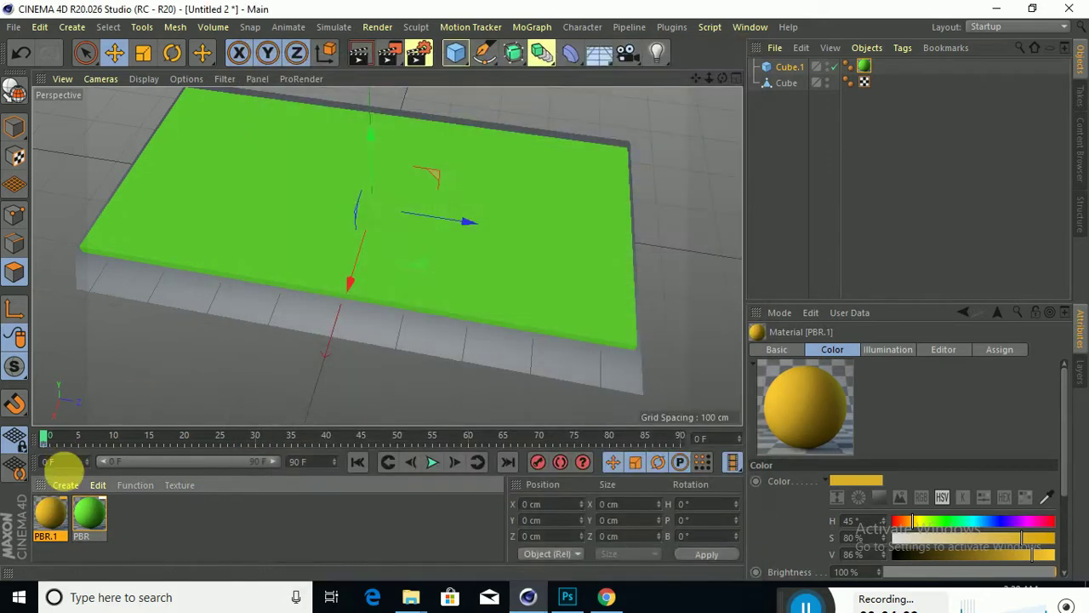
left_click_drag(51, 510, 236, 298)
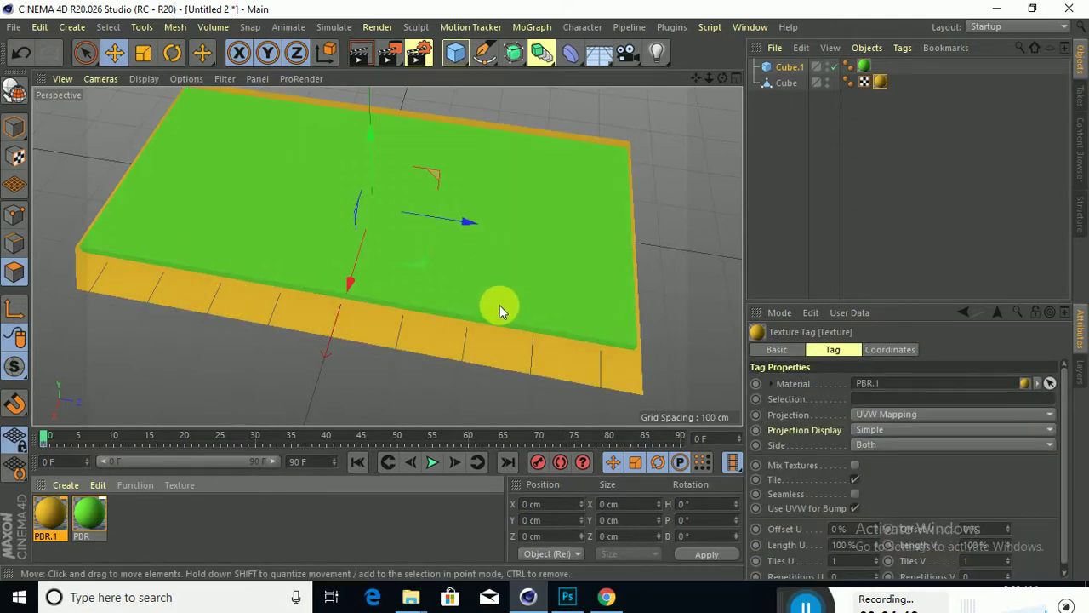
Step: Try a size of 58 cm in Y and 912 cm in Z for the green cube
left_click_drag(498, 306, 418, 369, "alt")
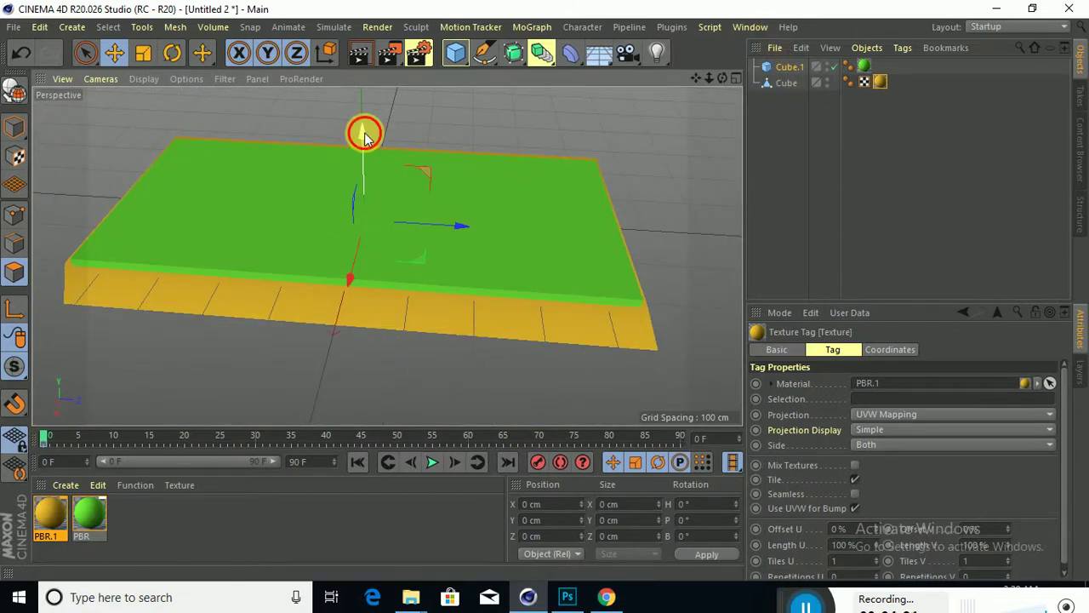
mouse_move(364, 130)
left_mouse_down()
mouse_move(364, 141)
mouse_move(364, 131)
left_mouse_up()
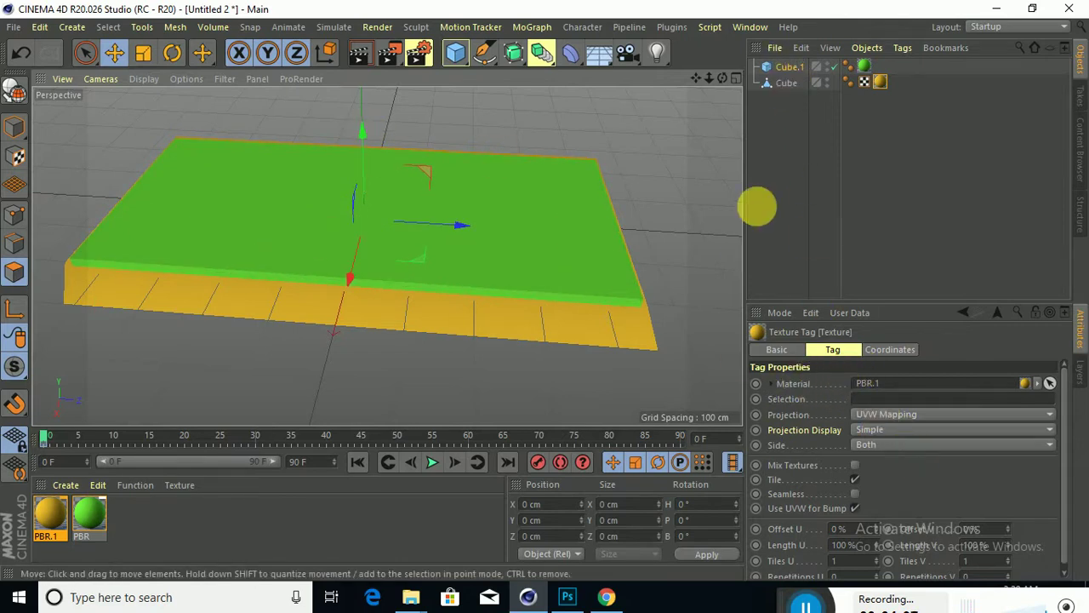
left_click(784, 66)
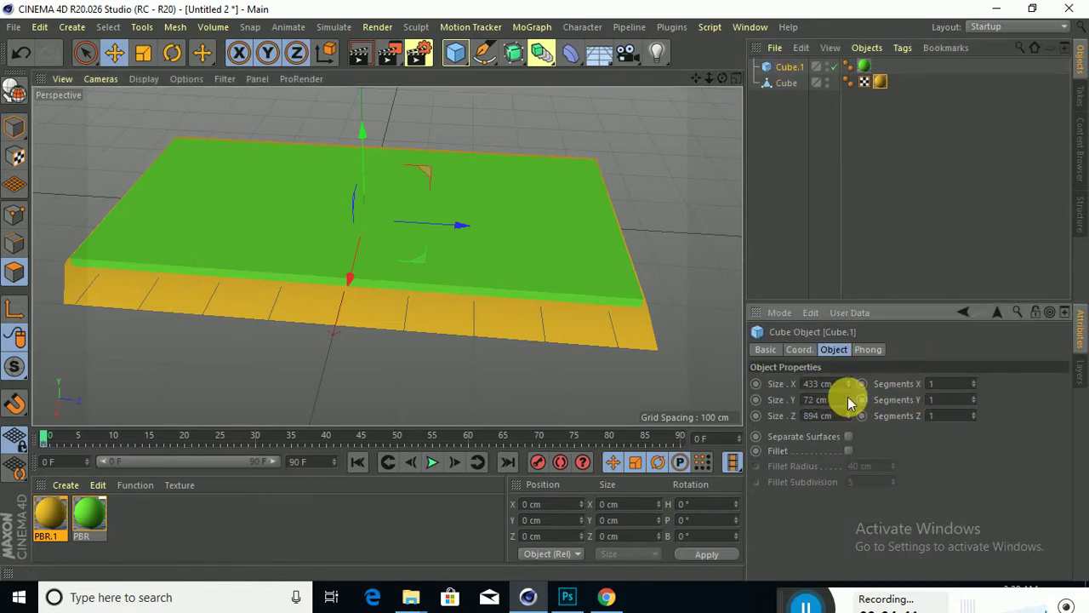
left_click_drag(843, 397, 853, 413)
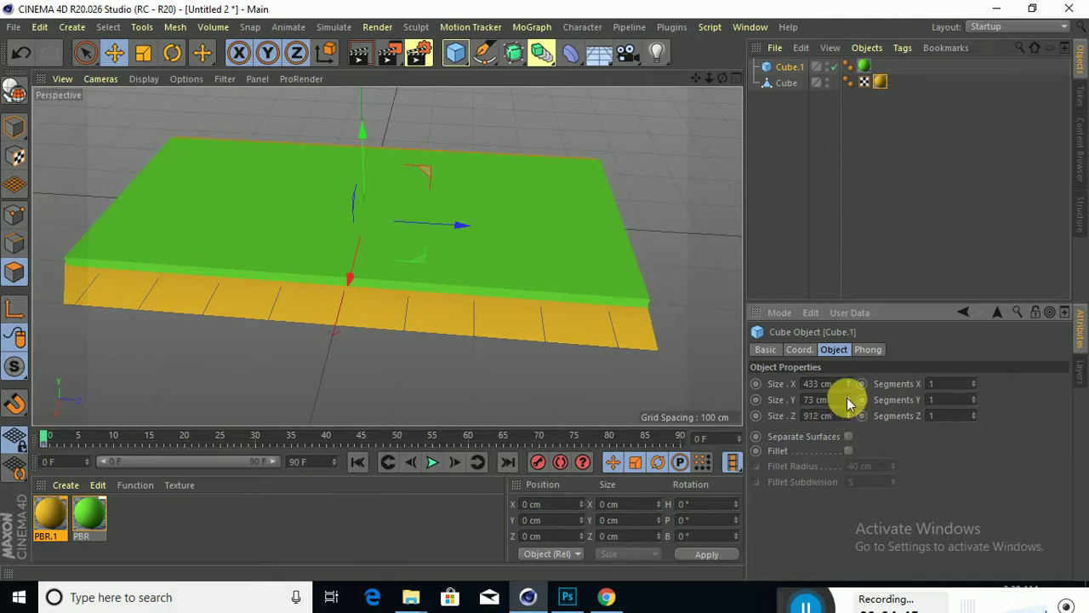
left_click_drag(849, 397, 849, 439)
left_click_drag(848, 400, 867, 414)
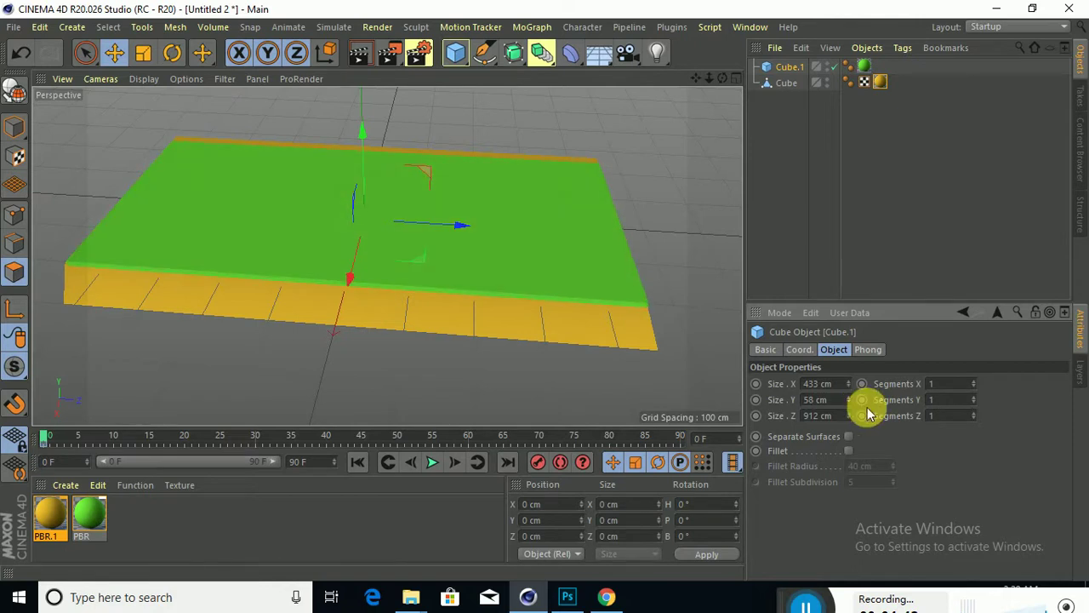
Step: Raise the green cube along Y and reduce its size to 12 cm in Y and 879 cm in Z
mouse_move(357, 153)
left_mouse_down()
mouse_move(359, 121)
mouse_move(362, 136)
left_mouse_up()
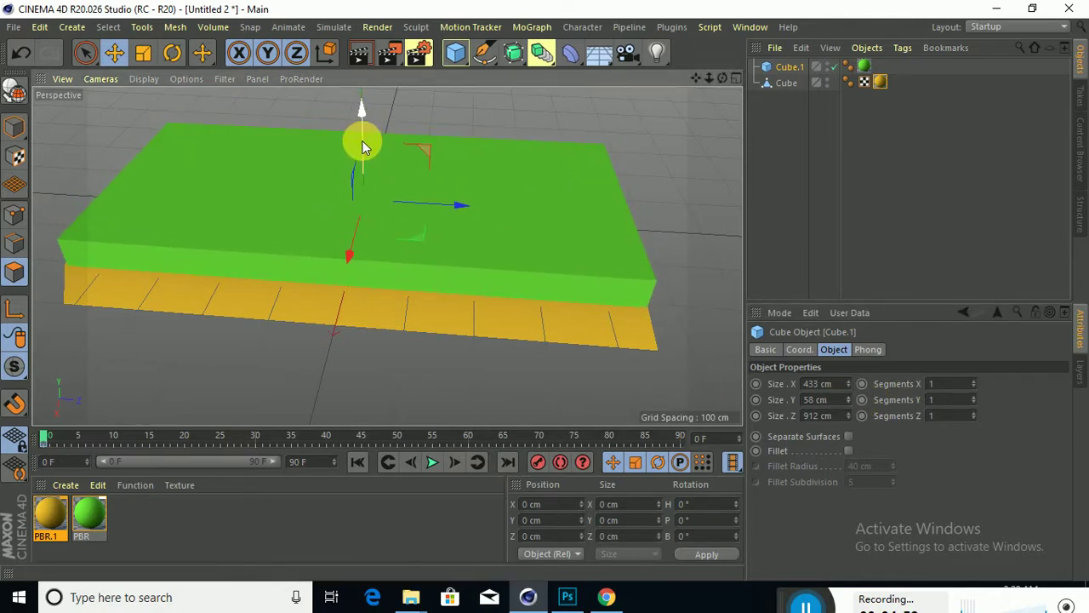
left_click(849, 403)
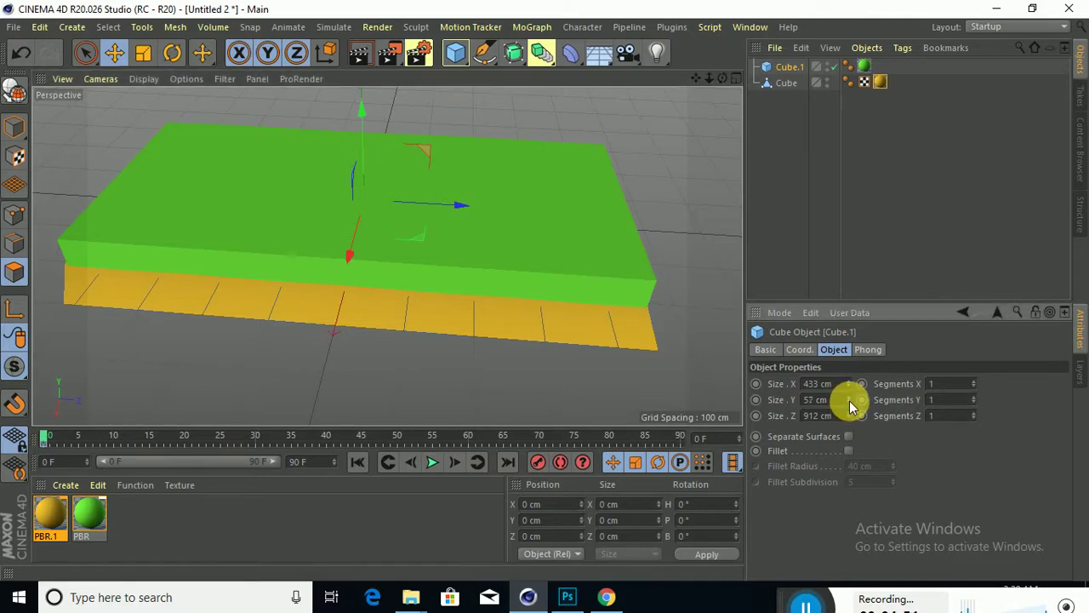
left_click_drag(851, 406, 849, 403)
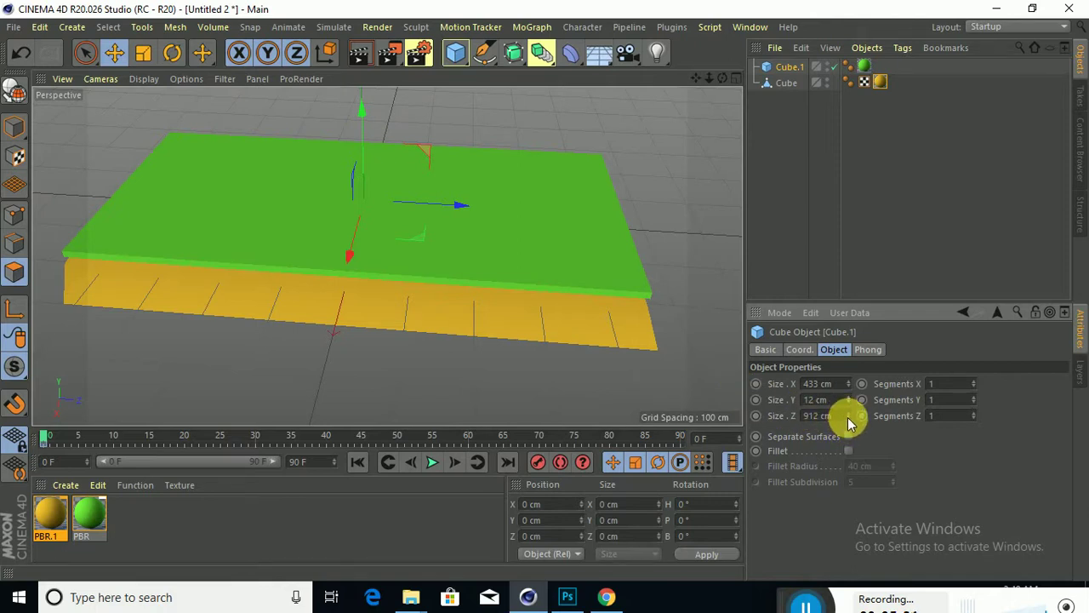
left_click_drag(847, 417, 848, 417)
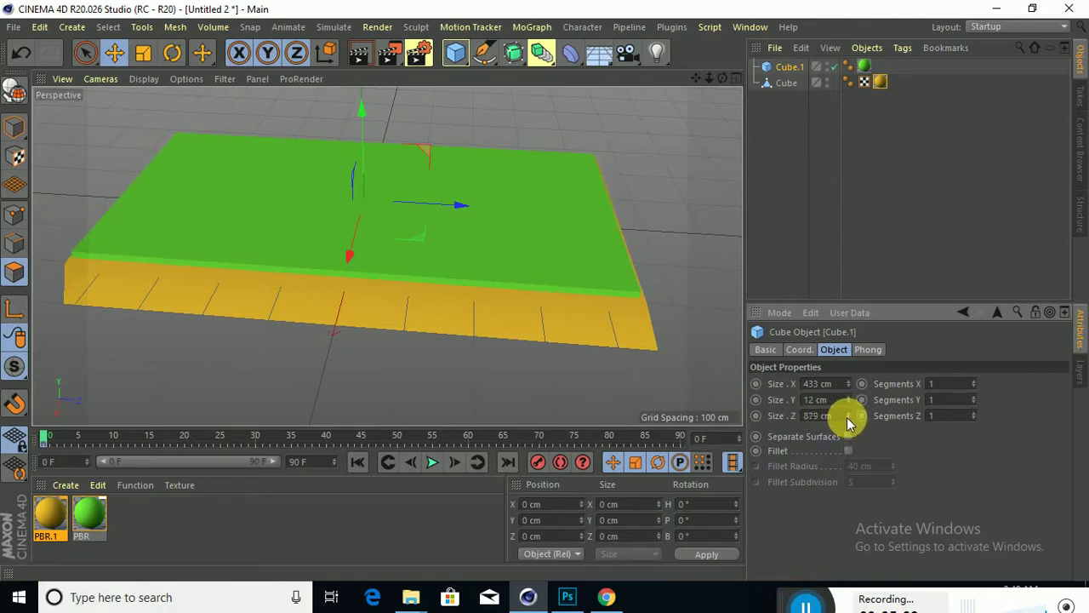
Step: Lower the green cube slightly along Y so it sits closer into the top of the yellow base
left_click_drag(464, 250, 459, 217, "alt")
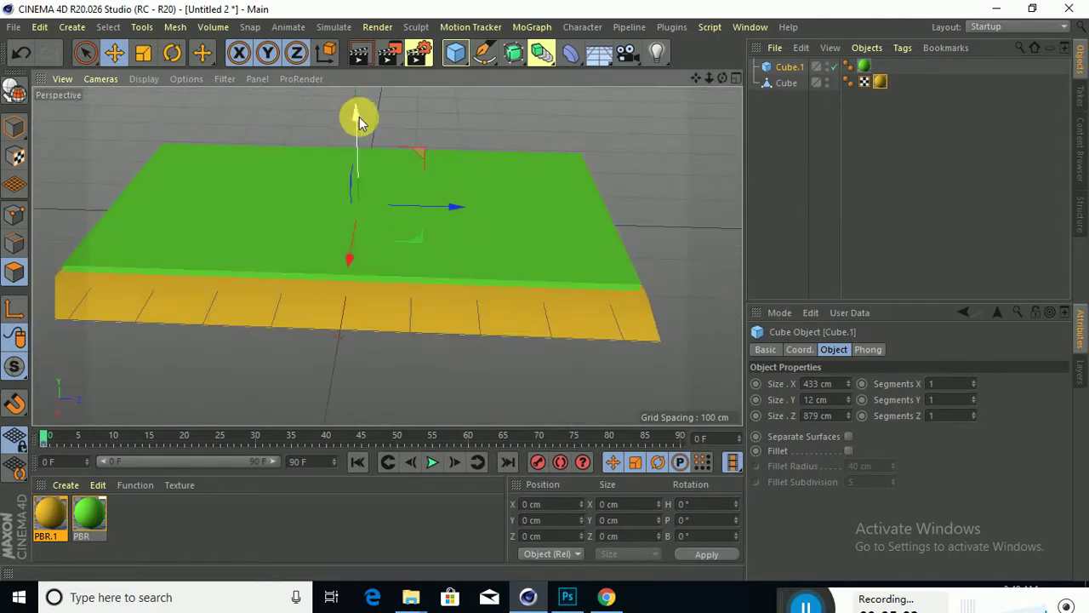
left_click_drag(359, 115, 362, 128)
left_click_drag(443, 299, 368, 167, "alt")
left_click_drag(442, 281, 518, 335, "alt")
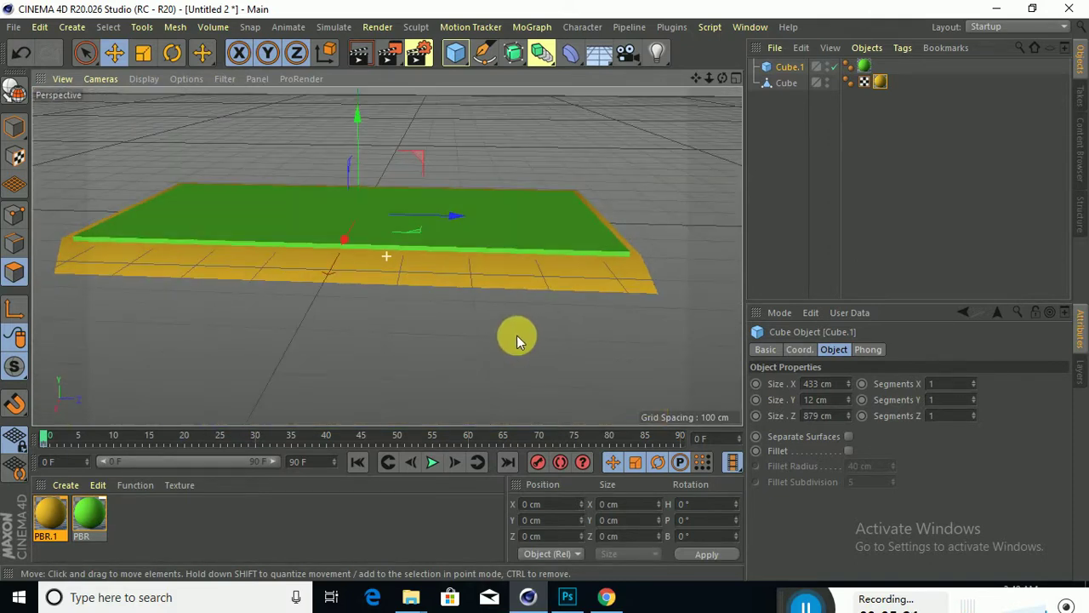
Step: Add a cube sized 152 cm in X, 374 cm in Y and 64 cm in Z, and move it under one slab corner as a leg
left_click(456, 54)
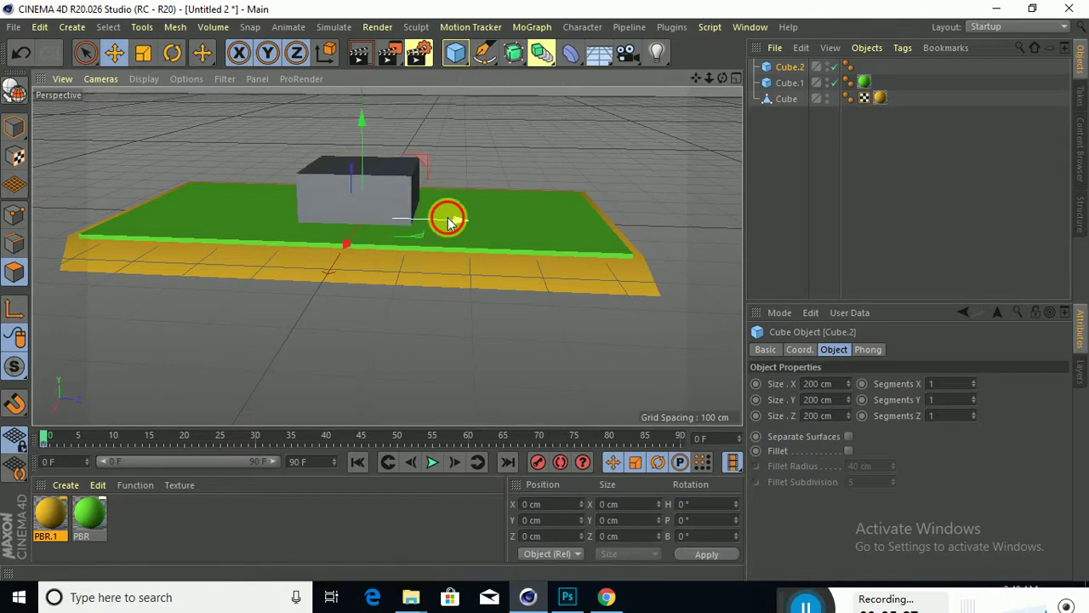
left_click_drag(445, 217, 443, 217)
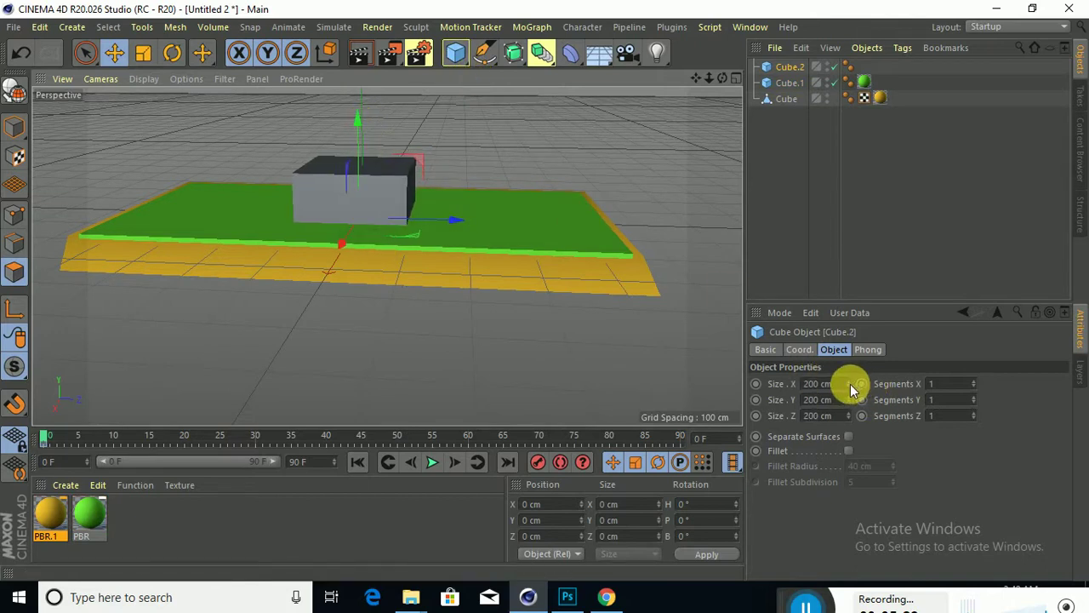
left_click_drag(848, 384, 845, 385)
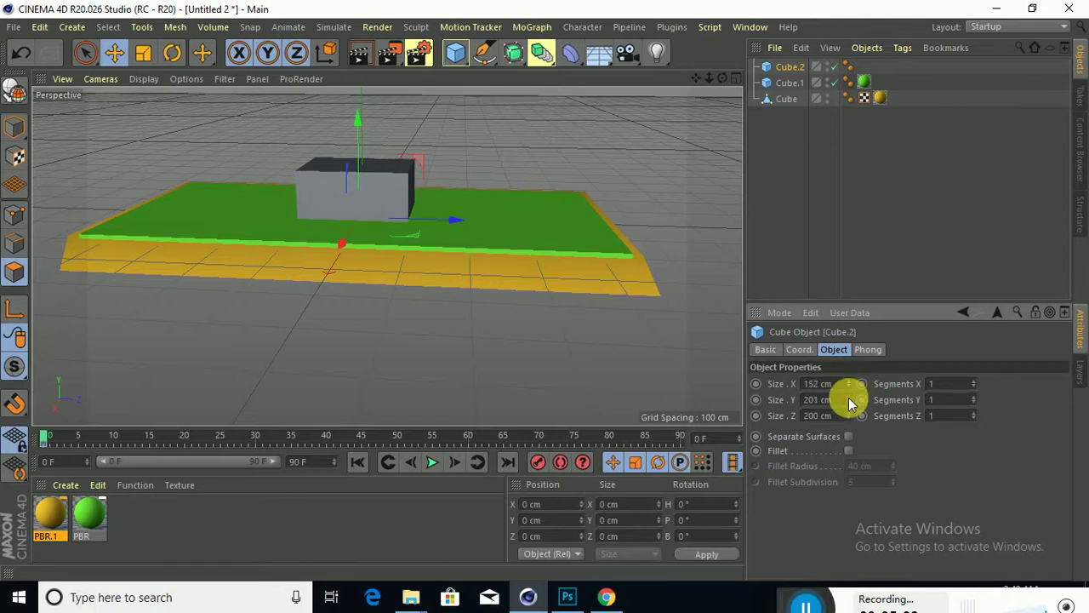
left_click_drag(849, 400, 847, 432)
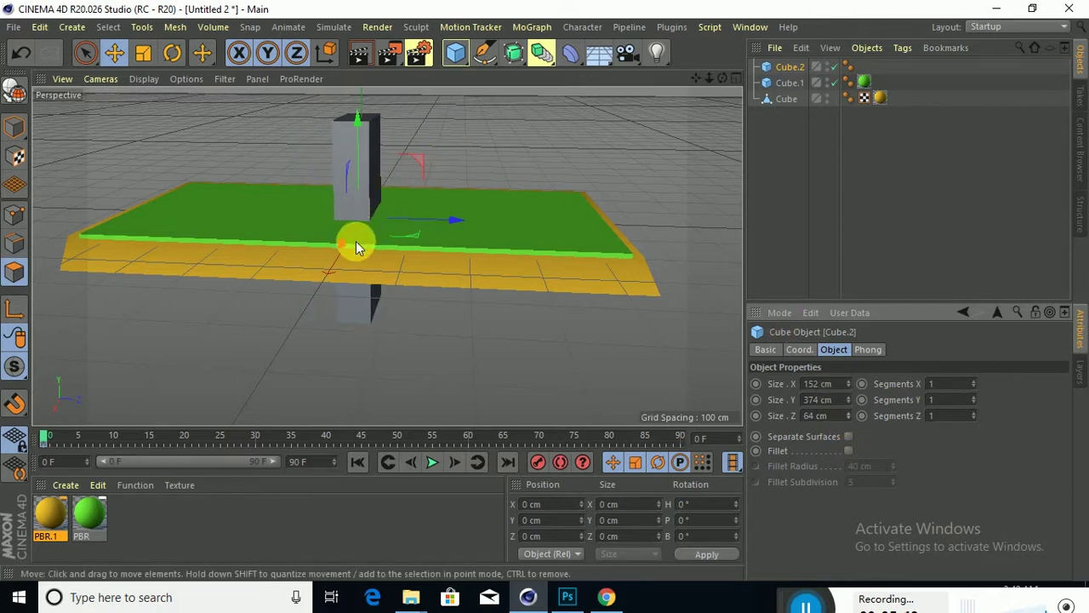
left_click_drag(355, 243, 107, 341)
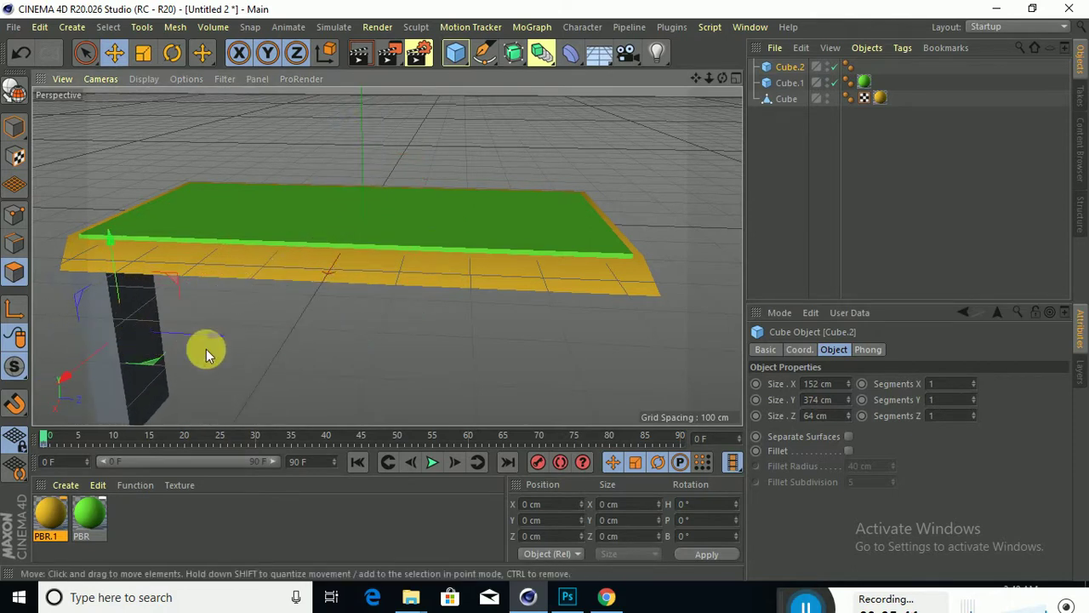
Step: Duplicate the leg and move the copy along Z to the opposite end of the slab's long side
key("ctrl+c")
key("ctrl+v")
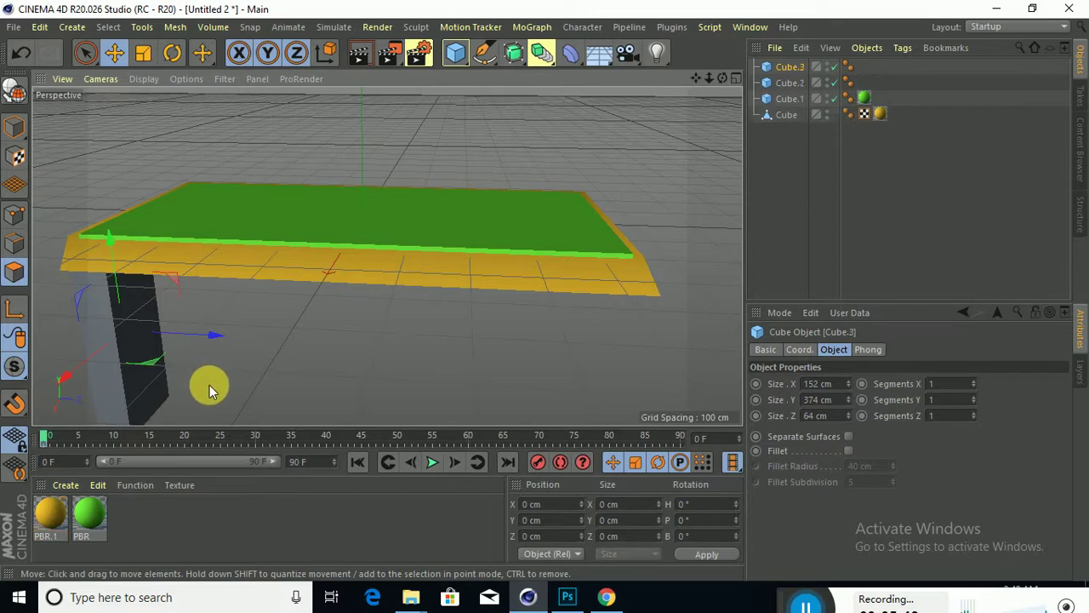
left_click_drag(177, 333, 646, 352)
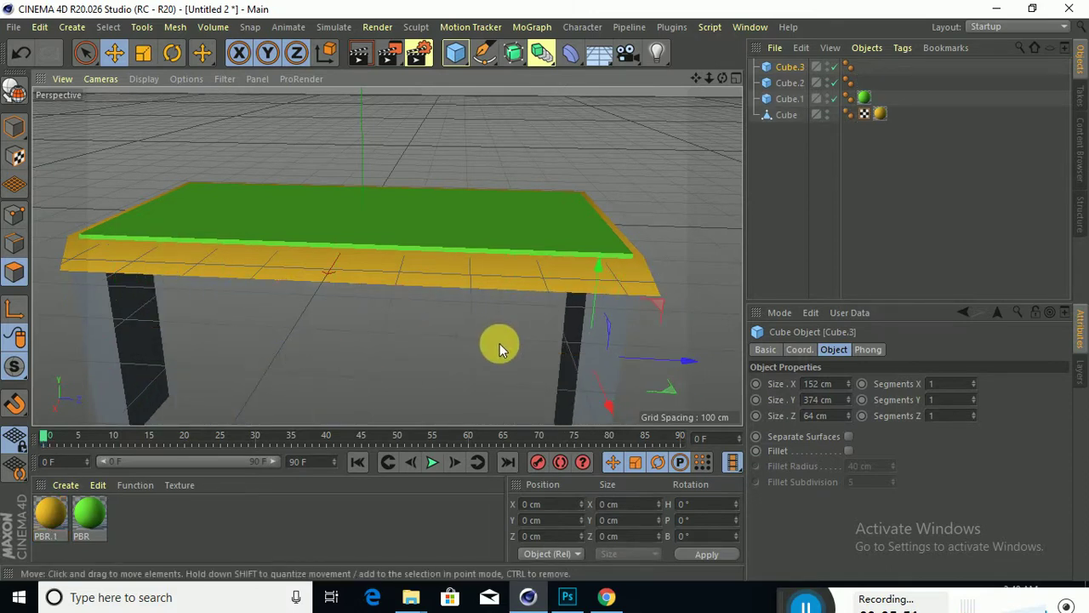
Step: Duplicate the leg two more times and place the copies under the two remaining corners on the slab's other long side
scroll(486, 372, "up", 5)
left_click_drag(488, 378, 519, 368, "alt")
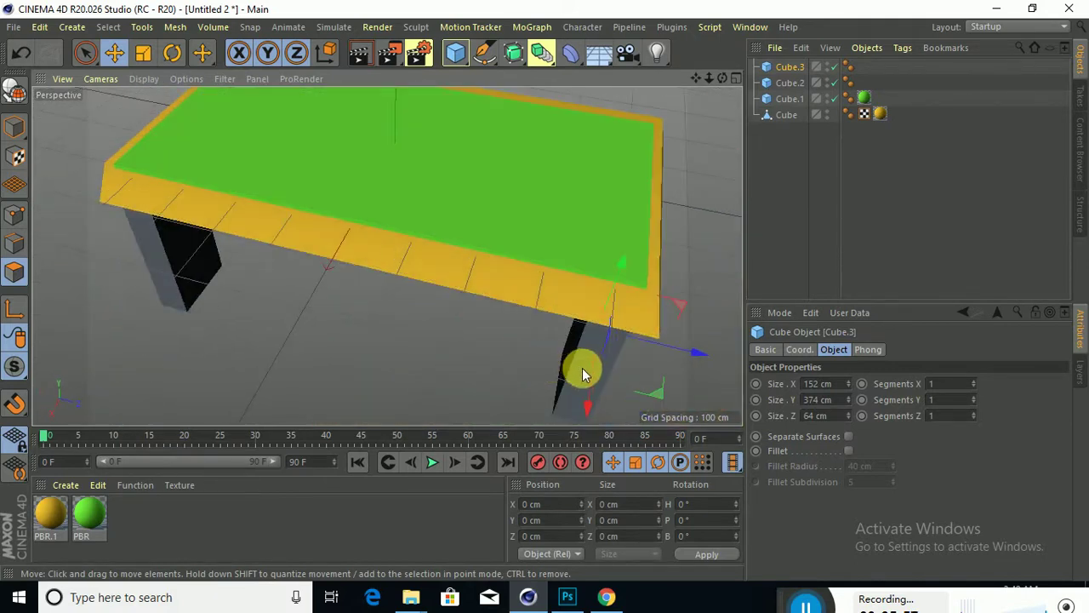
left_click_drag(714, 222, 534, 291, "alt")
left_click_drag(531, 345, 579, 323, "alt")
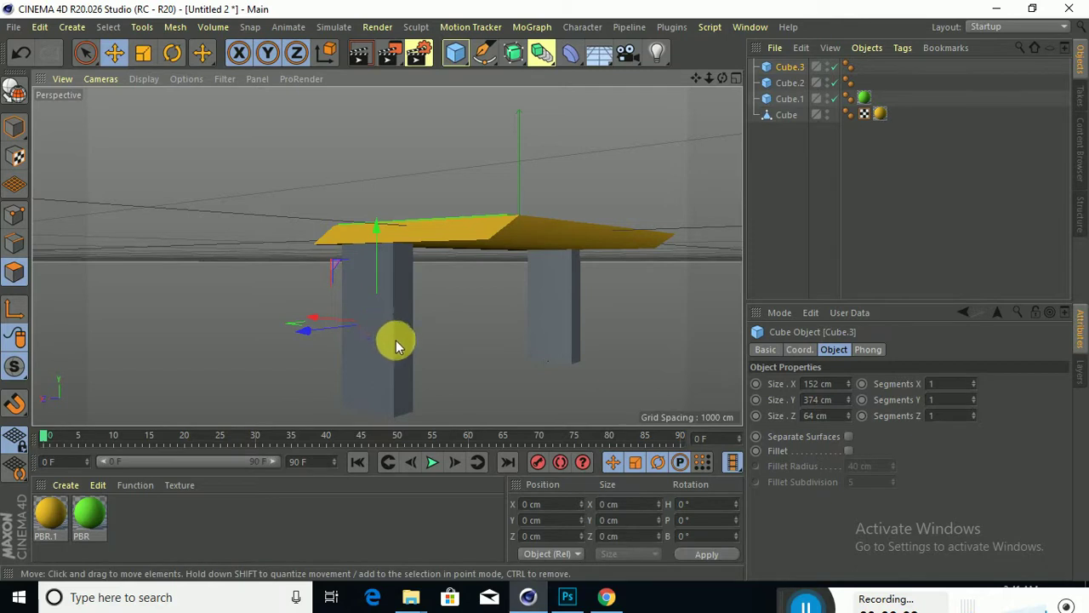
key("ctrl+c")
key("ctrl+v")
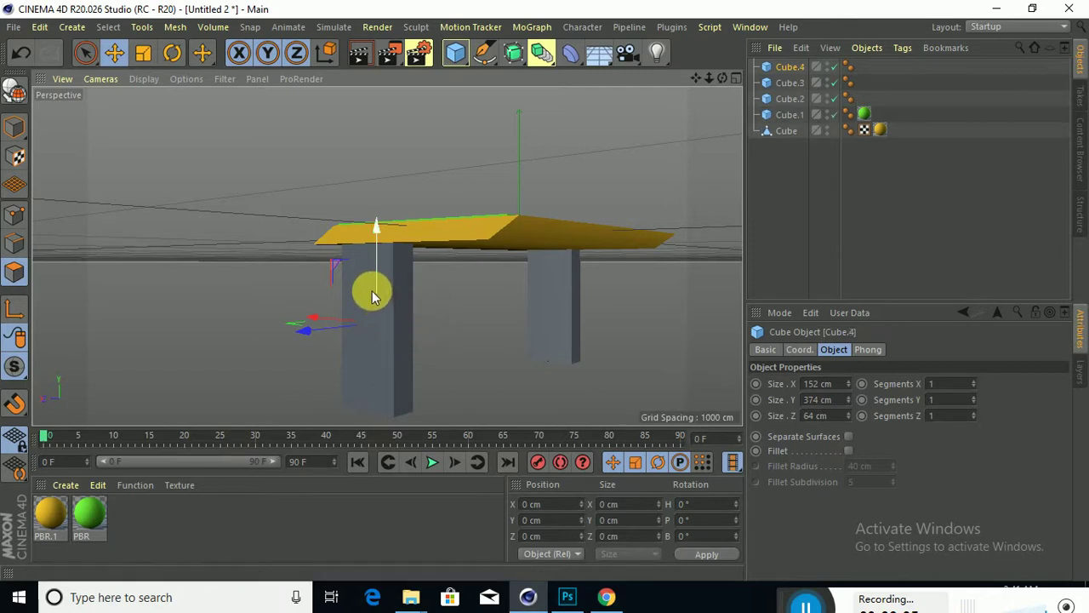
left_click_drag(326, 317, 434, 352)
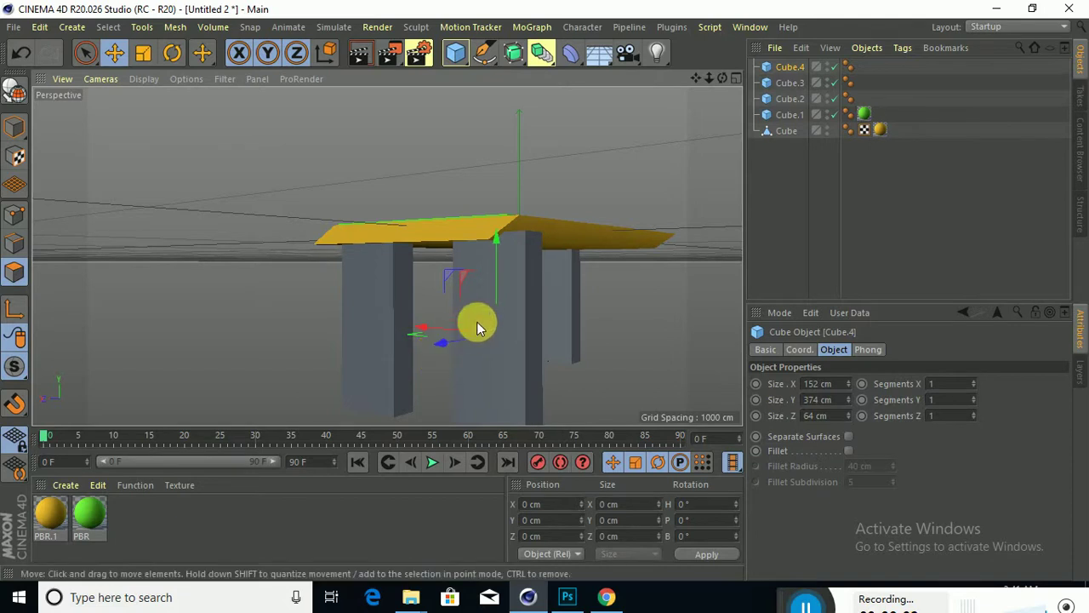
left_click_drag(568, 273, 577, 314, "alt")
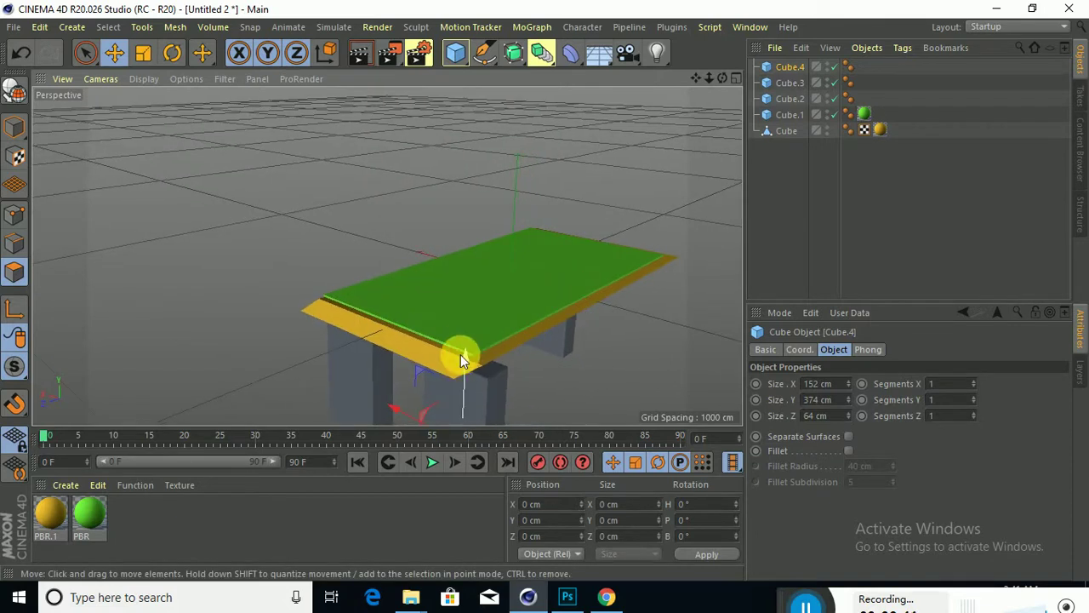
left_click_drag(411, 413, 394, 407)
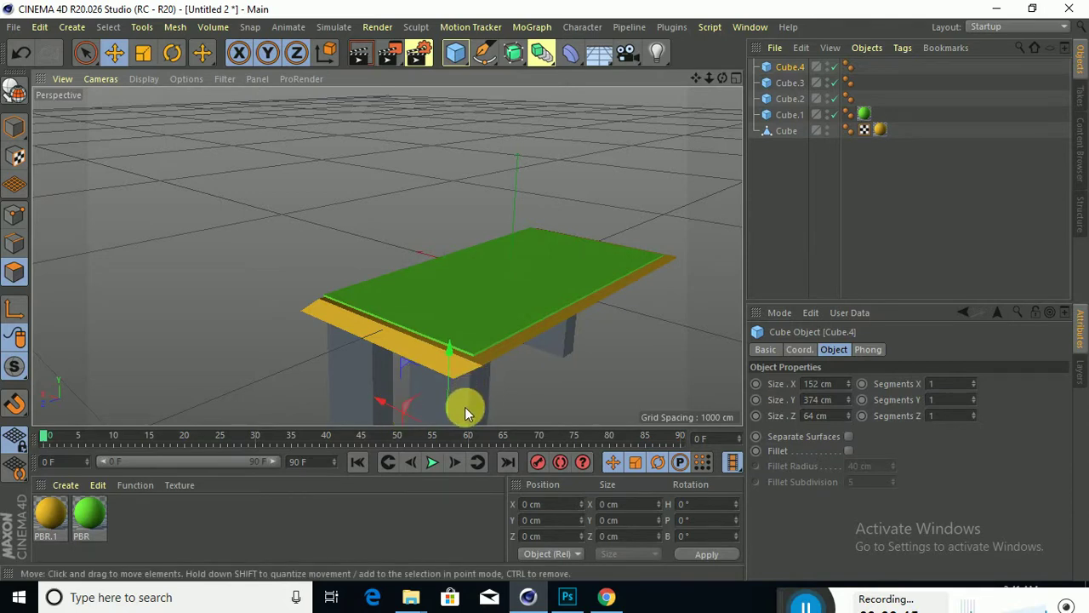
left_click_drag(468, 411, 517, 304, "ctrl")
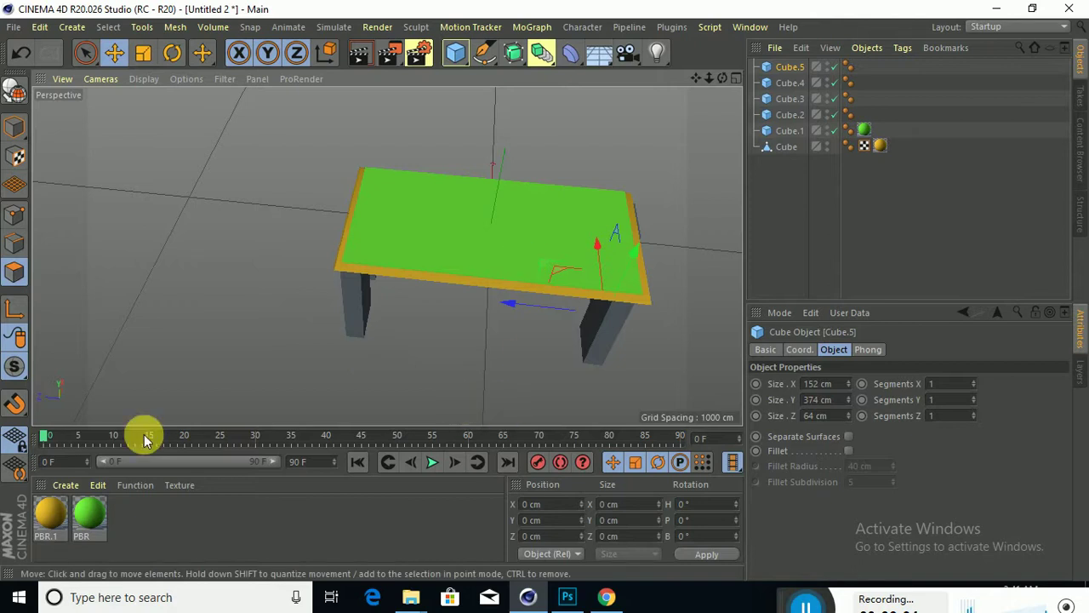
Step: Create a third PBR material in blue with H 193°, S 82% and V 80%, Color enabled and Reflectance disabled
left_click(60, 484)
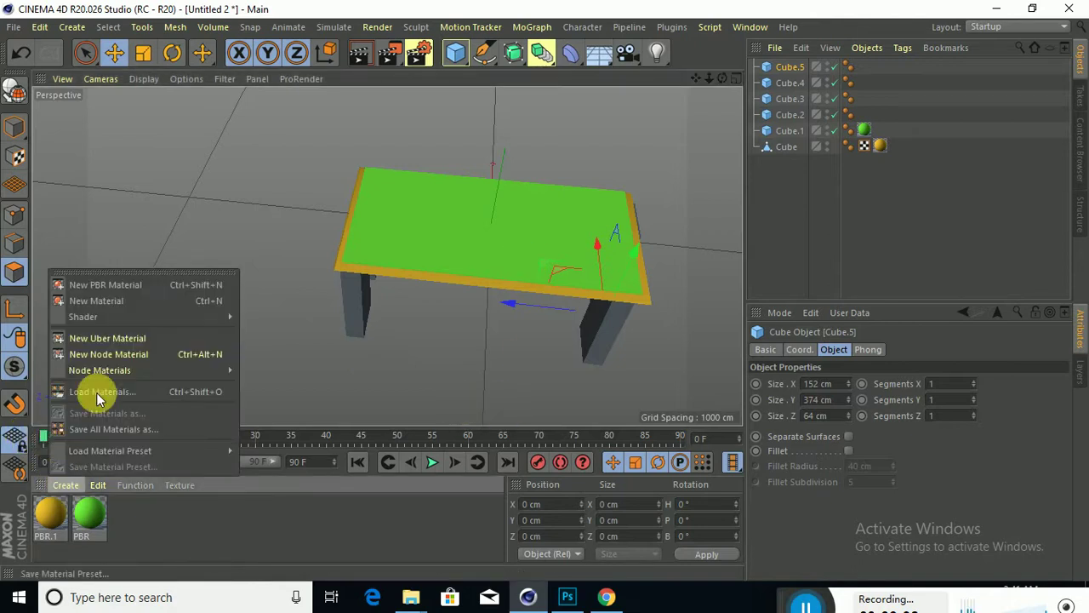
left_click(93, 284)
double_click(47, 518)
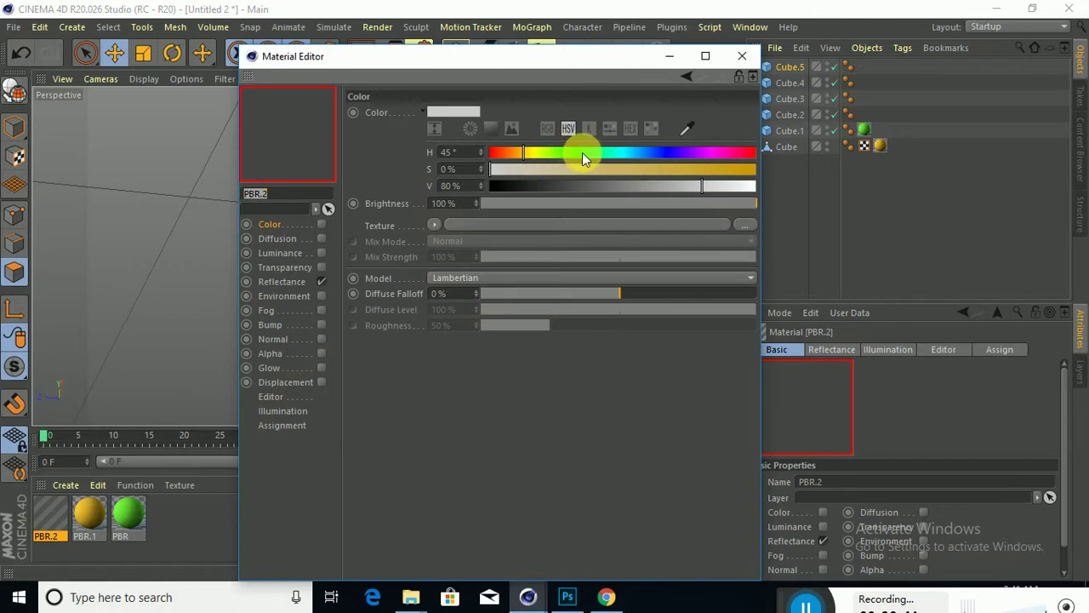
left_click(632, 150)
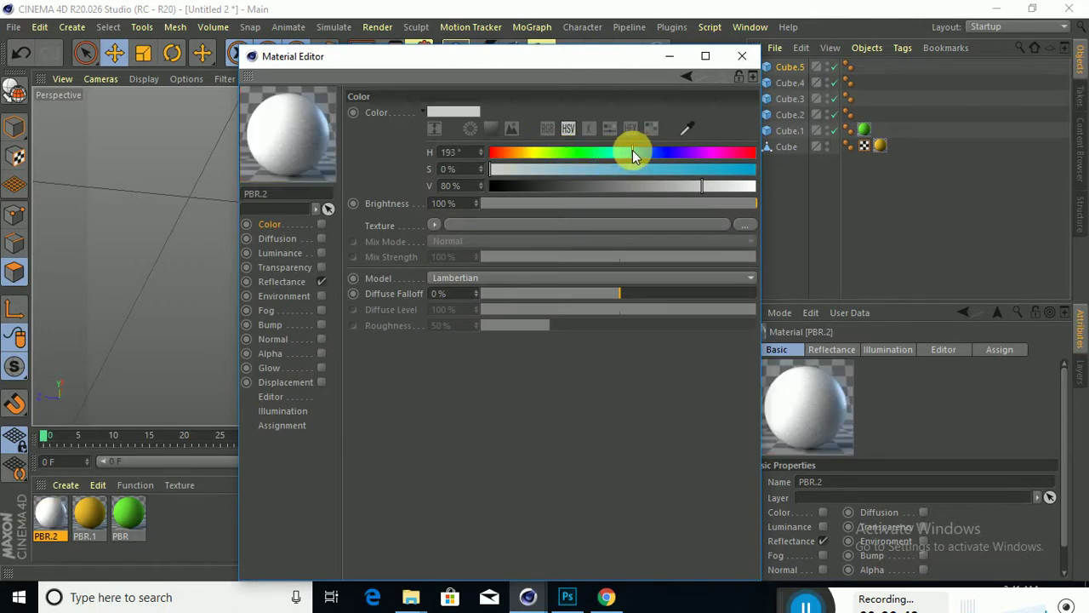
left_click(708, 169)
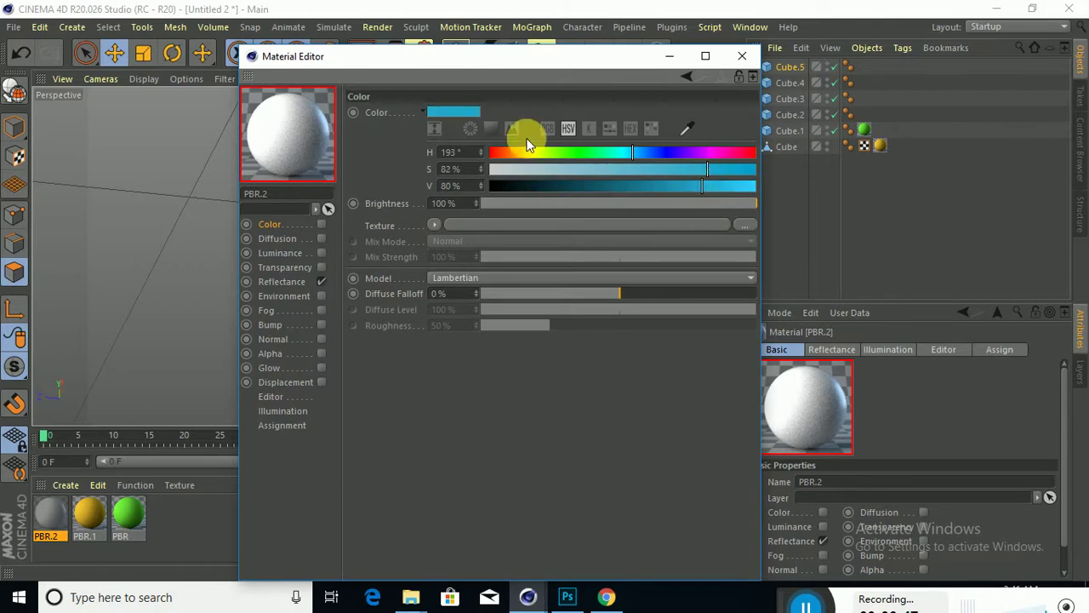
left_click(321, 223)
left_click(320, 283)
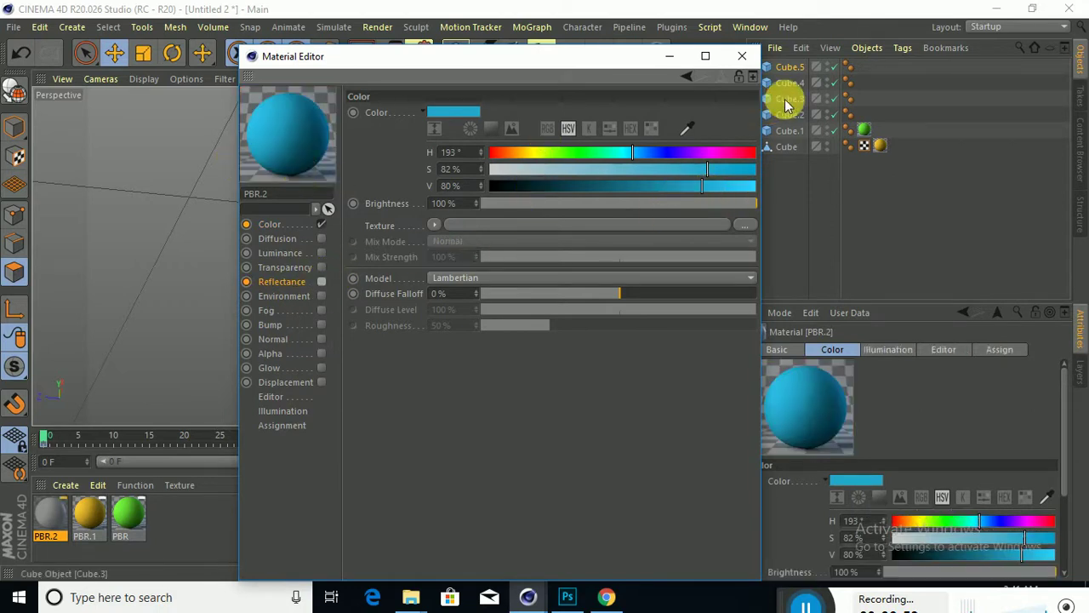
left_click(742, 56)
Step: Apply the blue material to all four table legs
left_click_drag(51, 510, 357, 313)
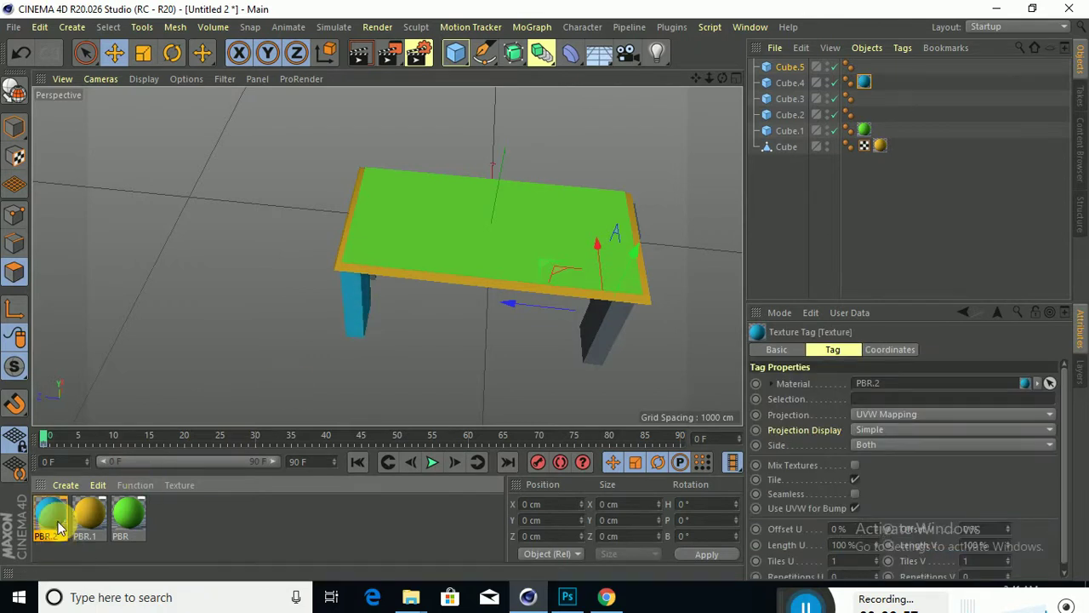
left_click_drag(59, 527, 608, 334)
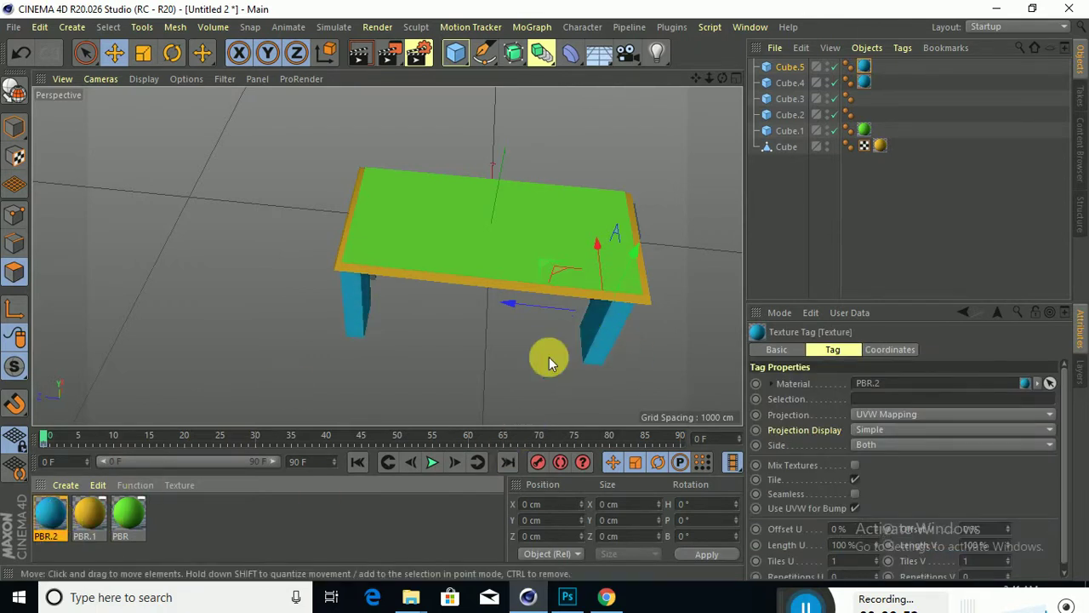
left_click_drag(370, 330, 511, 340, "alt")
left_click(57, 507)
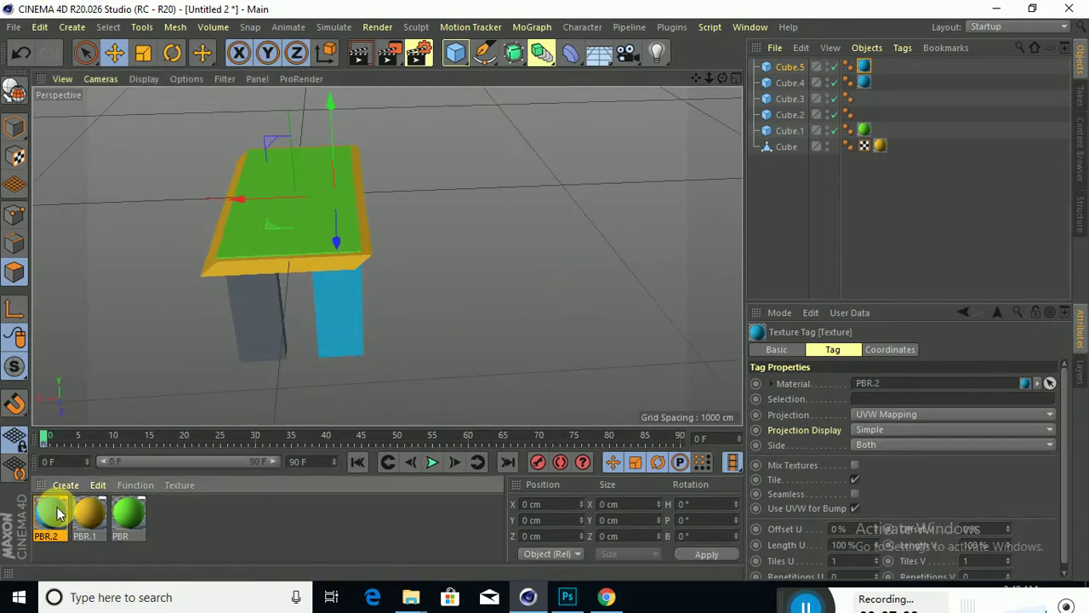
left_click_drag(260, 316, 259, 316)
left_click_drag(158, 372, 261, 384, "alt")
left_click(41, 514)
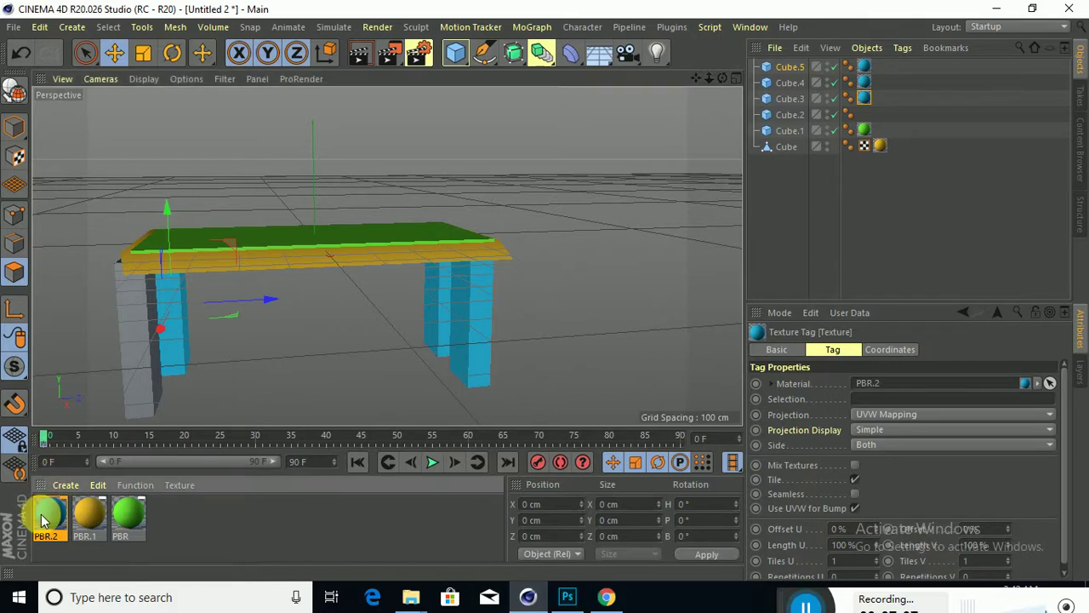
left_click_drag(41, 514, 133, 333)
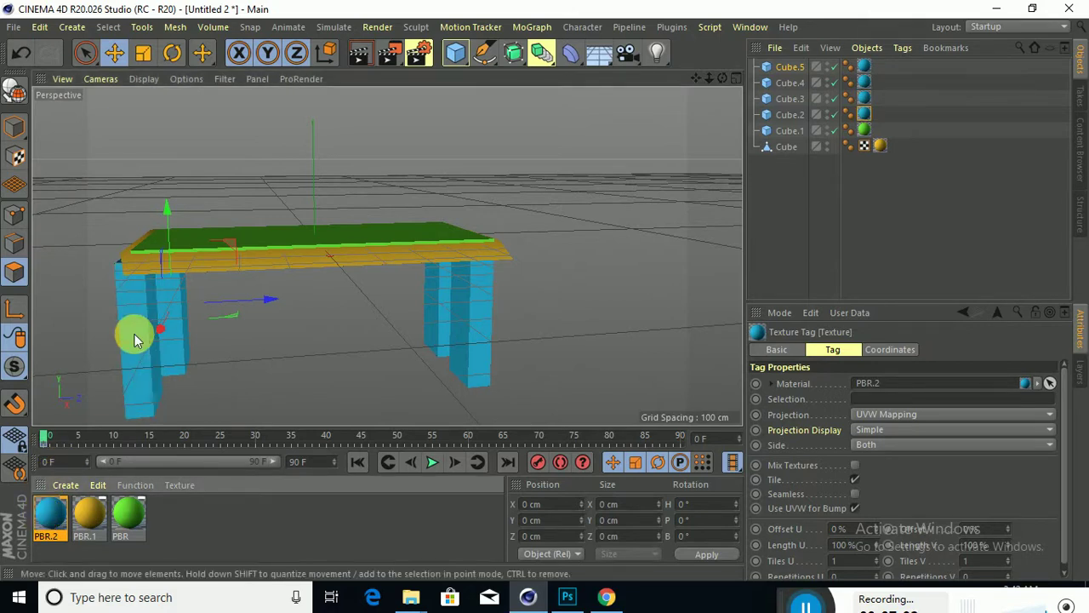
Step: Shift the Cube.5 leg along Z and X to fit it under its corner of the tabletop
left_click_drag(230, 311, 272, 345, "alt")
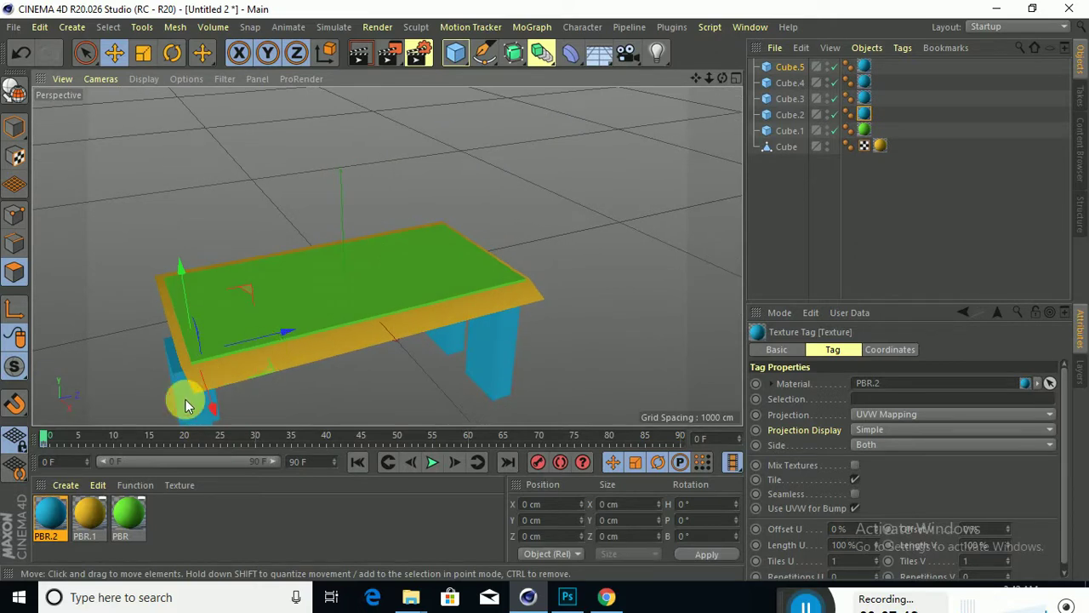
left_click(169, 371)
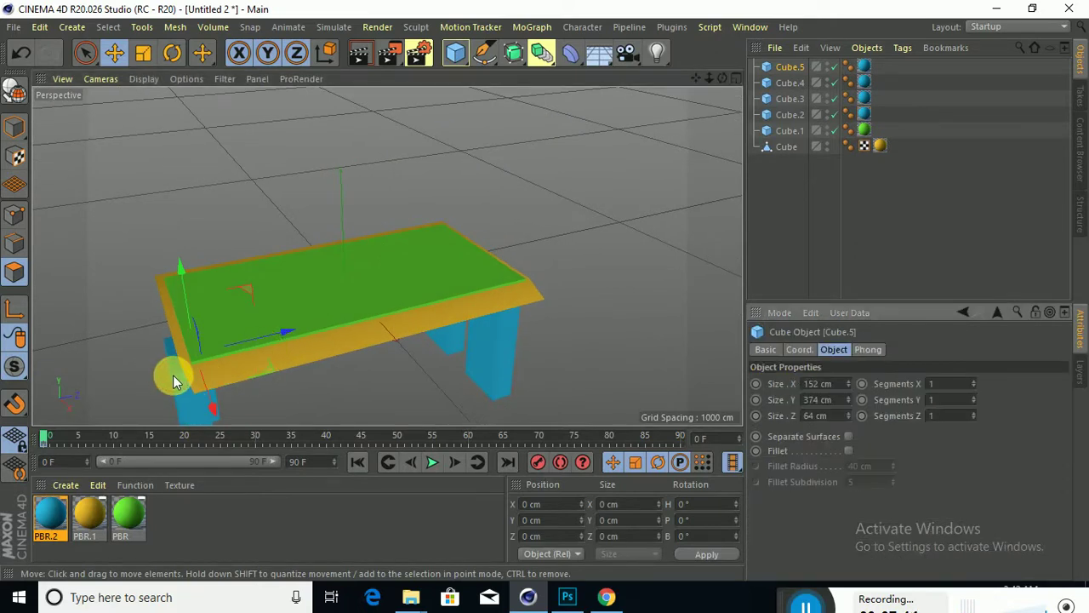
left_click_drag(237, 360, 265, 339)
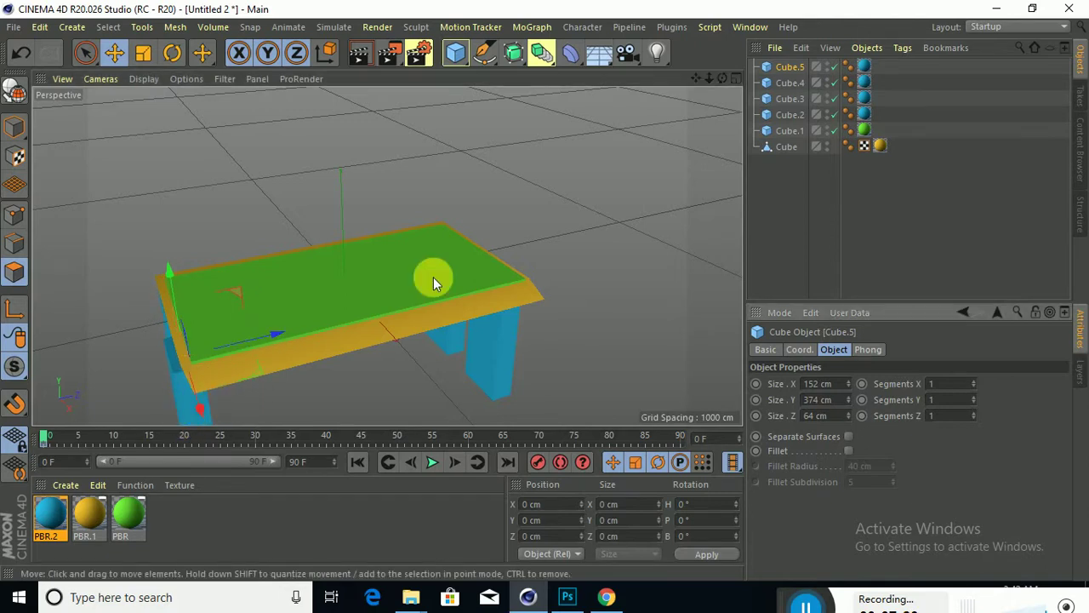
scroll(544, 255, "down", 3)
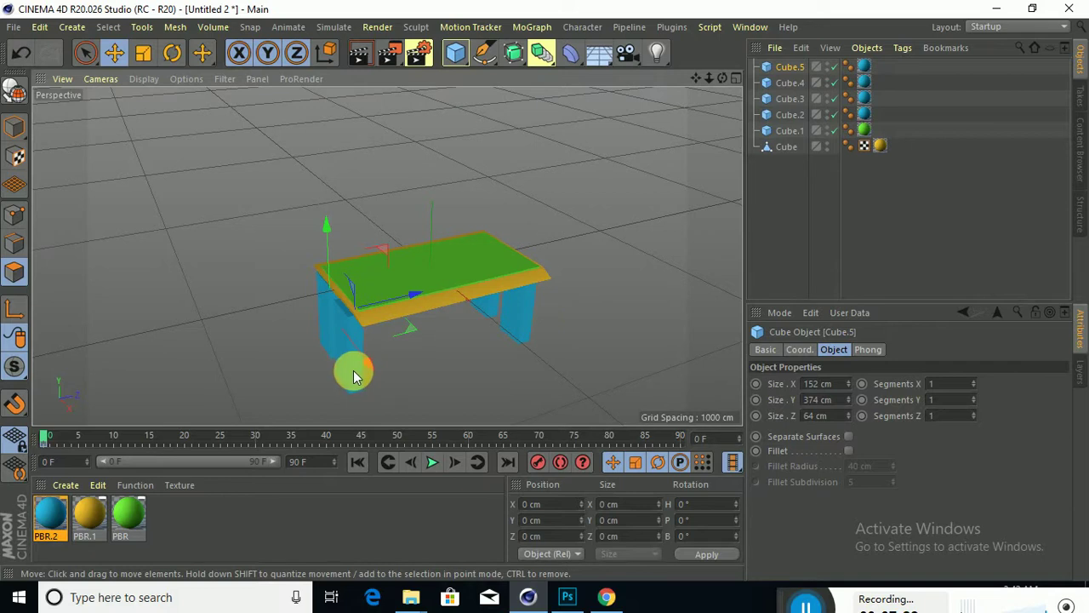
left_click_drag(354, 377, 364, 351)
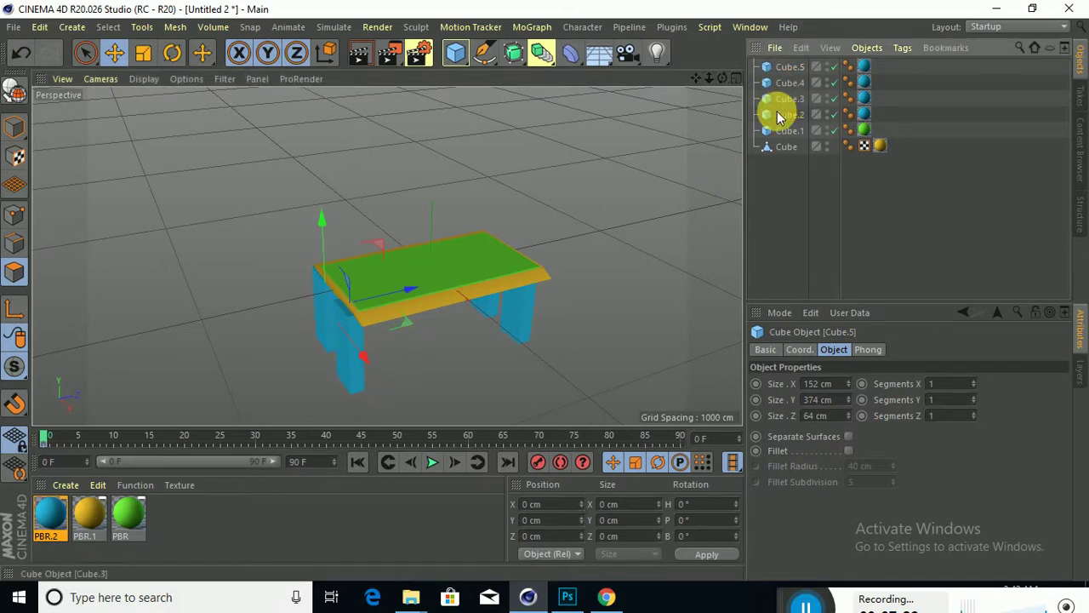
Step: Reposition the Cube.2 leg so it sits under its own corner, moving it outward along X
mouse_move(401, 319)
left_mouse_down()
mouse_move(418, 331)
mouse_move(415, 324)
left_mouse_up()
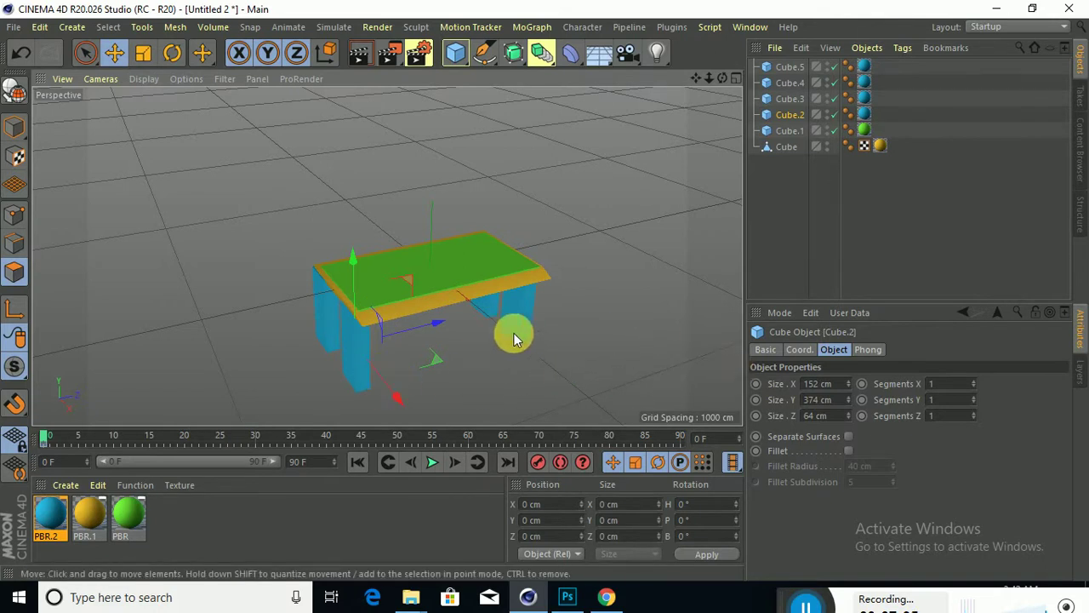
left_click_drag(508, 338, 586, 304, "alt")
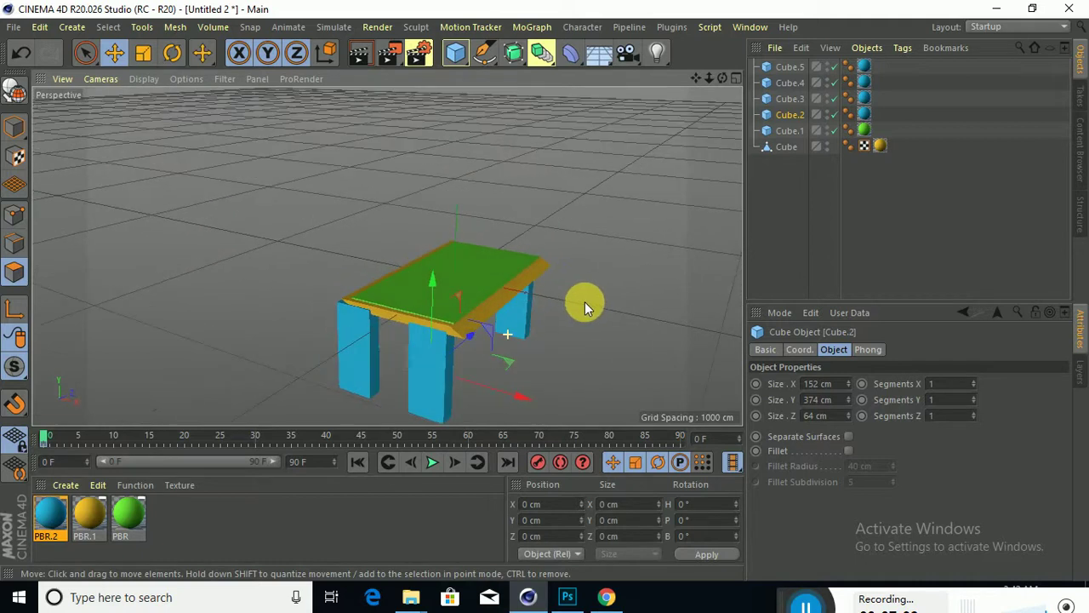
left_click_drag(449, 335, 497, 391)
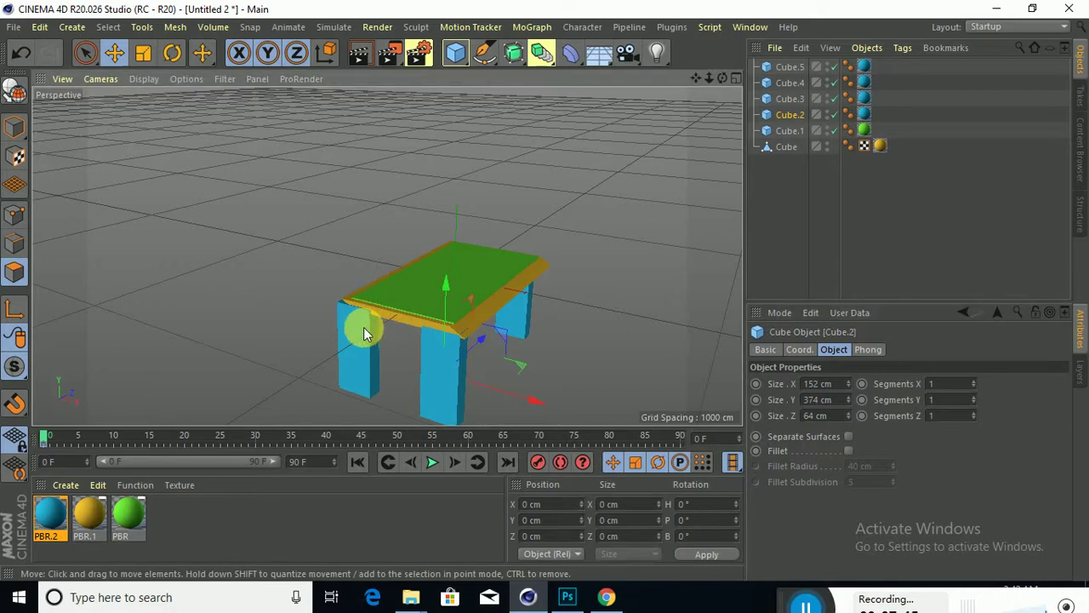
Step: Nudge the Cube.5 leg inward so it sits under its corner of the tabletop
left_click(781, 102)
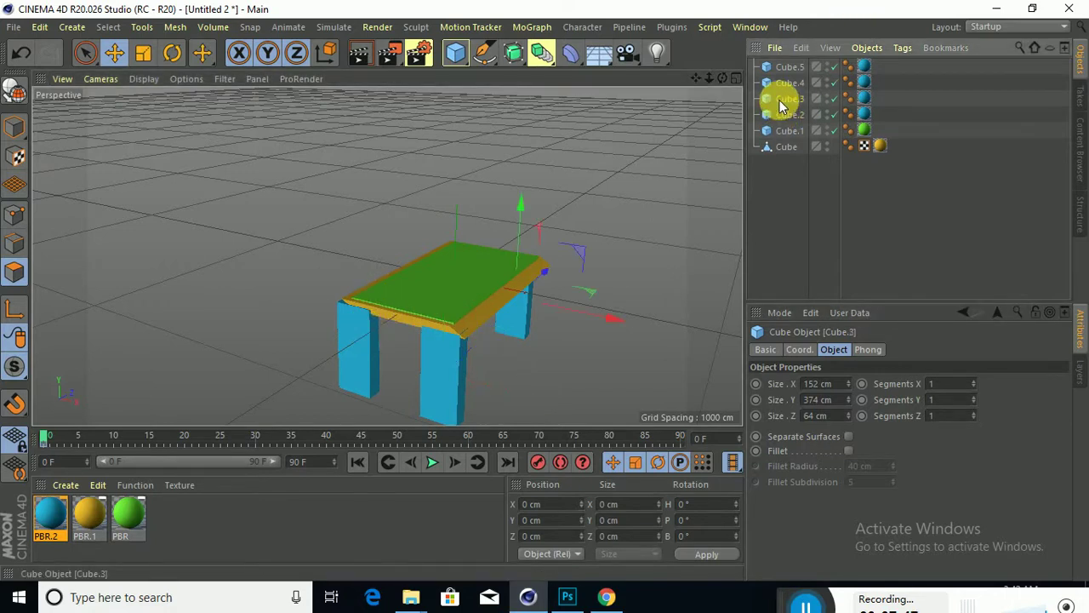
left_click(789, 73)
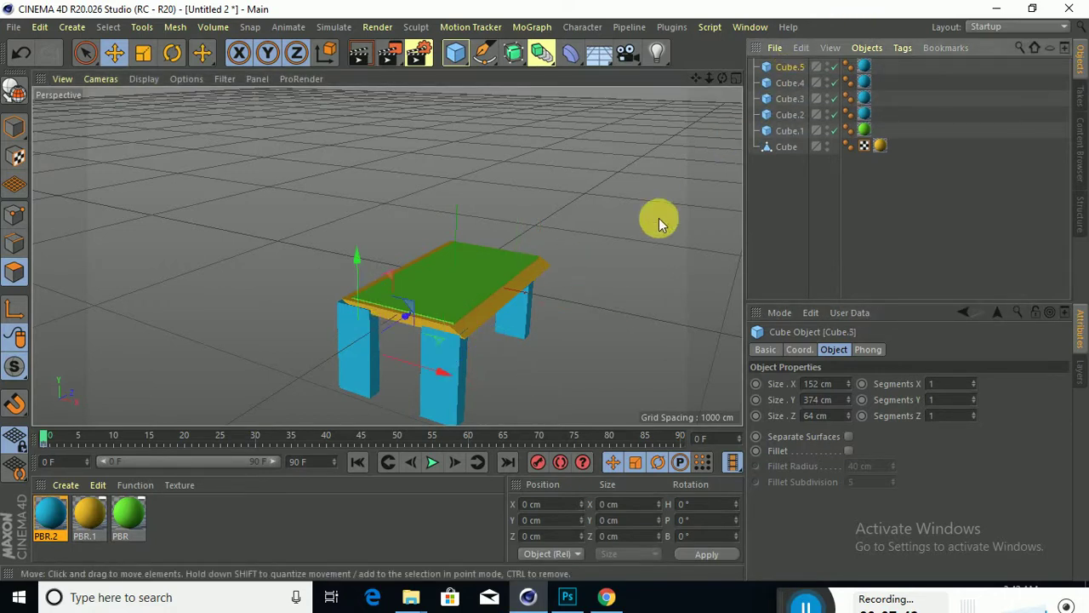
left_click_drag(401, 365, 390, 340)
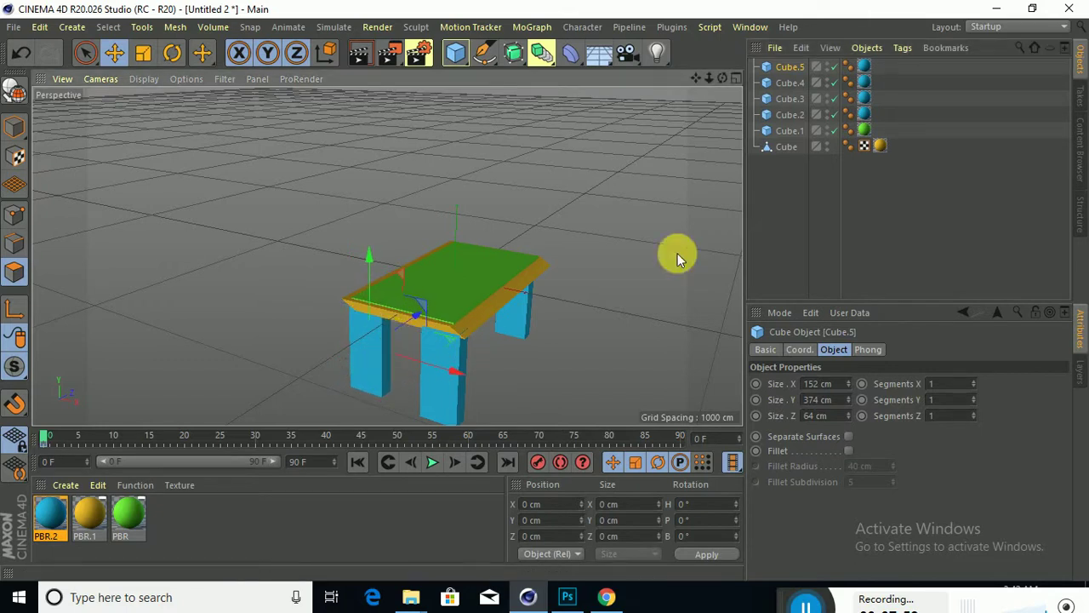
Step: Add a cube above the tabletop and resize it into an upright panel of 587 × 777 × 60 cm
left_click_drag(596, 331, 424, 366, "alt")
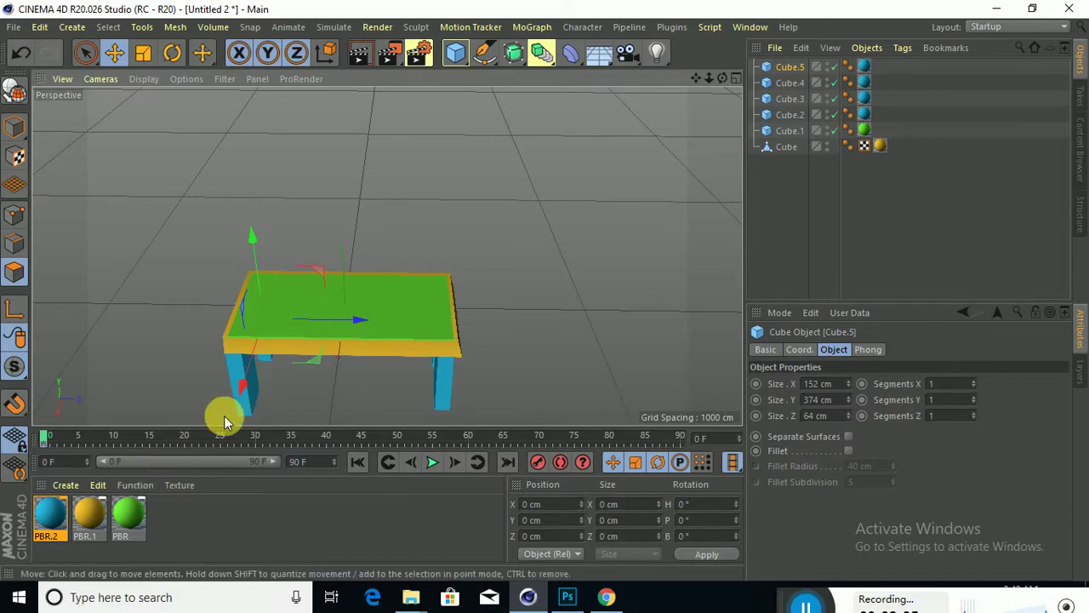
left_click(463, 68)
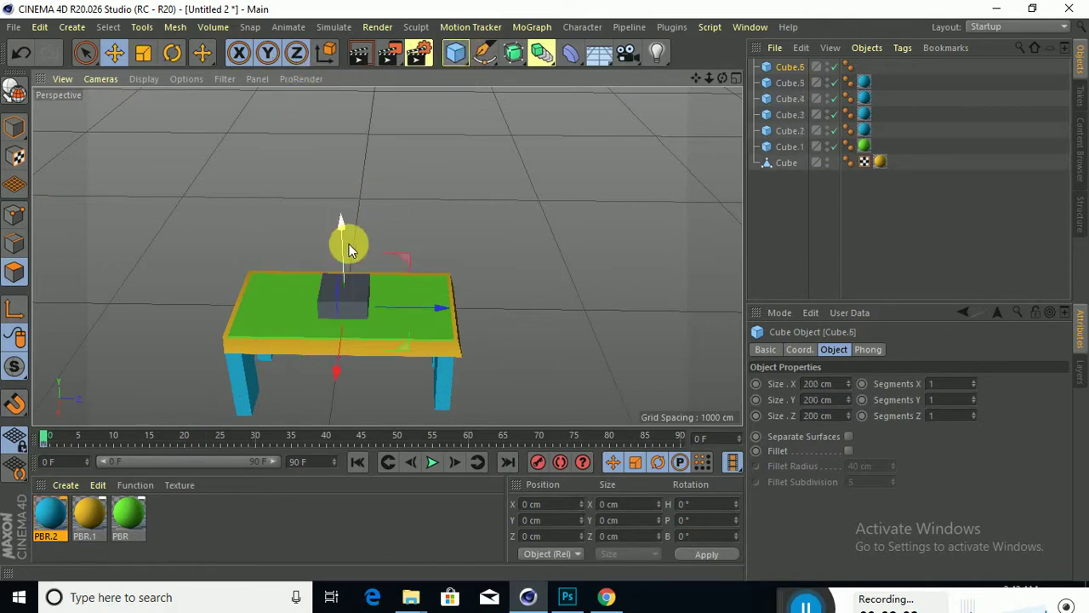
left_click_drag(332, 297, 308, 246)
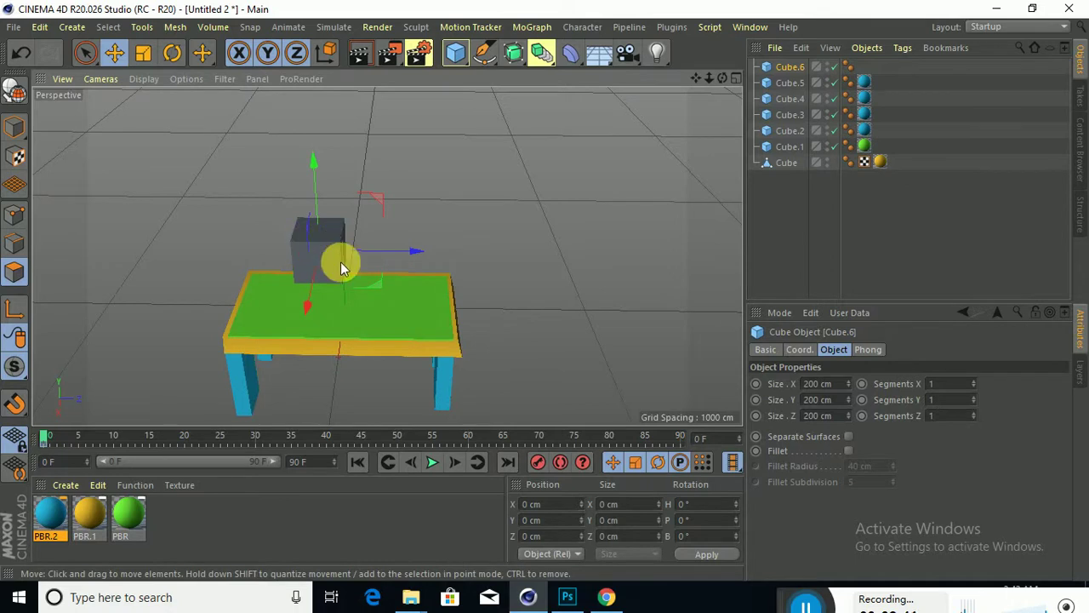
left_click_drag(847, 383, 855, 408)
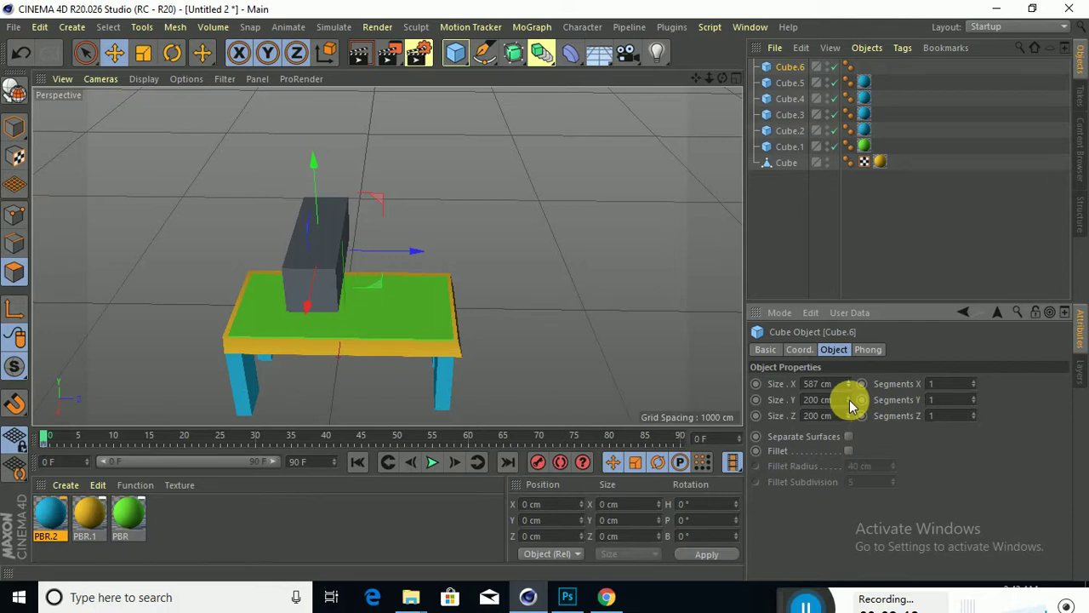
left_click_drag(849, 400, 209, 256)
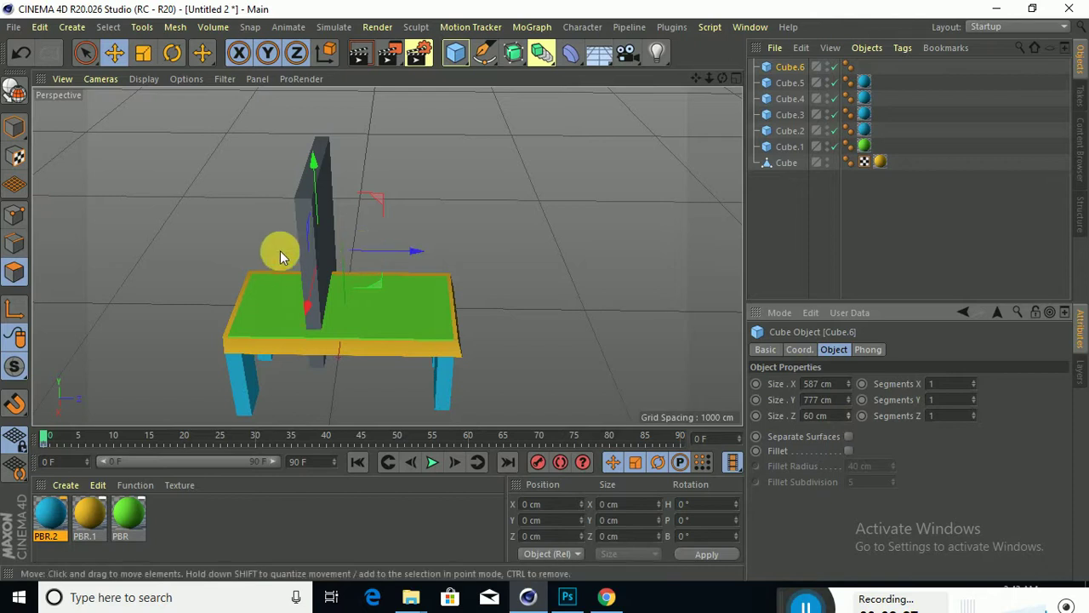
Step: Move the upright panel just beyond the table's short end and widen it into a wall with an X size of 1774 cm
left_click_drag(303, 244, 188, 281)
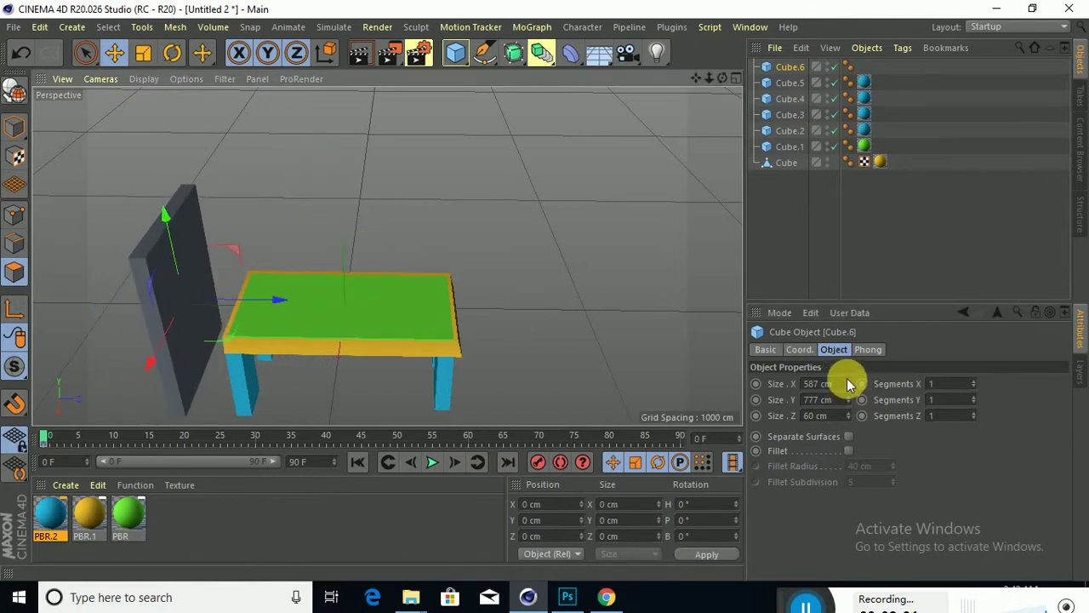
left_click_drag(848, 383, 914, 383)
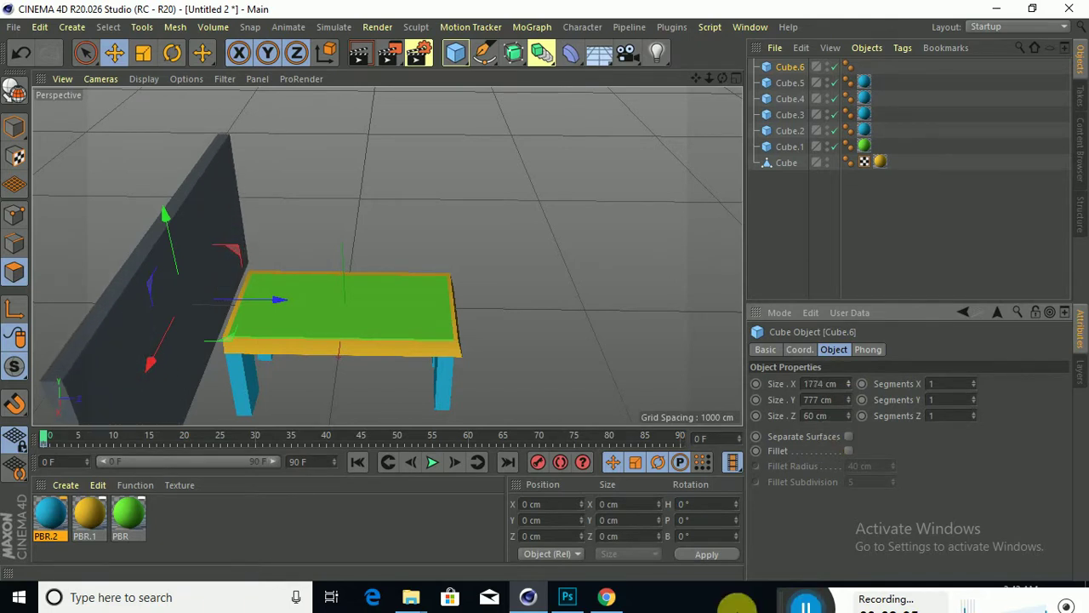
Step: Duplicate the wall along Z and place the copy beyond the opposite end of the table
left_click_drag(469, 261, 272, 275, "alt")
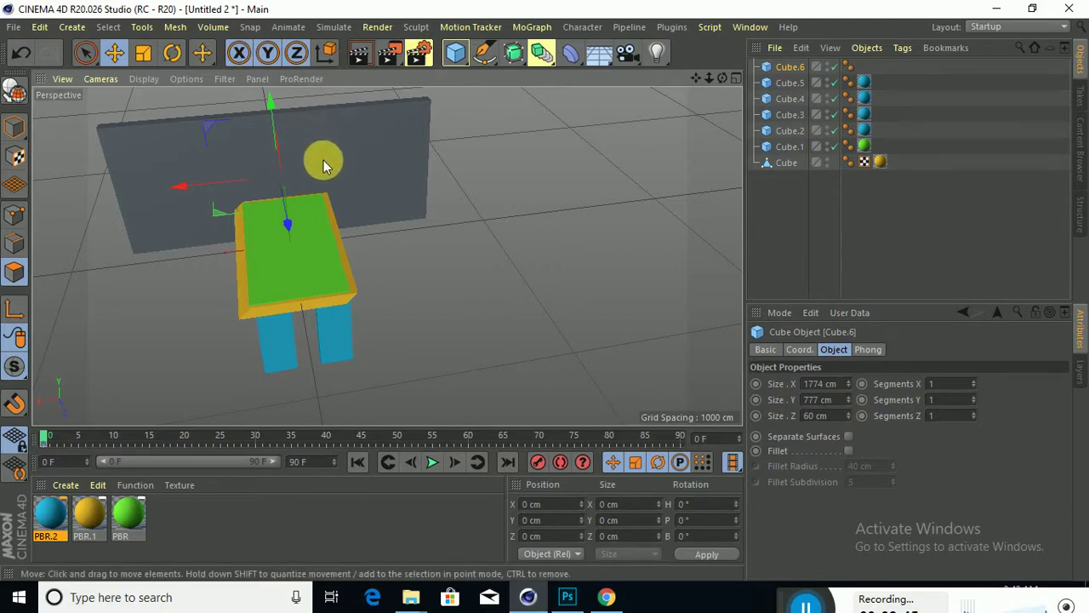
left_click_drag(275, 151, 362, 401, "ctrl")
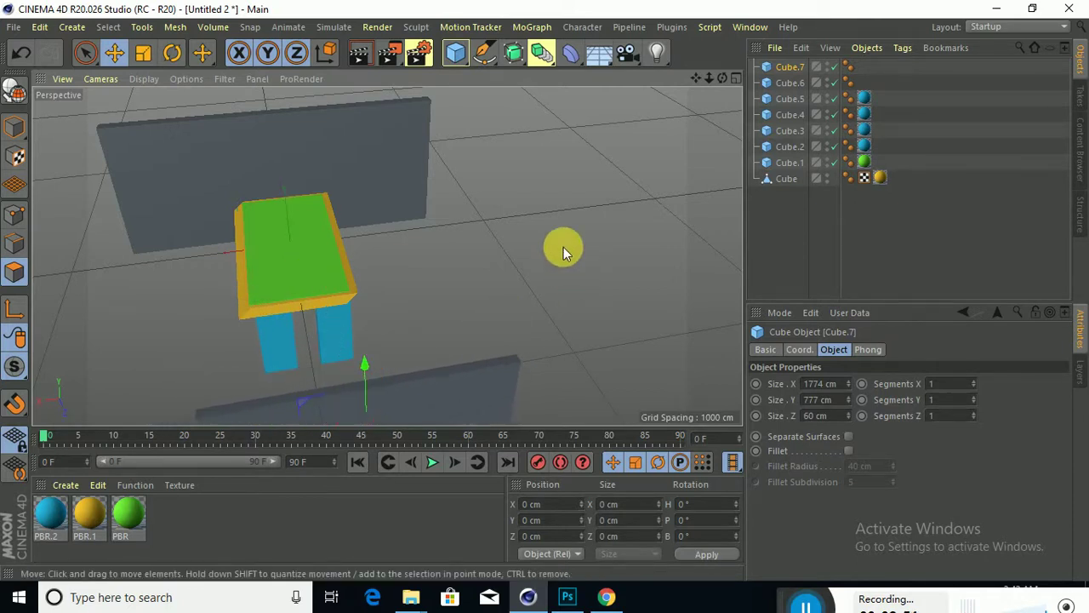
left_click_drag(563, 247, 581, 190, "alt")
left_click_drag(663, 284, 538, 324, "alt")
left_click_drag(697, 273, 684, 292)
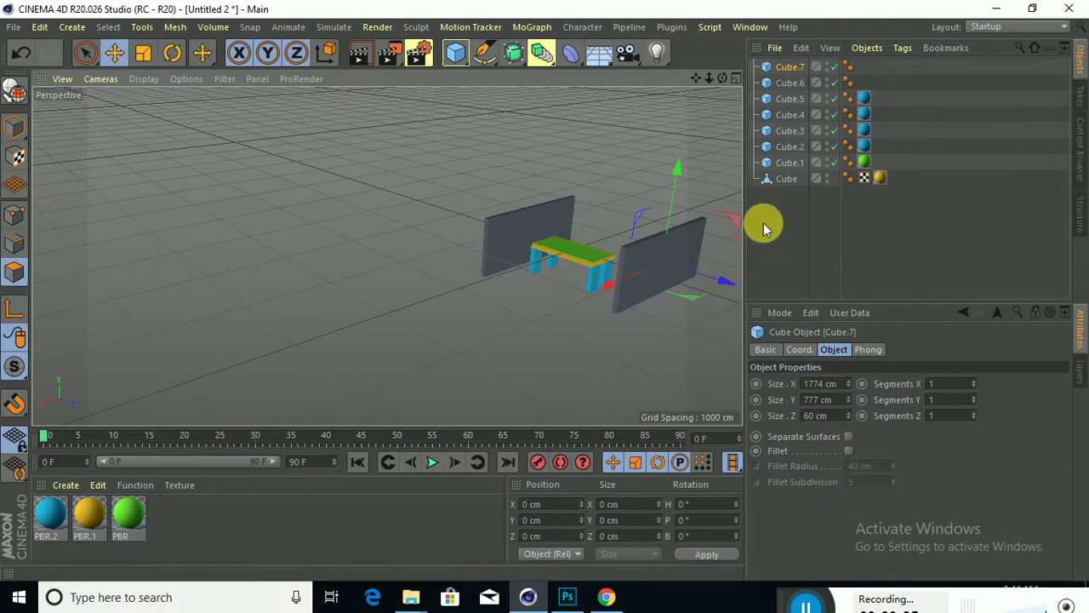
Step: Duplicate the Cube.7 wall in place to make a third wall
left_click_drag(703, 197, 695, 267, "alt")
left_click_drag(600, 190, 459, 201, "alt")
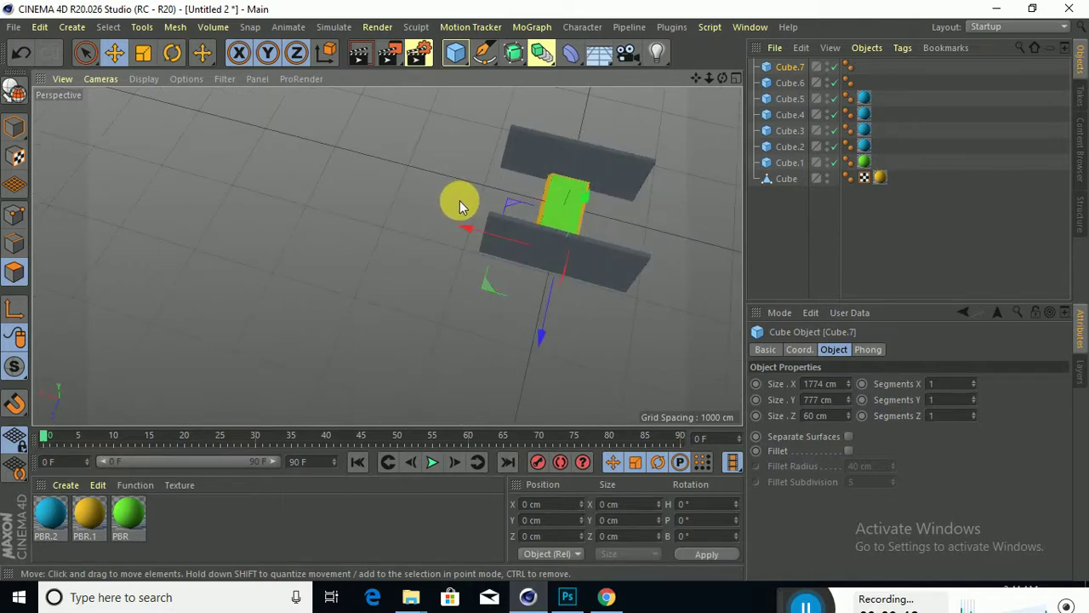
left_click_drag(467, 226, 471, 242, "ctrl")
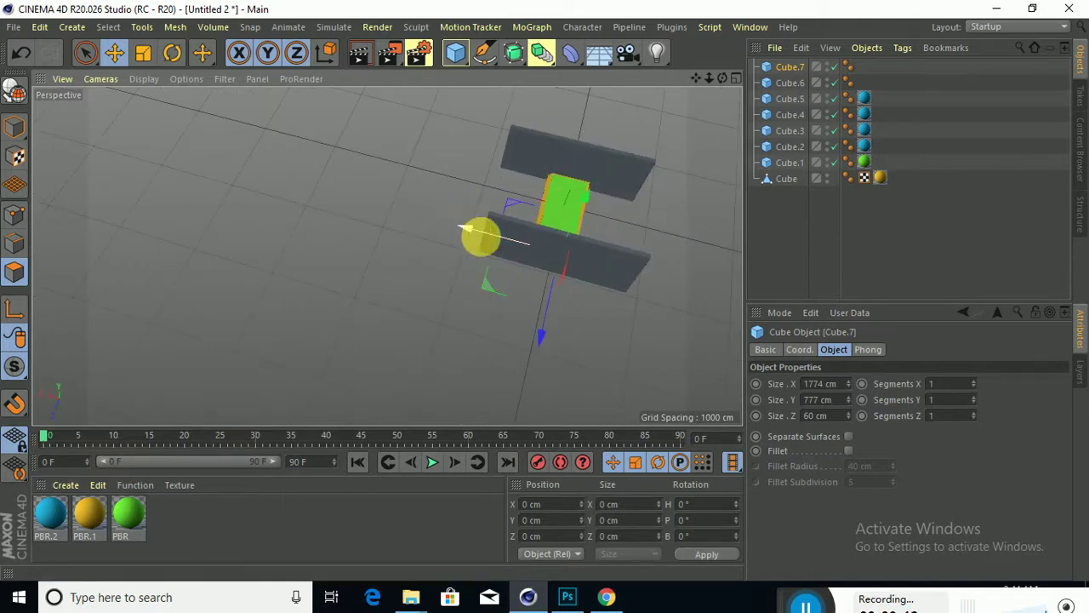
Step: Rotate the third wall so it stands upright, roughly perpendicular to the two parallel walls
left_click(176, 58)
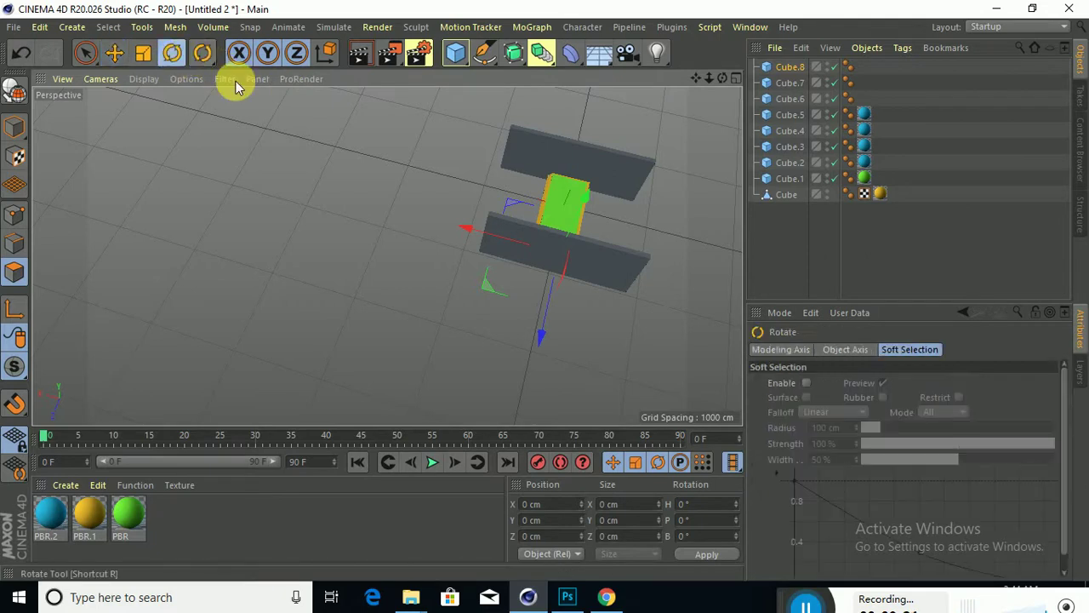
left_click_drag(579, 243, 622, 250)
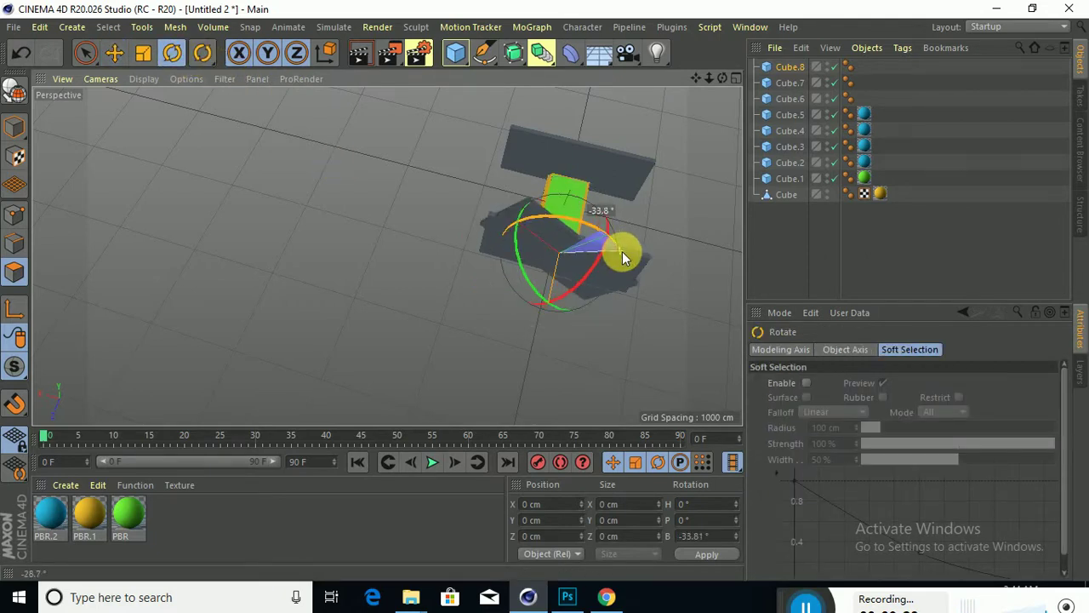
key("ctrl+z")
left_click_drag(533, 282, 511, 201)
key("ctrl+z")
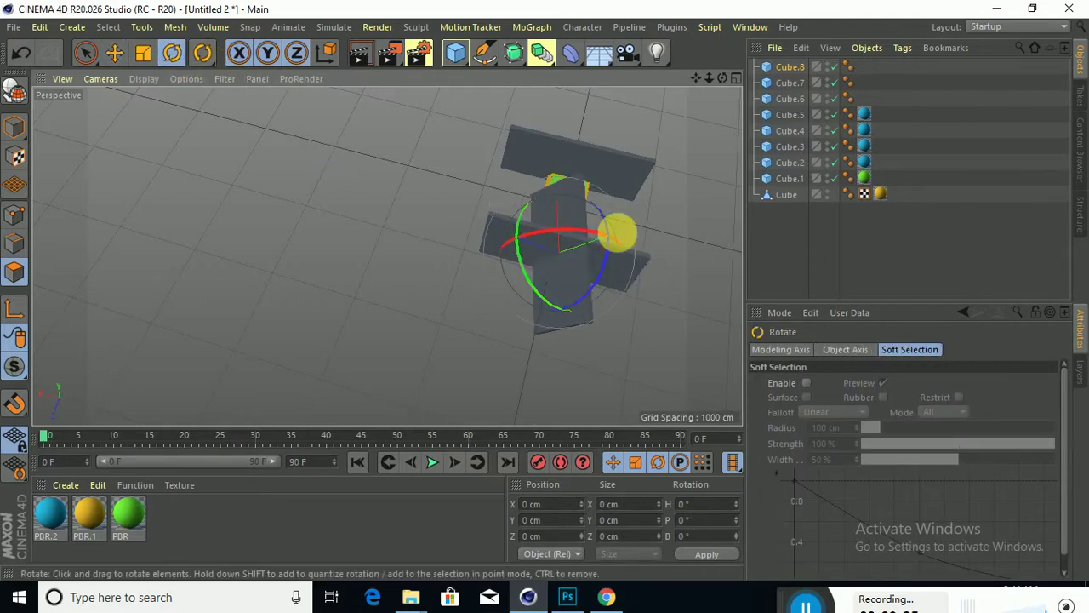
left_click_drag(618, 233, 556, 214)
key("ctrl+z")
Step: Move the Cube.8 wall across the open ends of the two parallel walls and rotate its heading to line up with them
left_click(115, 53)
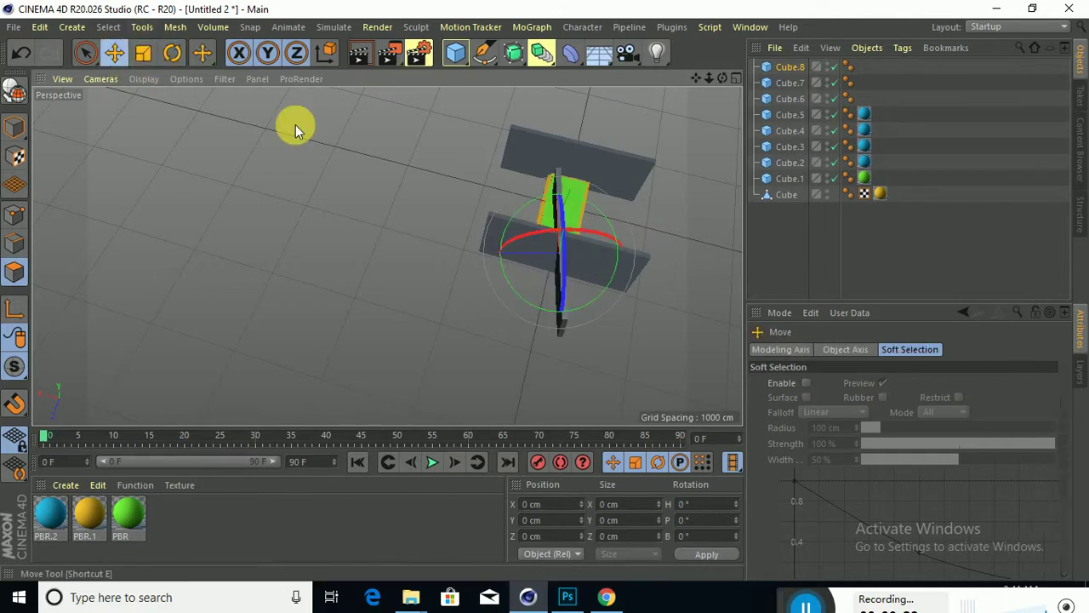
left_click_drag(488, 233, 521, 129)
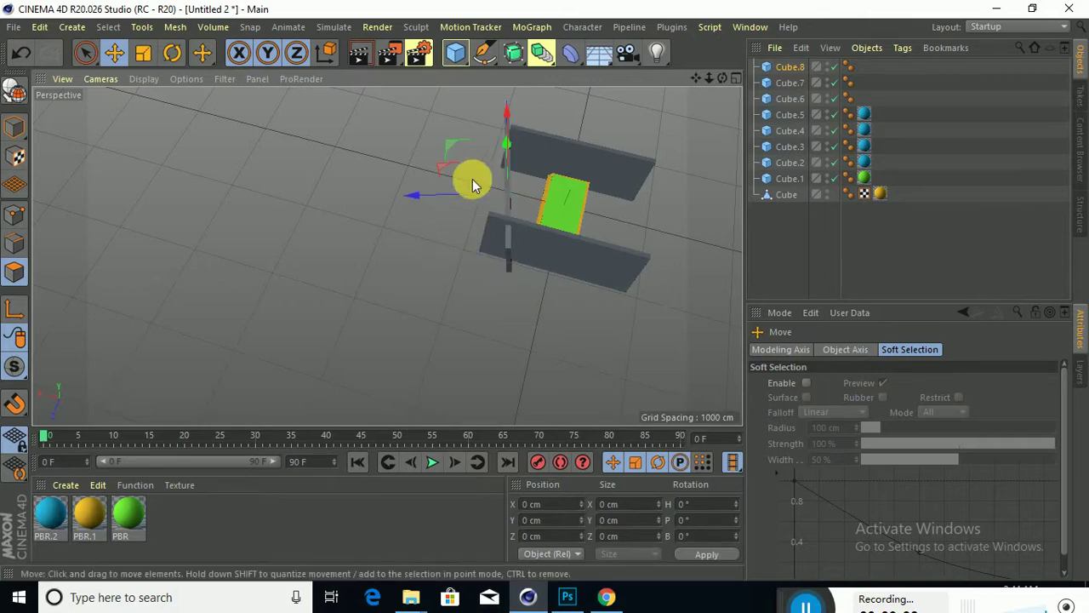
left_click(163, 57)
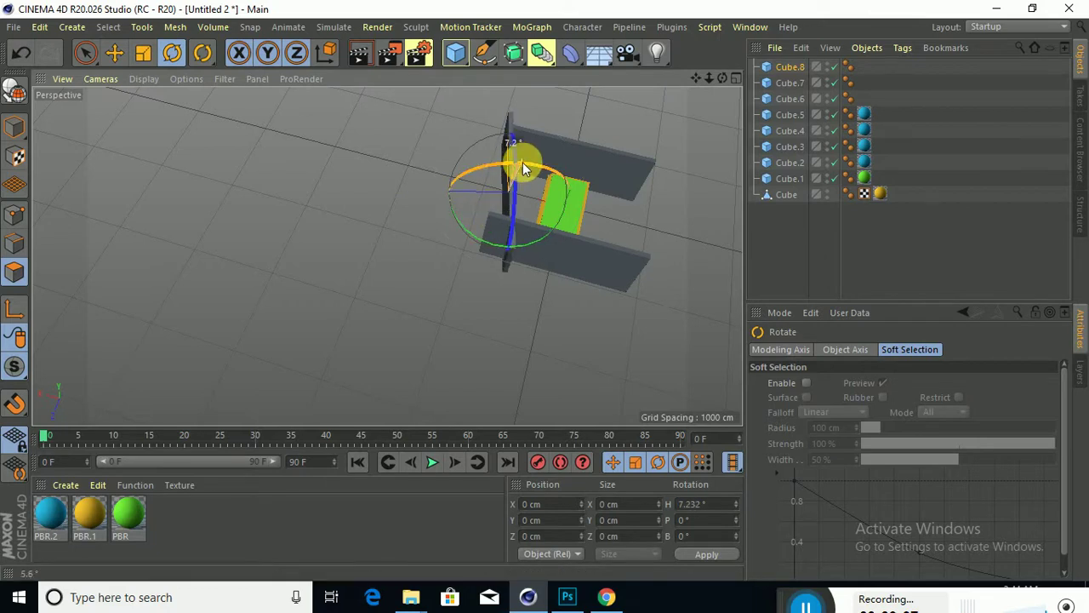
left_click_drag(523, 162, 522, 162)
left_click_drag(551, 229, 541, 225)
key("Escape")
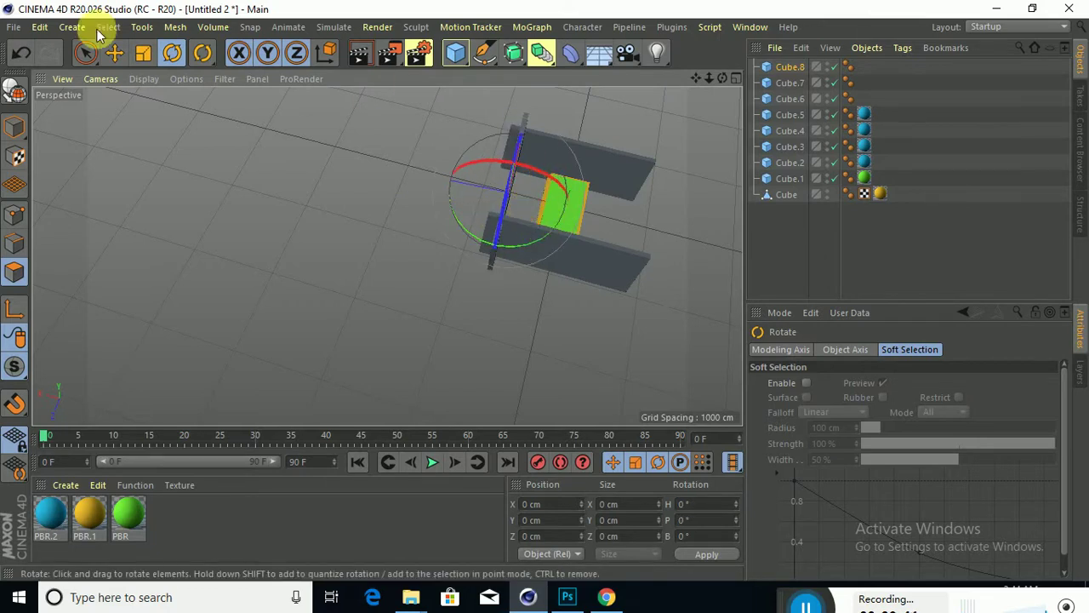
left_click(114, 52)
left_click_drag(499, 175, 445, 176)
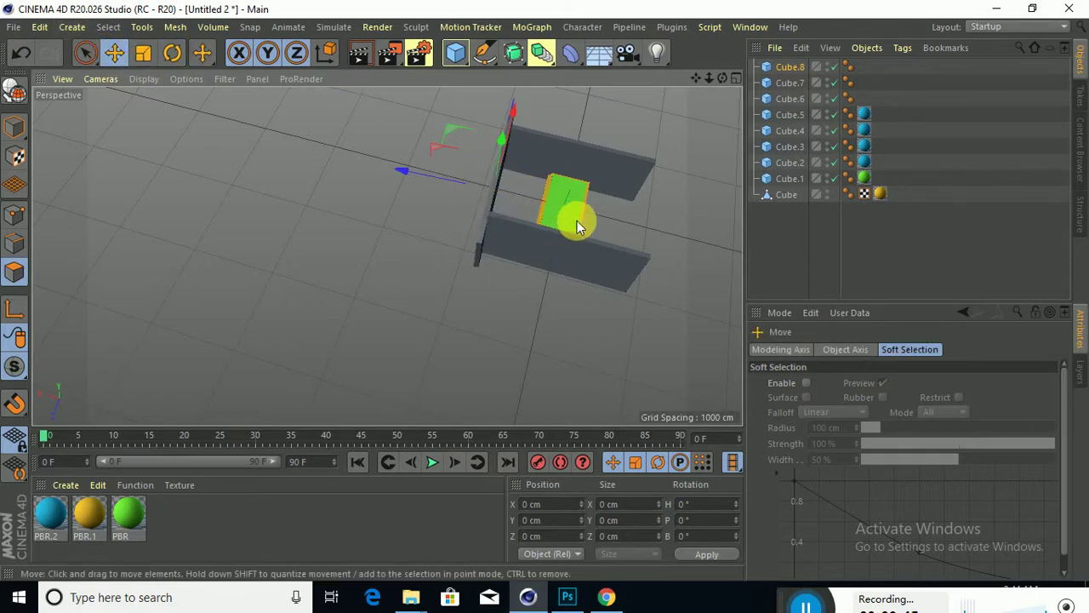
Step: Move the Cube.7 wall outward along Z to meet the end of Cube.8, and rotate it slightly to square the corner
left_click_drag(620, 188, 553, 160, "alt")
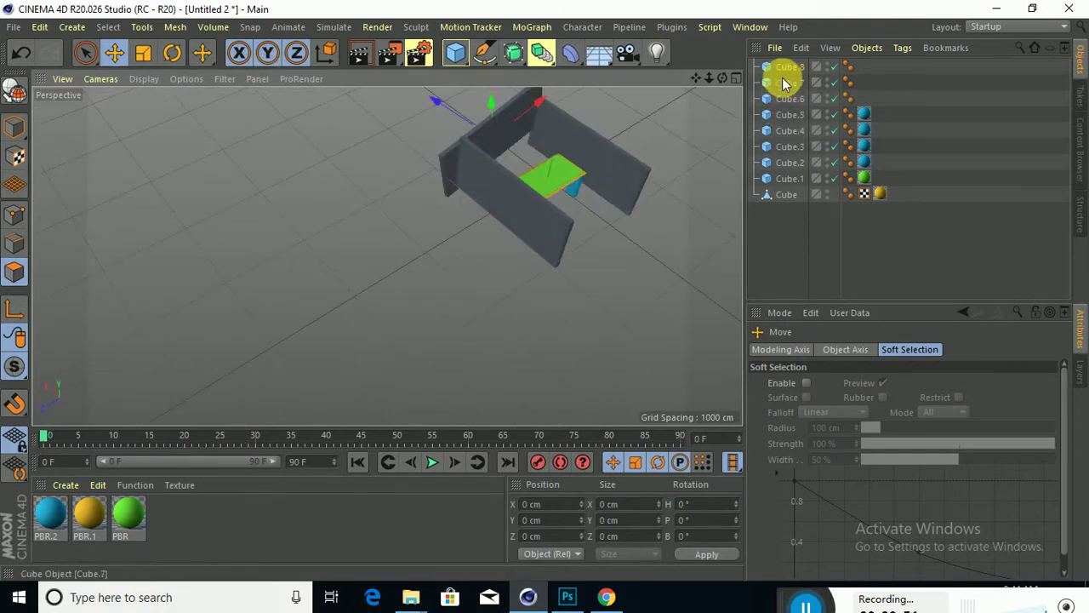
left_click(491, 166)
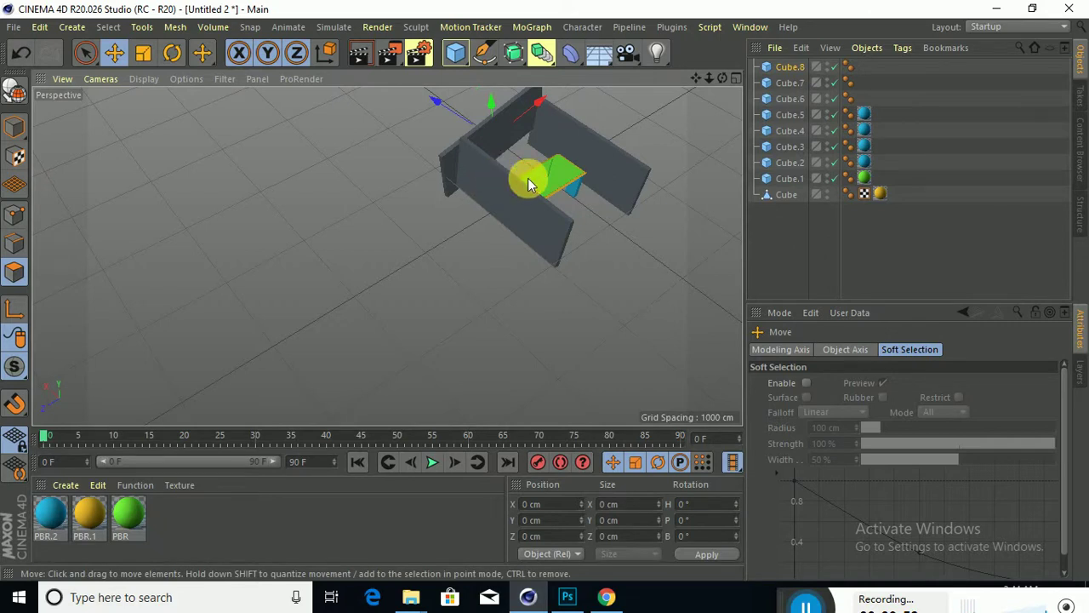
left_click(796, 81)
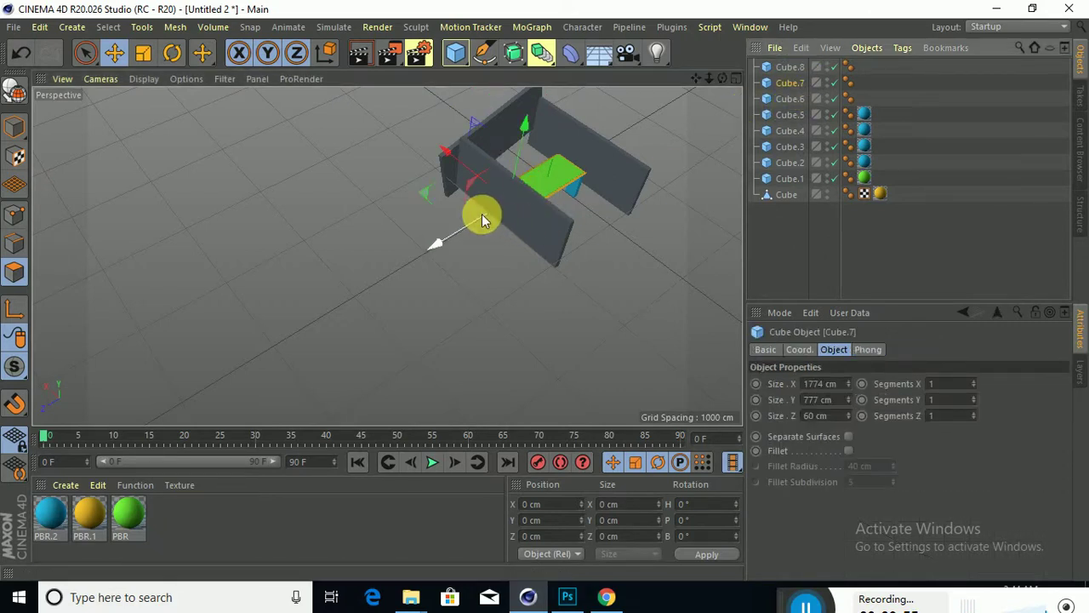
left_click_drag(482, 220, 461, 239)
left_click(173, 53)
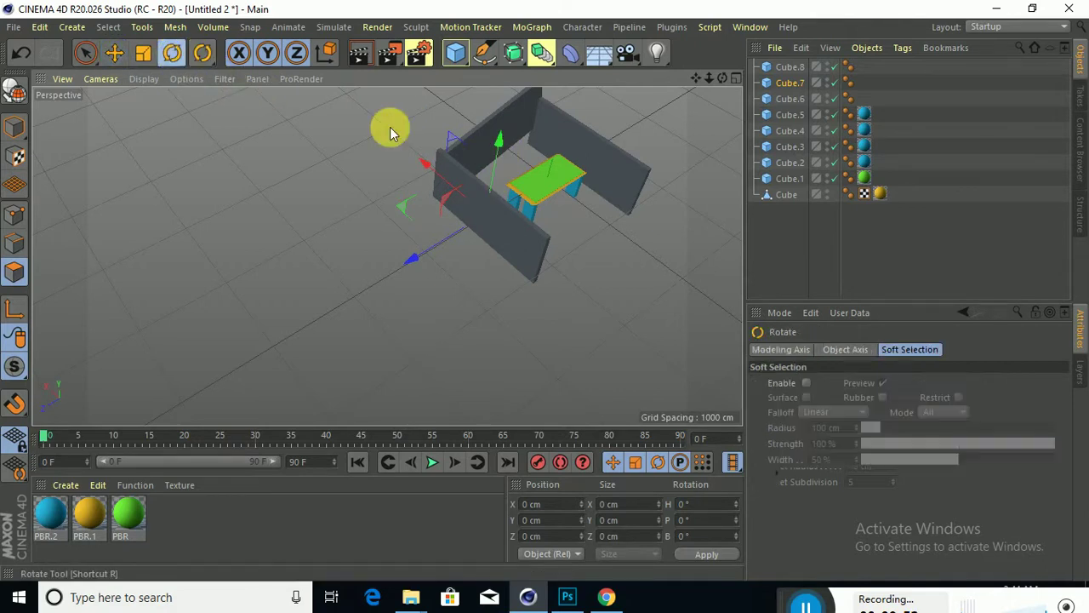
left_click_drag(483, 182, 479, 197)
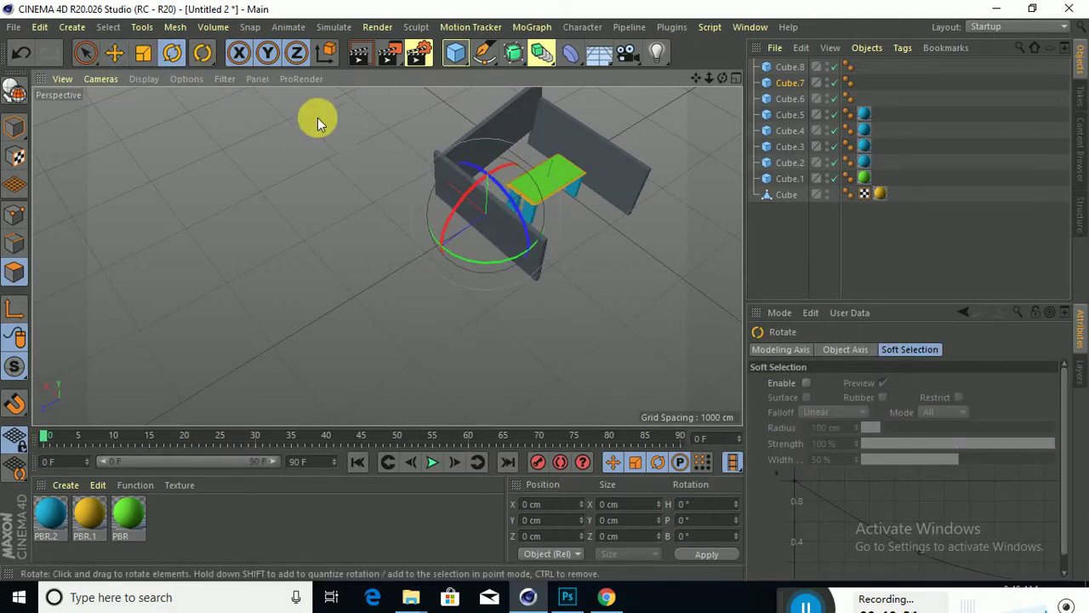
left_click(115, 52)
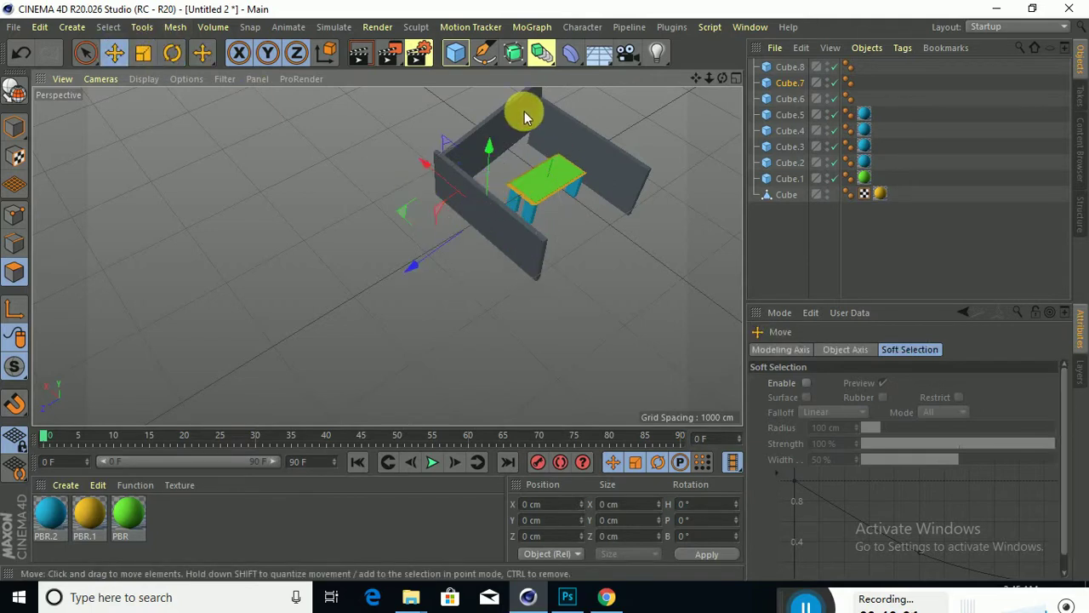
Step: Fine-tune the Cube.8 wall's rotation and position so it joins the ends of both side walls
left_click(787, 69)
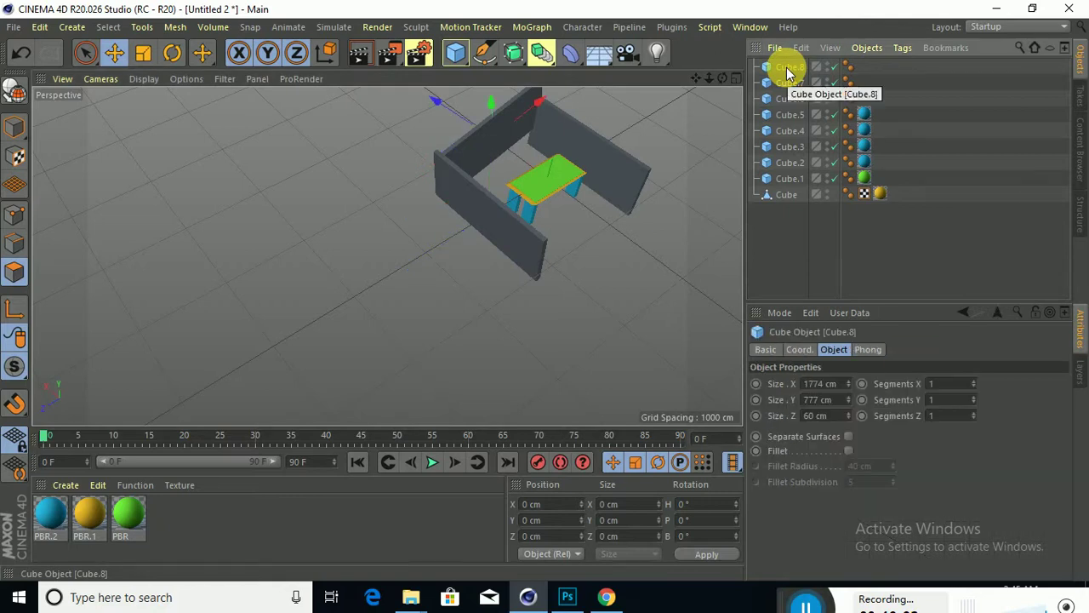
left_click(170, 54)
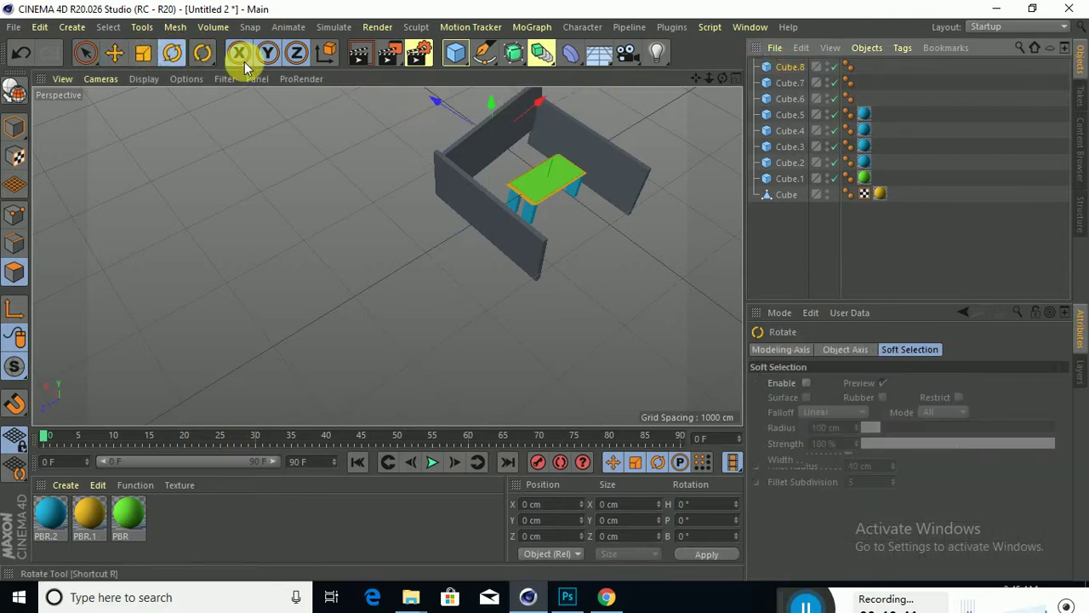
left_click_drag(479, 103, 494, 110)
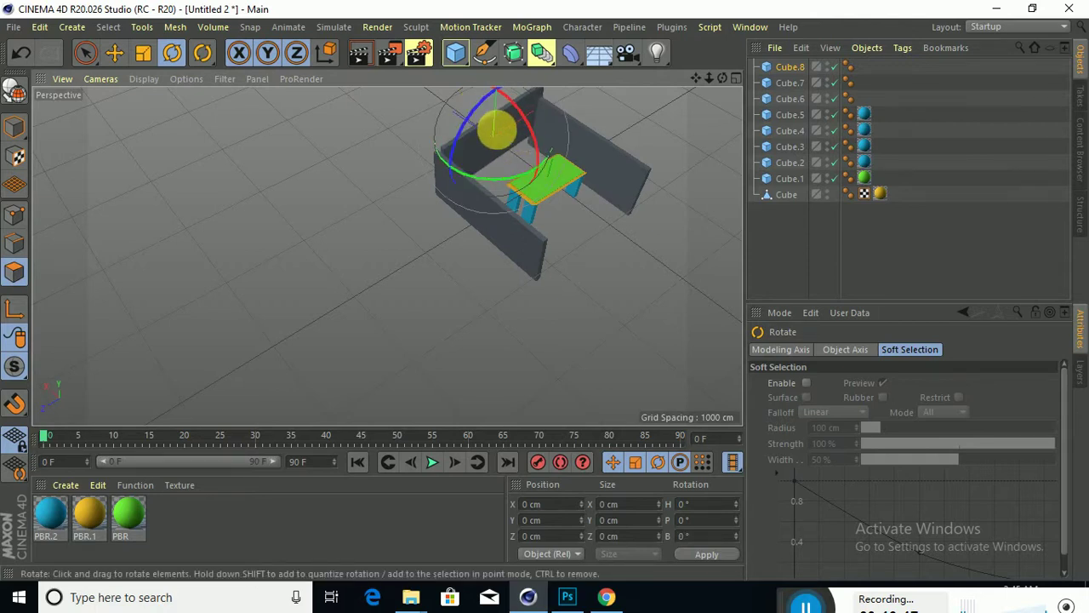
left_click(115, 56)
left_click_drag(496, 107, 525, 106)
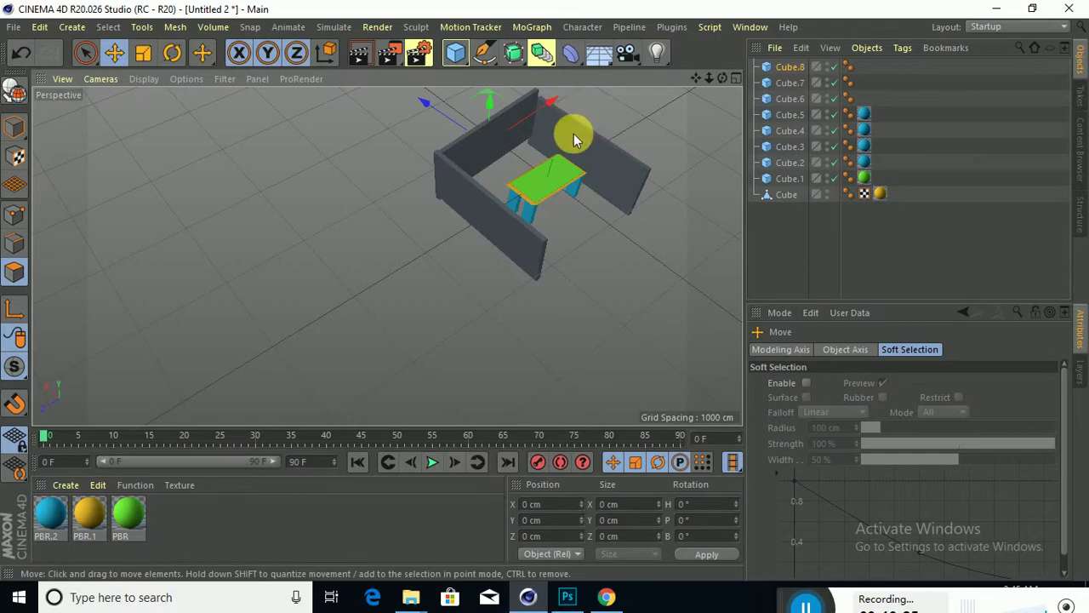
left_click(171, 55)
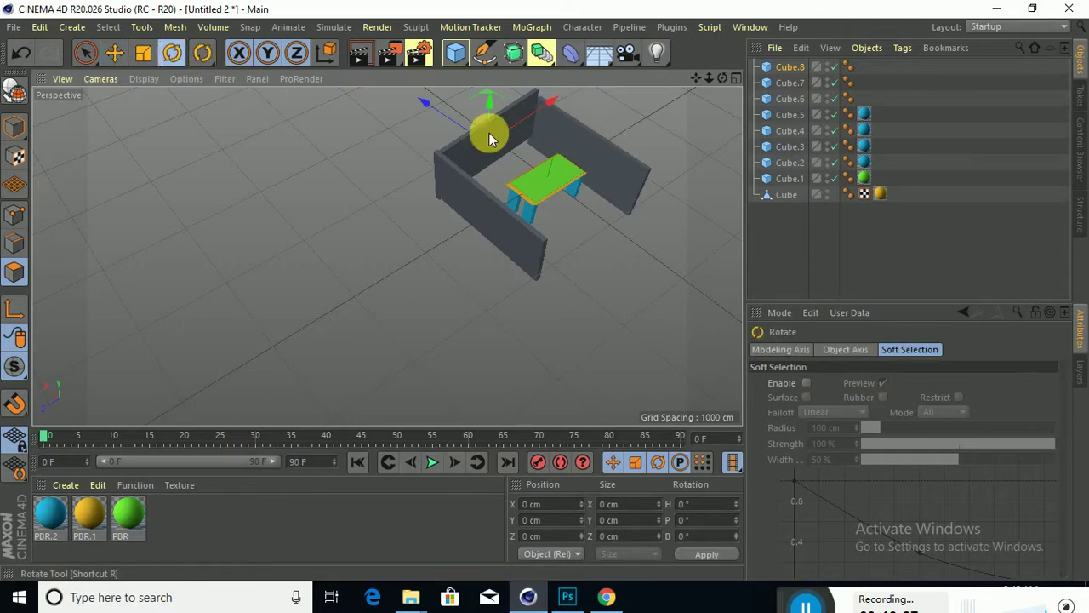
left_click_drag(491, 101, 489, 97)
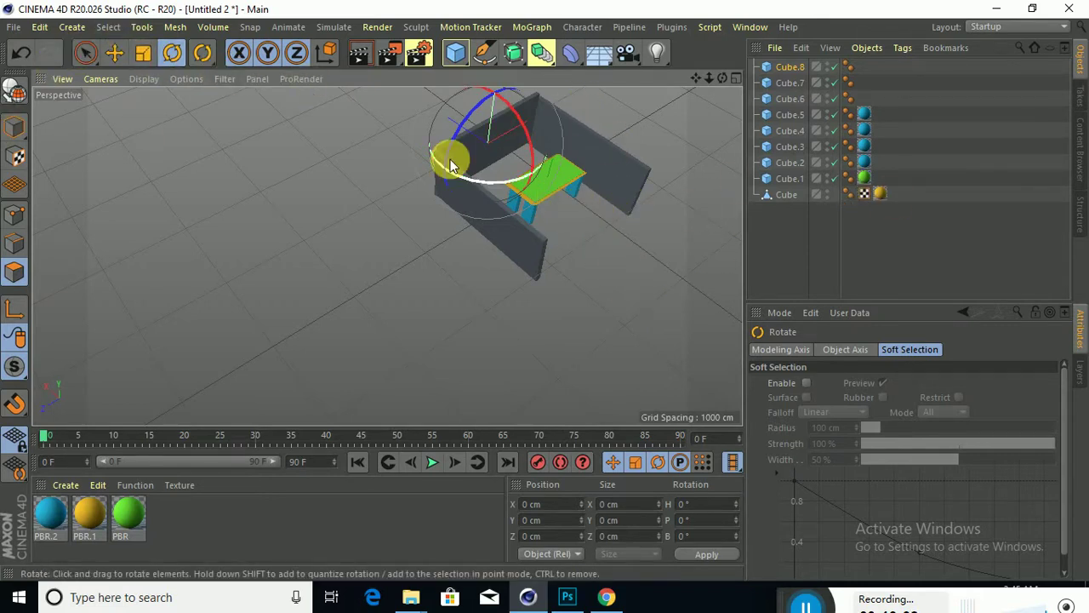
Step: Paste a copy of the Cube.8 wall and move it across the open side facing it to close the enclosure
left_click(117, 56)
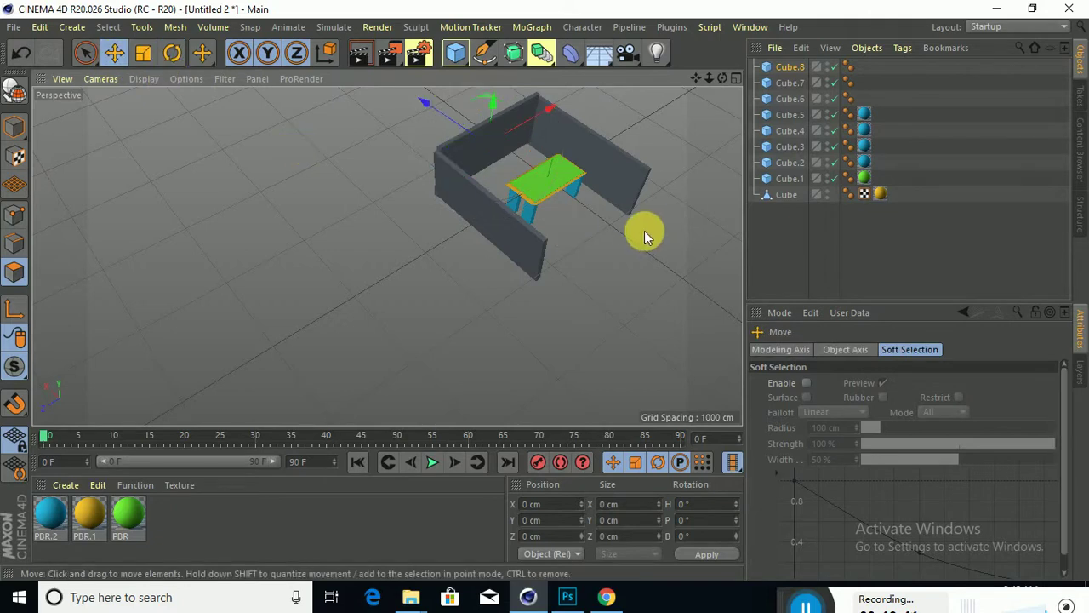
key("ctrl+v")
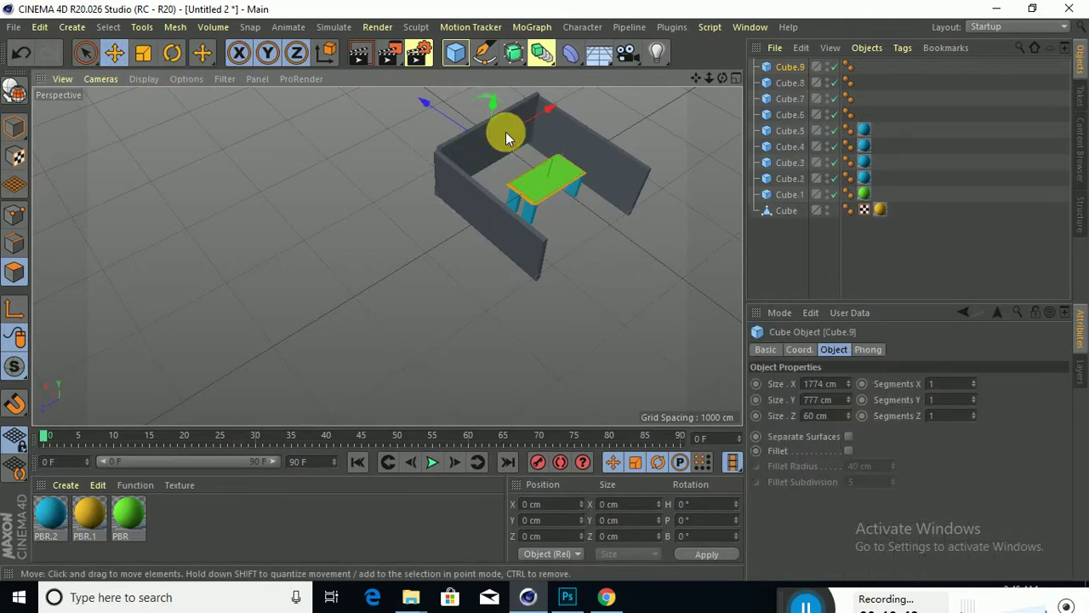
left_click_drag(506, 134, 613, 223)
left_click_drag(623, 160, 639, 196)
left_click_drag(630, 251, 519, 198, "alt")
left_click_drag(600, 301, 555, 195)
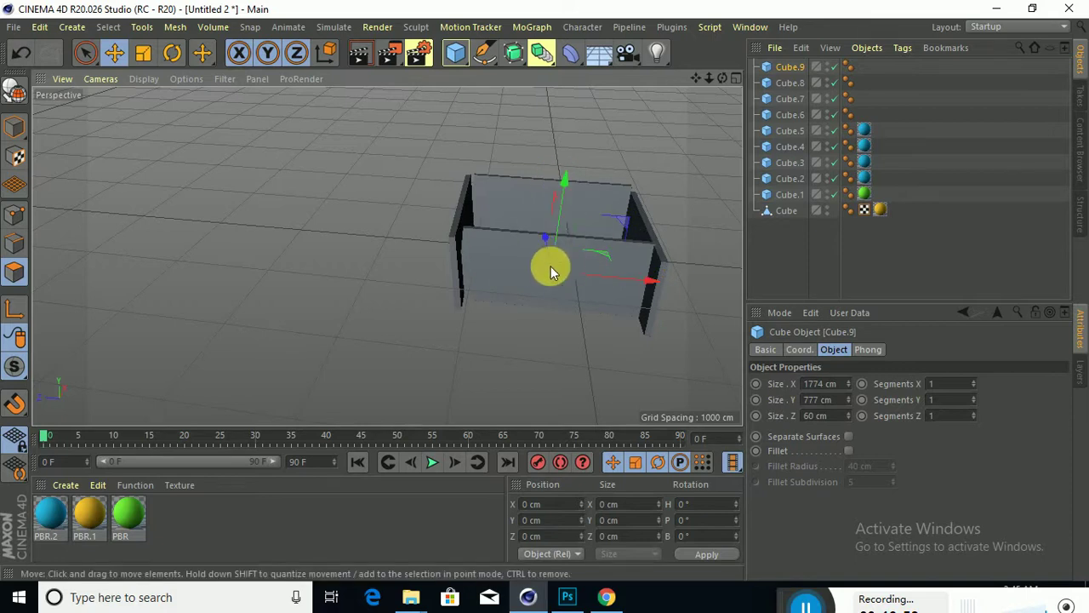
Step: Fine-tune the Cube.9 wall's position so its ends meet both side walls at matching height
mouse_move(548, 257)
left_mouse_down()
mouse_move(552, 238)
mouse_move(540, 273)
mouse_move(539, 263)
mouse_move(553, 267)
left_mouse_up()
left_click_drag(652, 198, 452, 168, "alt")
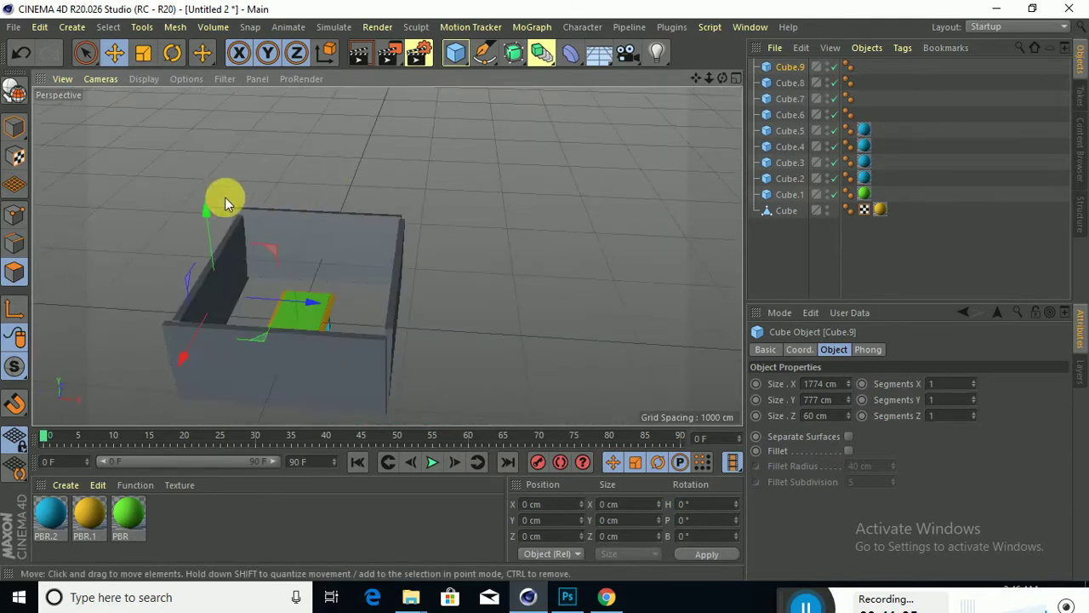
left_click_drag(213, 207, 180, 319)
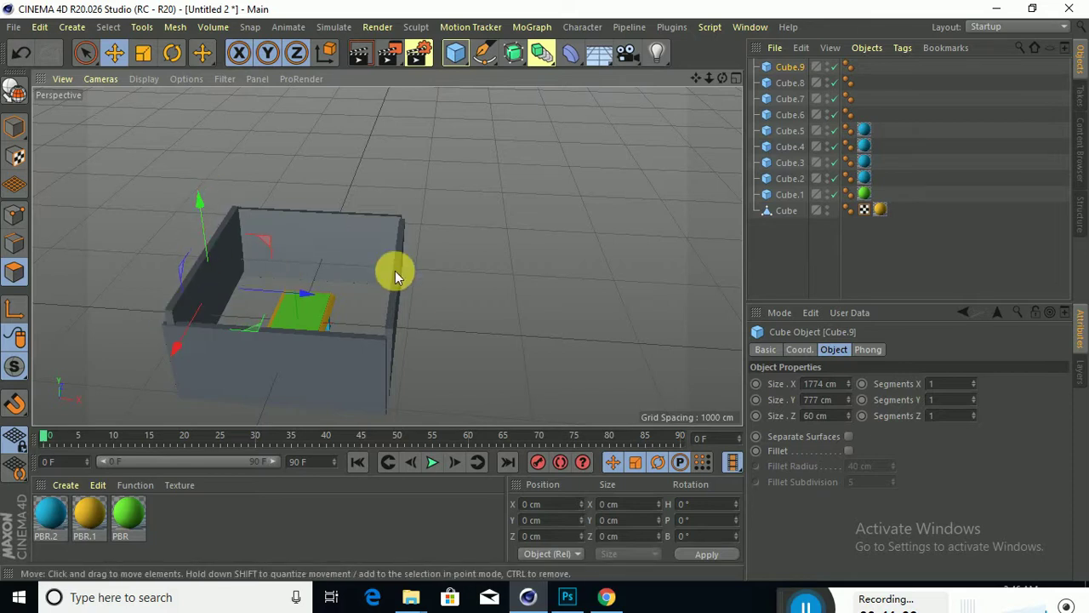
left_click_drag(519, 271, 360, 245, "alt")
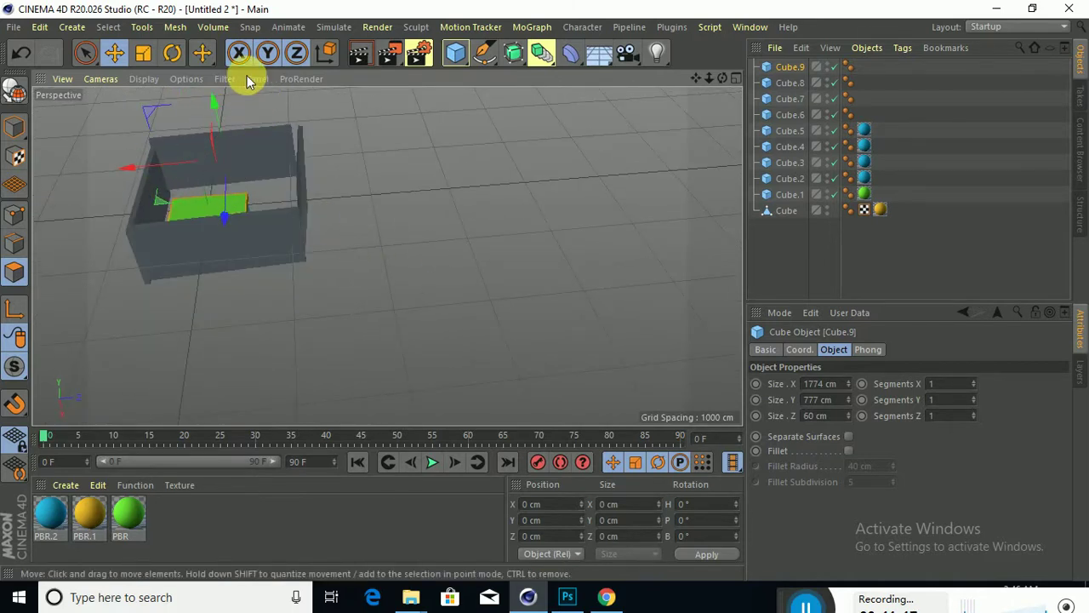
left_click(172, 55)
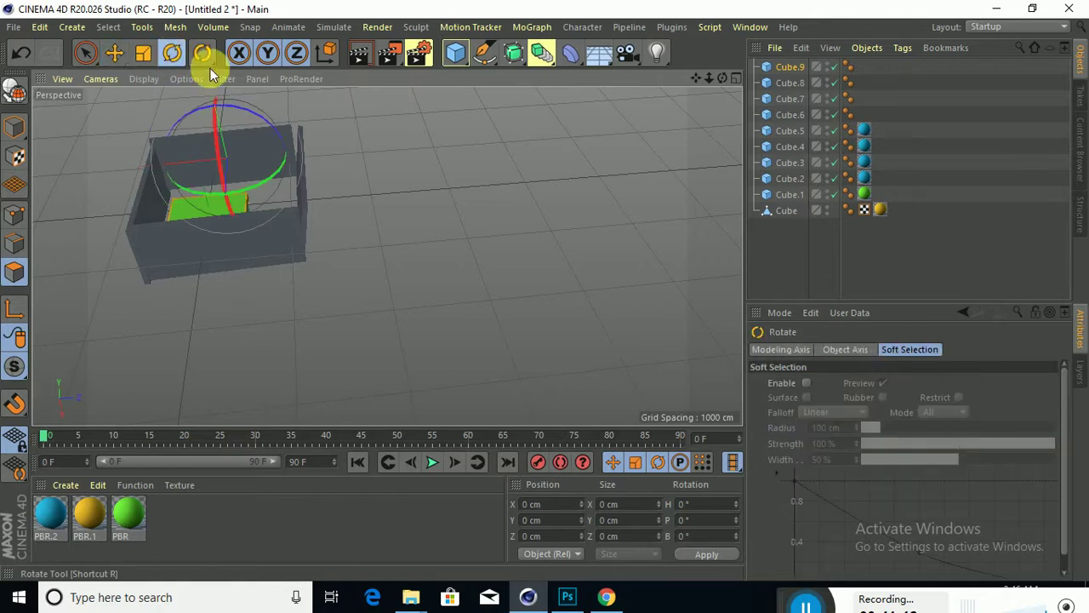
left_click(117, 52)
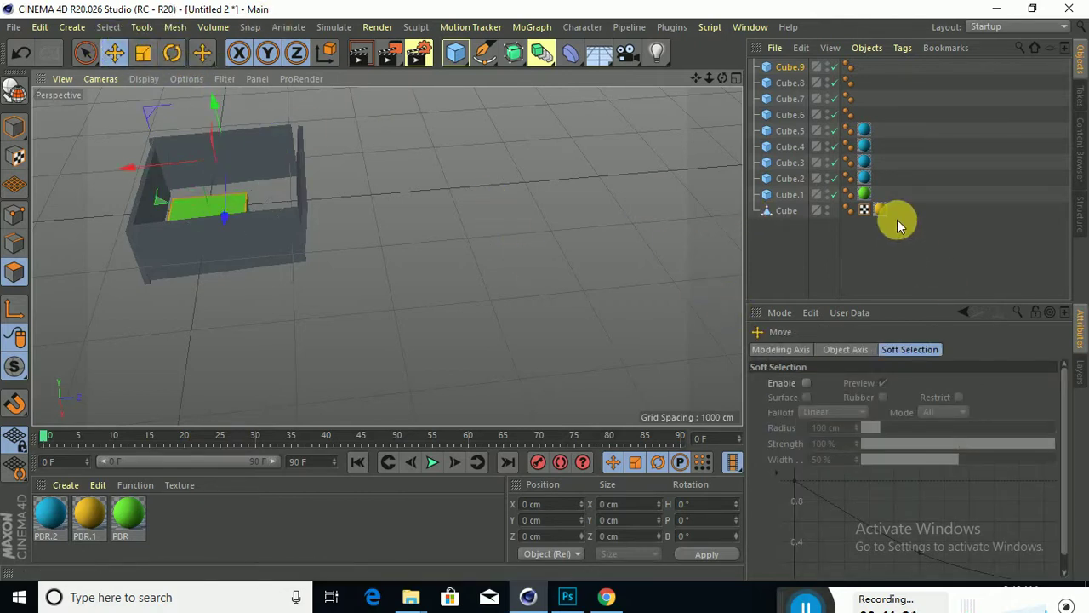
Step: Rotate the Cube.7 wall slightly and move it inward along Z so it closes against the adjoining walls
left_click(791, 99)
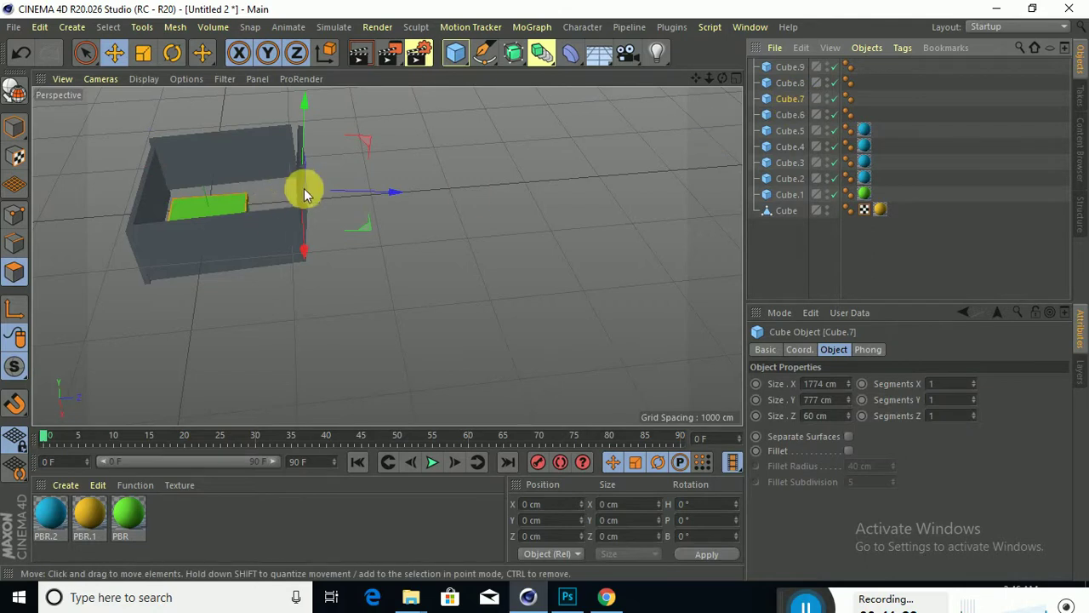
left_click(171, 54)
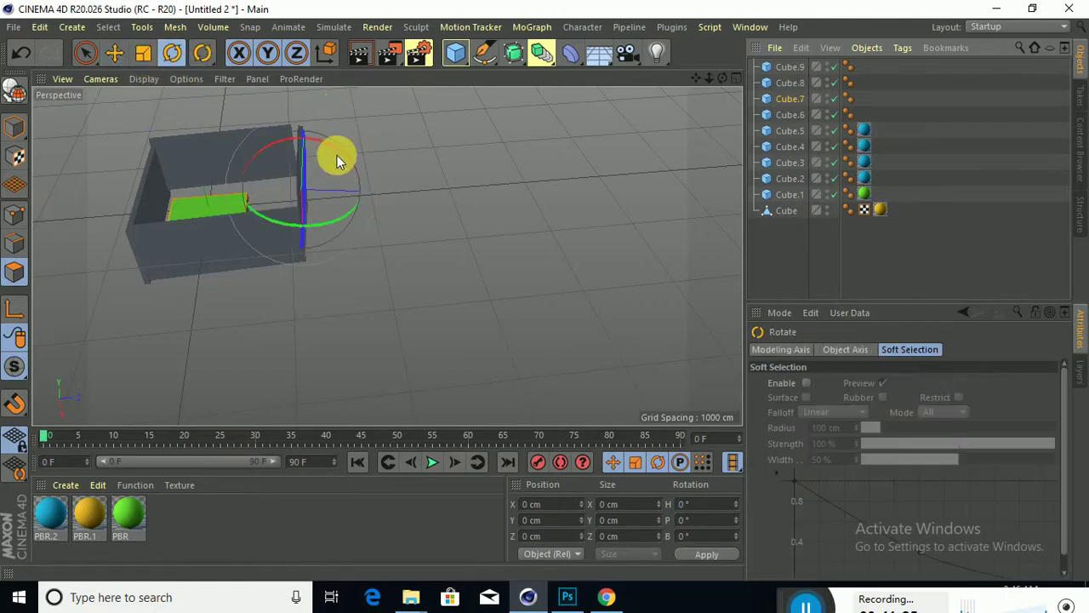
left_click_drag(316, 139, 313, 142)
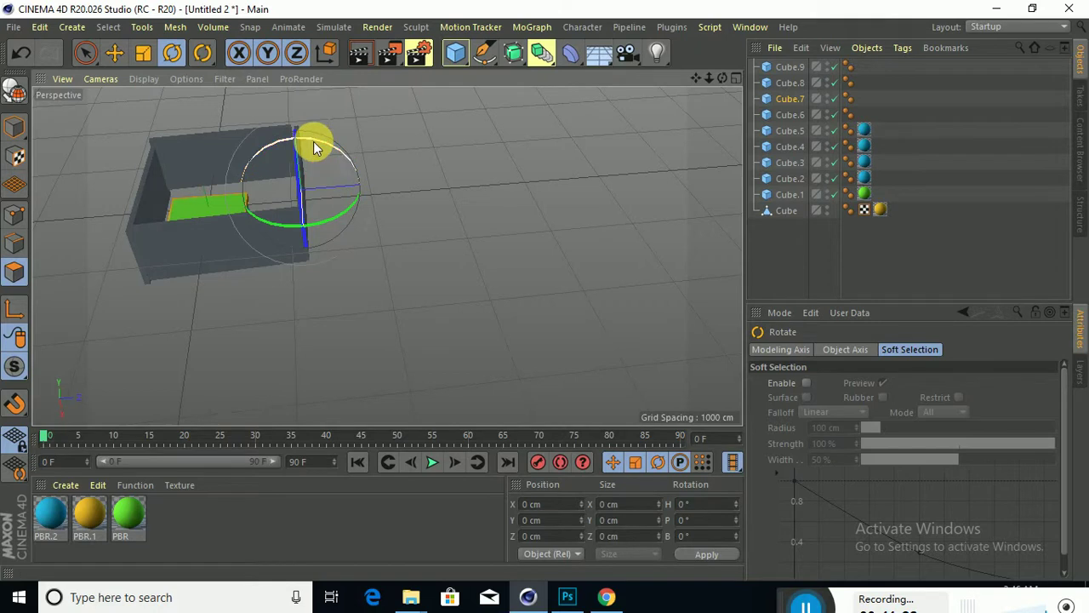
left_click(120, 60)
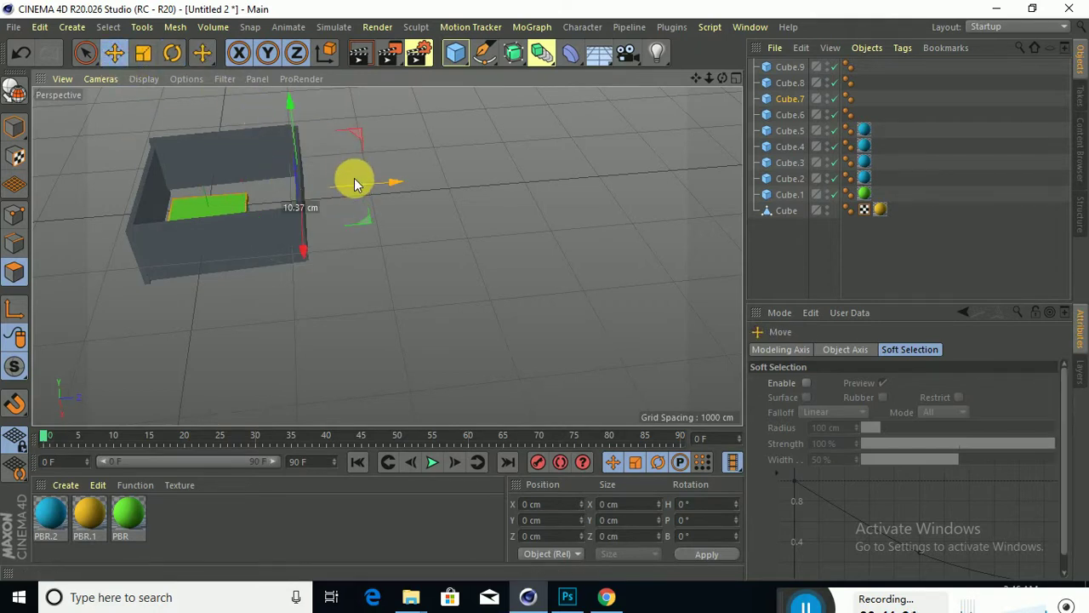
left_click_drag(355, 182, 348, 177)
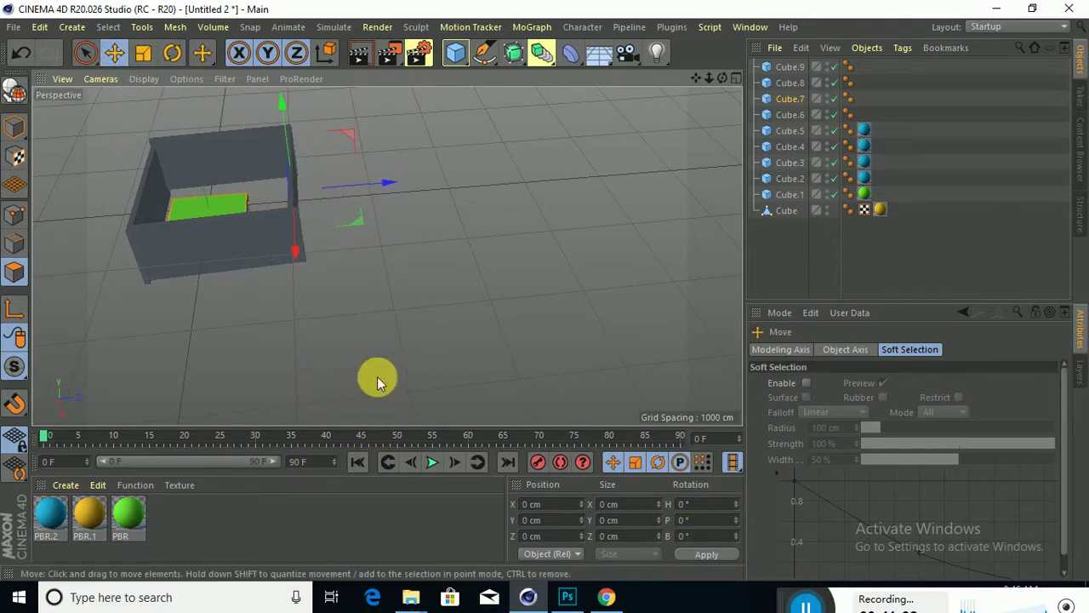
left_click_drag(377, 376, 459, 237, "alt")
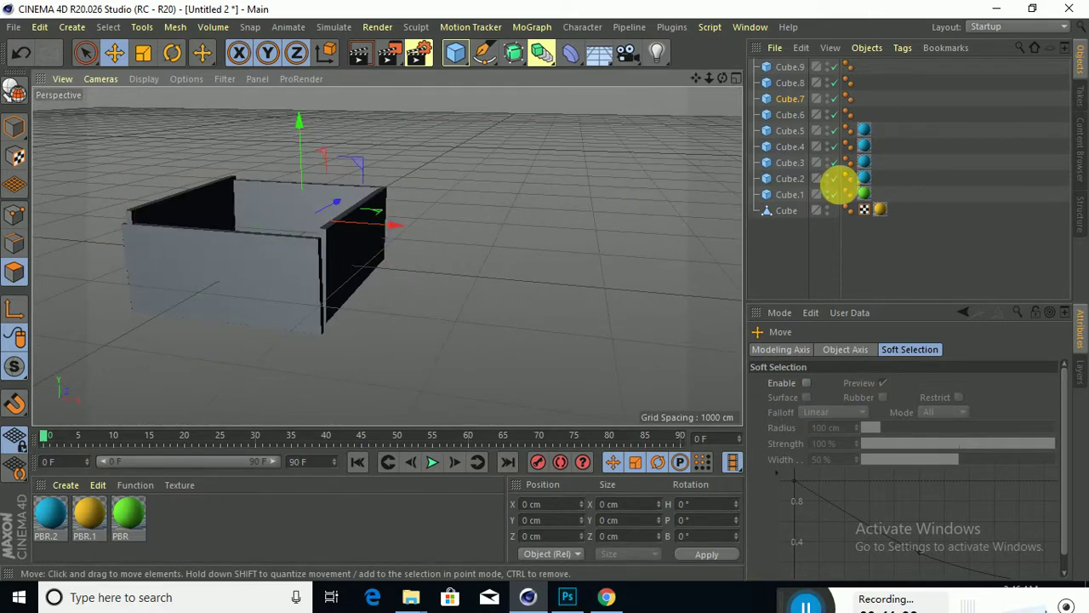
Step: Raise the Cube.6 wall to the height of the other walls and nudge it into line with the corners
left_click(789, 114)
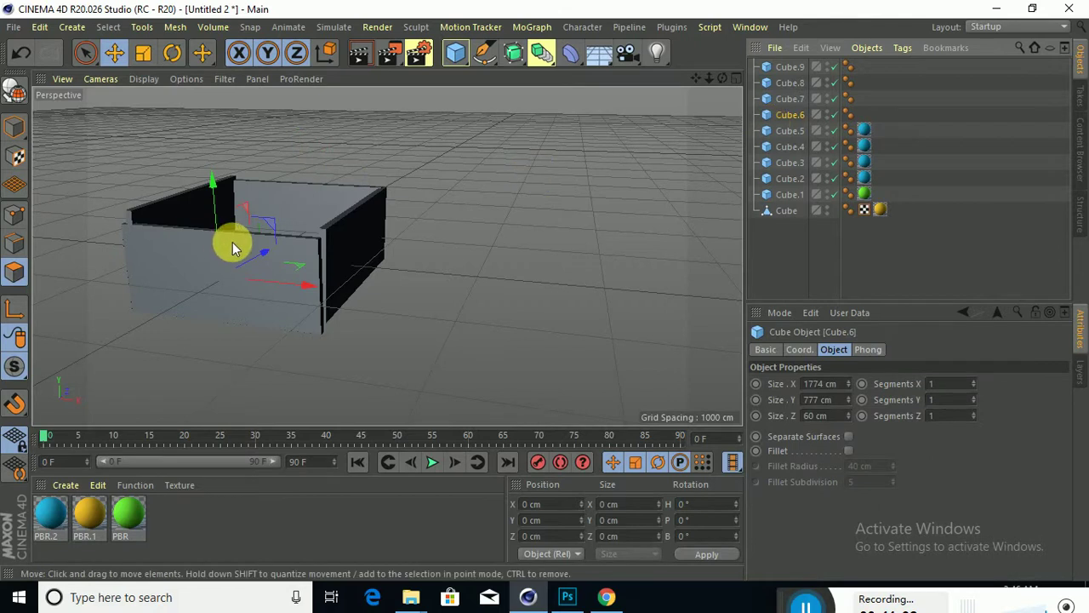
left_click_drag(224, 217, 259, 243)
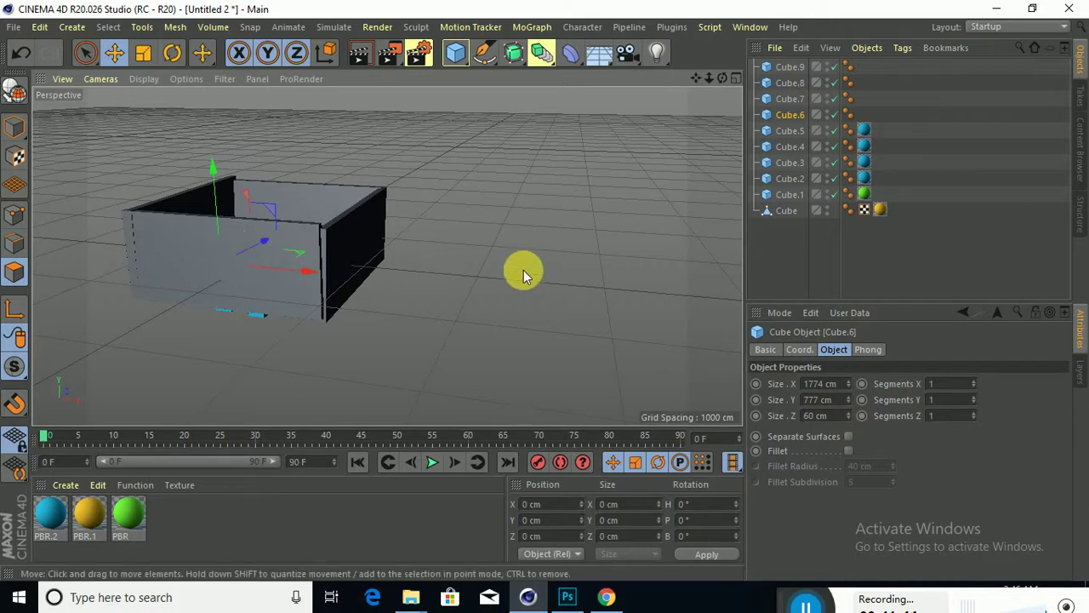
left_click_drag(524, 270, 447, 327, "alt")
left_click_drag(339, 245, 360, 261, "alt")
left_click_drag(155, 354, 175, 358)
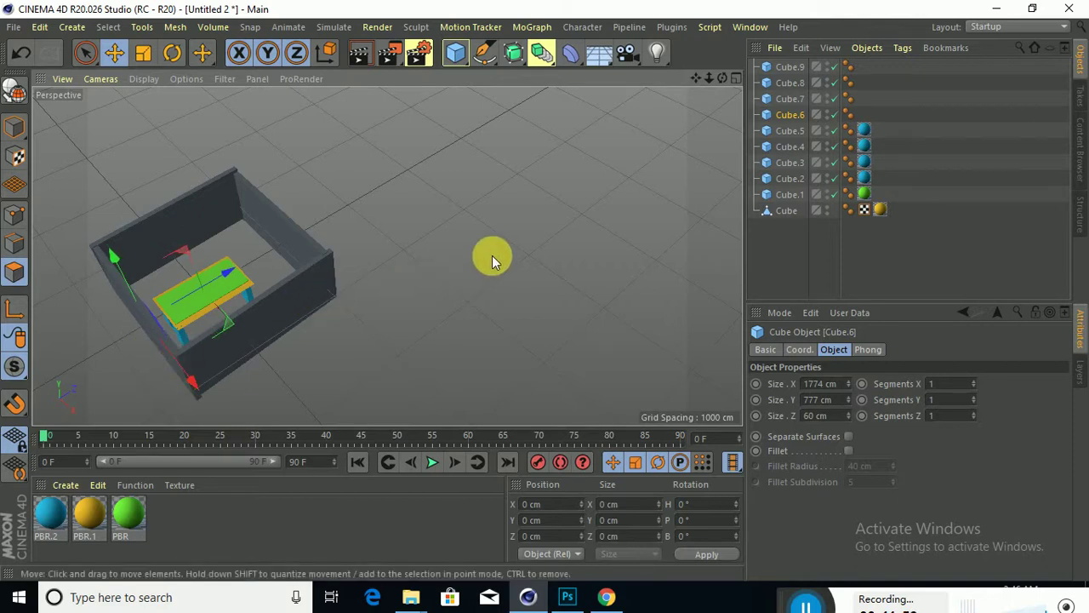
Step: Add a new cube, place it above the table, and size it to 463 cm in X, 192 cm in Y and 1634 cm in Z
left_click(456, 53)
left_click_drag(202, 284, 196, 212)
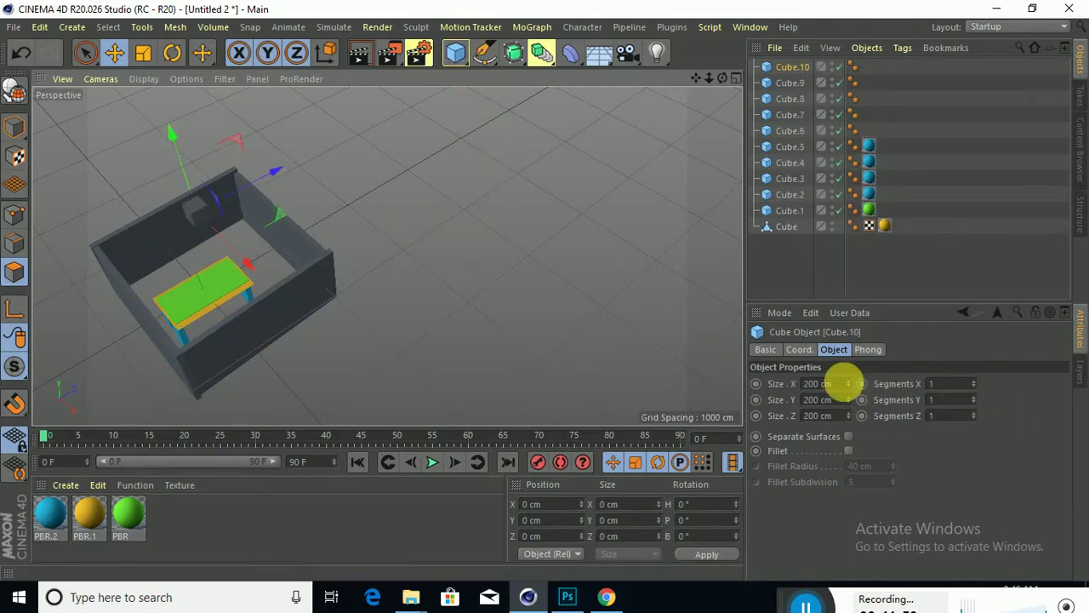
left_click_drag(849, 381, 849, 376)
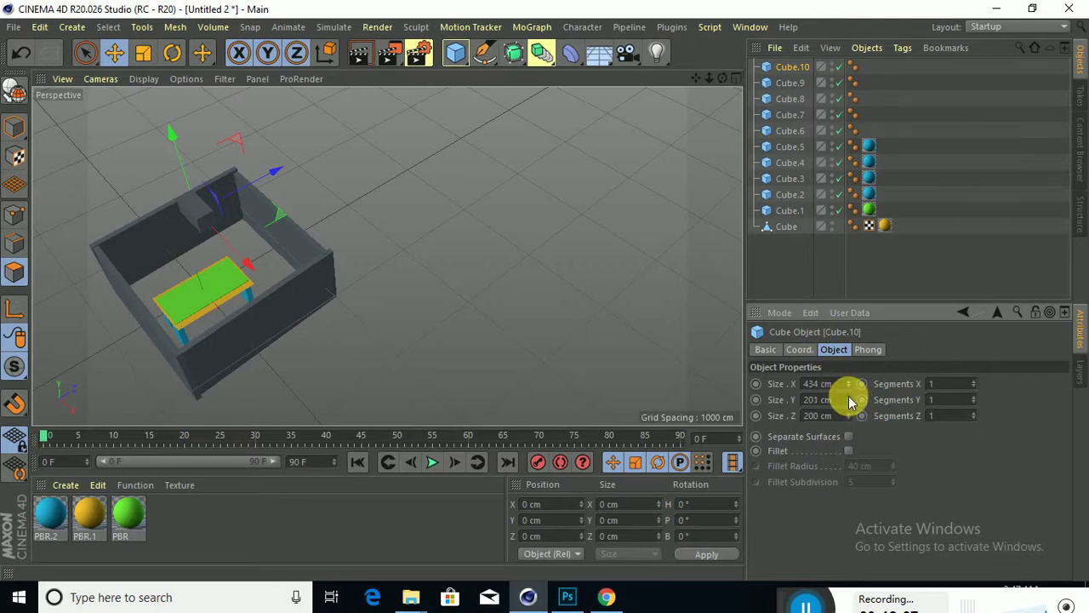
left_click_drag(850, 400, 849, 387)
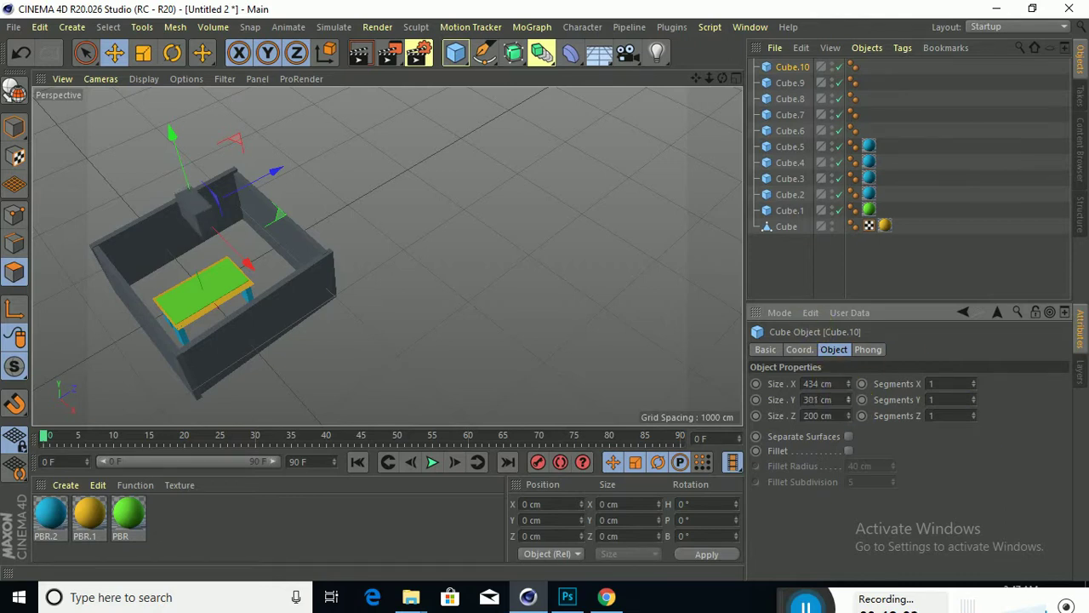
left_click_drag(849, 400, 848, 398)
left_click_drag(852, 385, 852, 375)
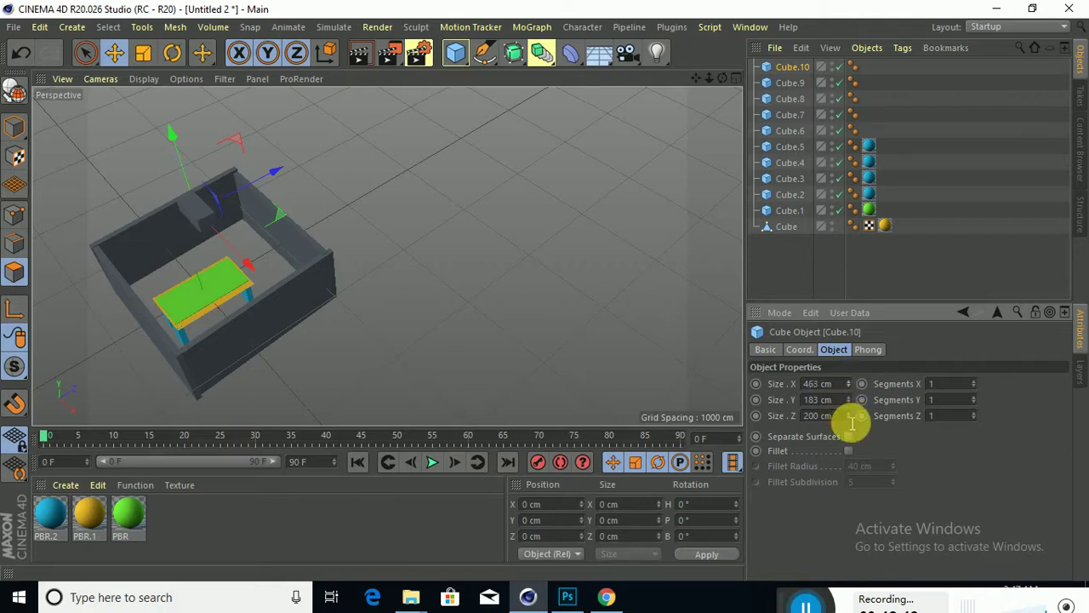
left_click_drag(851, 402, 849, 417)
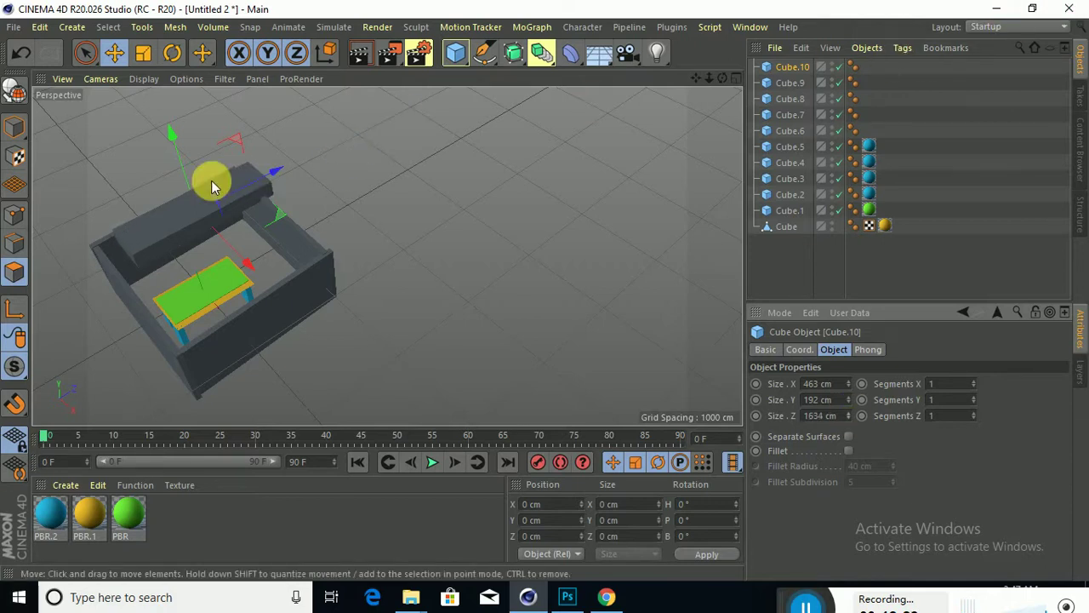
Step: Shift Cube.10 along Z to line up with the walls and enlarge it to 1783 cm in X and 1679 cm in Z
mouse_move(244, 187)
left_mouse_down()
mouse_move(237, 198)
mouse_move(261, 176)
left_mouse_up()
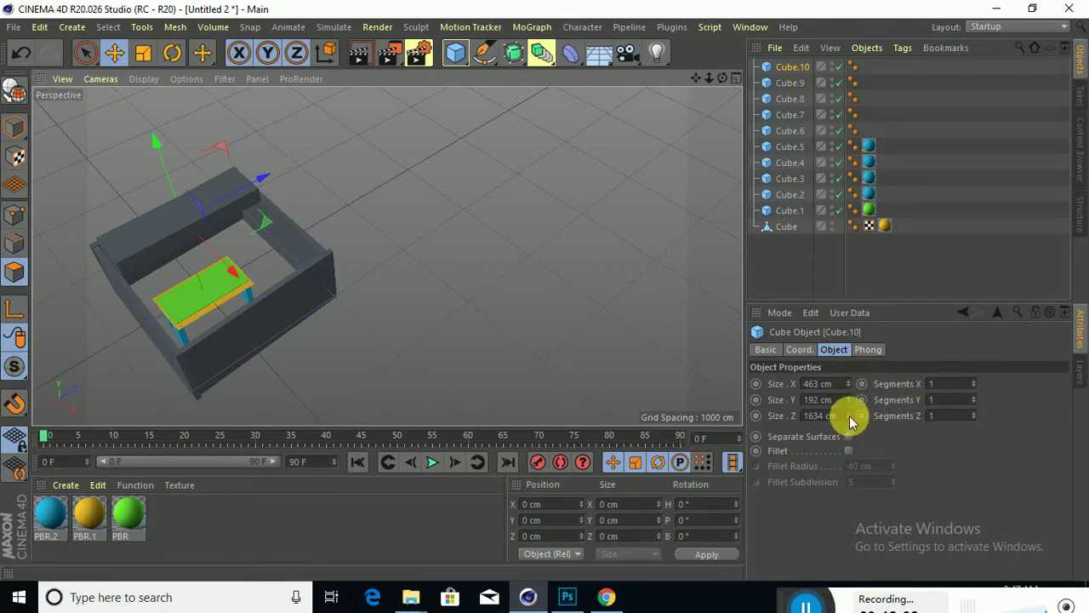
left_click_drag(849, 416, 849, 413)
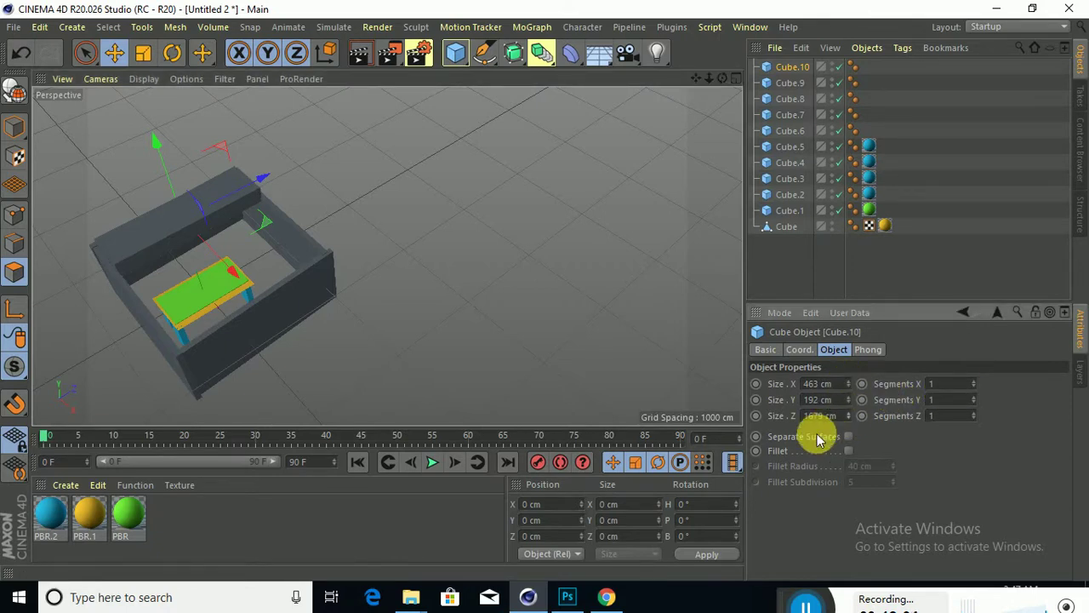
left_click_drag(851, 381, 851, 332)
Step: Move the Cube.10 slab along X and adjust its placement so it covers the four walls as a roof
left_click(183, 247)
left_click_drag(183, 246, 235, 275)
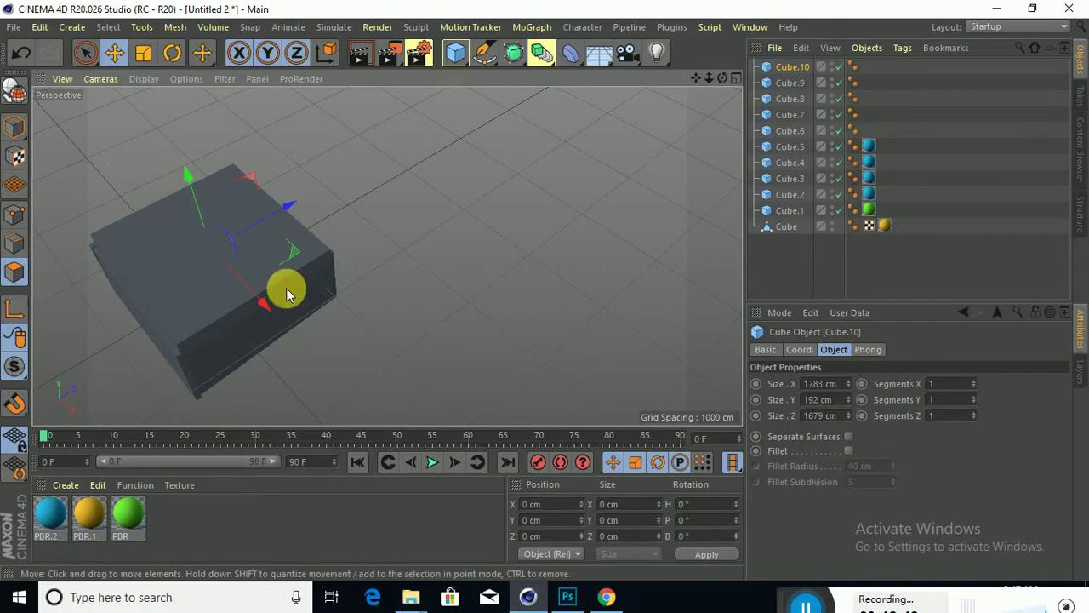
left_click_drag(274, 224, 276, 213)
mouse_move(325, 314)
left_mouse_down("alt")
mouse_move(315, 178)
mouse_move(359, 128)
mouse_move(476, 128)
mouse_move(560, 142)
mouse_move(539, 190)
mouse_move(484, 236)
mouse_move(338, 260)
mouse_move(317, 242)
left_mouse_up("alt")
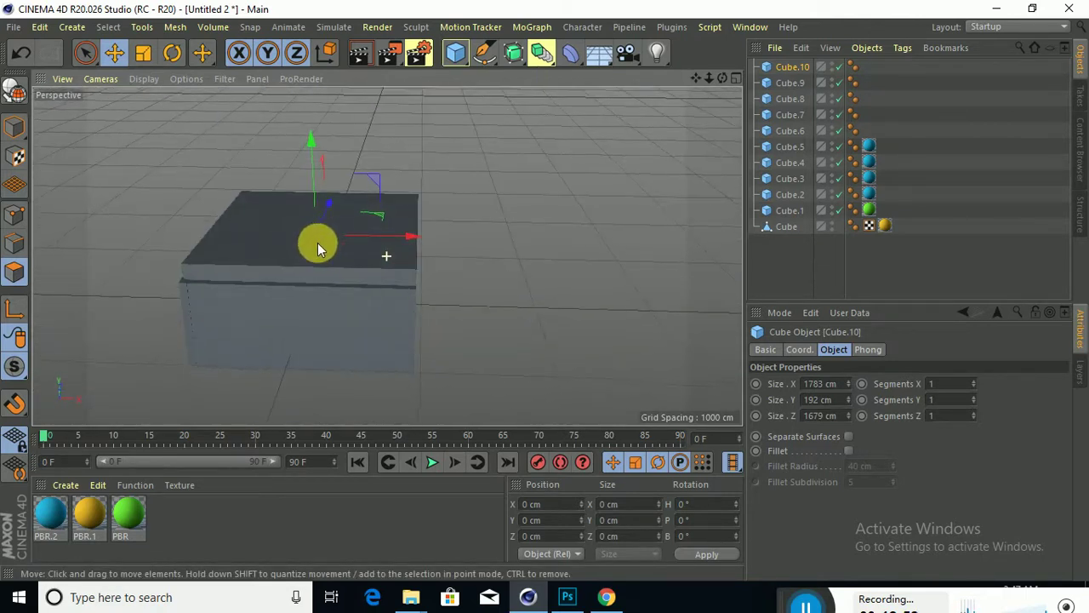
Step: Apply the blue PBR.2 material to all four walls, Cube.6 through Cube.9
left_click_drag(51, 517, 270, 332)
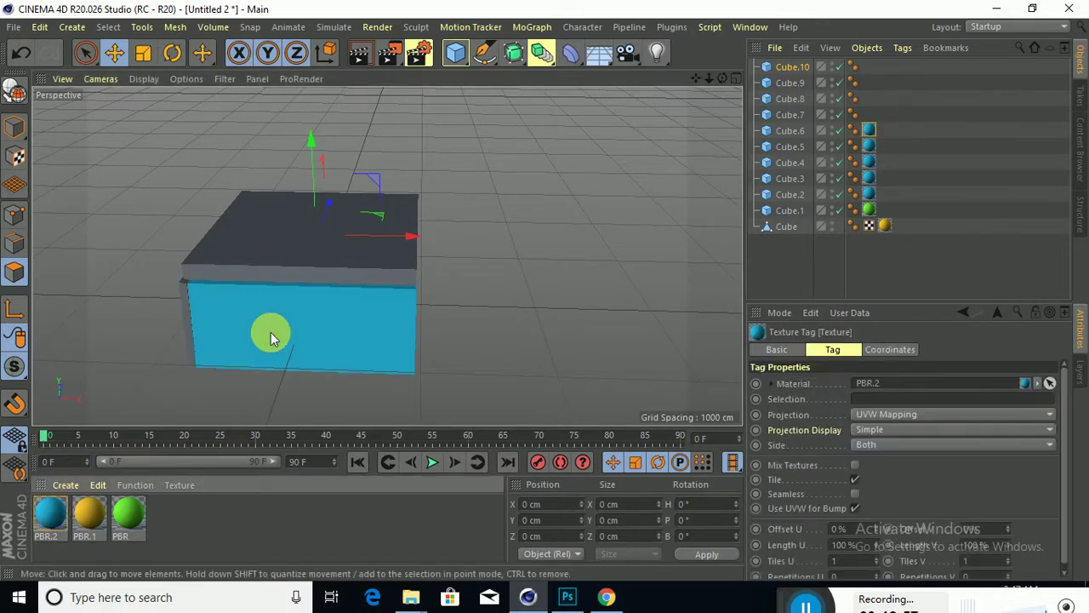
left_click_drag(218, 364, 267, 397, "alt")
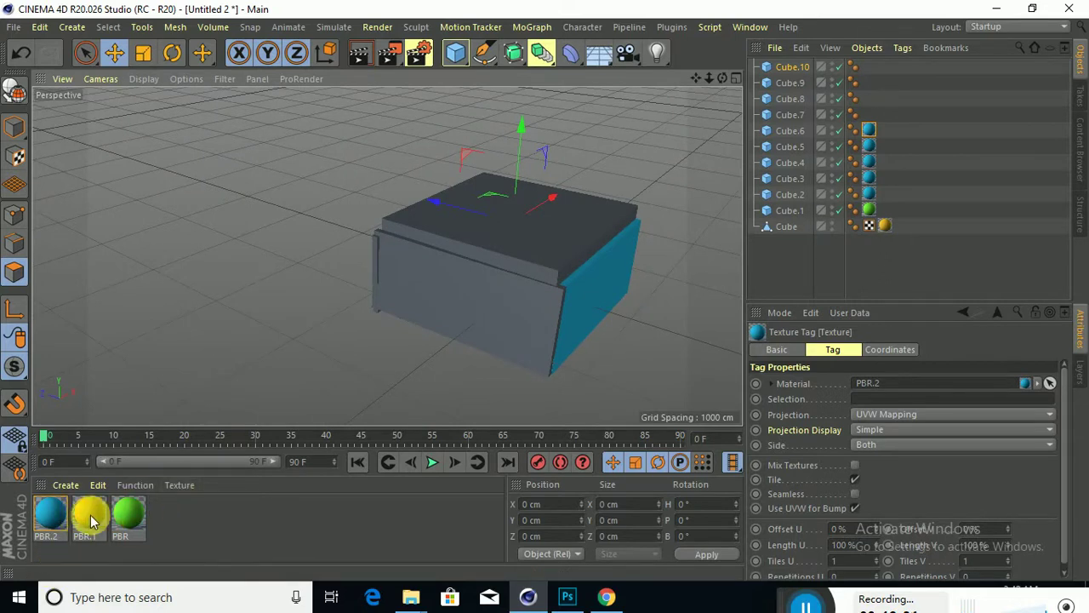
left_click_drag(92, 520, 452, 299)
left_click_drag(284, 361, 499, 346, "alt")
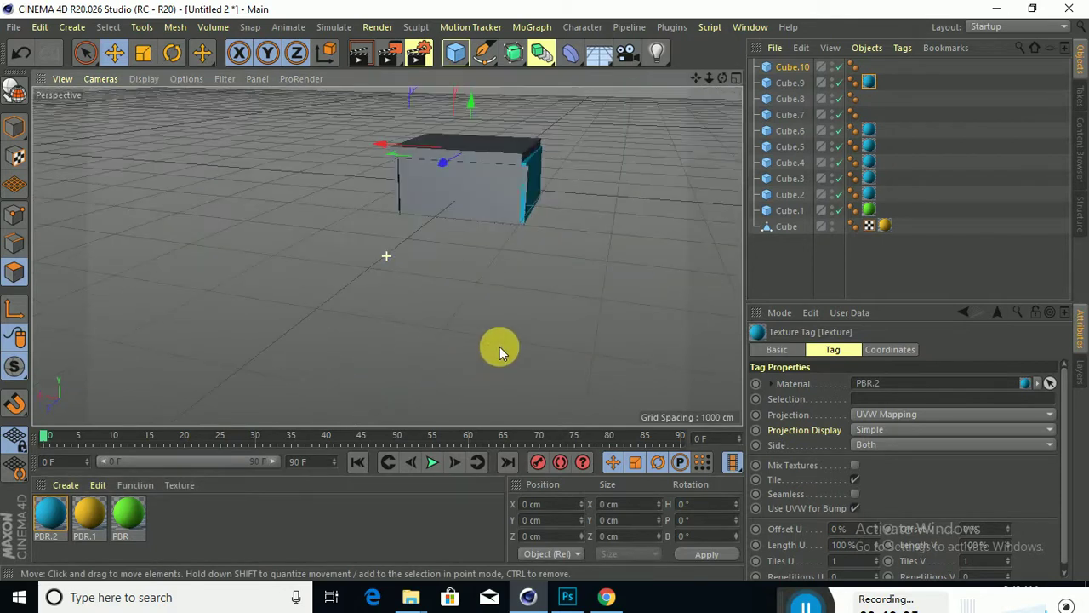
left_click_drag(90, 478, 467, 193)
left_click_drag(333, 287, 204, 194, "alt")
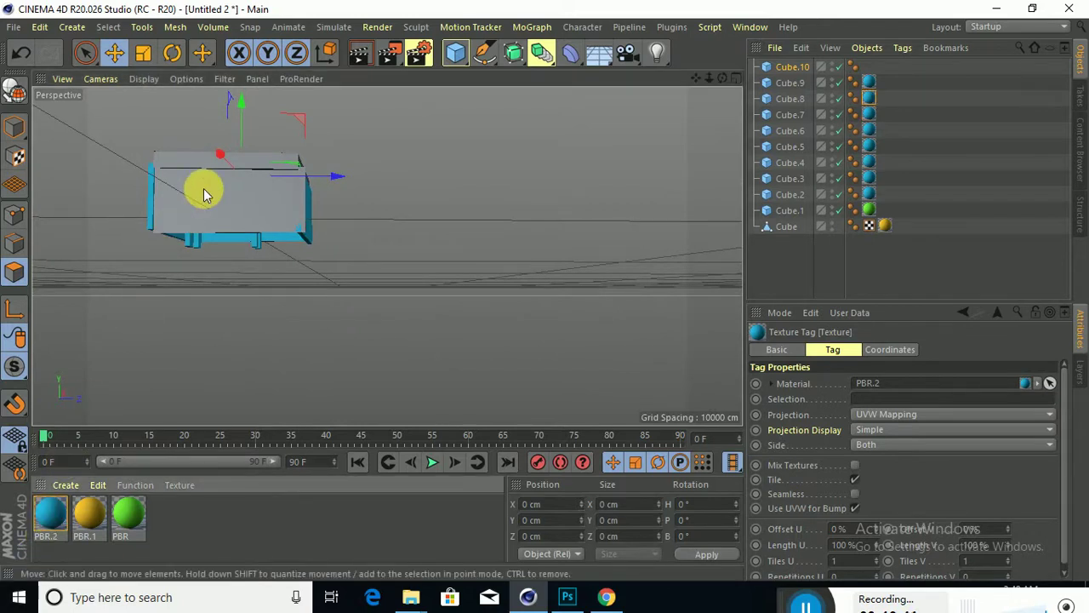
left_click_drag(389, 204, 259, 286, "alt")
Step: Apply the yellow PBR.1 material to the Cube.10 roof slab
left_click_drag(88, 511, 362, 151)
left_click_drag(392, 240, 128, 299, "alt")
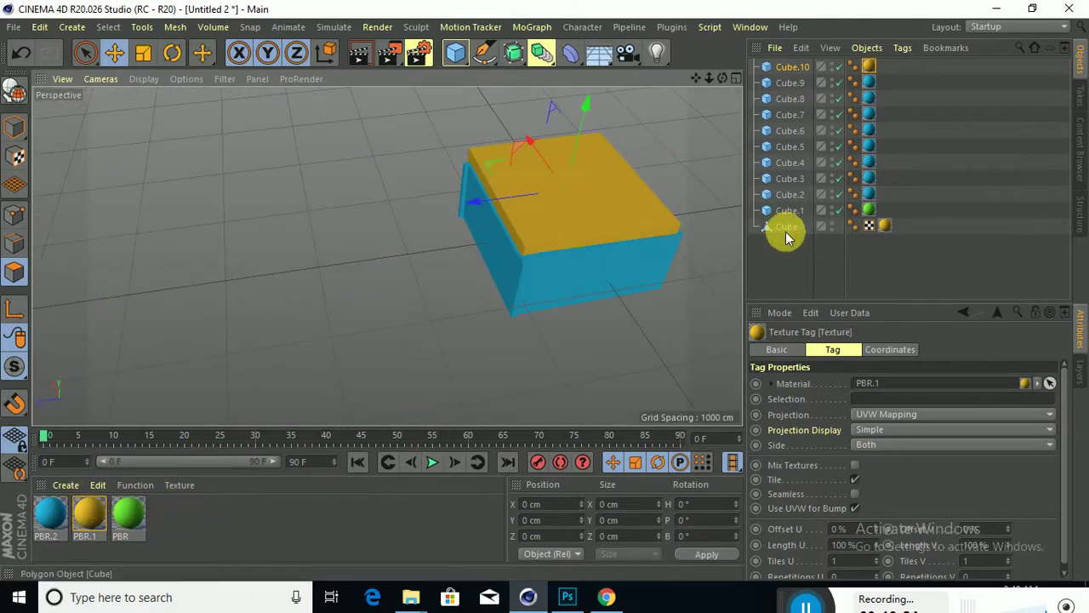
left_click_drag(609, 266, 710, 255, "alt")
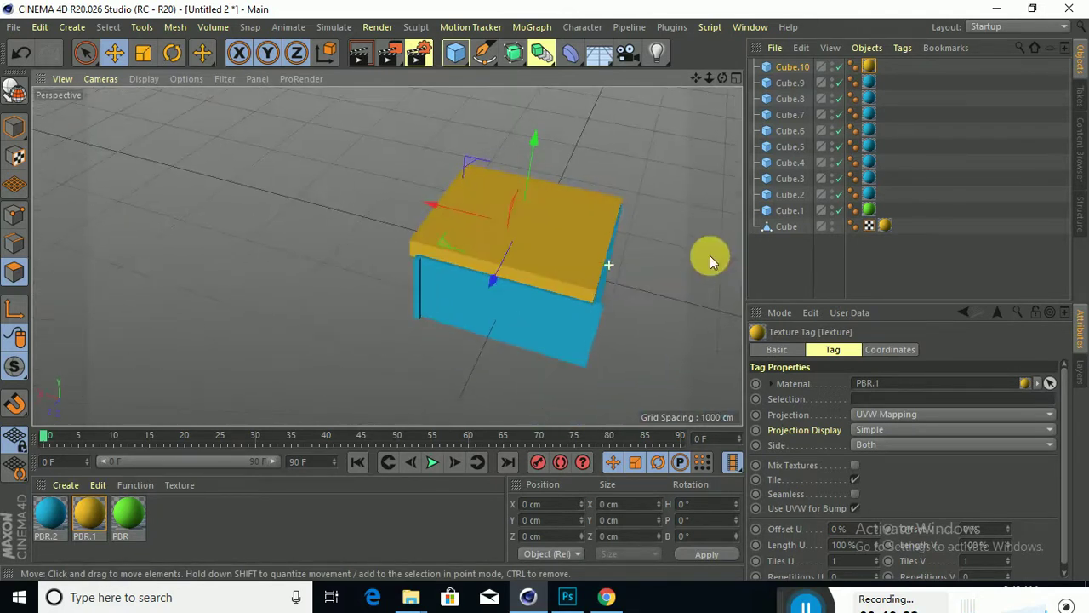
Step: Enlarge the Cube.10 roof slab to 1816 cm in X and 1759 cm in Z, and shift it to cover all four walls
left_click_drag(432, 200, 439, 200)
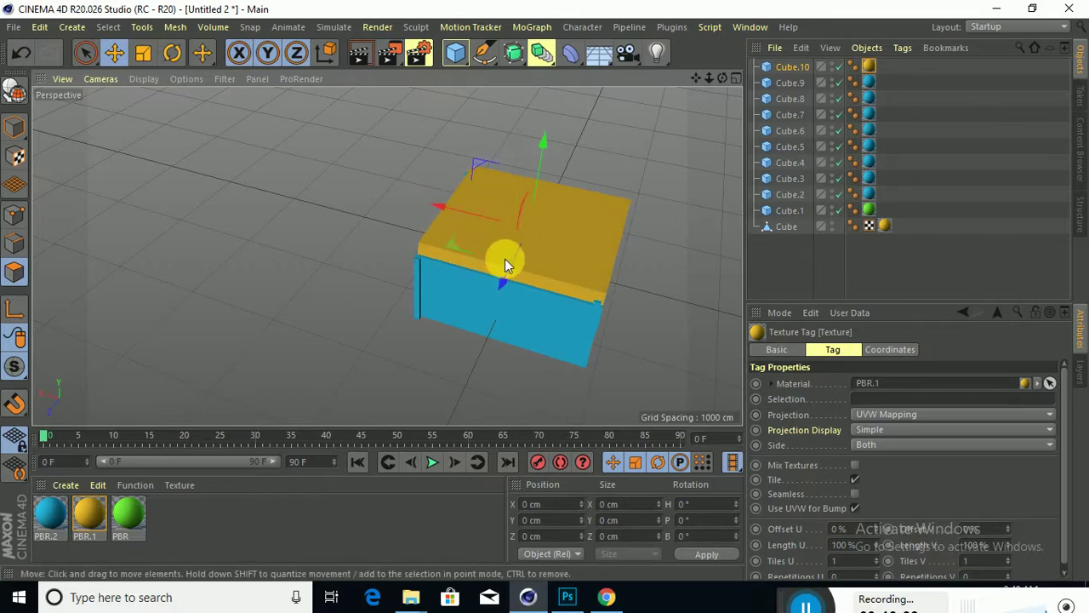
left_click_drag(507, 264, 723, 213)
left_click_drag(553, 261, 555, 262, "alt")
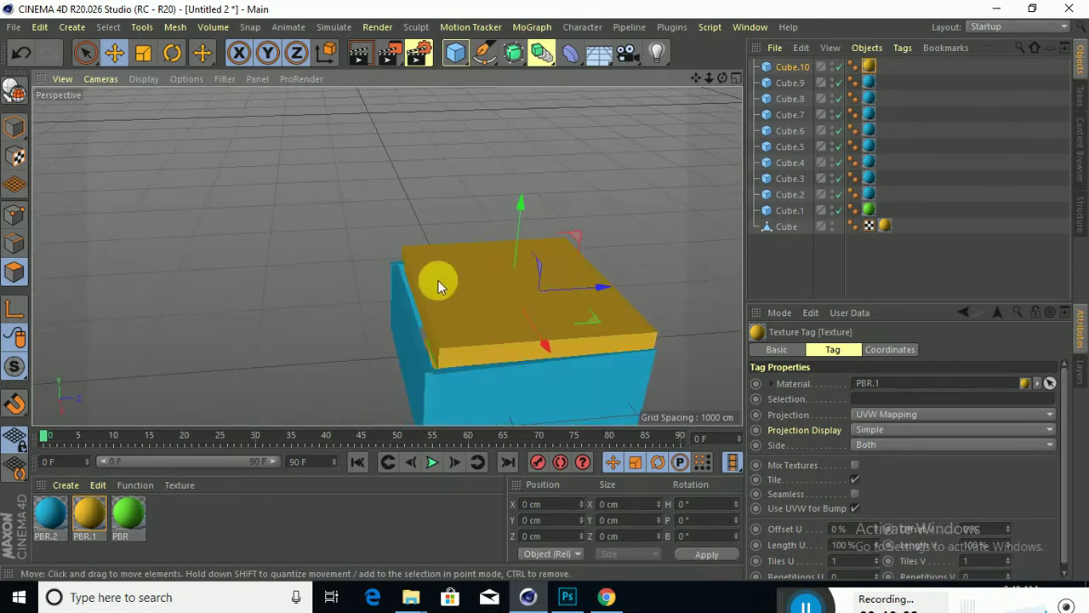
left_click(796, 68)
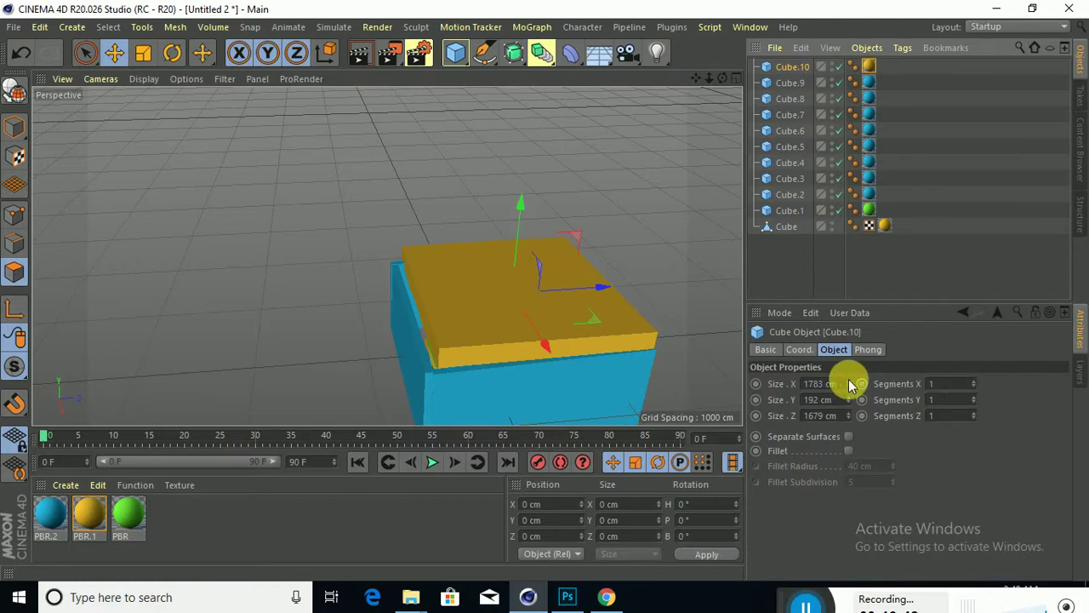
left_click_drag(847, 383, 846, 413)
left_click_drag(571, 289, 568, 291)
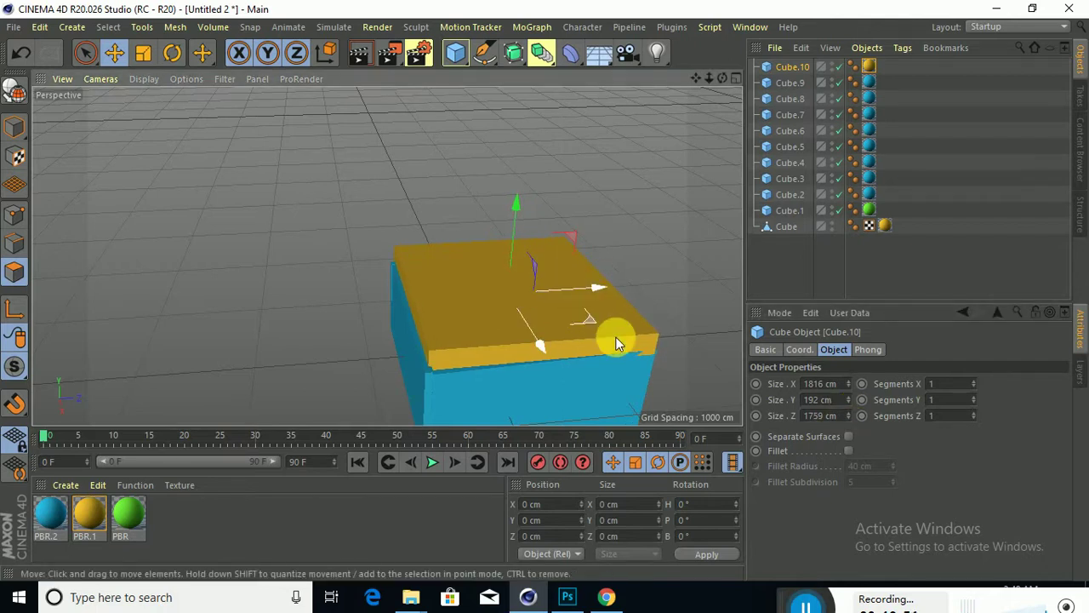
mouse_move(527, 336)
left_mouse_down()
mouse_move(522, 350)
mouse_move(522, 337)
left_mouse_up()
left_click_drag(561, 295, 559, 292)
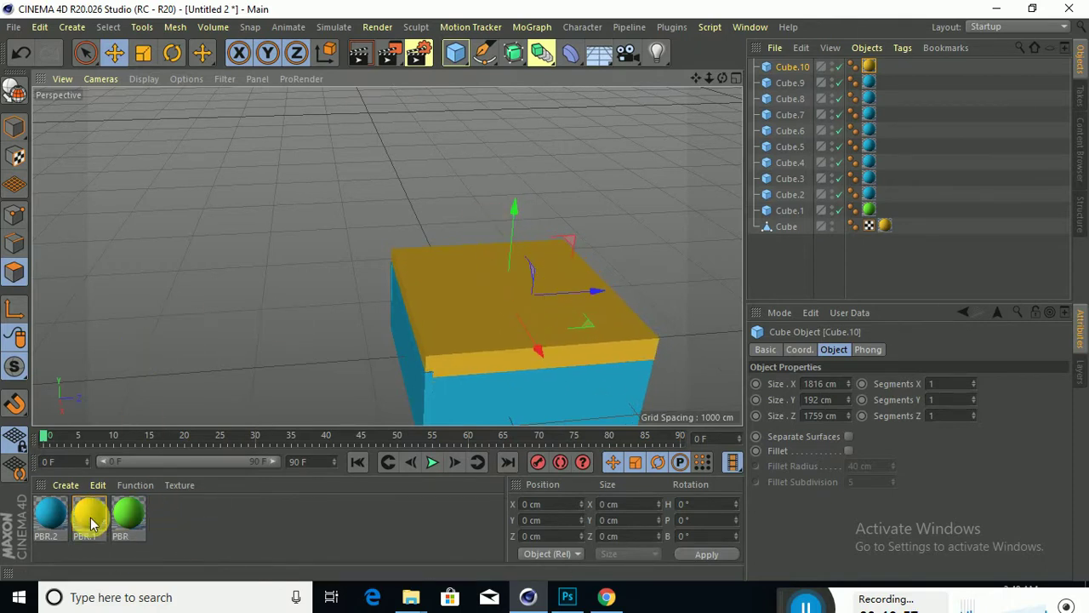
Step: Add a torus, raise it along Y onto the yellow roof slab, and shift it along Z towards the roof's middle
left_click(460, 51)
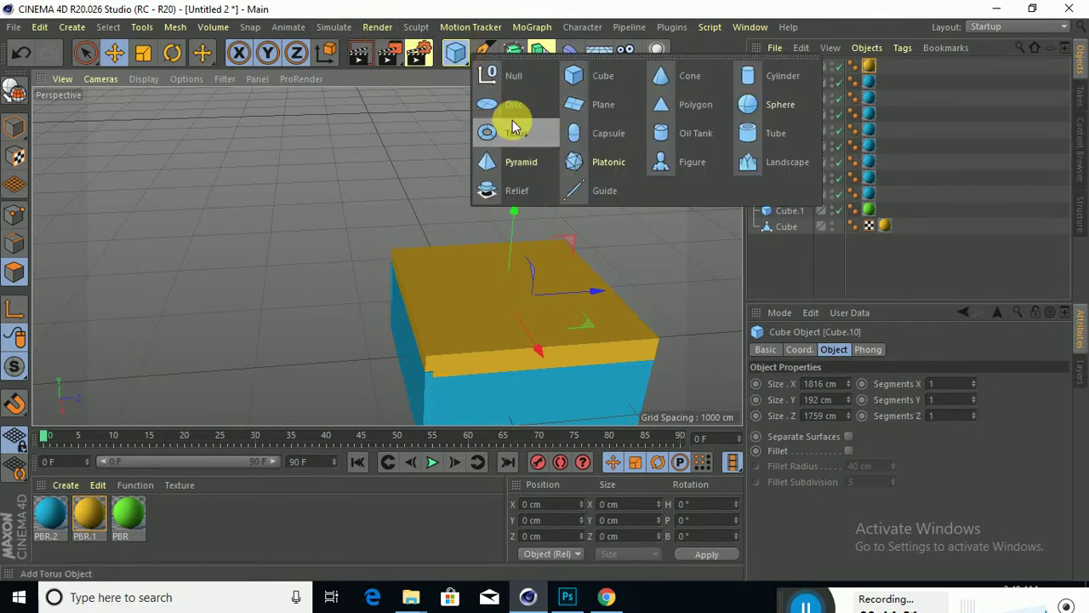
left_click(507, 138)
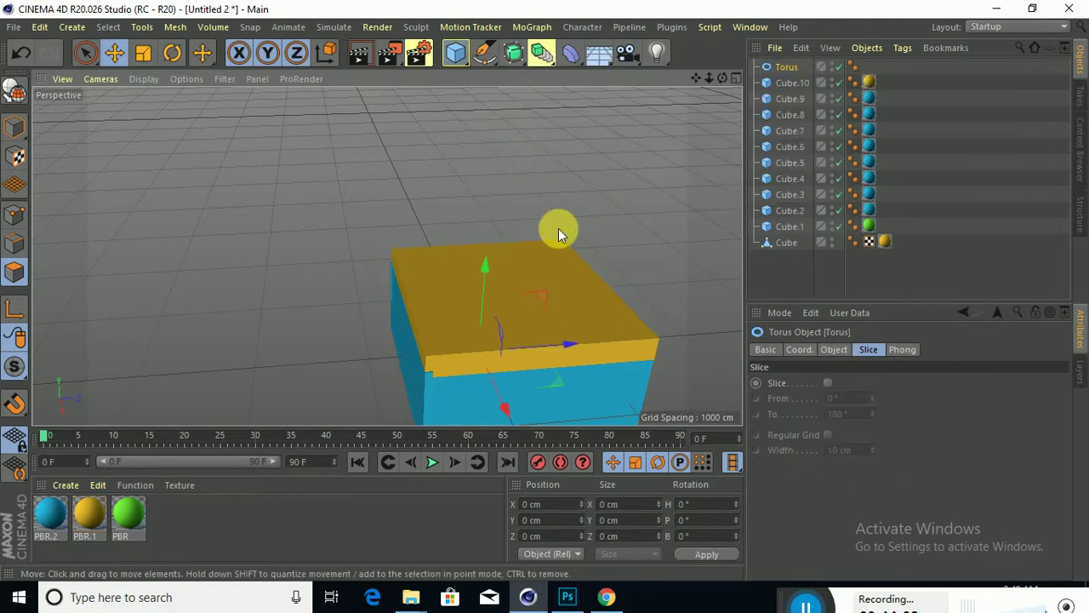
left_click_drag(483, 275, 499, 190)
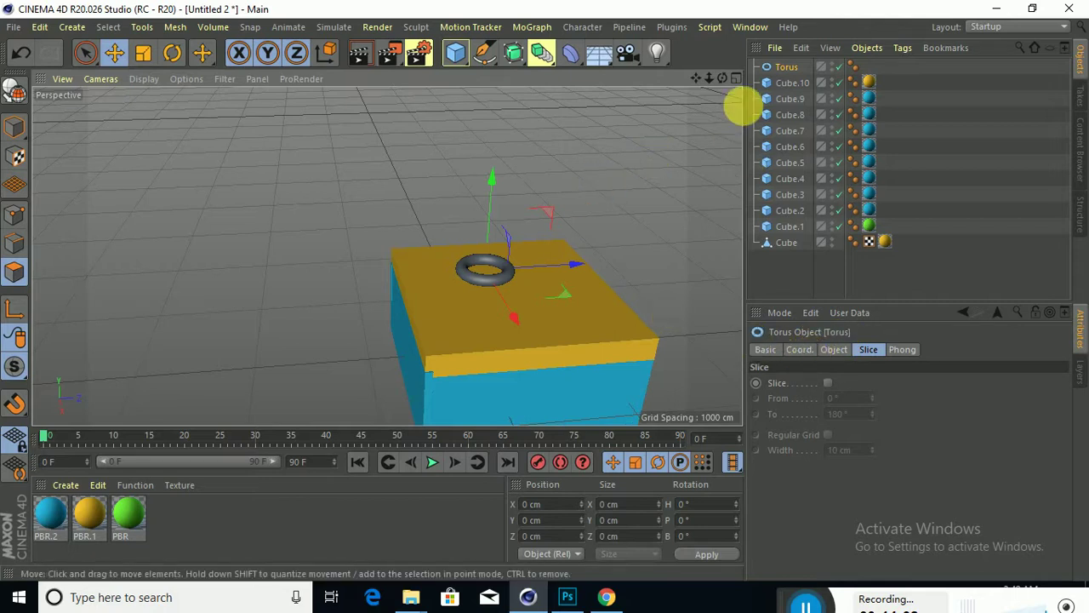
double_click(783, 68)
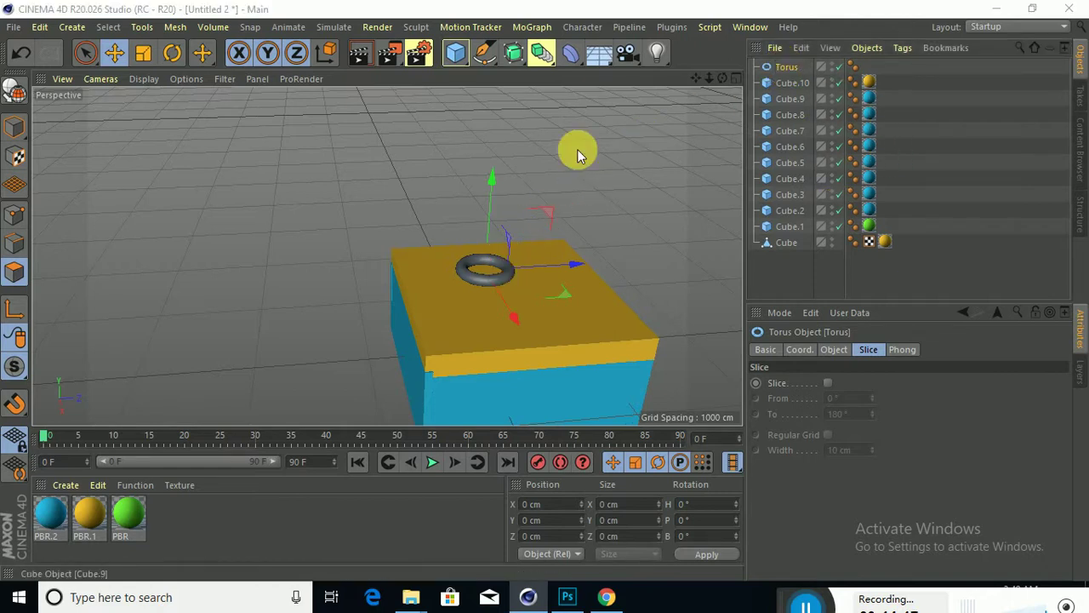
left_click_drag(551, 270, 570, 272)
Step: Set the torus's ring radius to 674 cm
left_click(785, 82)
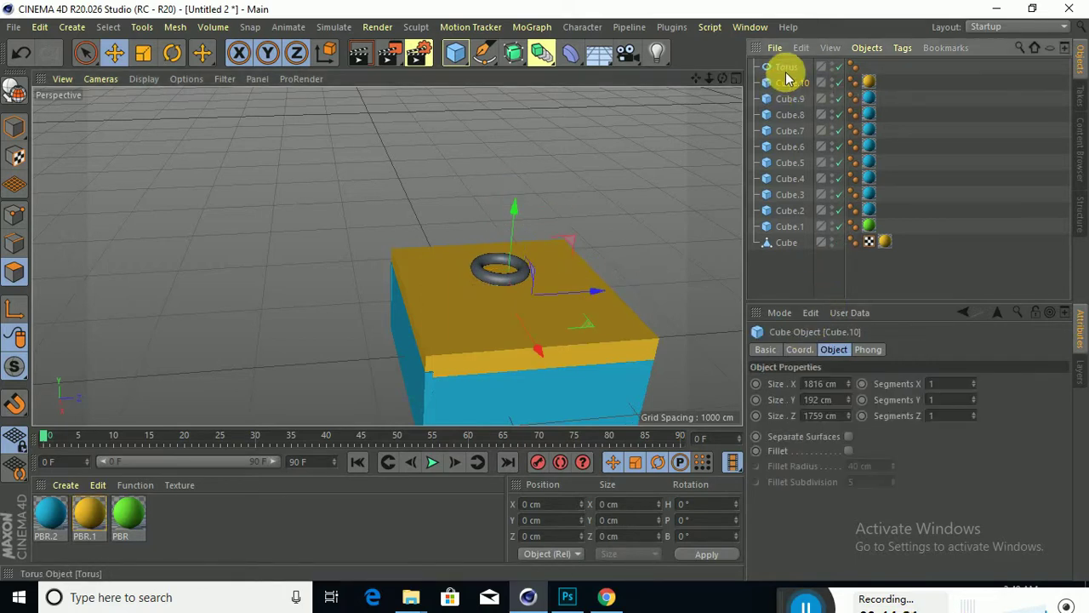
left_click(785, 68)
left_click(876, 347)
left_click(836, 349)
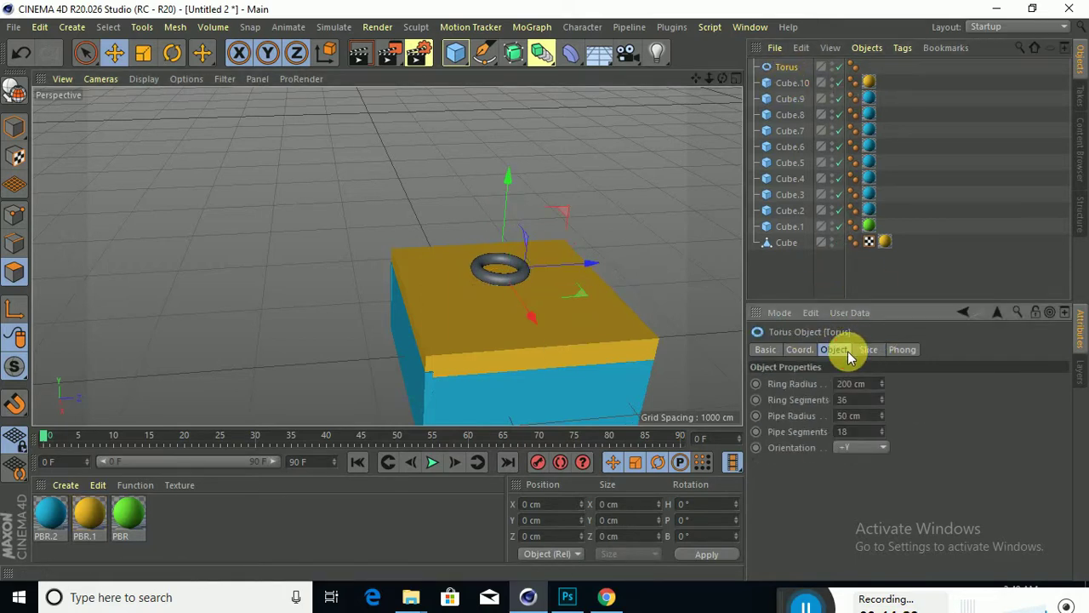
left_click_drag(881, 383, 880, 328)
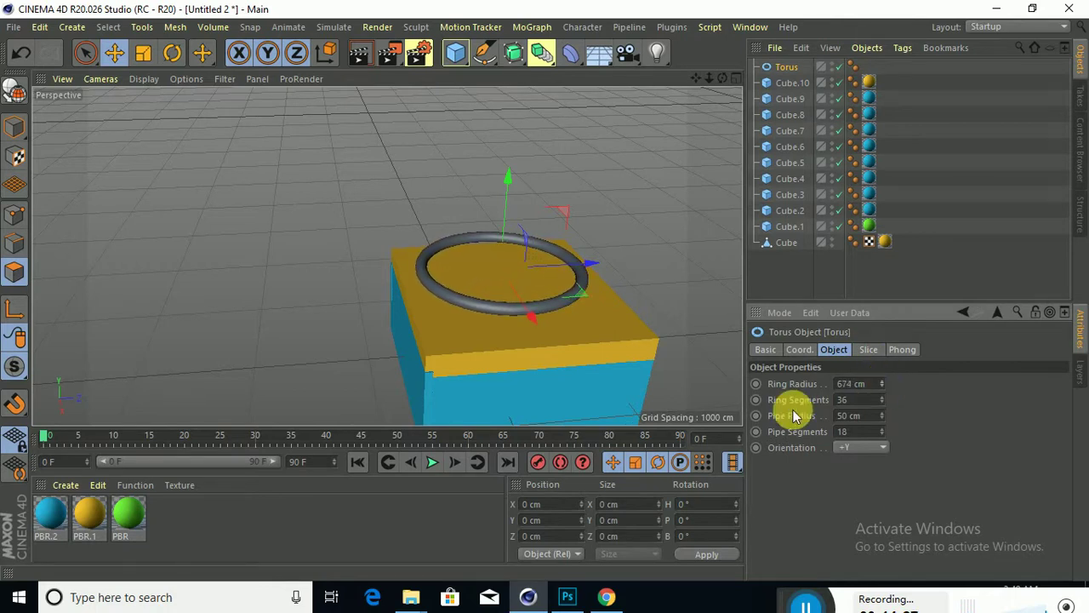
Step: Adjust the torus's height above the roof and apply the green PBR material to it
left_click_drag(523, 307, 527, 336)
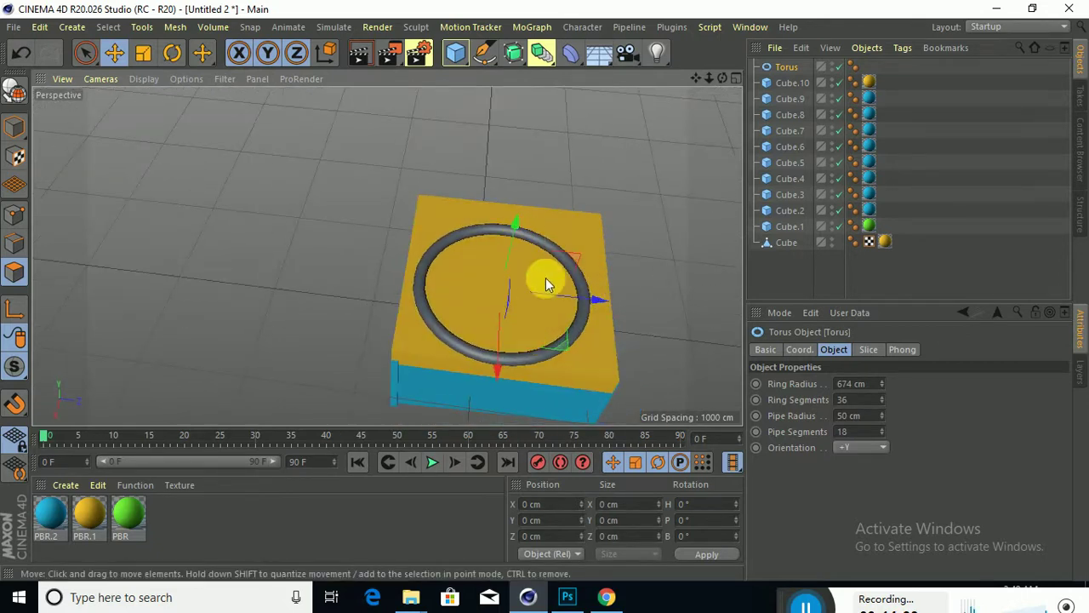
left_click_drag(477, 367, 492, 344)
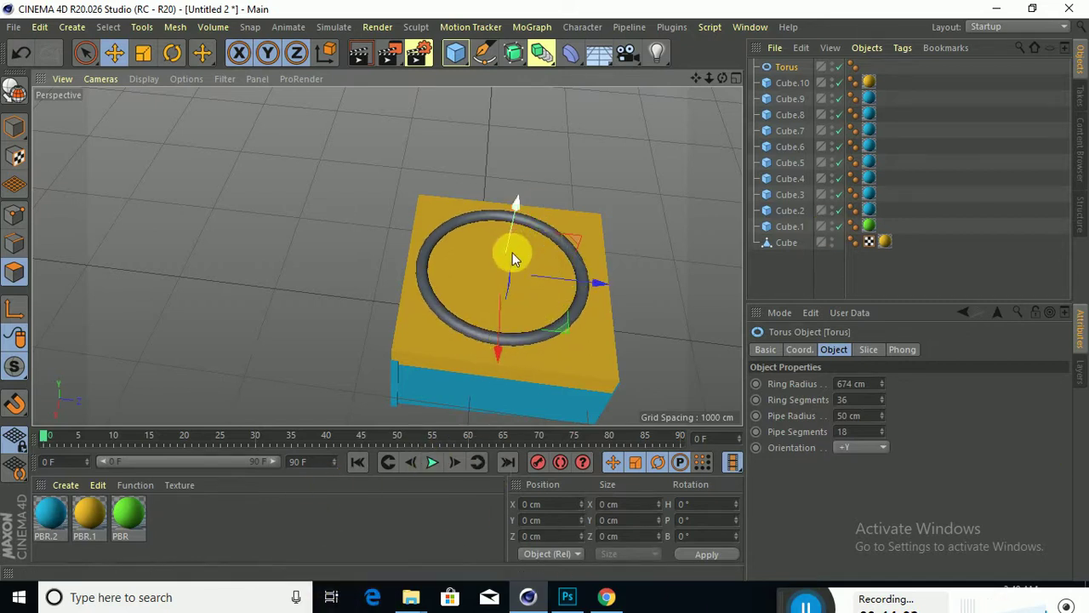
left_click_drag(84, 516, 463, 327)
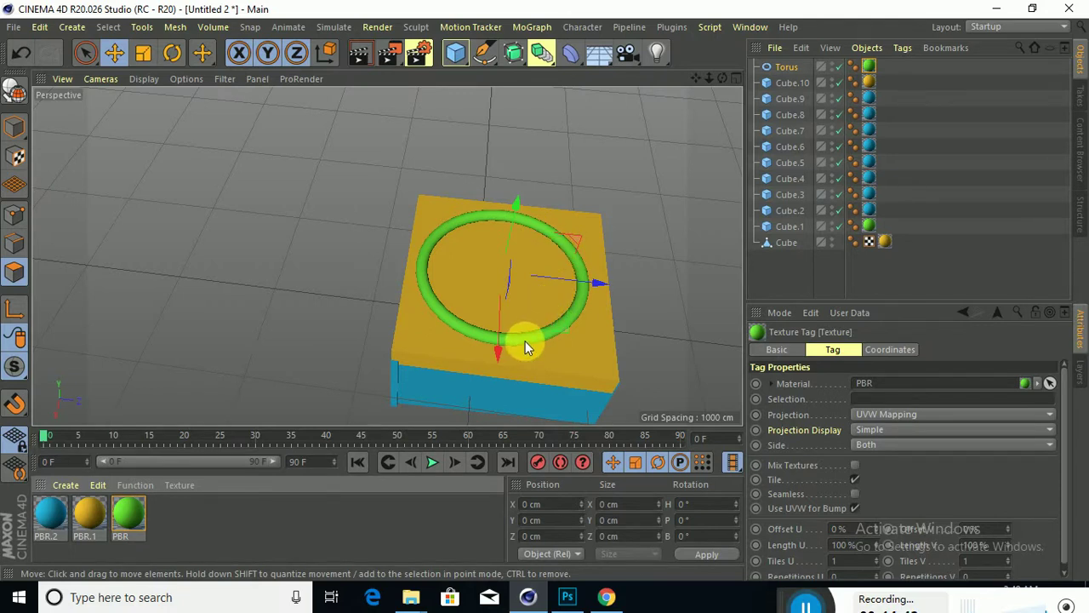
Step: Duplicate the green torus upward along Y up to Torus.4, stacking each copy directly on the previous ring
left_click_drag(525, 347, 511, 222, "ctrl")
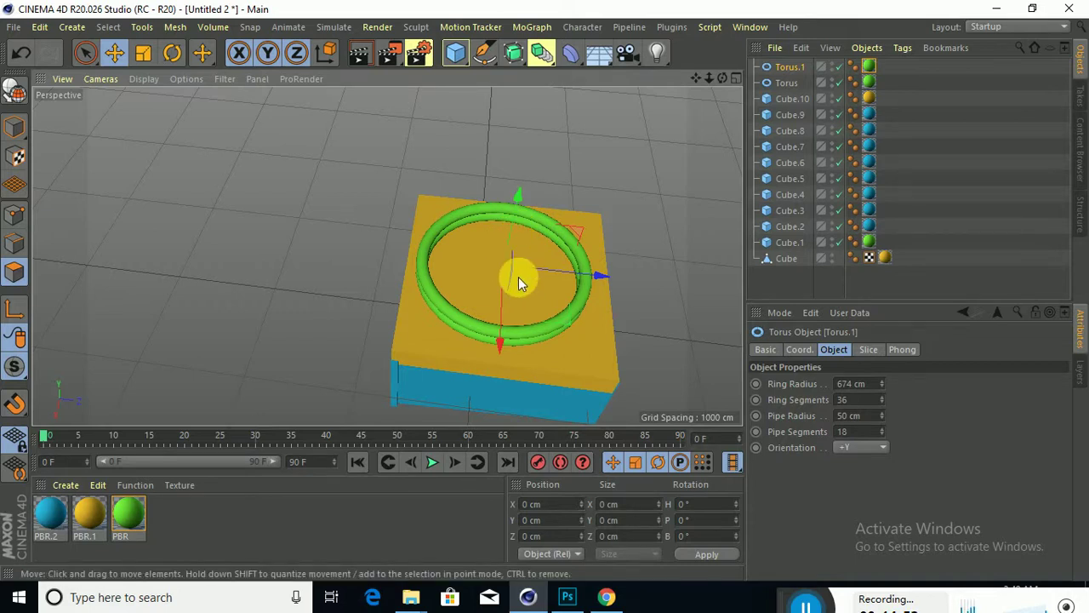
left_click_drag(522, 279, 530, 210, "alt")
left_click_drag(526, 248, 527, 248, "ctrl")
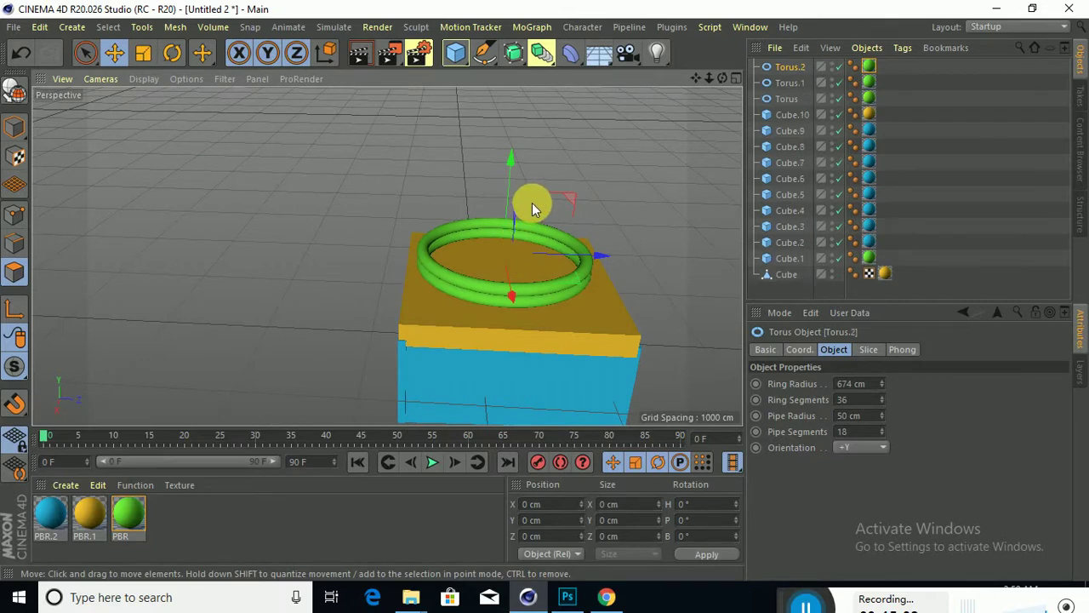
left_click_drag(513, 196, 511, 192)
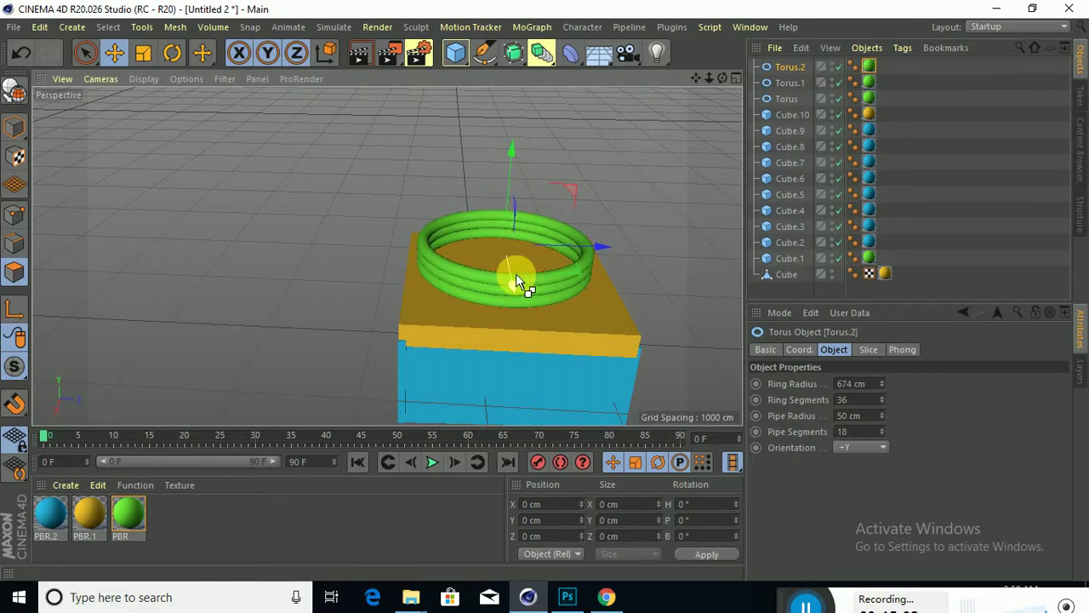
left_click(516, 273, "ctrl")
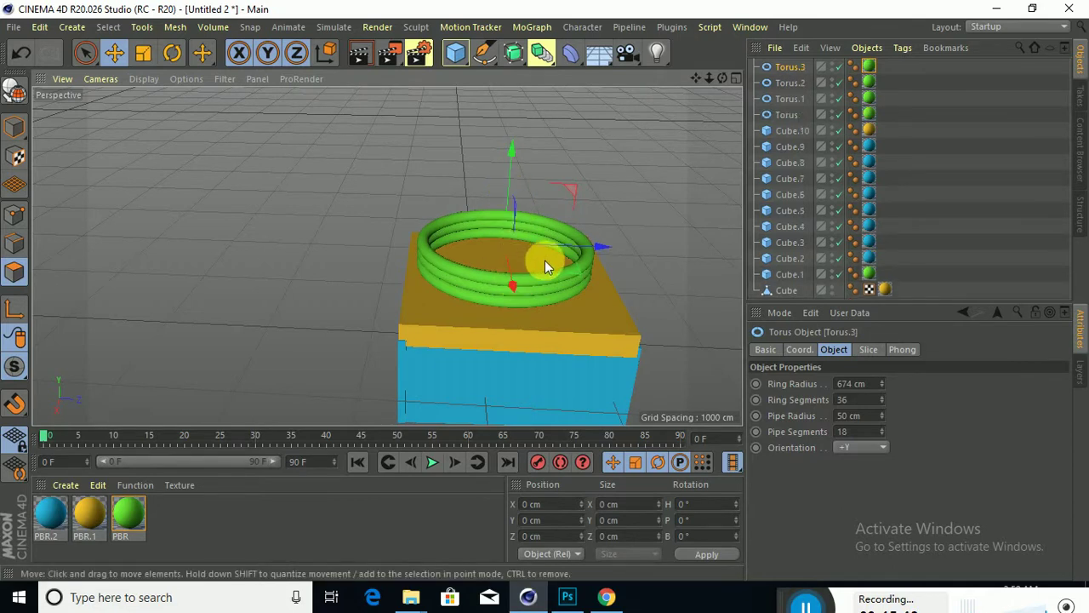
mouse_move(542, 271)
left_mouse_down("alt")
mouse_move(550, 216)
mouse_move(530, 258)
left_mouse_up("alt")
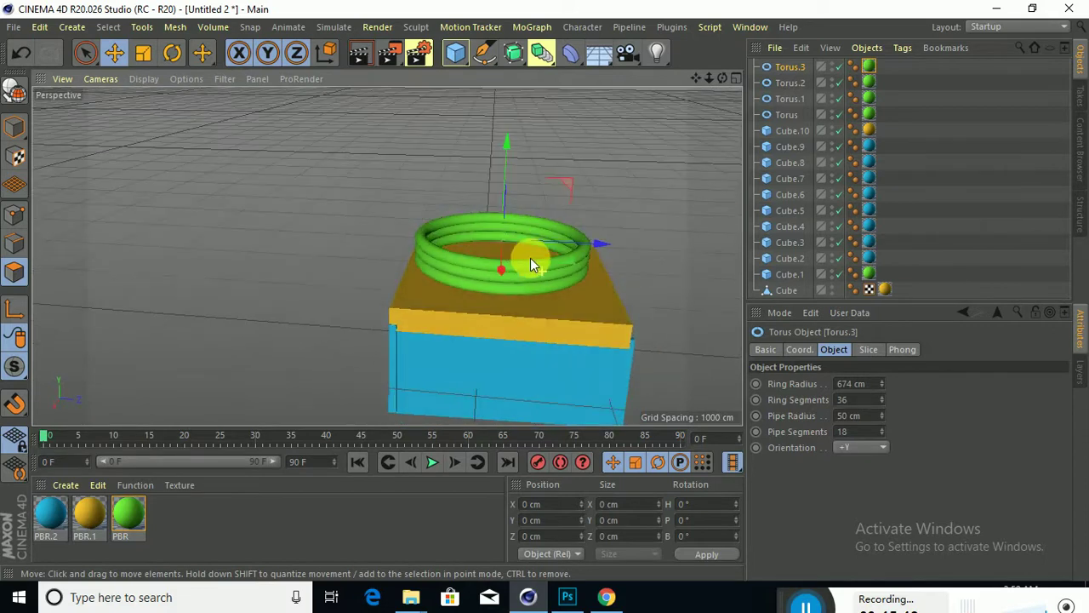
left_click_drag(505, 185, 505, 170)
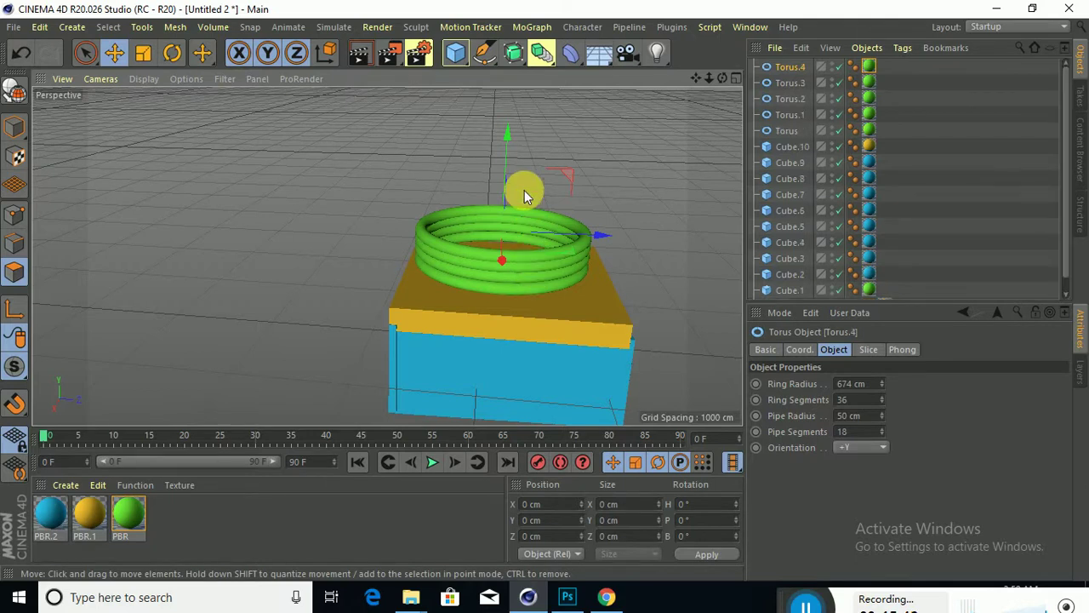
Step: Continue duplicating the top ring upward along Y up to Torus.12 to build a tall cylindrical stack
left_click_drag(505, 175, 507, 162, "ctrl")
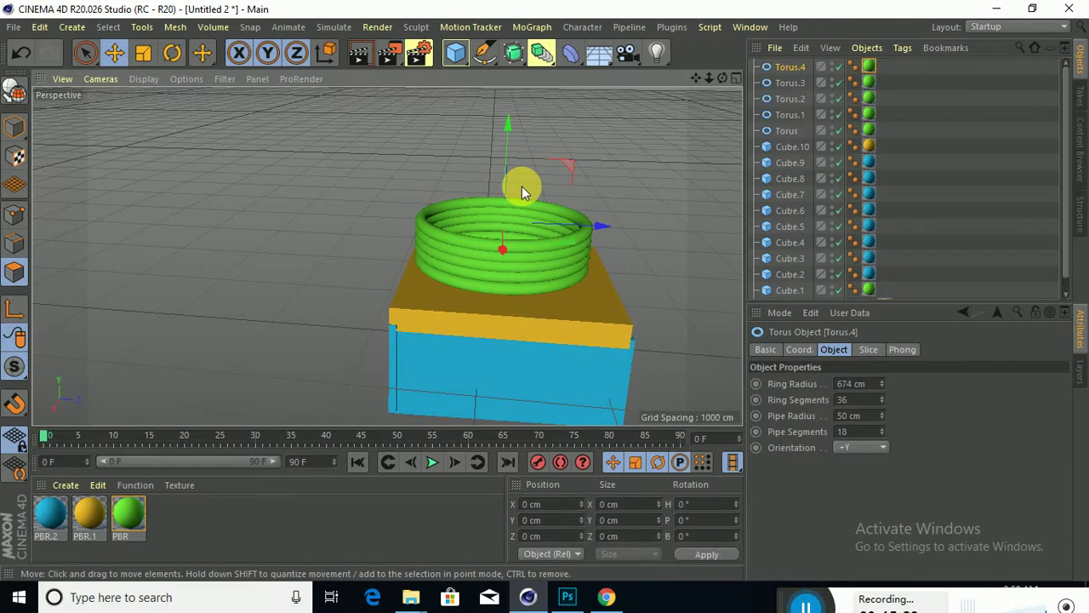
left_click_drag(522, 185, 506, 85, "ctrl")
left_click(504, 113, "ctrl")
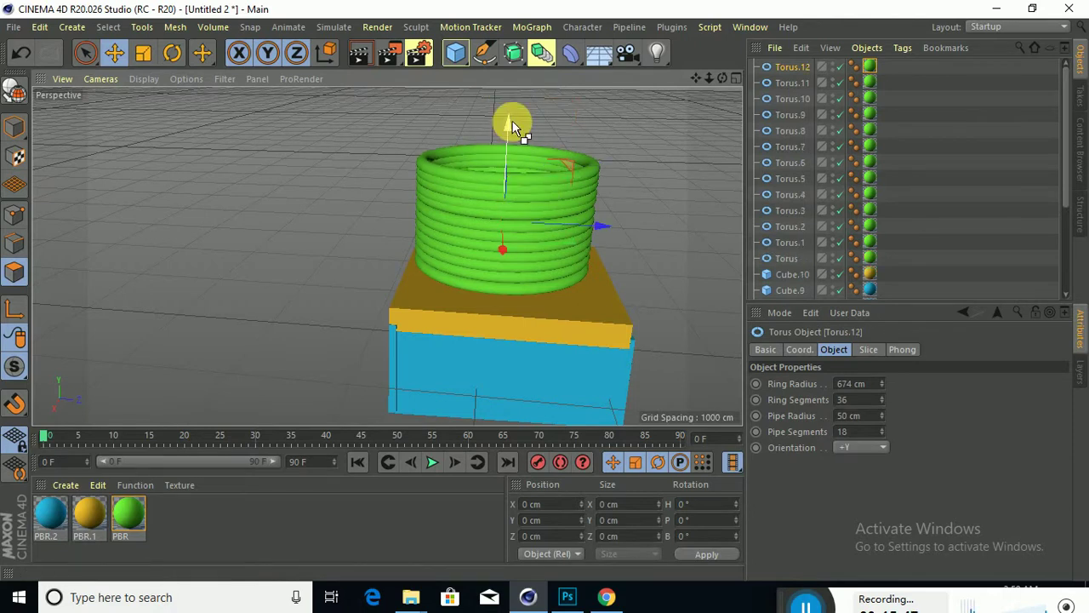
left_click_drag(510, 145, 504, 121, "ctrl")
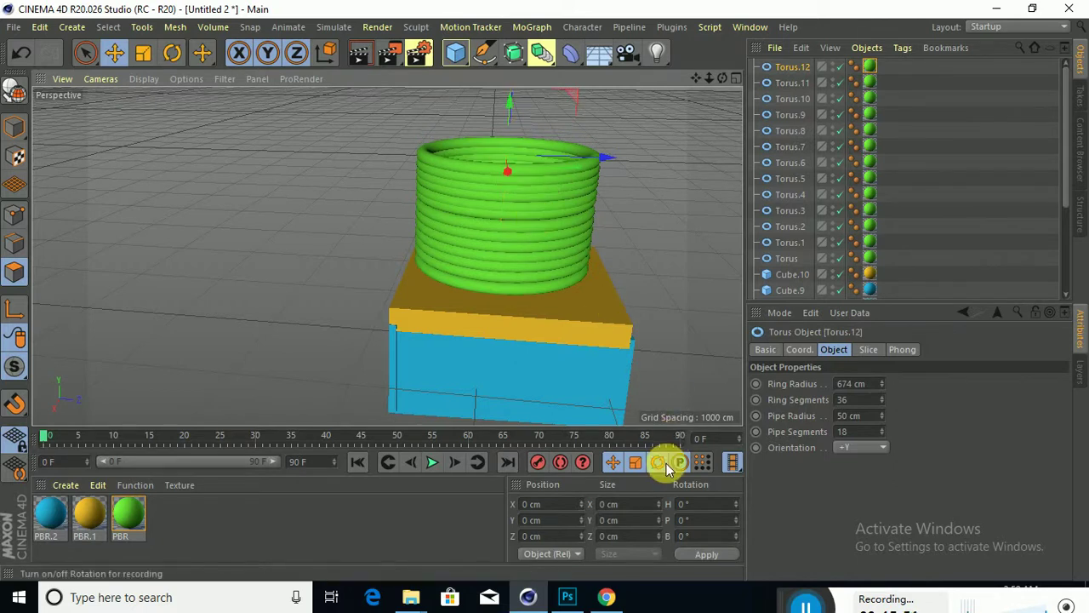
Step: Add two more torus copies, Torus.13 and Torus.14, at the base of the stack to close the gap above the roof
left_click_drag(582, 312, 565, 239, "alt")
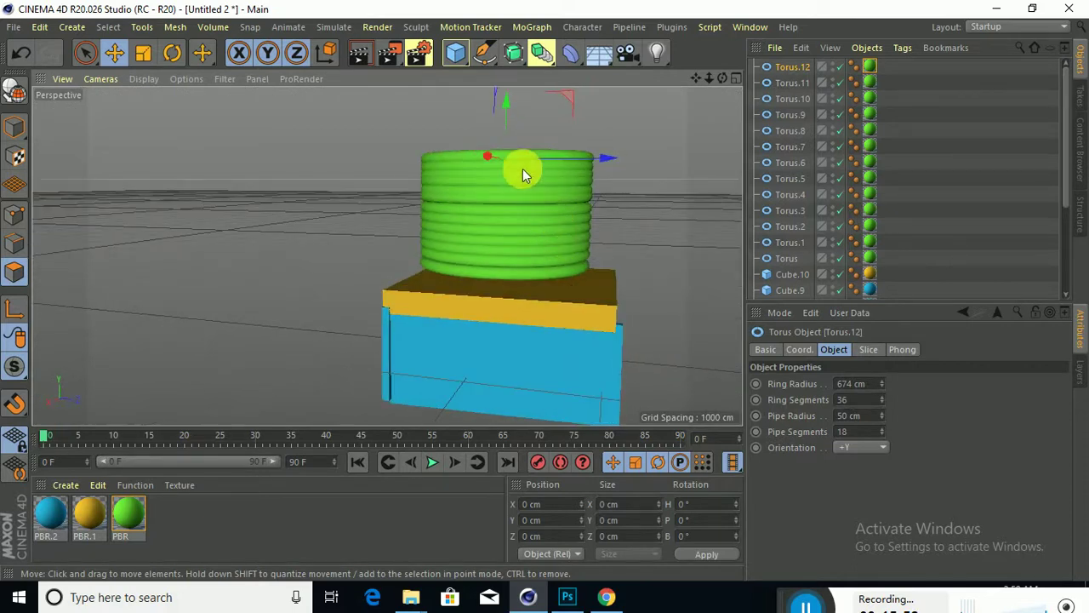
left_click_drag(496, 117, 519, 173, "ctrl")
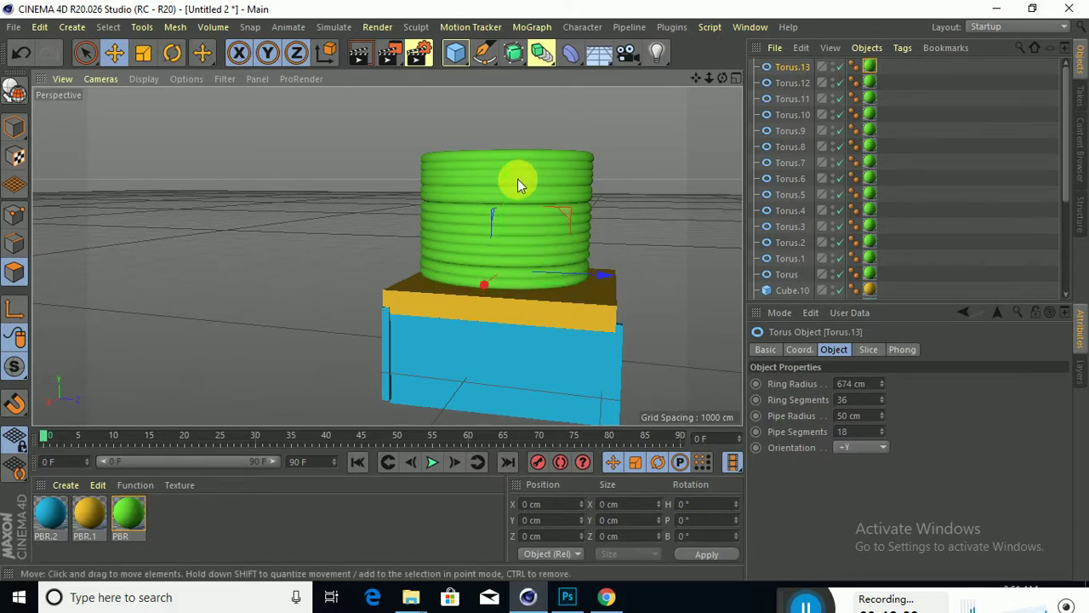
left_click(516, 184)
left_click_drag(507, 125, 511, 179, "ctrl")
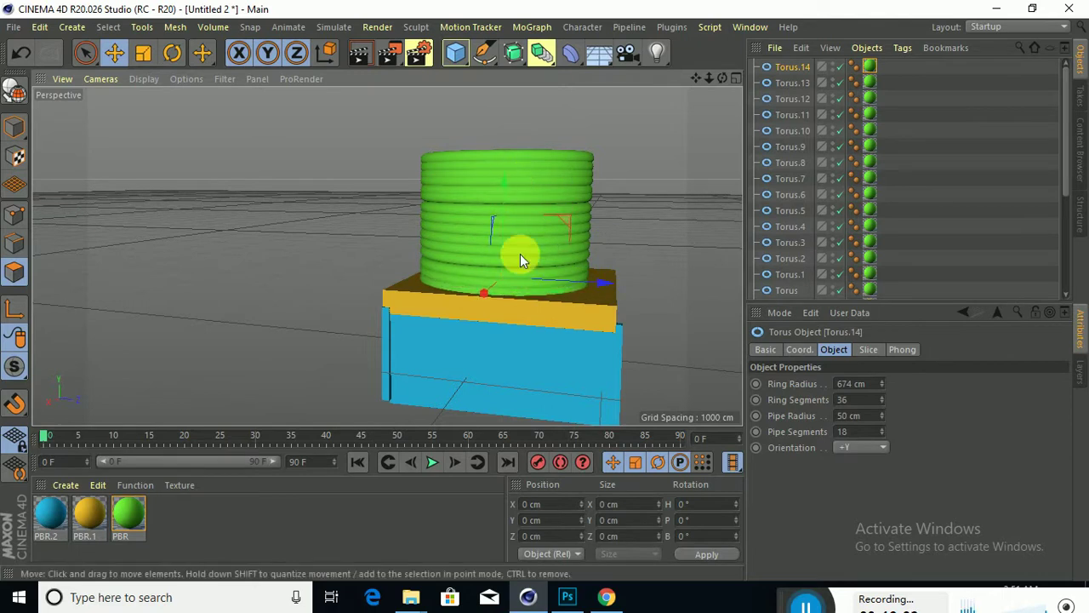
Step: Add a disc and raise it along Y to just above the roof slab, inside the green ring stack
left_click_drag(555, 287, 613, 235, "alt")
scroll(595, 132, "up", 5)
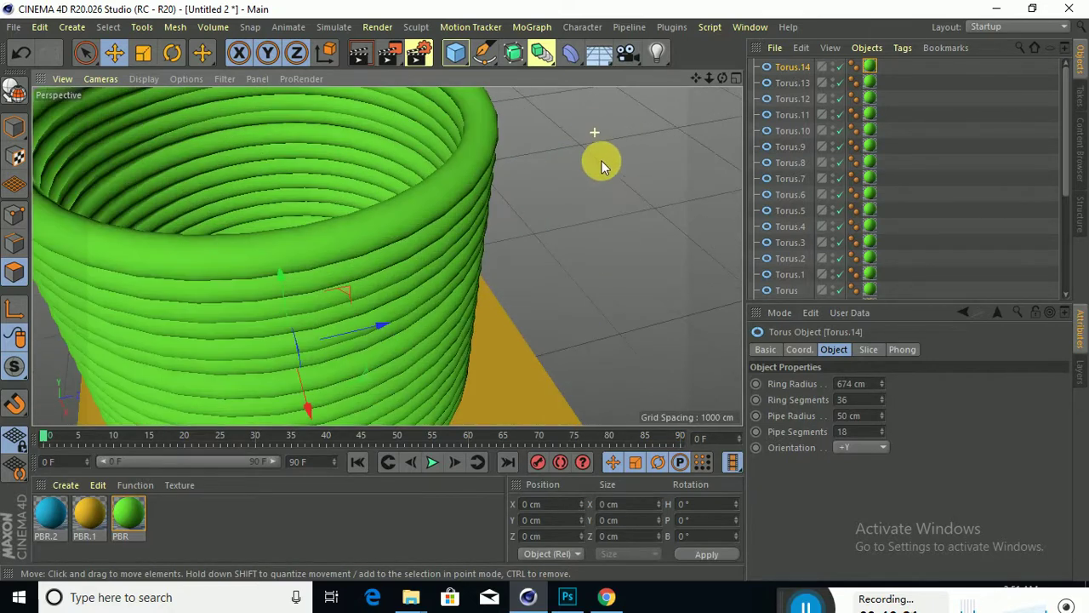
scroll(601, 160, "down", 2)
left_click_drag(560, 199, 514, 185, "alt")
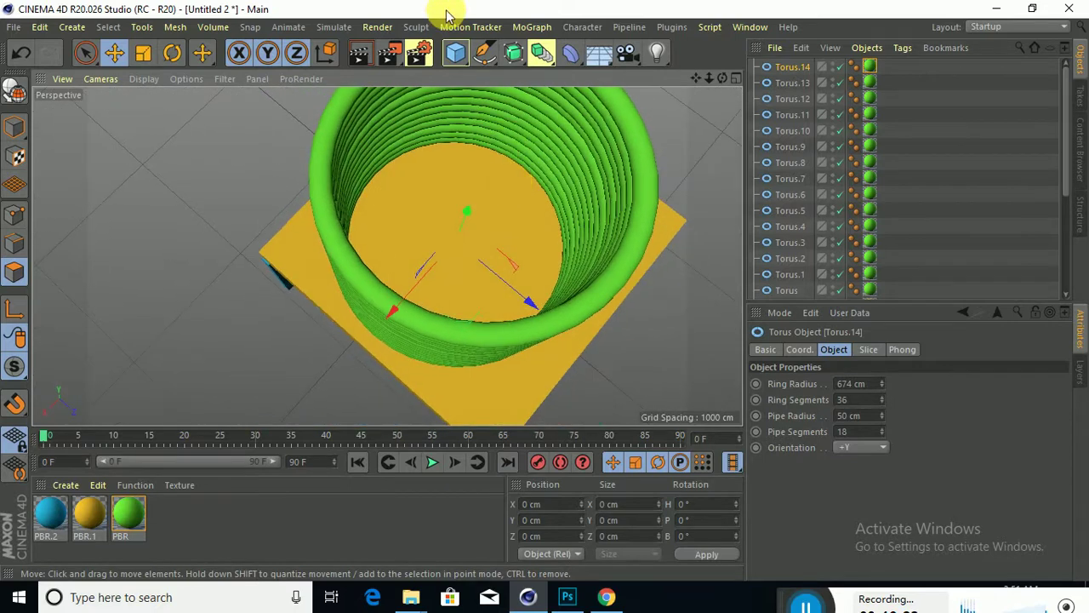
left_click(467, 63)
left_click(514, 103)
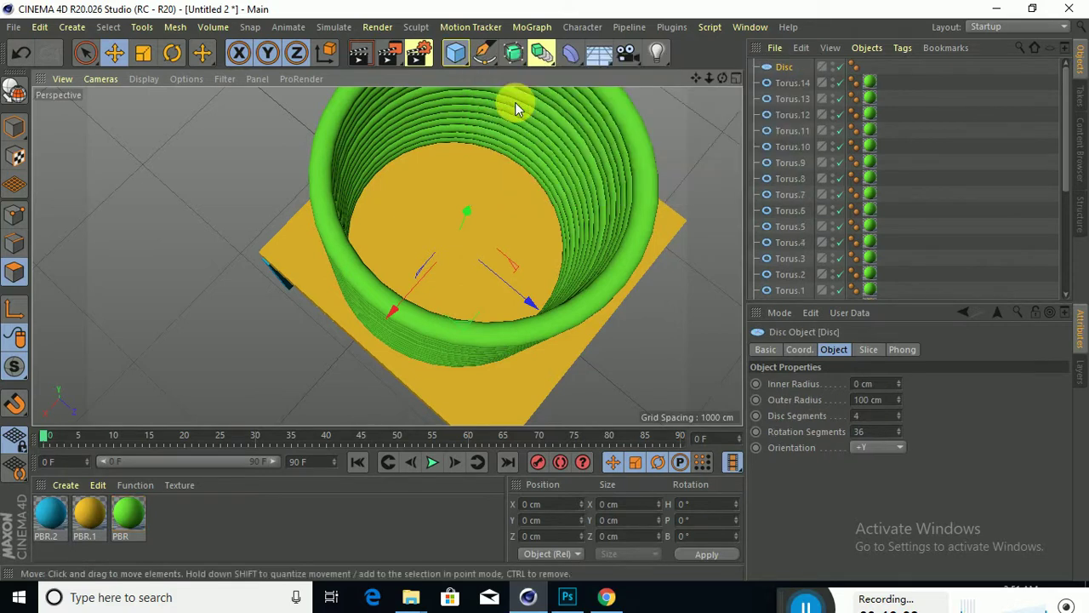
left_click_drag(457, 219, 468, 177)
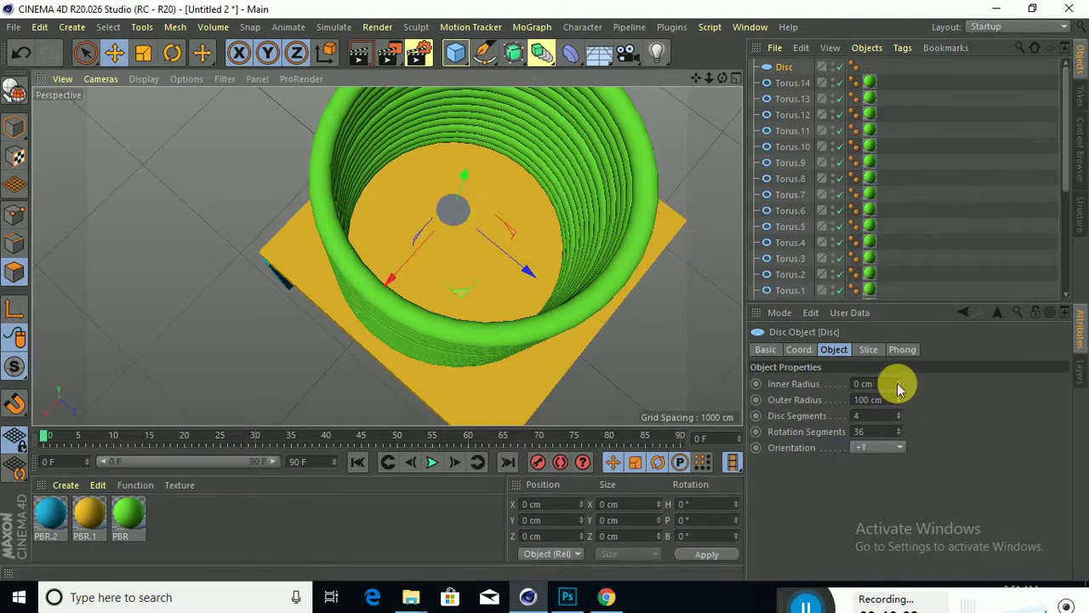
Step: Set the disc's inner radius to 0 cm and outer radius to 606 cm, and move it towards the centre of the rings
left_click_drag(898, 382, 899, 432)
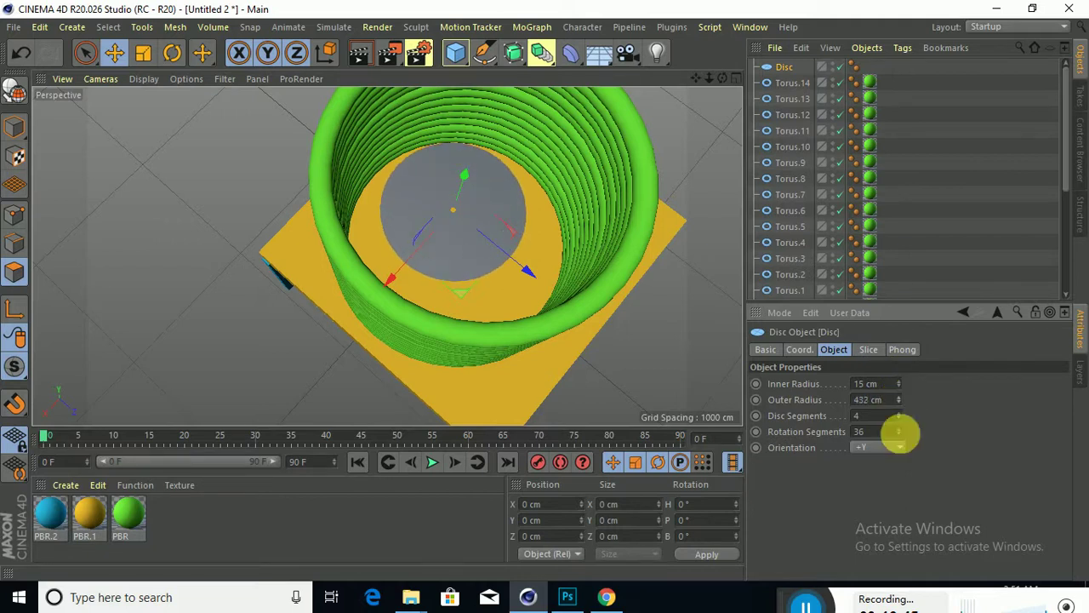
left_click(898, 383)
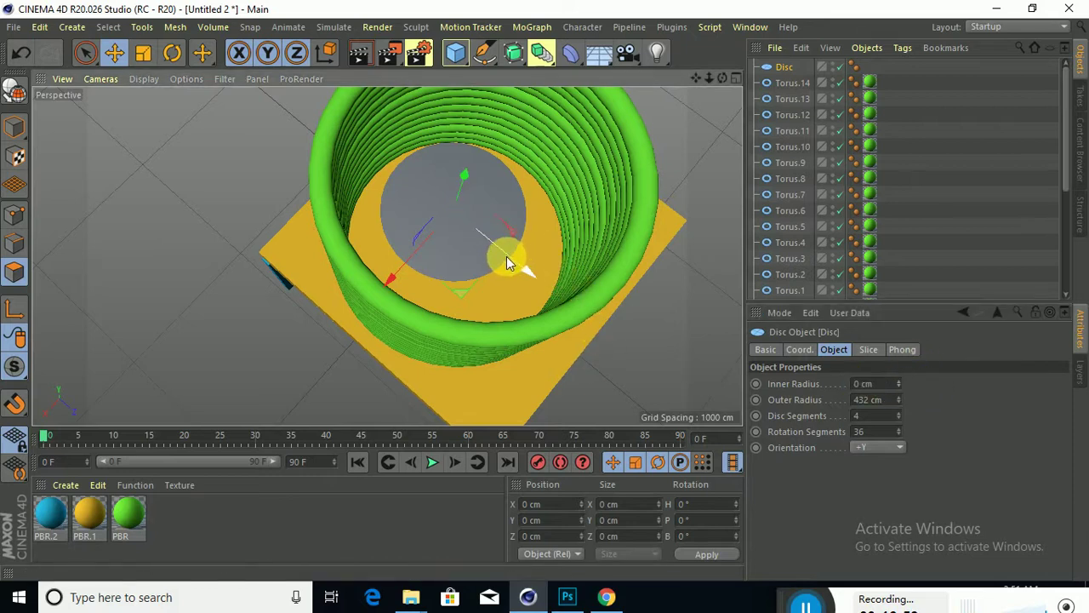
left_click_drag(506, 256, 472, 291)
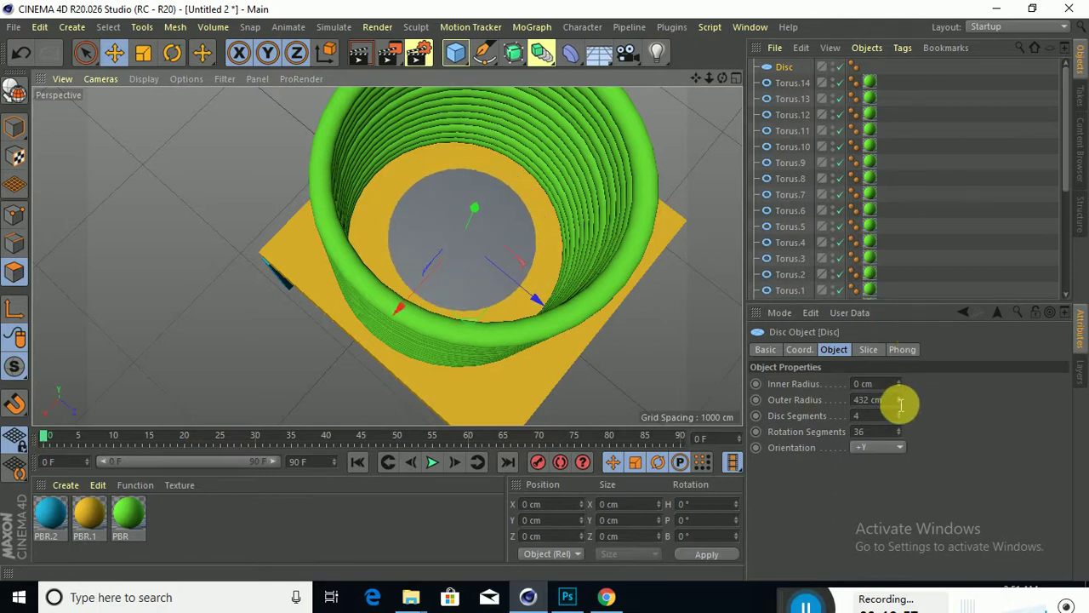
left_click_drag(899, 400, 927, 395)
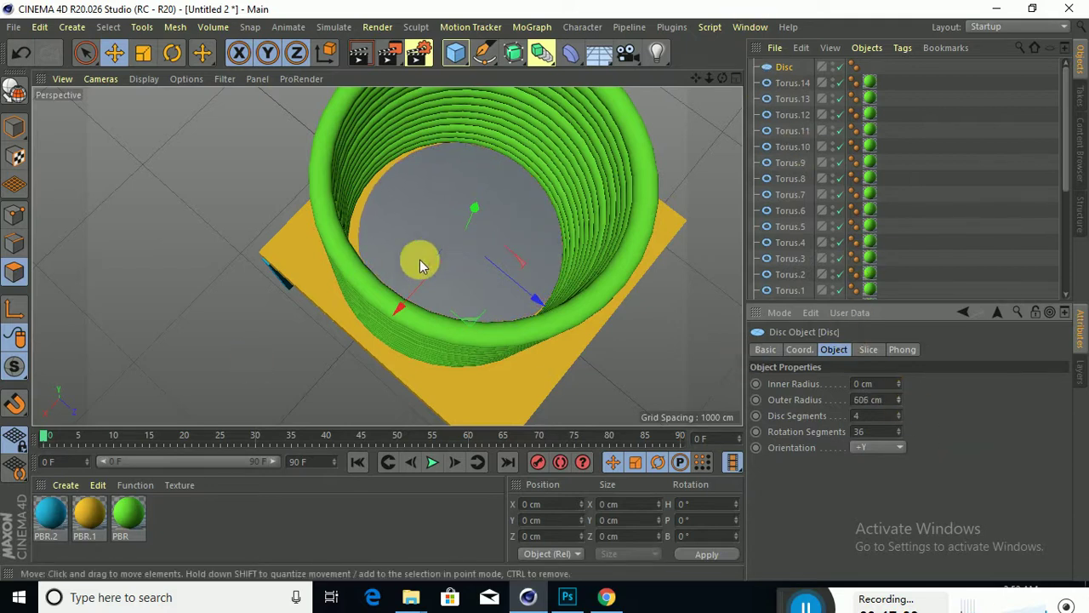
Step: Nudge the disc into the centre of the ring stack and set its outer radius to 644 cm
mouse_move(507, 274)
left_mouse_down()
mouse_move(435, 253)
mouse_move(434, 267)
mouse_move(491, 287)
mouse_move(502, 275)
left_mouse_up()
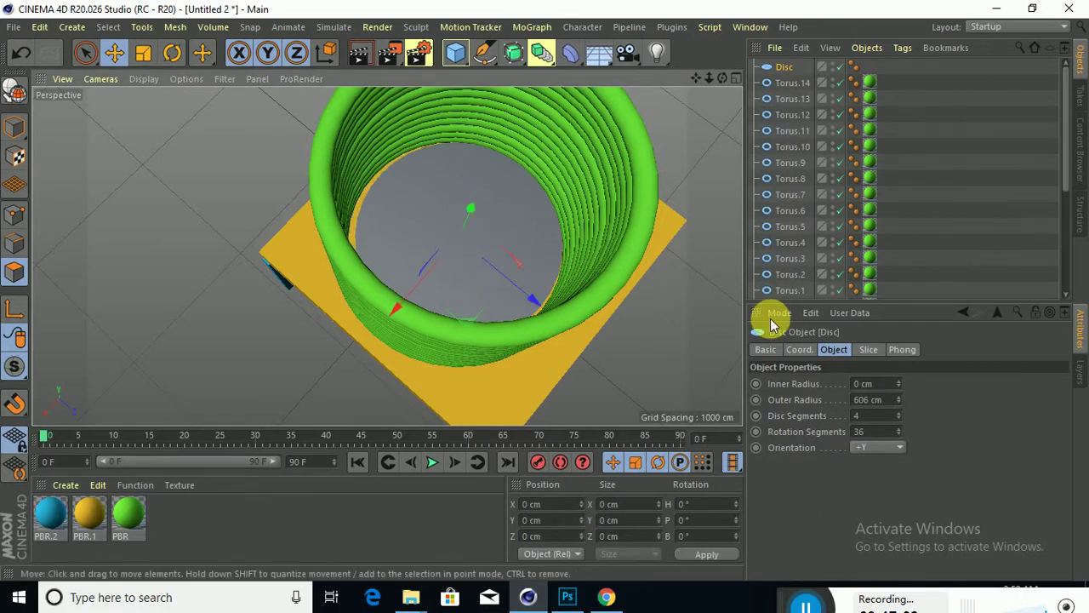
left_click_drag(898, 399, 900, 387)
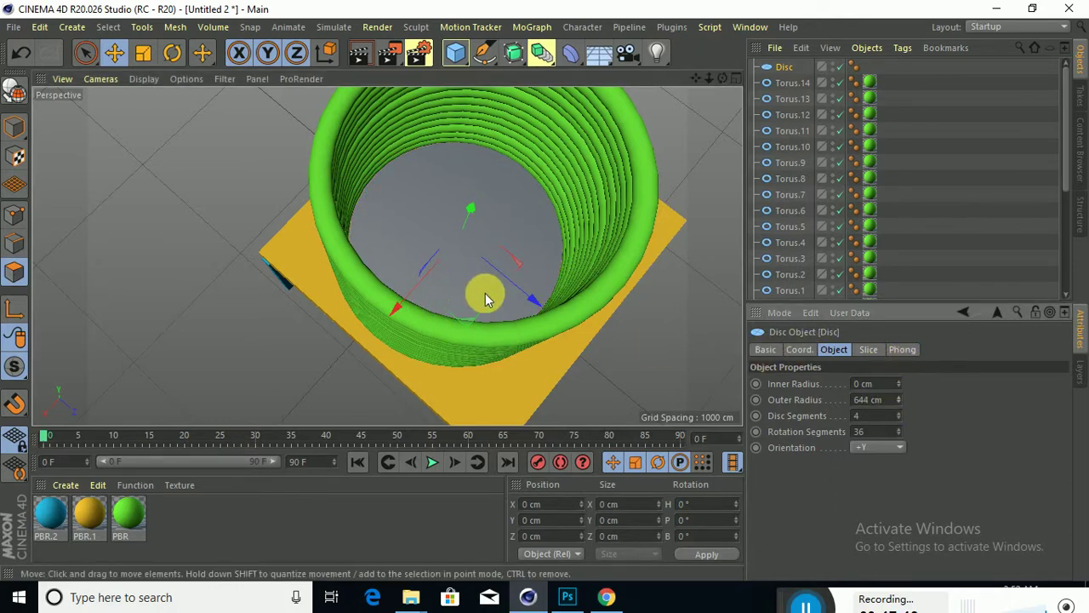
left_click_drag(594, 346, 632, 291, "alt")
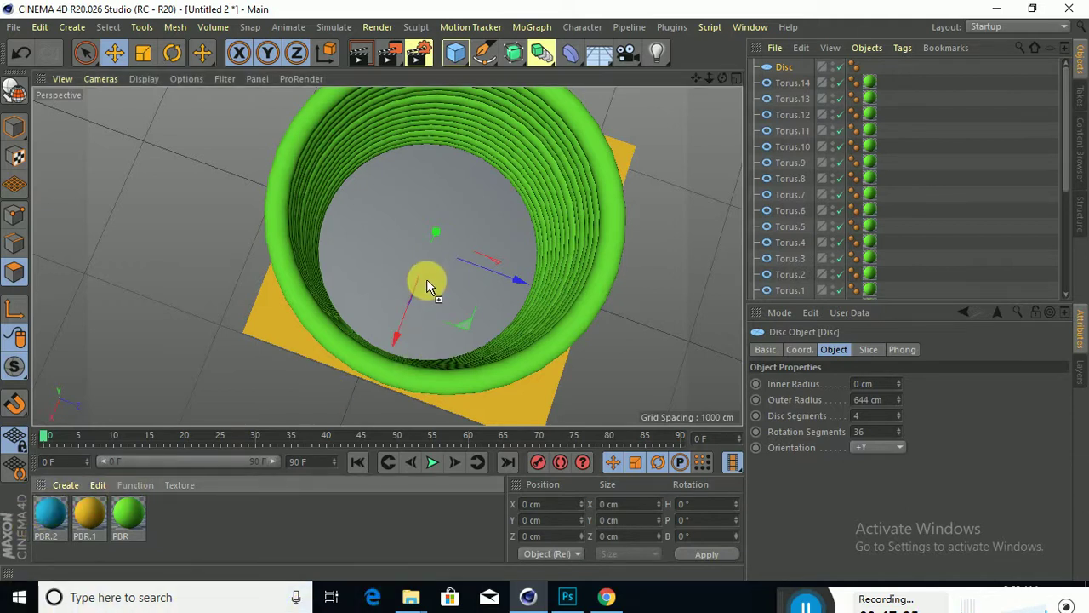
Step: Apply the blue PBR.2 material to the disc and place a raised copy of it at the top rim of the ring stack
left_click_drag(428, 286, 428, 286)
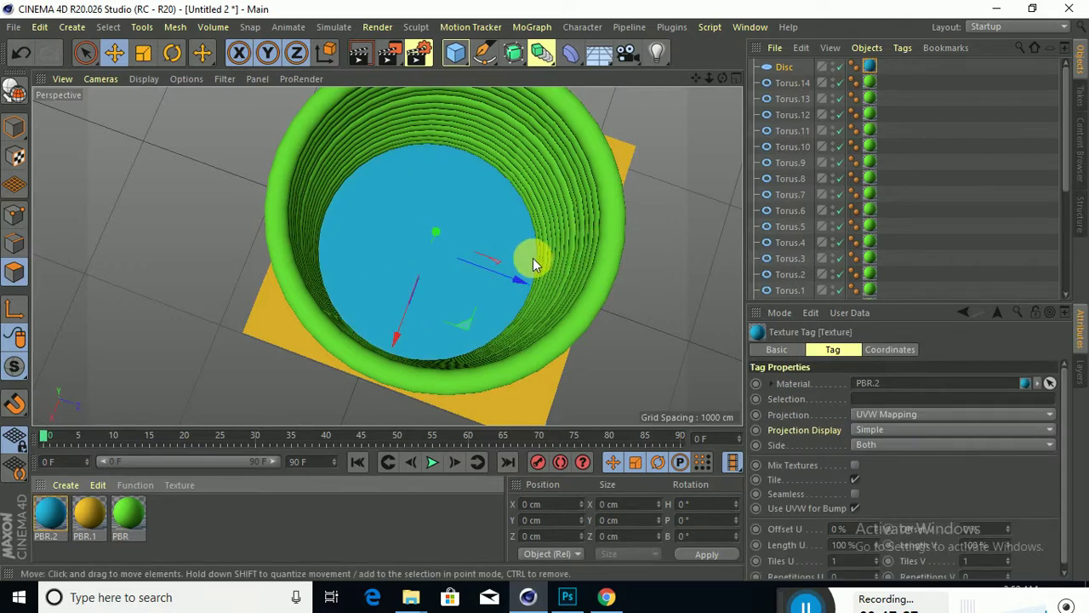
left_click_drag(532, 258, 511, 203, "alt")
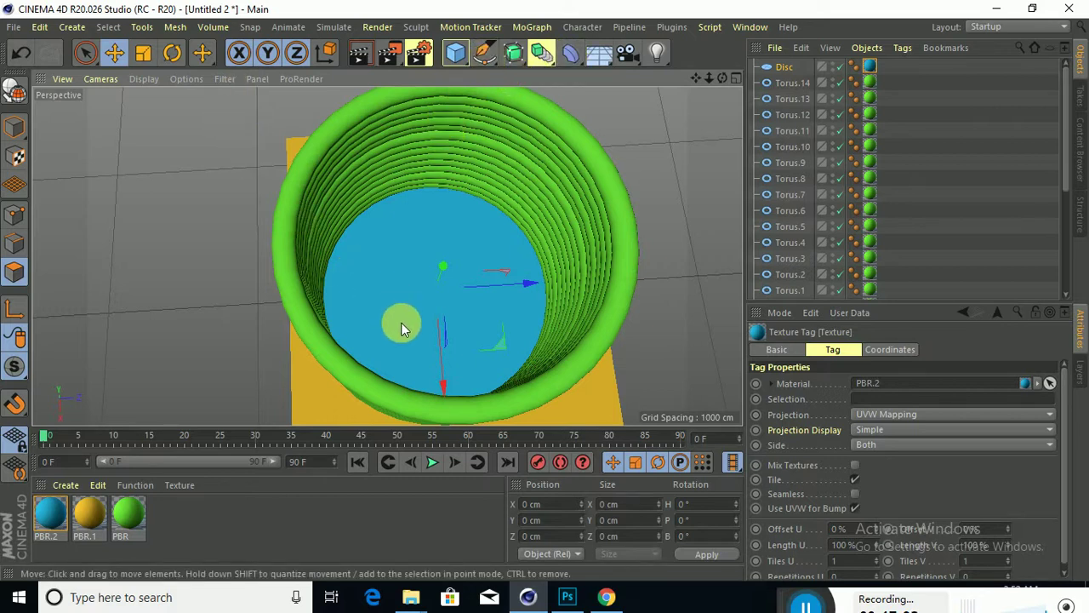
left_click_drag(425, 289, 695, 304, "alt")
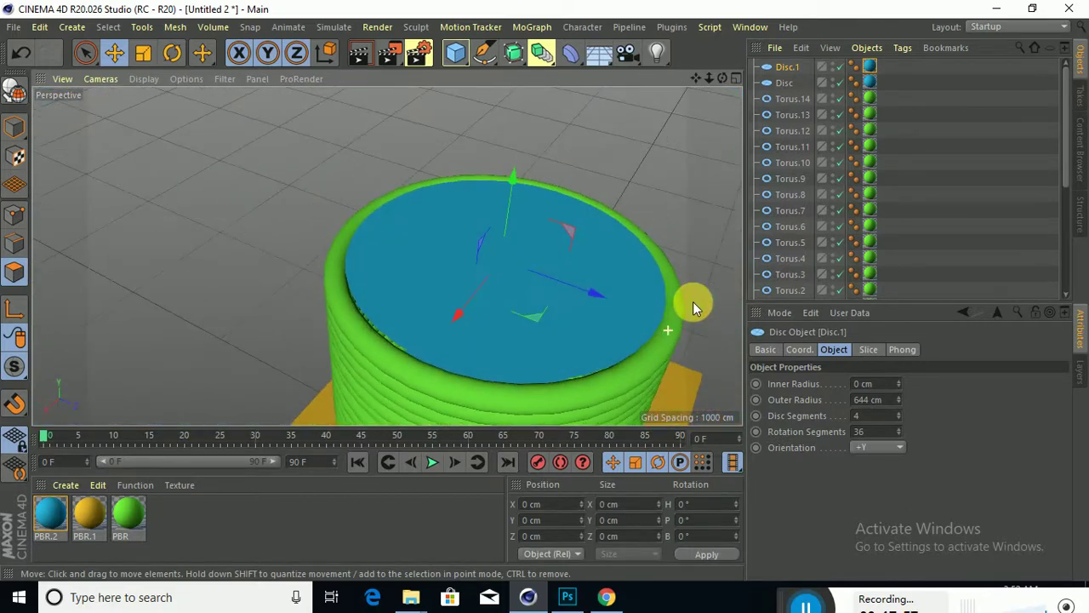
Step: Try tilting the upper disc with the Rotate tool, and undo the last rotation
left_click(171, 53)
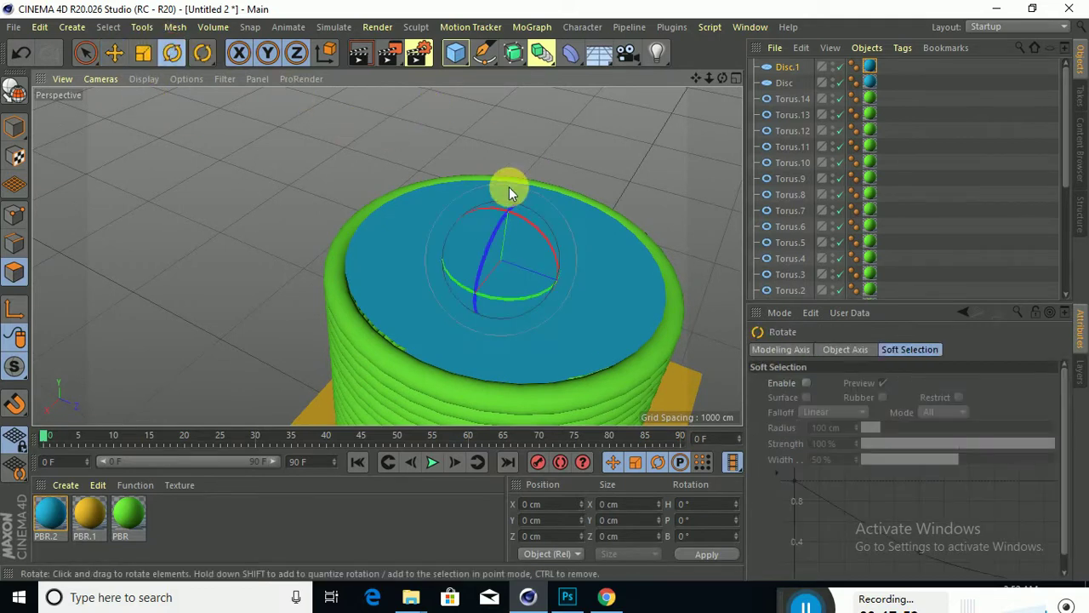
left_click_drag(537, 248, 494, 176)
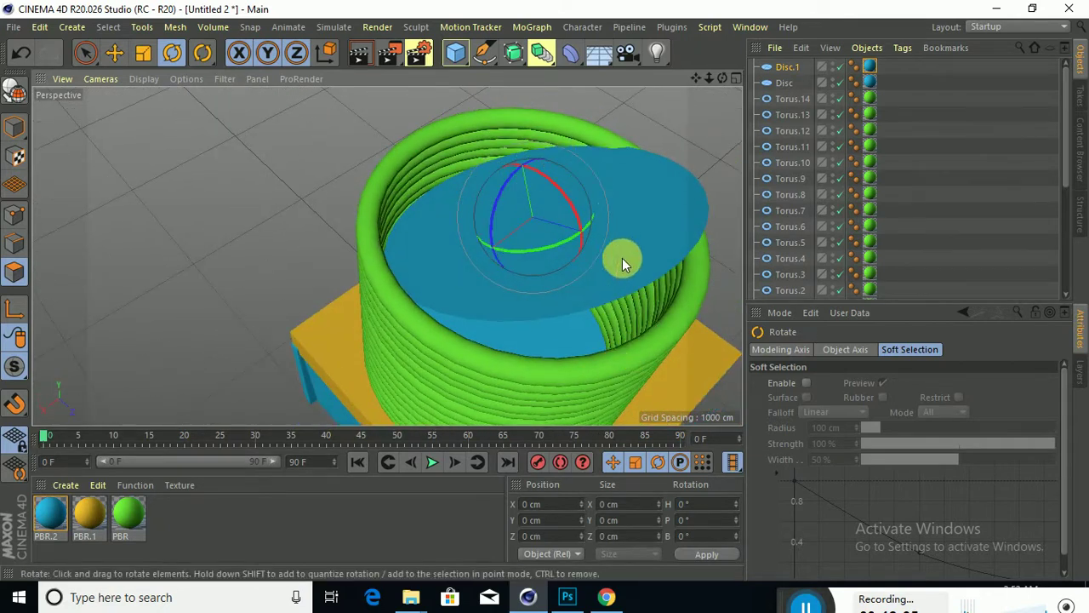
mouse_move(578, 234)
left_mouse_down()
mouse_move(568, 218)
mouse_move(576, 206)
mouse_move(545, 180)
mouse_move(571, 245)
mouse_move(562, 235)
left_mouse_up()
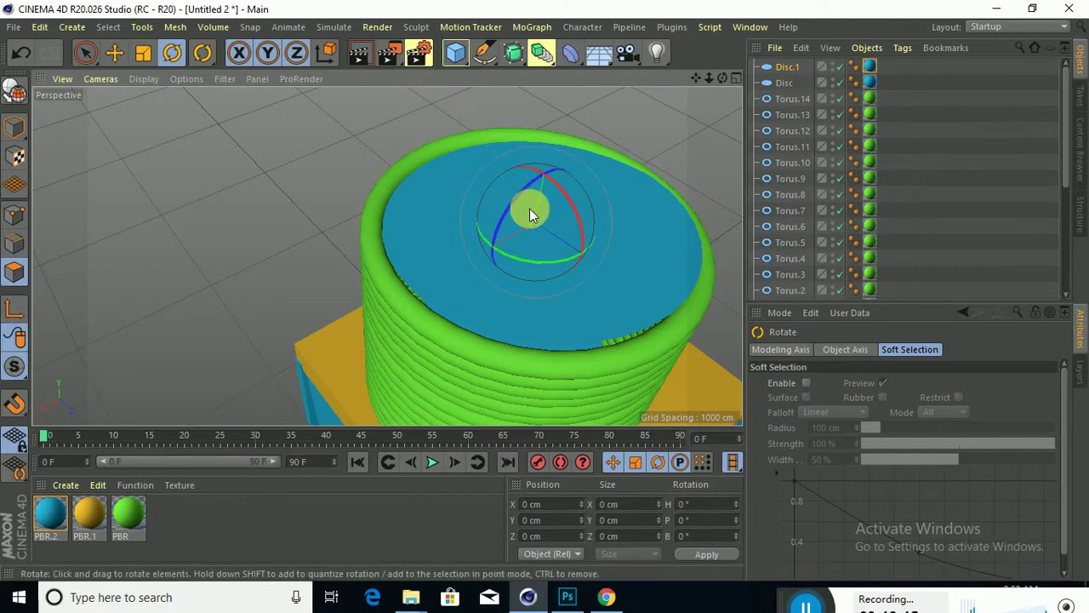
left_click(114, 53)
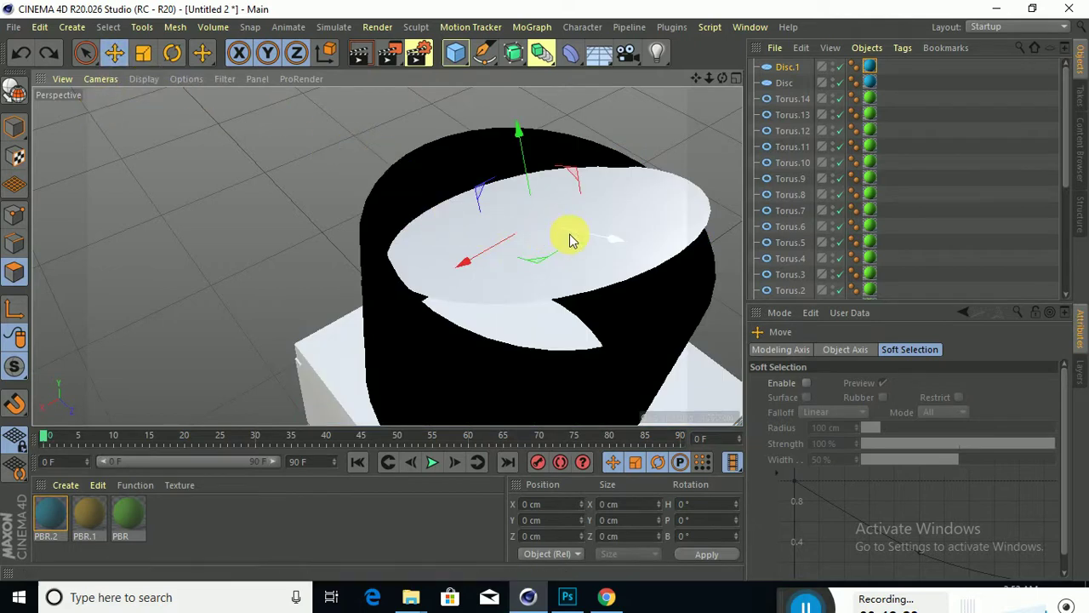
left_click_drag(541, 313, 452, 271, "alt")
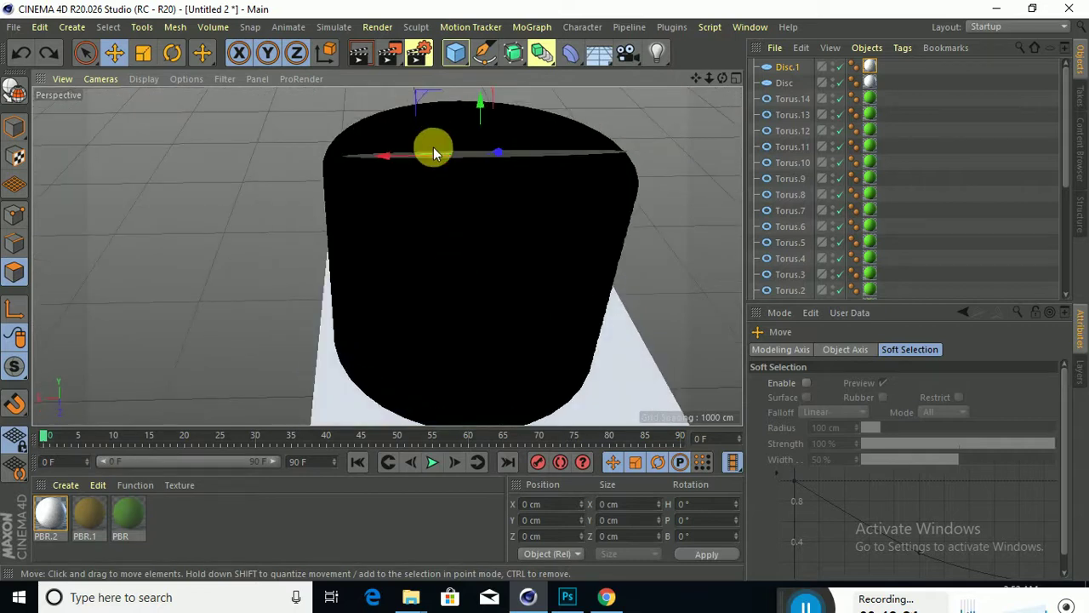
left_click_drag(444, 157, 364, 205, "alt")
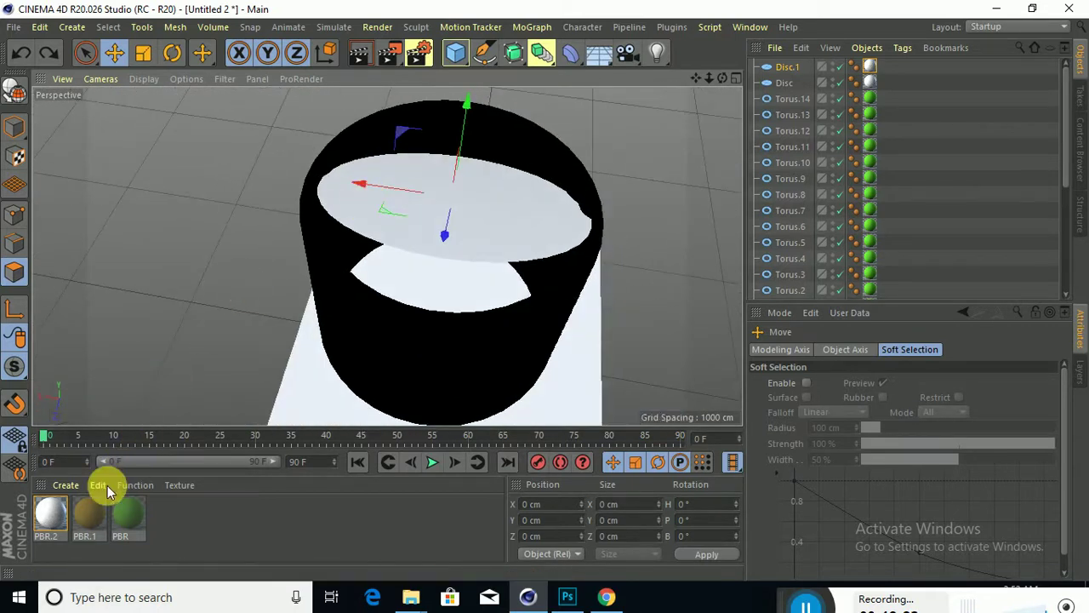
Step: Enable the Color channel and disable Reflectance in the yellow PBR.1 material
left_click(85, 517)
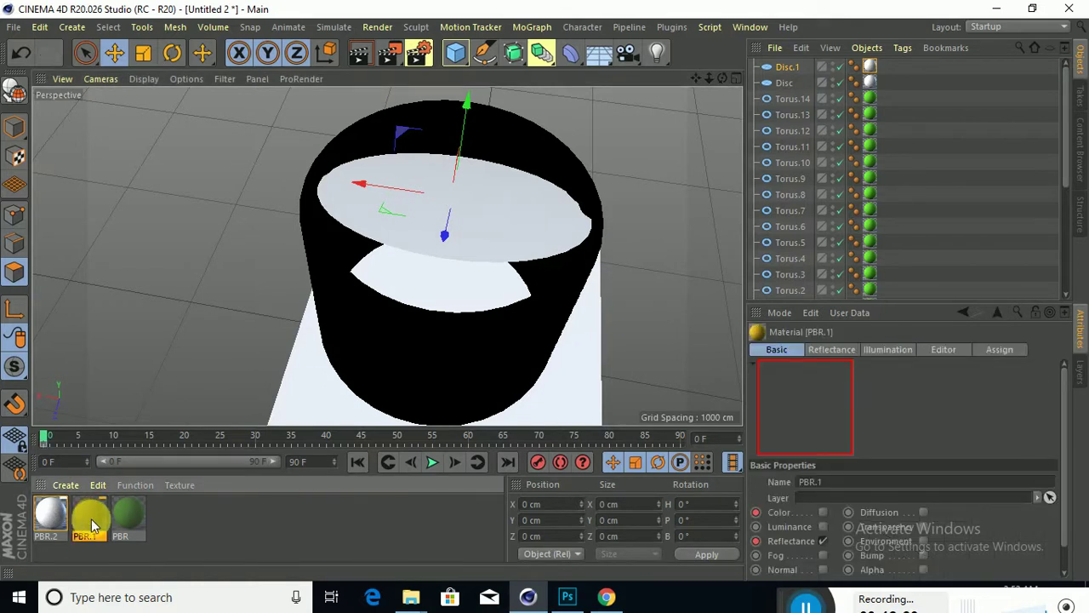
double_click(91, 517)
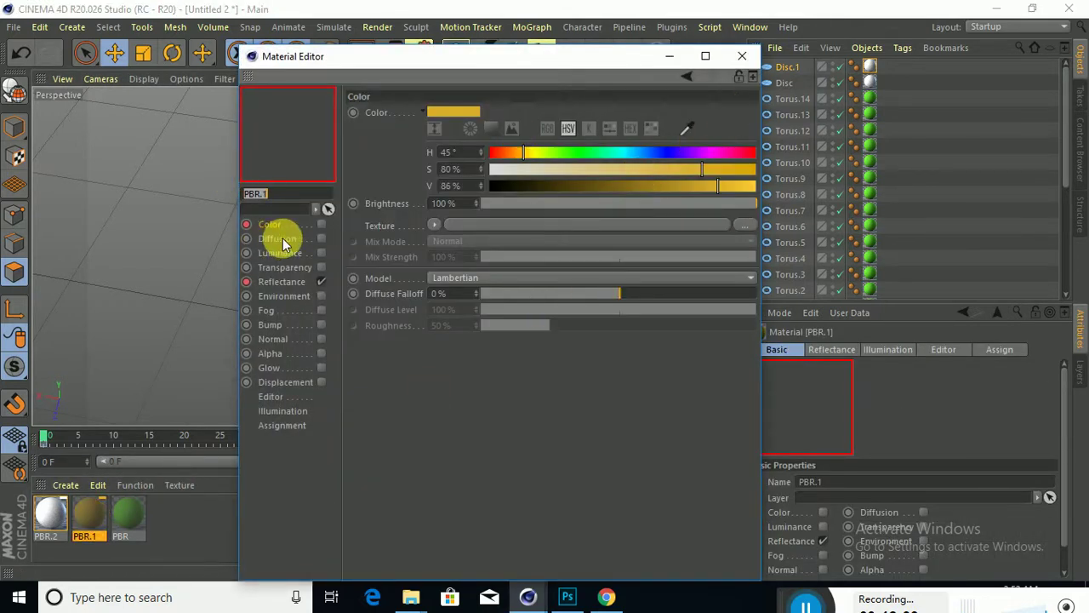
left_click(321, 223)
left_click(322, 282)
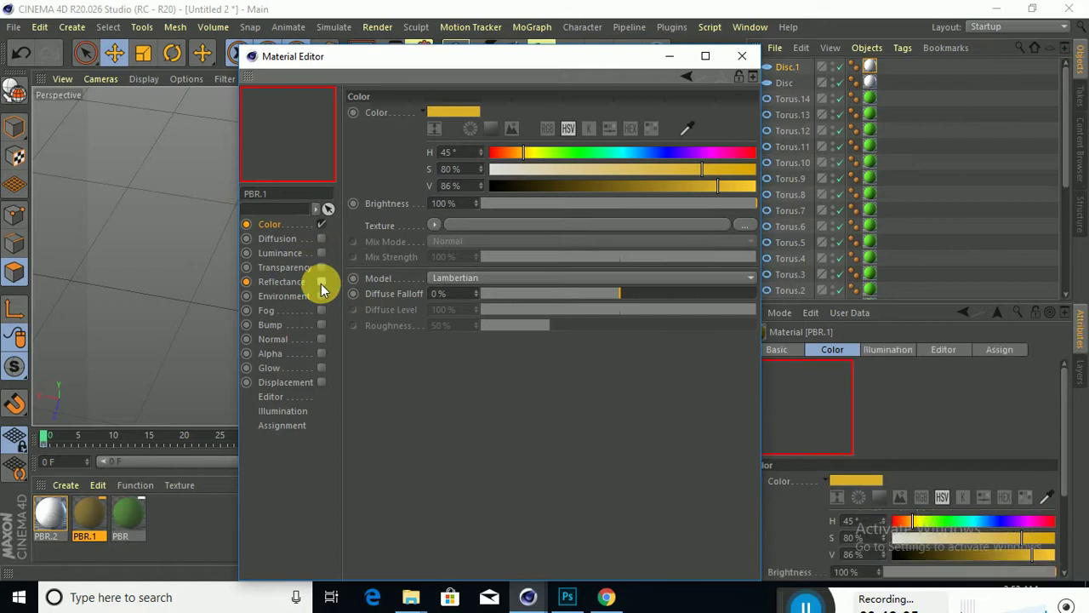
left_click(756, 55)
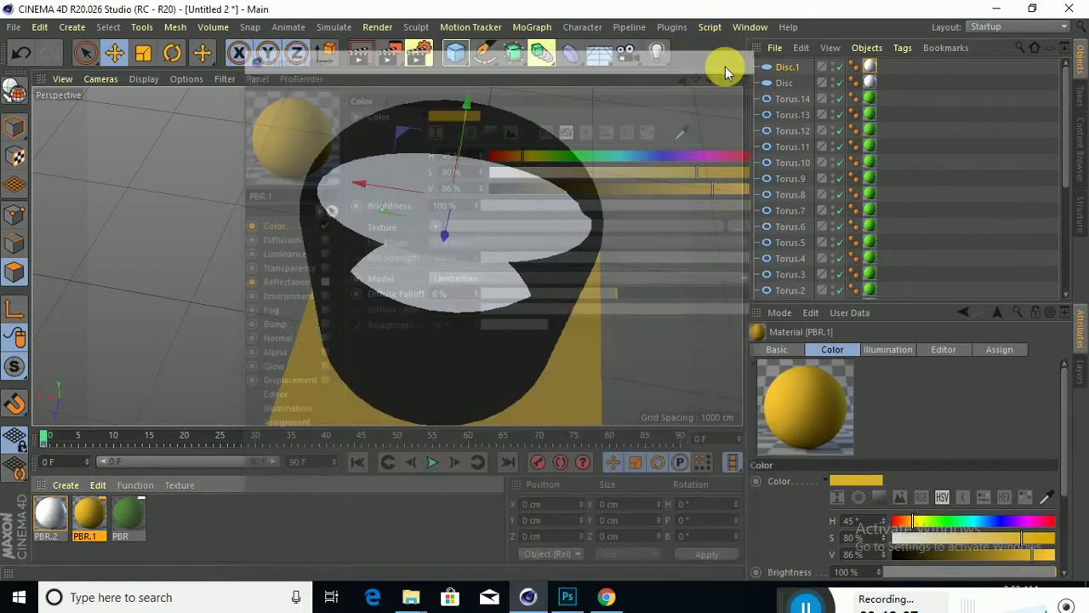
Step: Enable the Color channel and disable Reflectance in the blue PBR.2 material
double_click(49, 515)
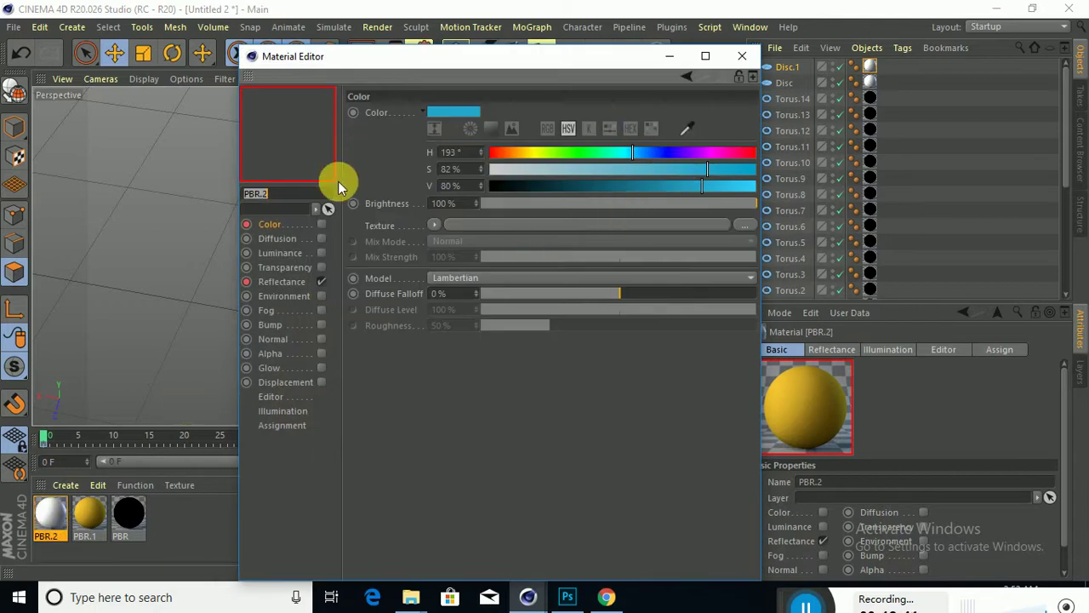
left_click(323, 224)
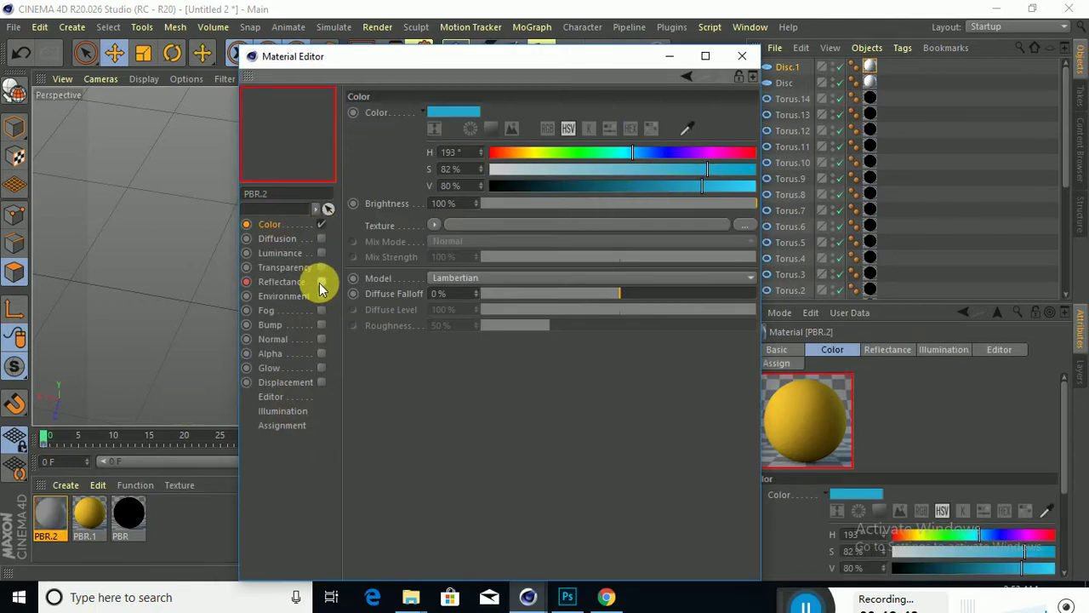
left_click(321, 282)
left_click(745, 59)
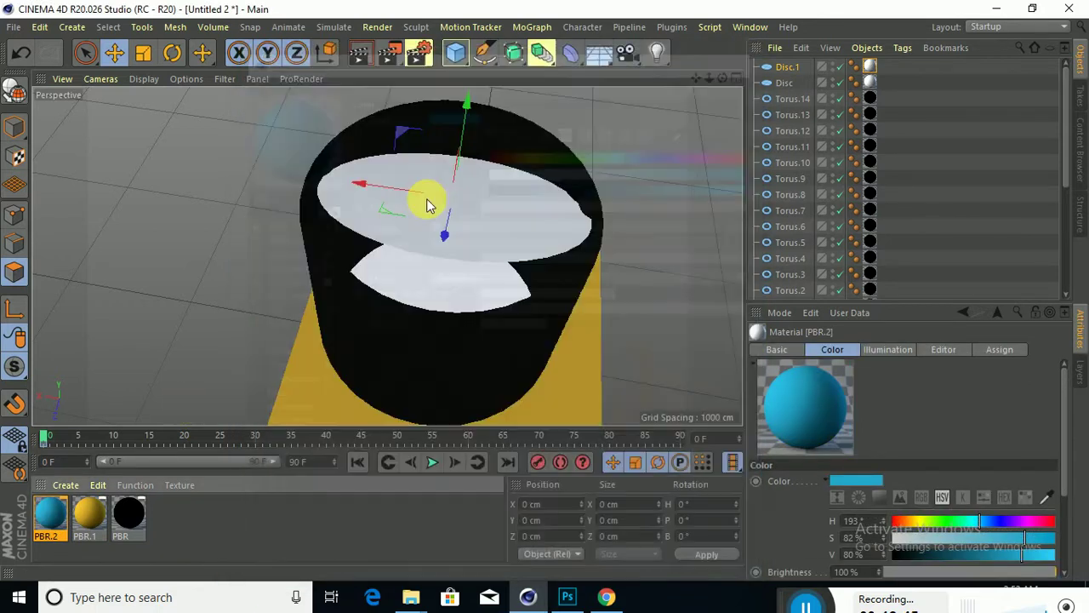
Step: Enable the Color channel of the PBR material used by the torus rings
double_click(123, 528)
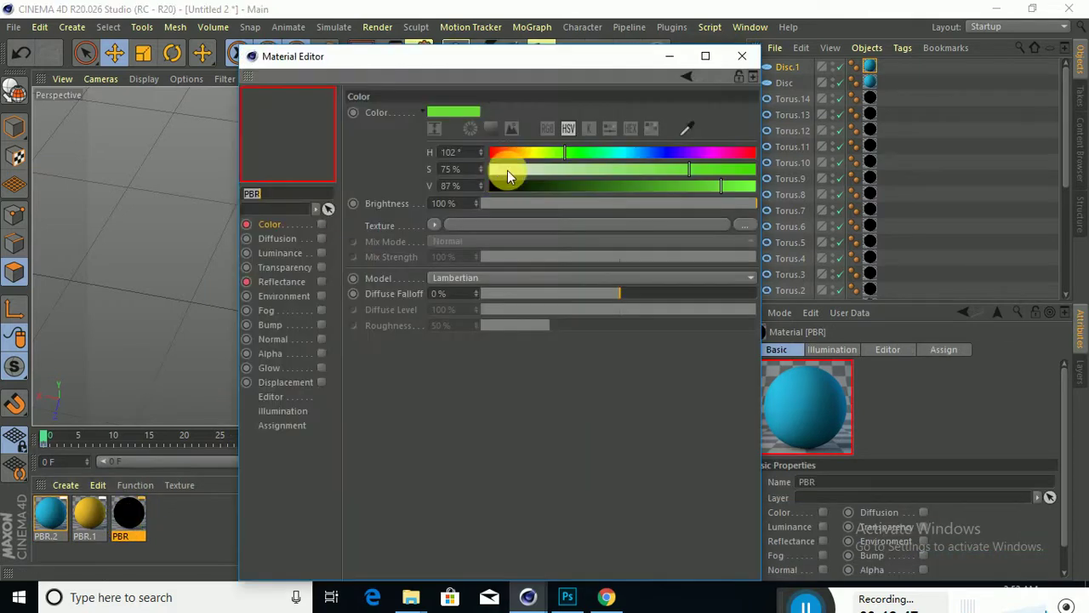
left_click(322, 222)
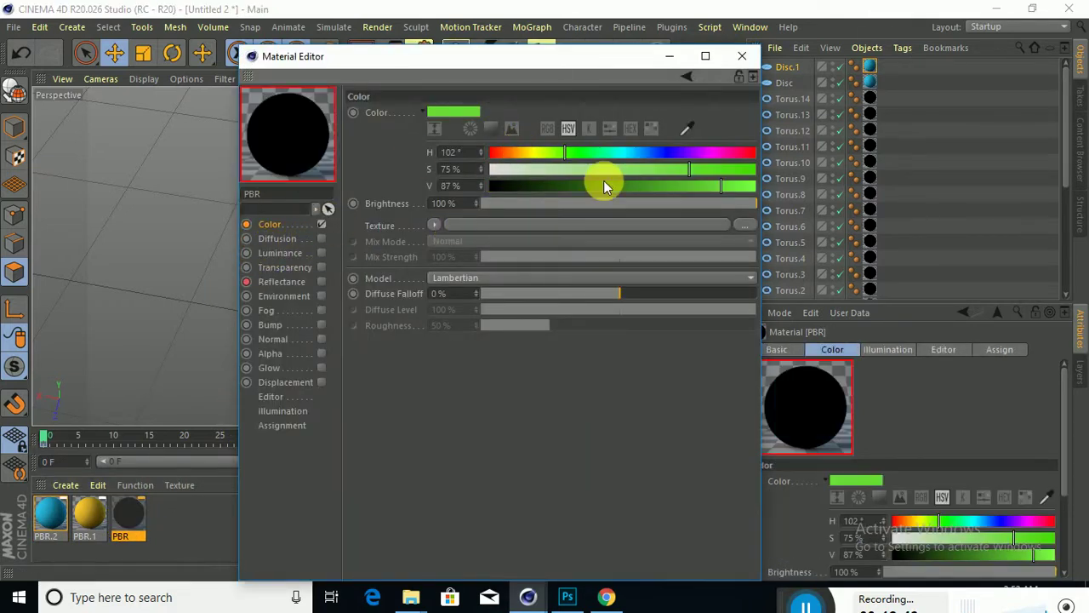
left_click(741, 57)
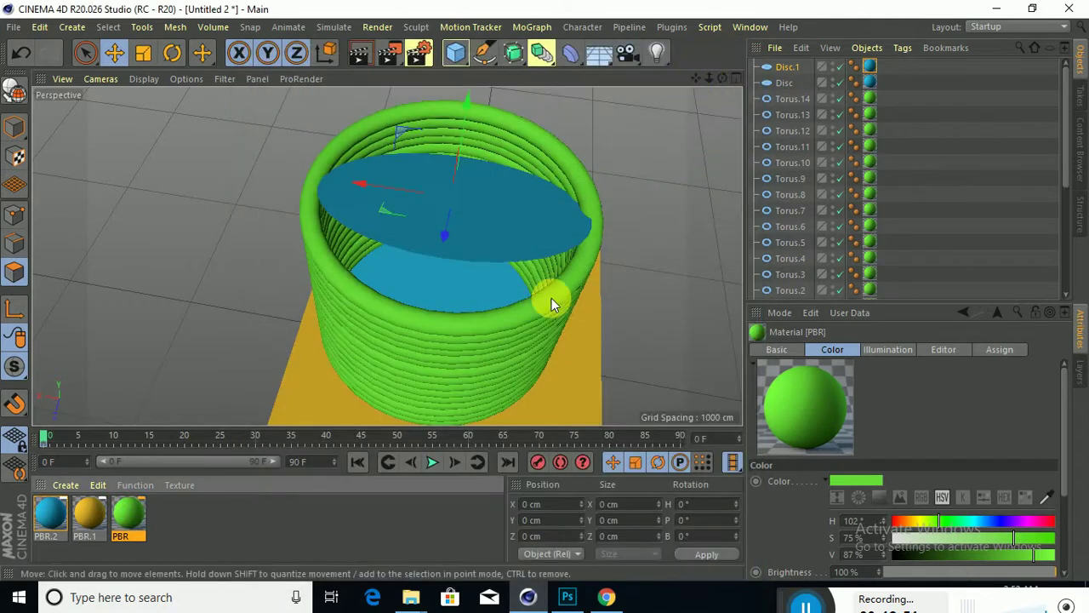
Step: Rotate the tilted upper disc back to level and adjust its height along Y so it sits just inside the top ring
left_click_drag(553, 338, 583, 348, "alt")
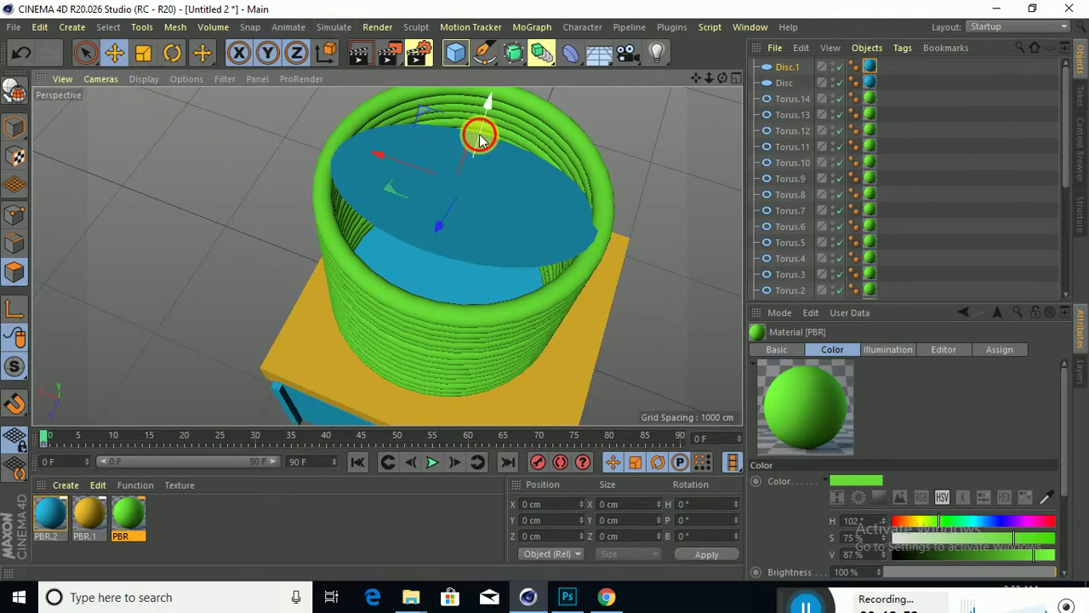
left_click_drag(479, 134, 479, 116)
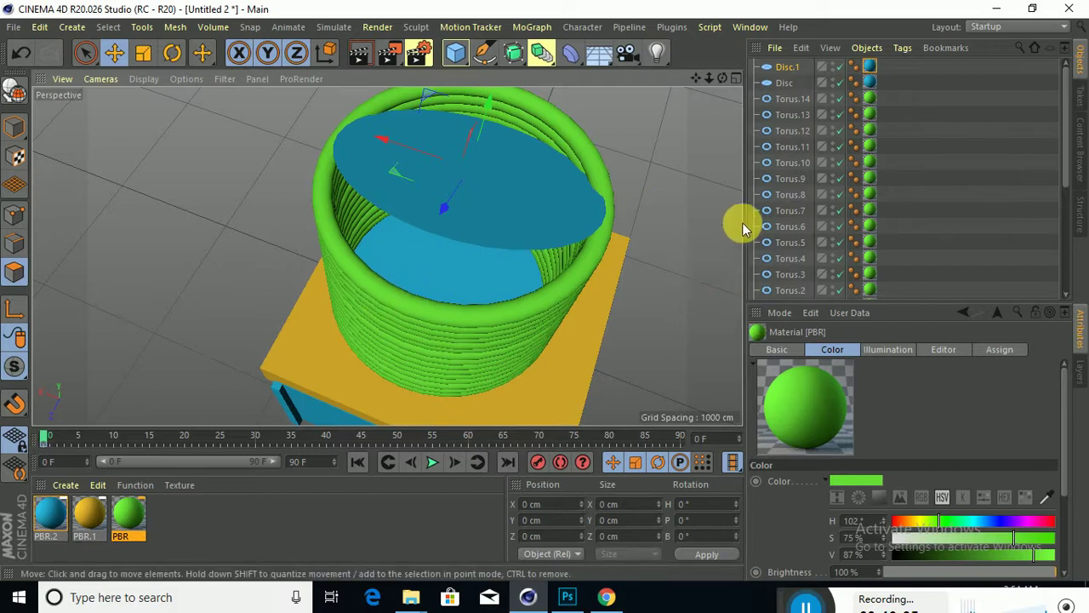
left_click_drag(474, 162, 323, 131)
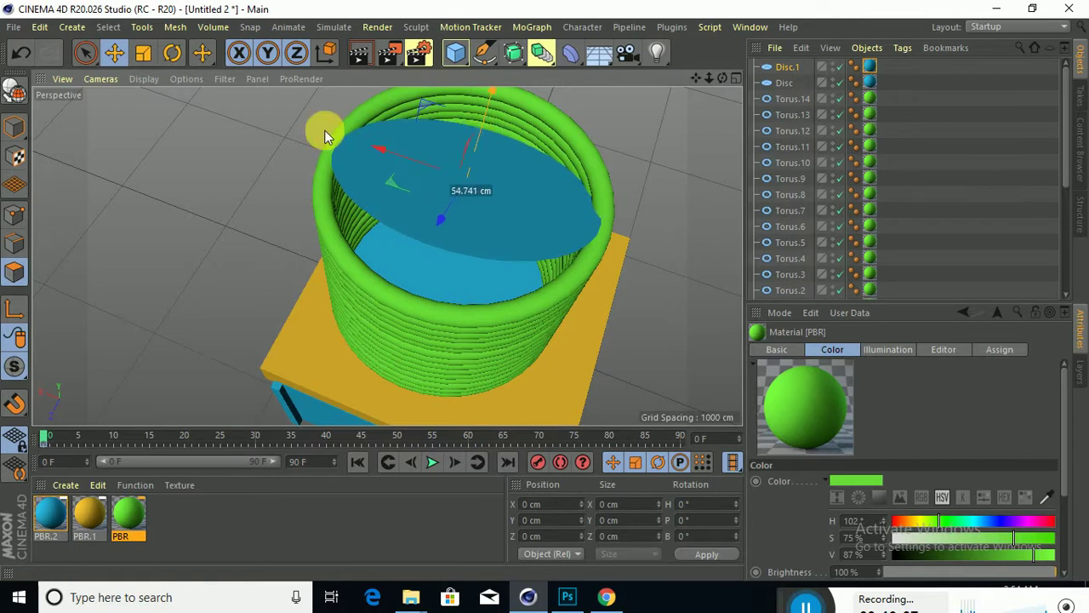
left_click(173, 54)
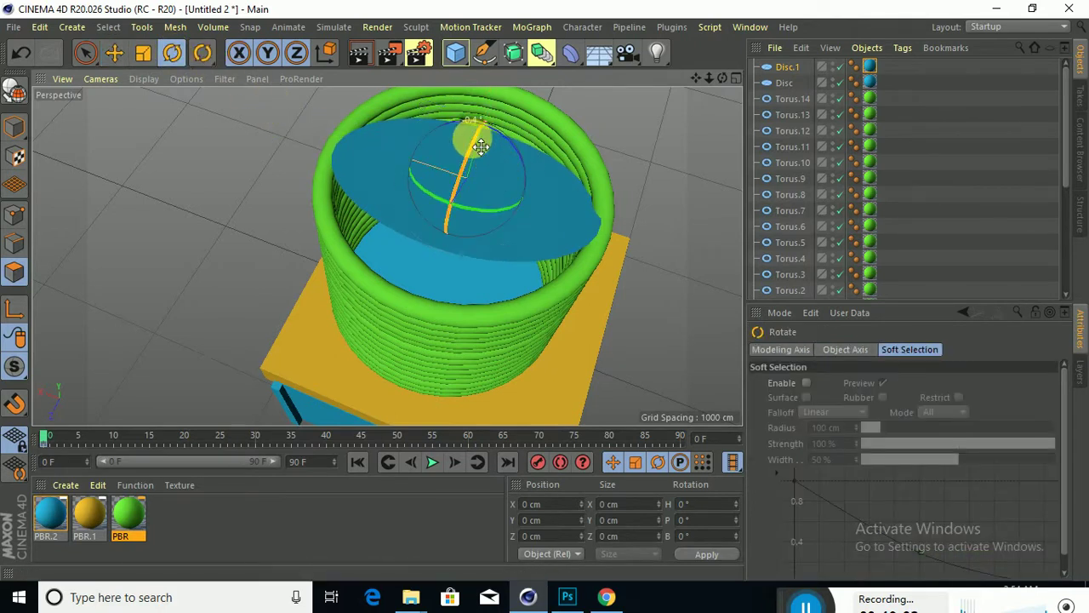
left_click_drag(453, 194, 458, 194)
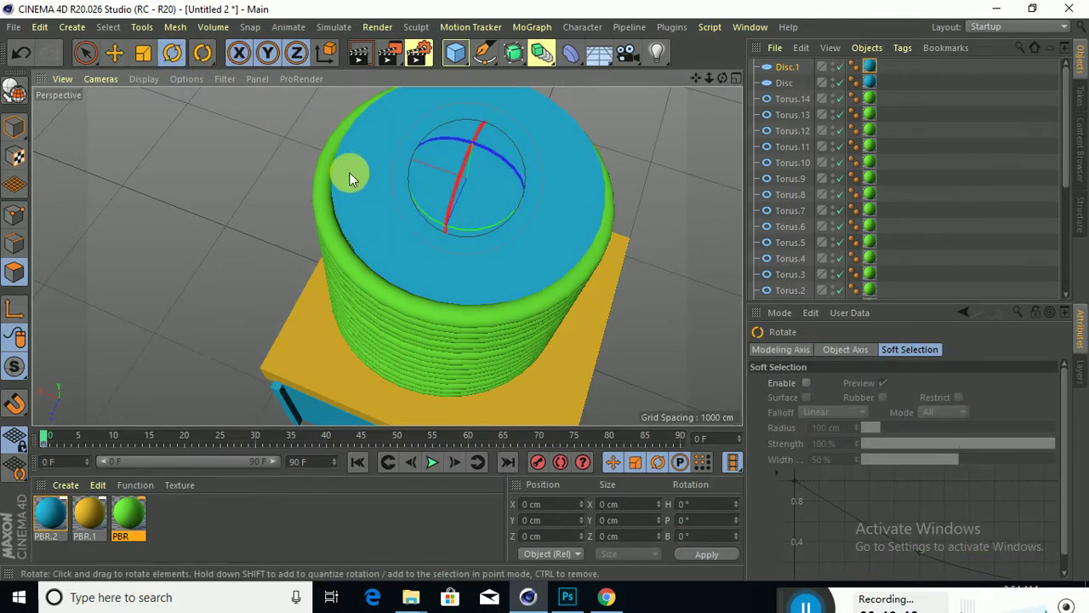
left_click(114, 53)
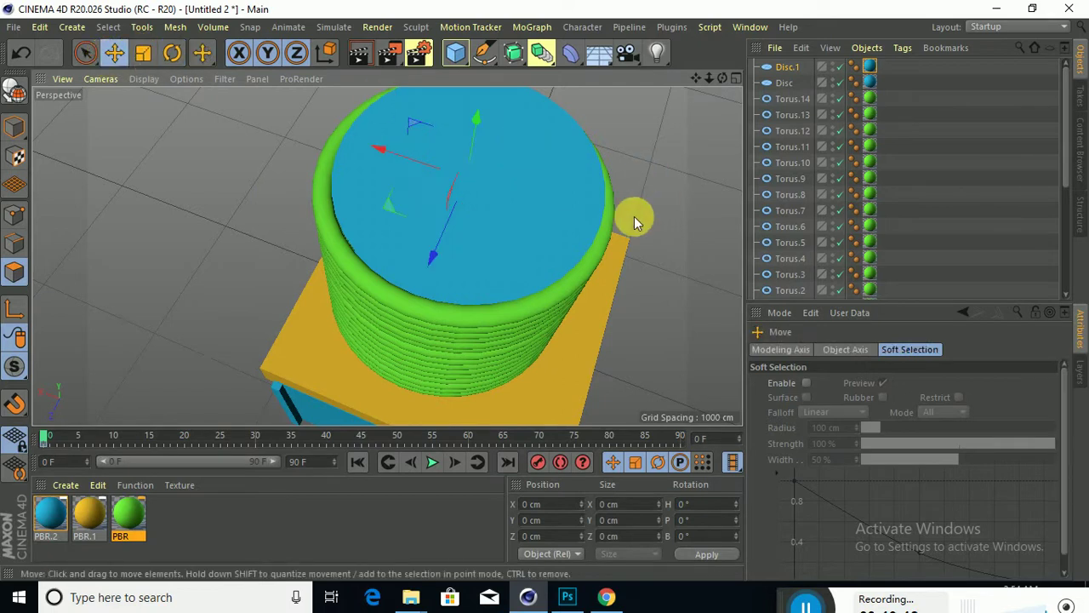
left_click_drag(452, 180, 465, 230)
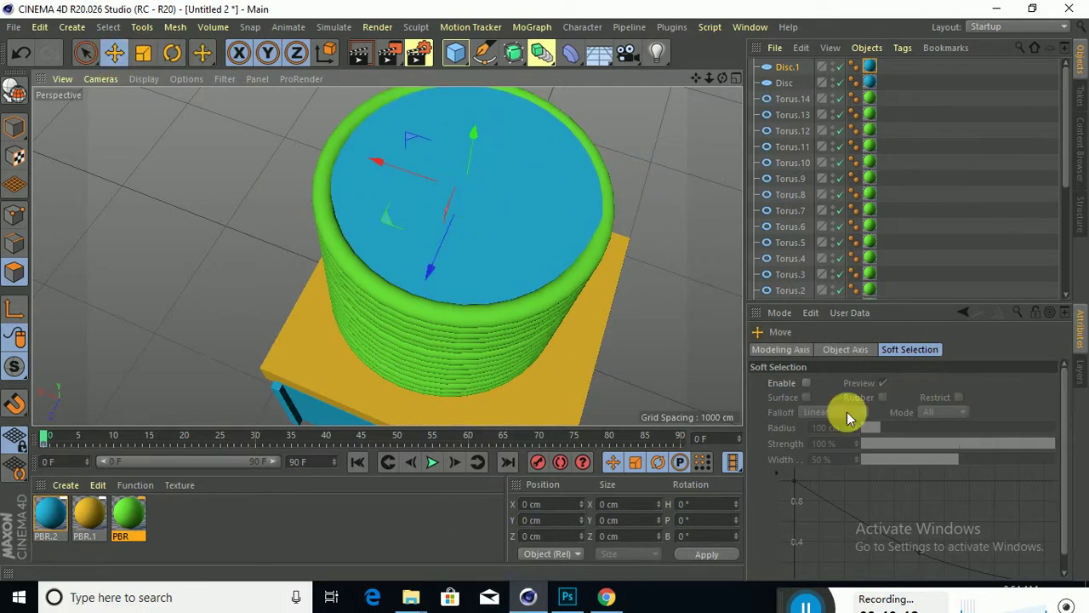
Step: Set the upper disc's inner radius to 215 cm and apply the yellow PBR.1 material to it
left_click(793, 67)
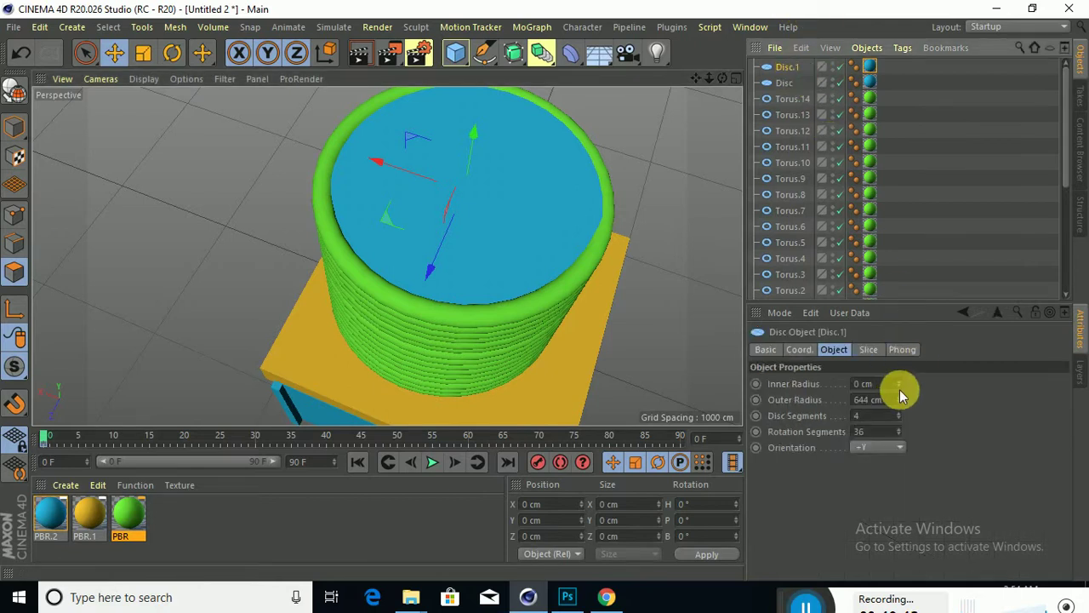
left_click_drag(899, 383, 900, 367)
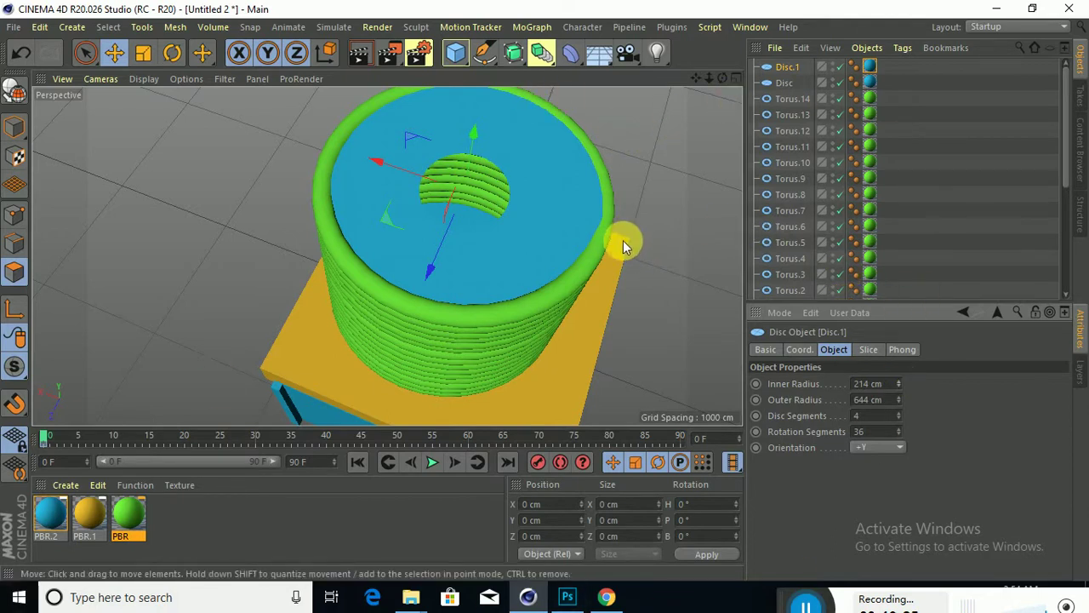
left_click_drag(529, 163, 458, 171, "alt")
left_click_drag(90, 512, 388, 231)
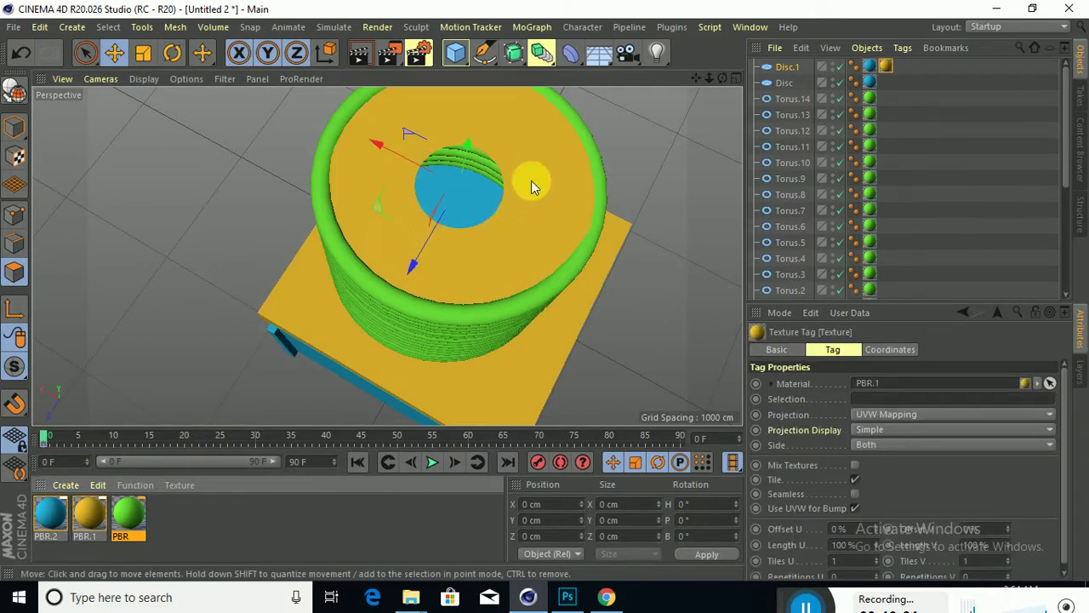
Step: Enlarge the opening in the upper disc by setting its inner radius to 306 cm
left_click_drag(536, 177, 409, 211, "alt")
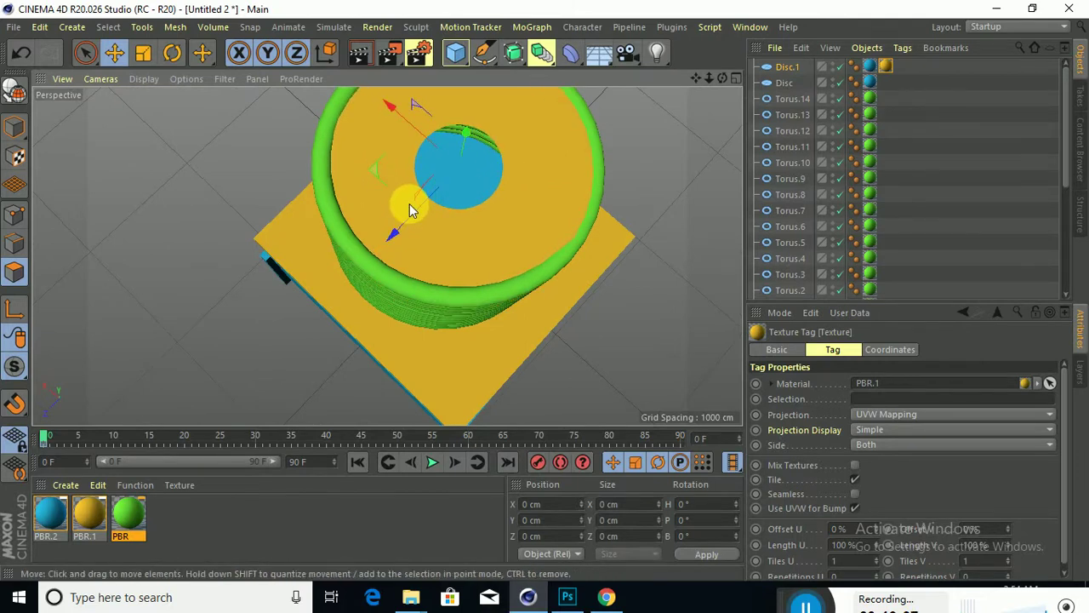
left_click(781, 68)
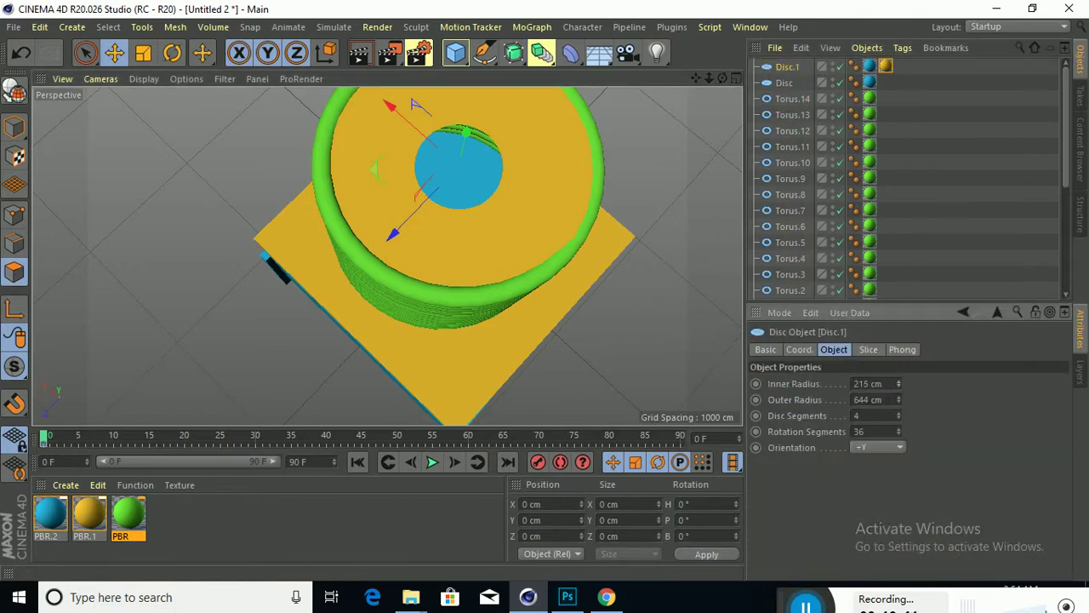
left_click_drag(899, 384, 918, 384)
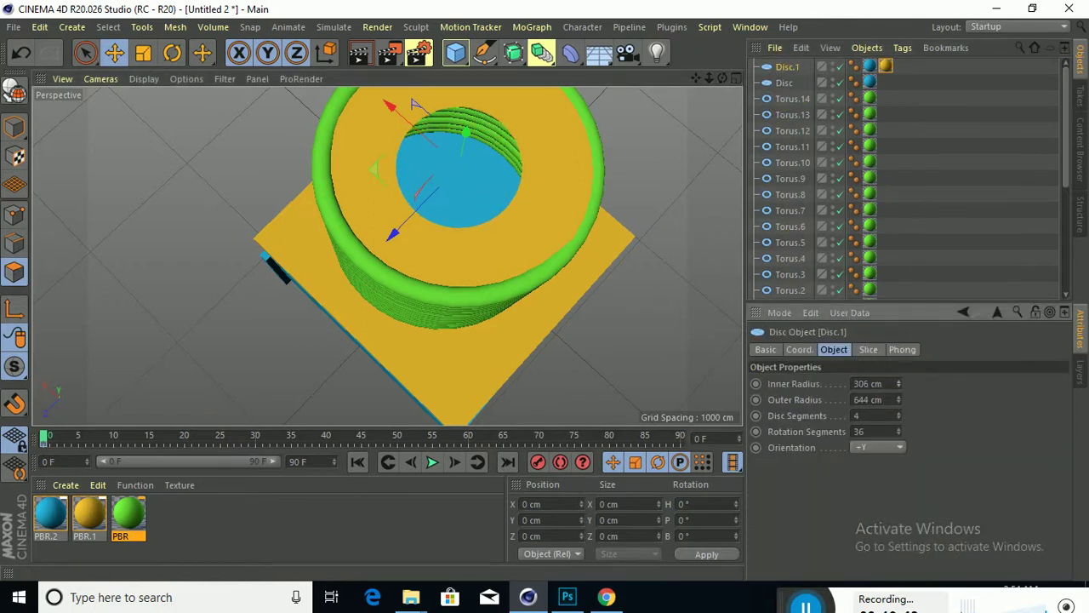
Step: Shift the yellow lid disc slightly along Z to centre it within the top green ring, and try a small rotation on it
left_click_drag(600, 311, 501, 166, "alt")
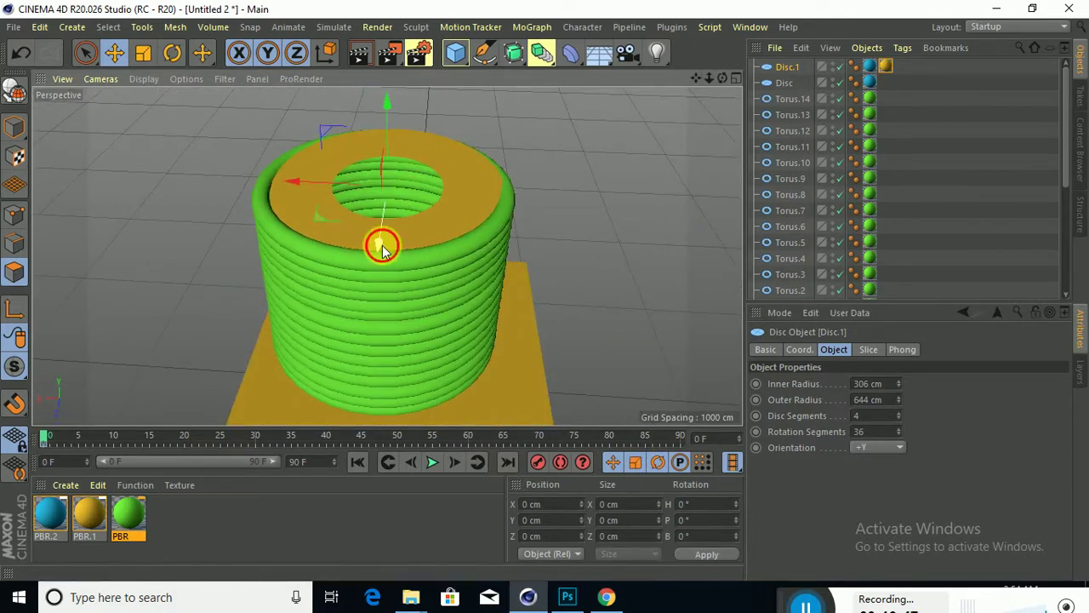
left_click_drag(382, 245, 384, 251)
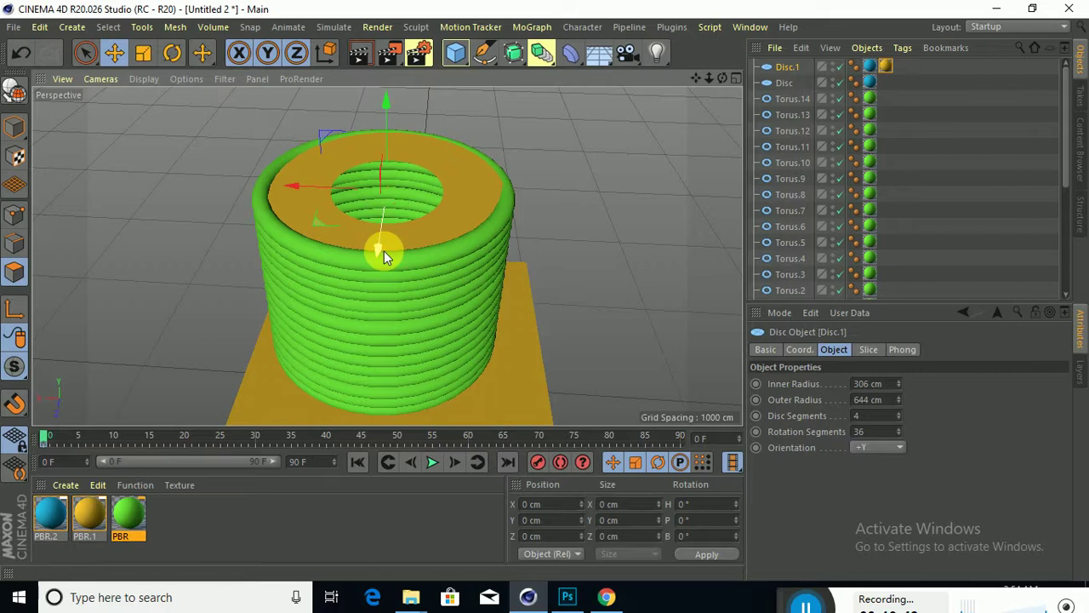
left_click(171, 53)
left_click_drag(380, 144, 392, 151)
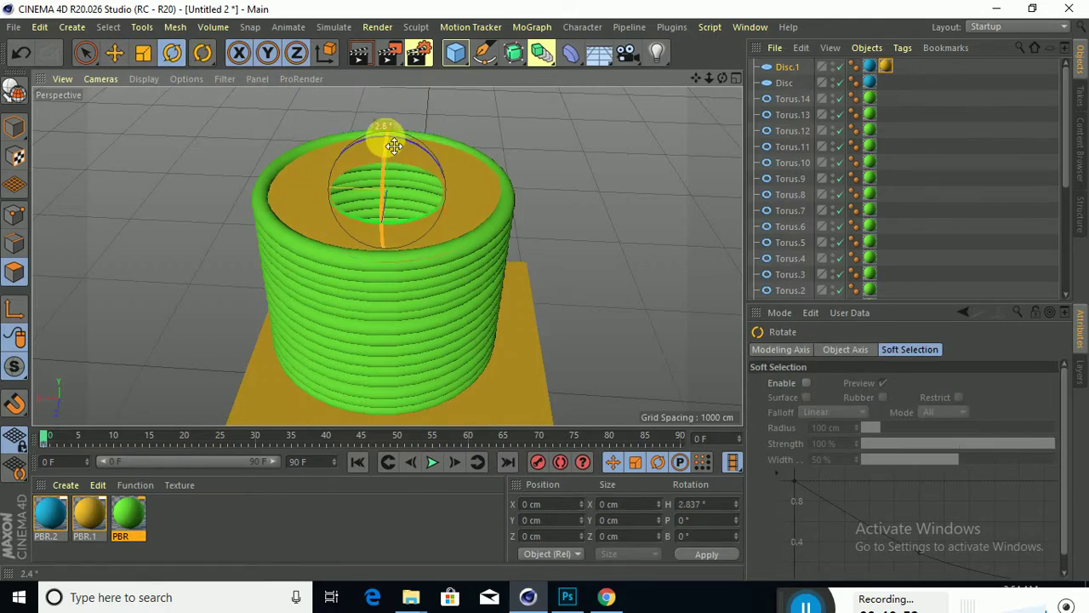
left_click(115, 55)
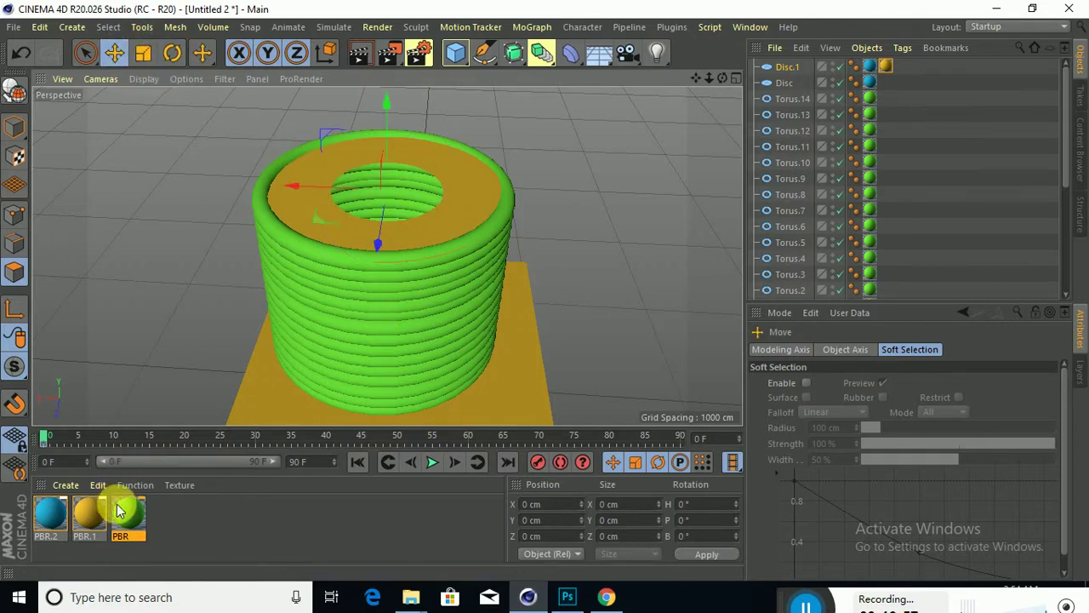
Step: Add a torus, raise it onto the opening in the yellow lid, and set its ring radius to 258 cm
left_click(472, 67)
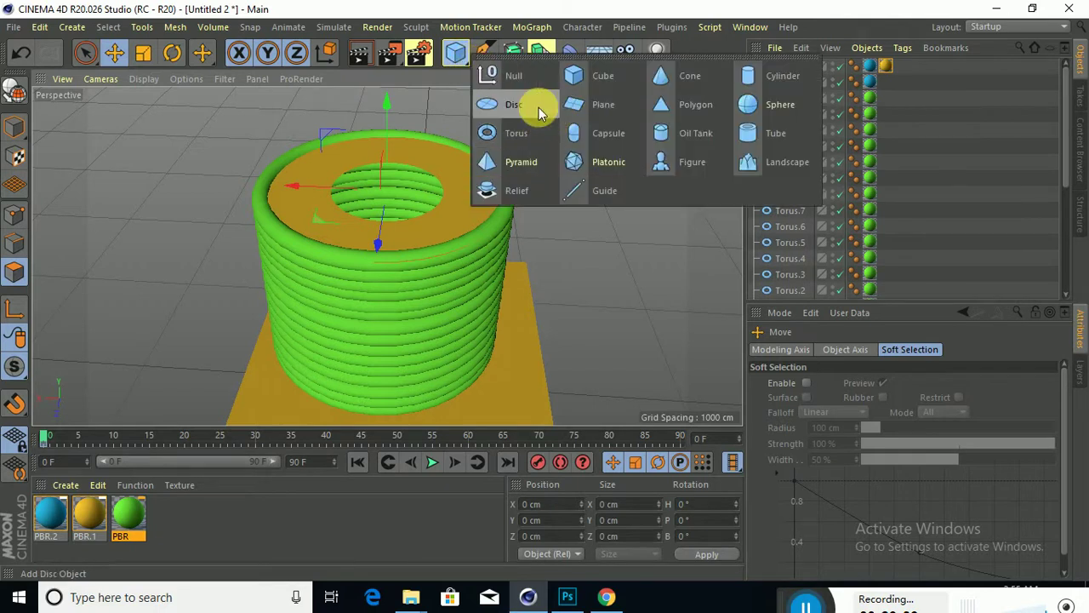
left_click(516, 132)
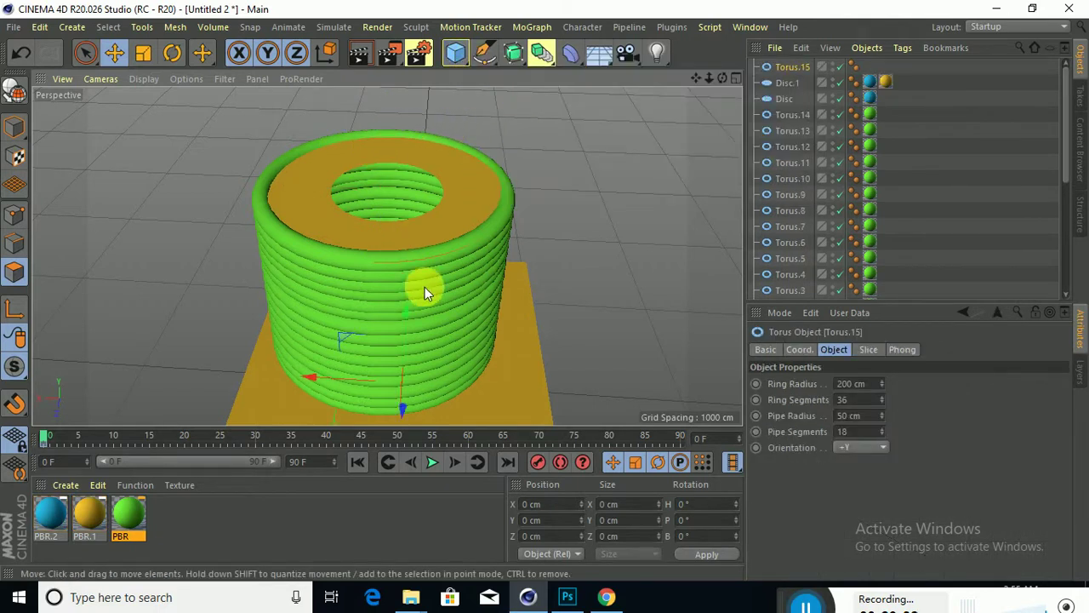
left_click_drag(406, 316, 406, 291)
mouse_move(369, 198)
left_mouse_down()
mouse_move(325, 168)
mouse_move(372, 204)
mouse_move(381, 236)
mouse_move(370, 212)
left_mouse_up()
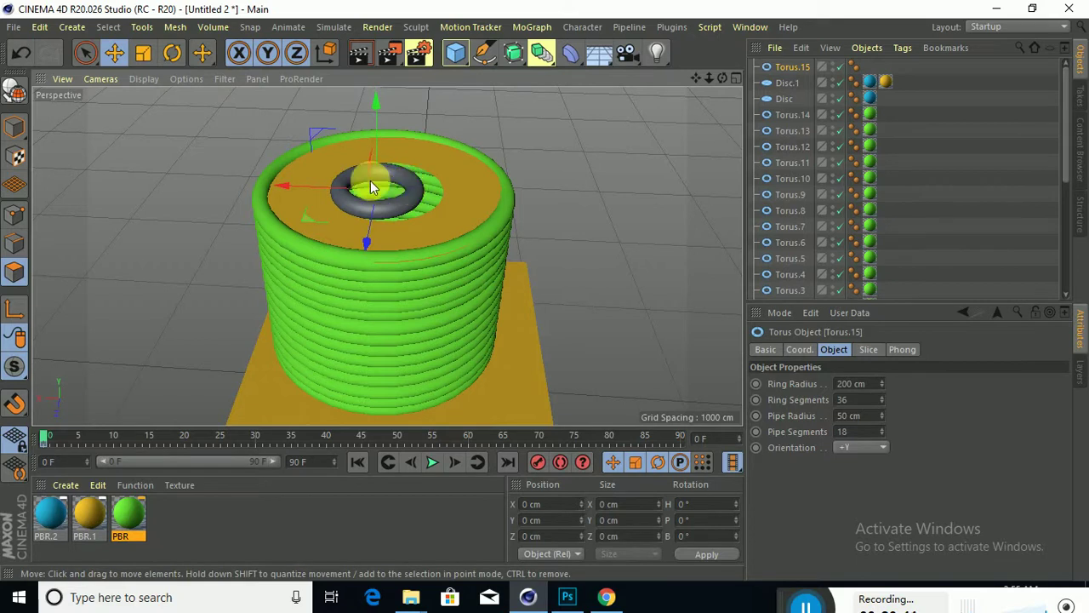
left_click_drag(370, 186, 323, 181)
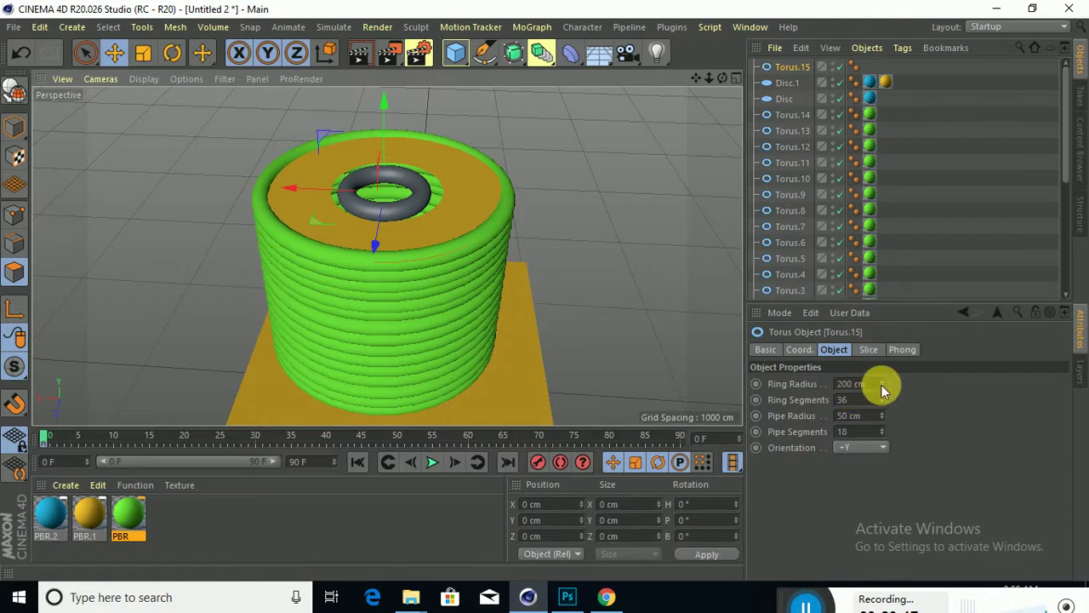
mouse_move(882, 383)
left_mouse_down()
mouse_move(910, 371)
mouse_move(882, 382)
left_mouse_up()
left_click_drag(423, 227, 312, 189)
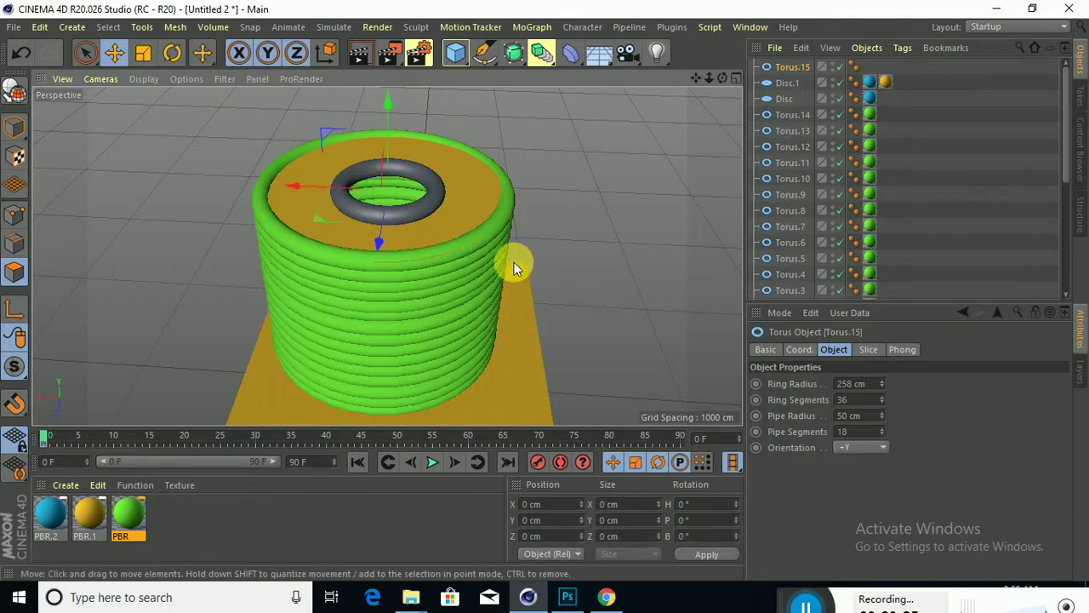
Step: Centre the new torus over the lid opening along X and Z, then enlarge its ring radius to 279 cm
left_click_drag(518, 234, 386, 241, "alt")
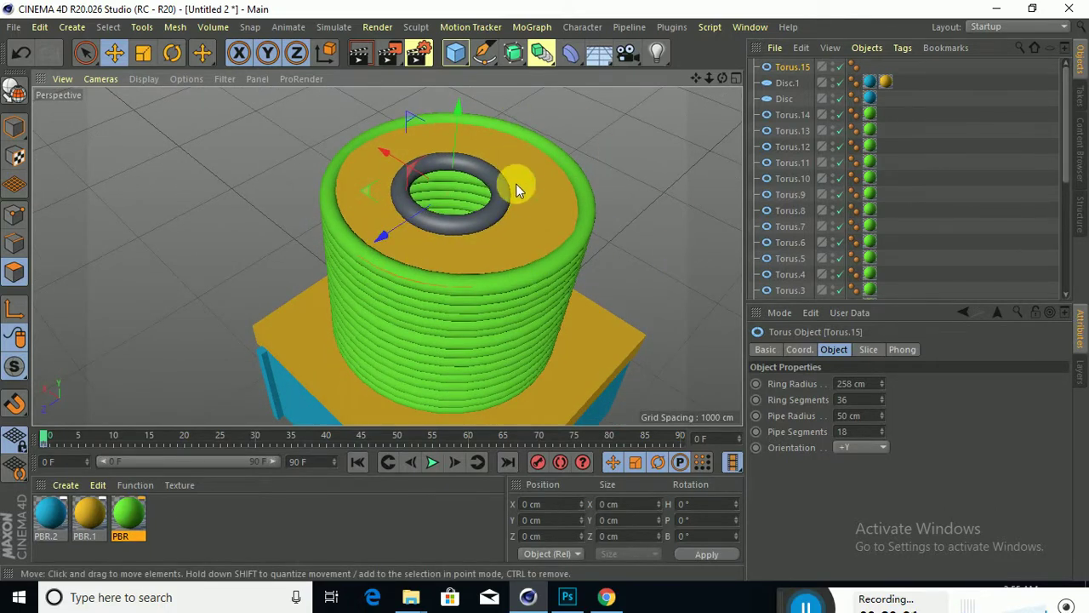
left_click_drag(515, 182, 463, 294, "alt")
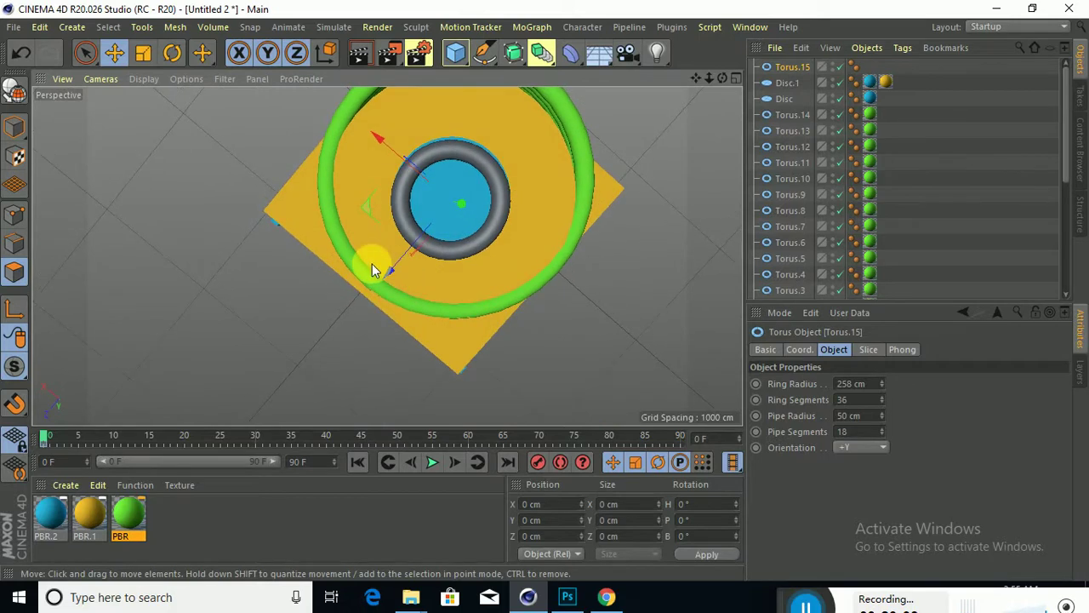
left_click_drag(390, 267, 378, 253)
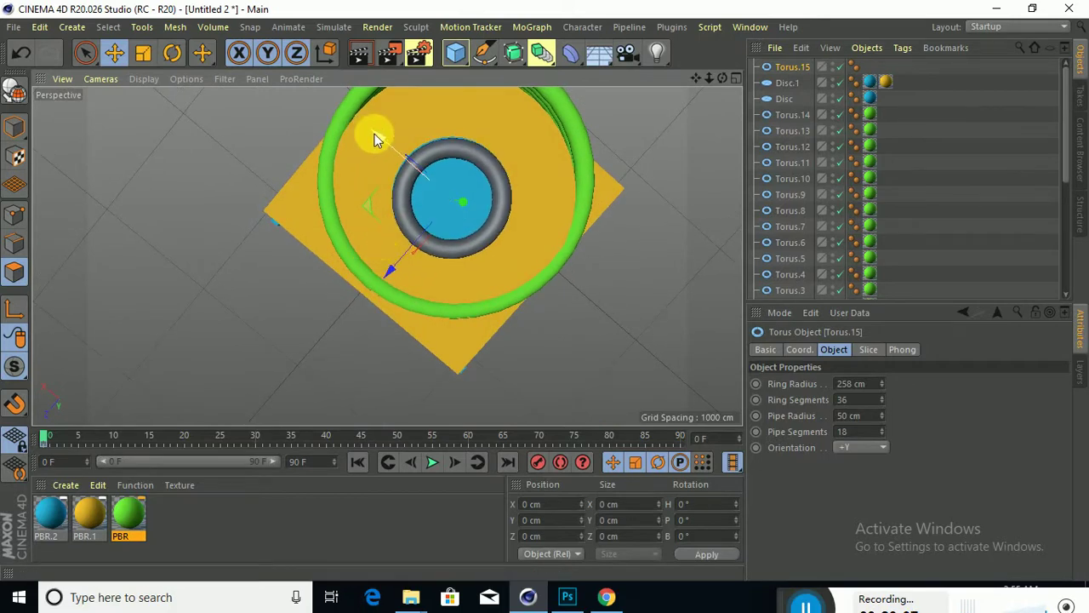
left_click_drag(374, 134, 377, 135)
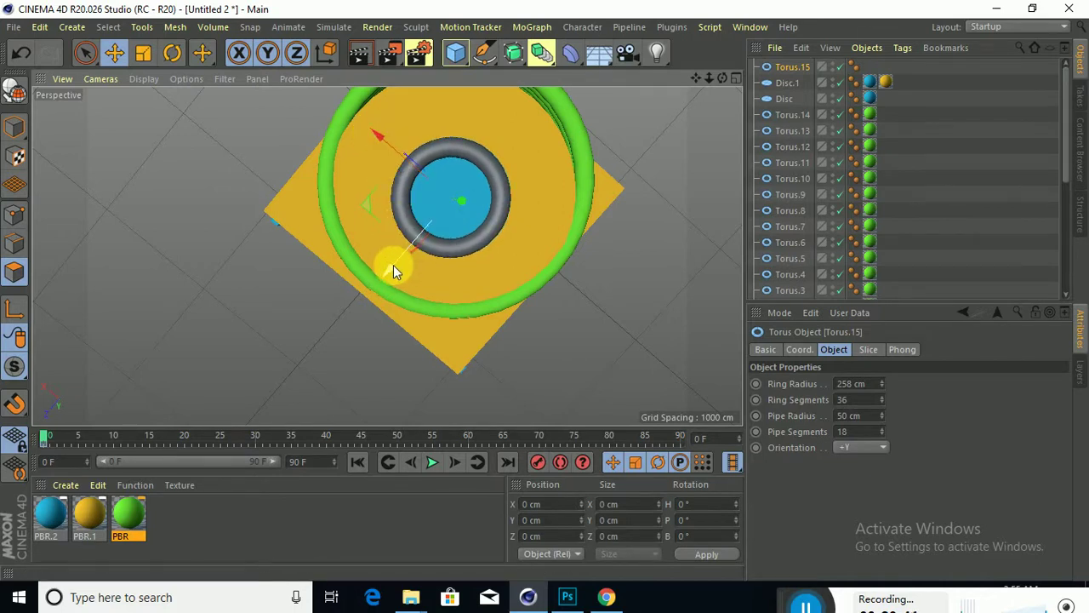
left_click_drag(393, 264, 391, 261)
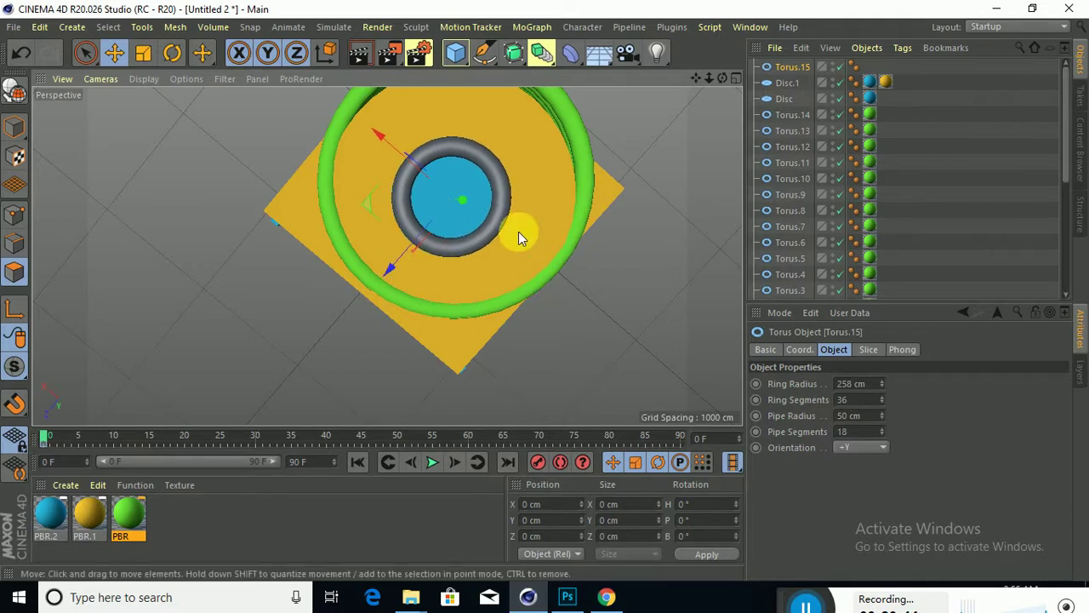
left_click_drag(518, 231, 520, 110, "alt")
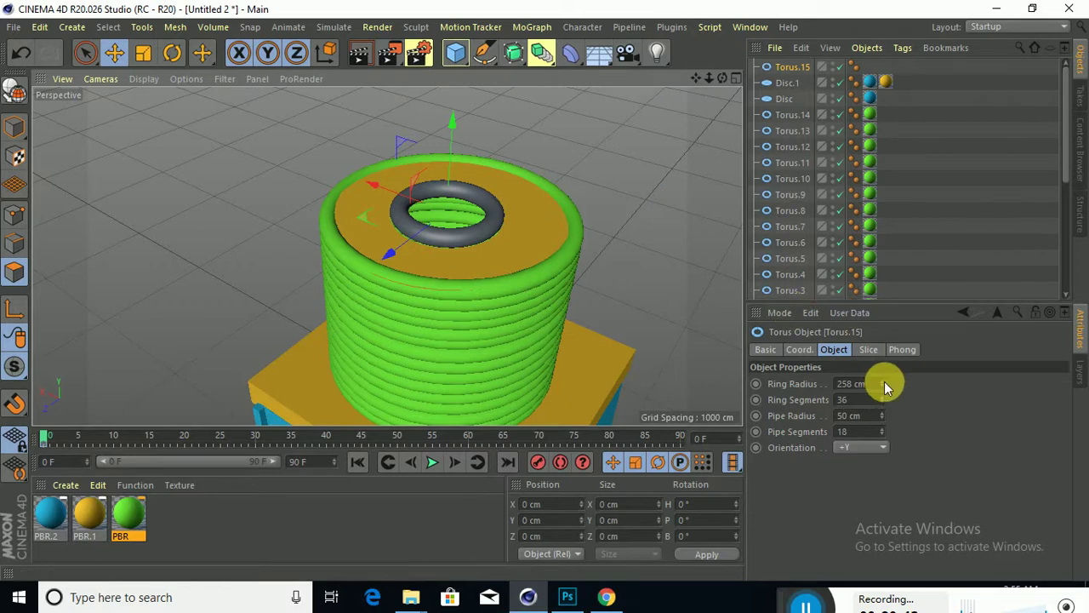
left_click_drag(881, 383, 880, 380)
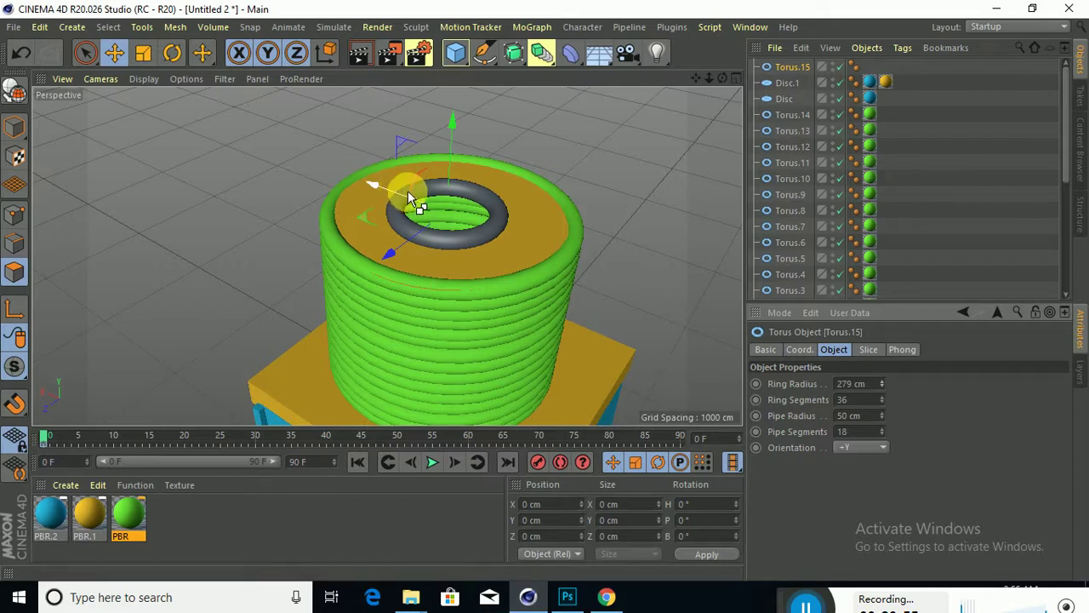
Step: Duplicate the grey torus around the lid opening and raise the copy along Y to stack it on the original
key("ctrl+c")
key("ctrl+v")
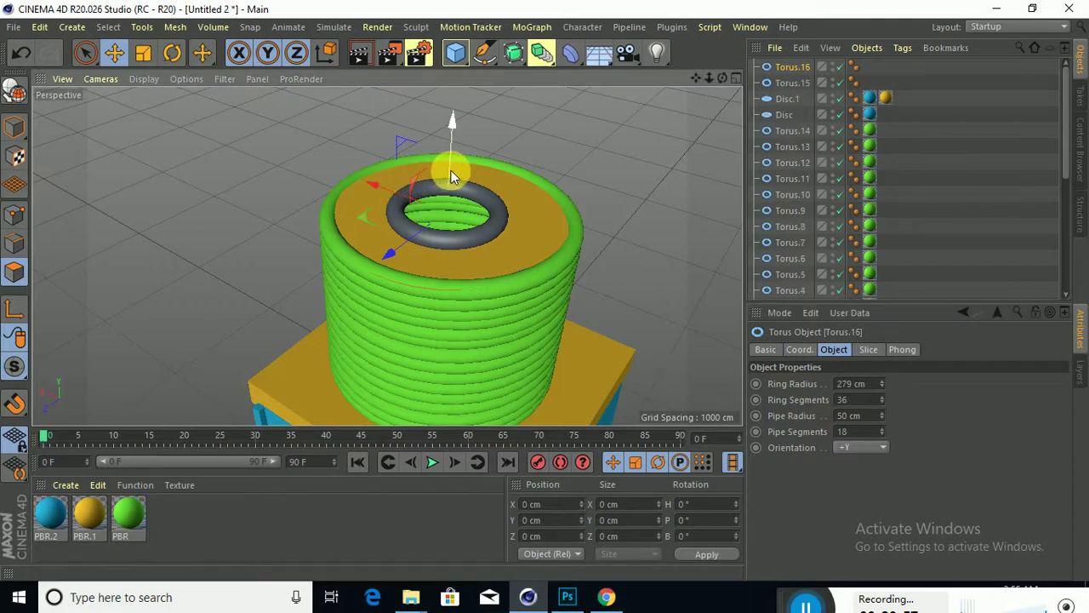
left_click_drag(451, 170, 450, 162)
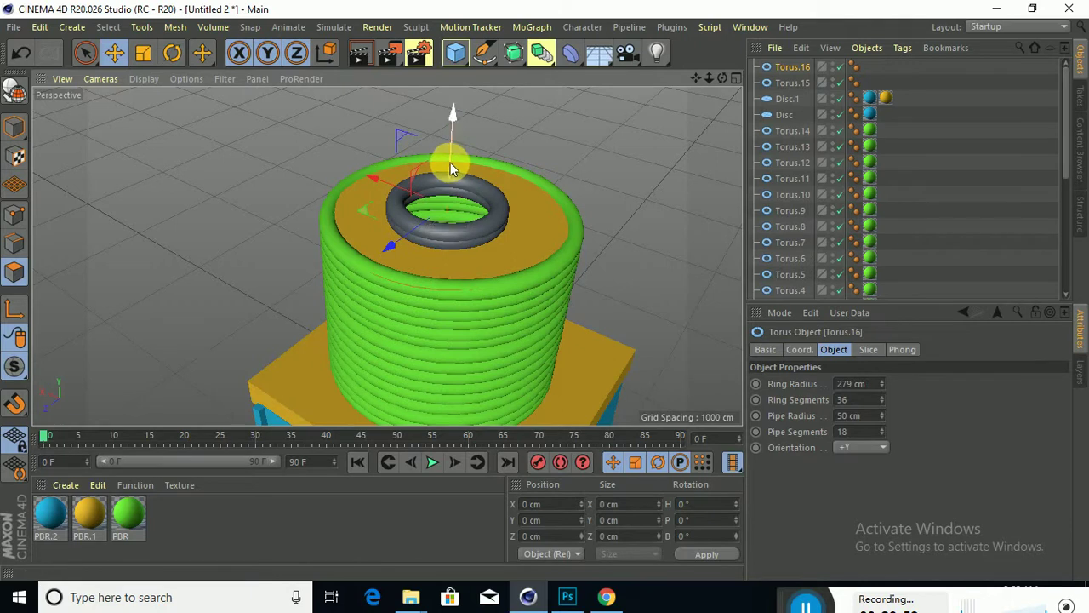
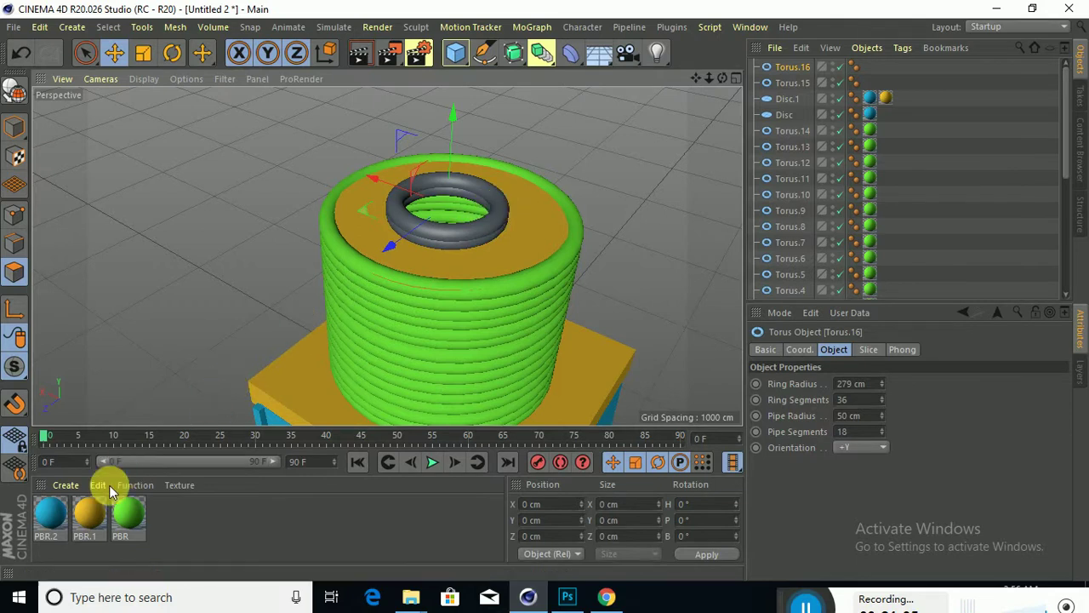
Step: Apply the blue PBR.2 material to both stacked tori around the lid opening
left_click_drag(90, 519, 377, 269)
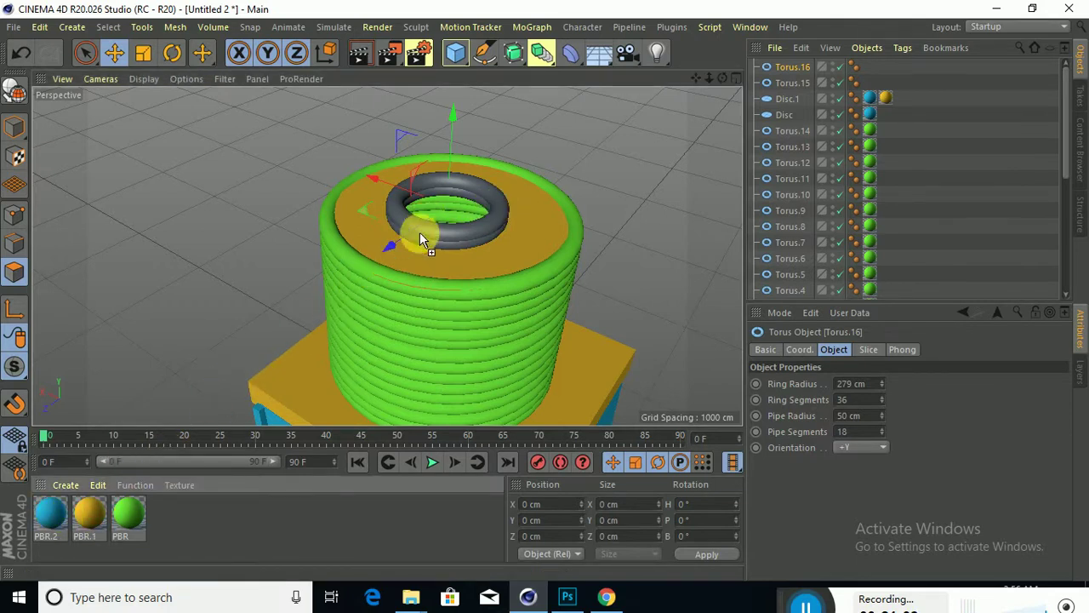
left_click_drag(420, 232, 419, 234)
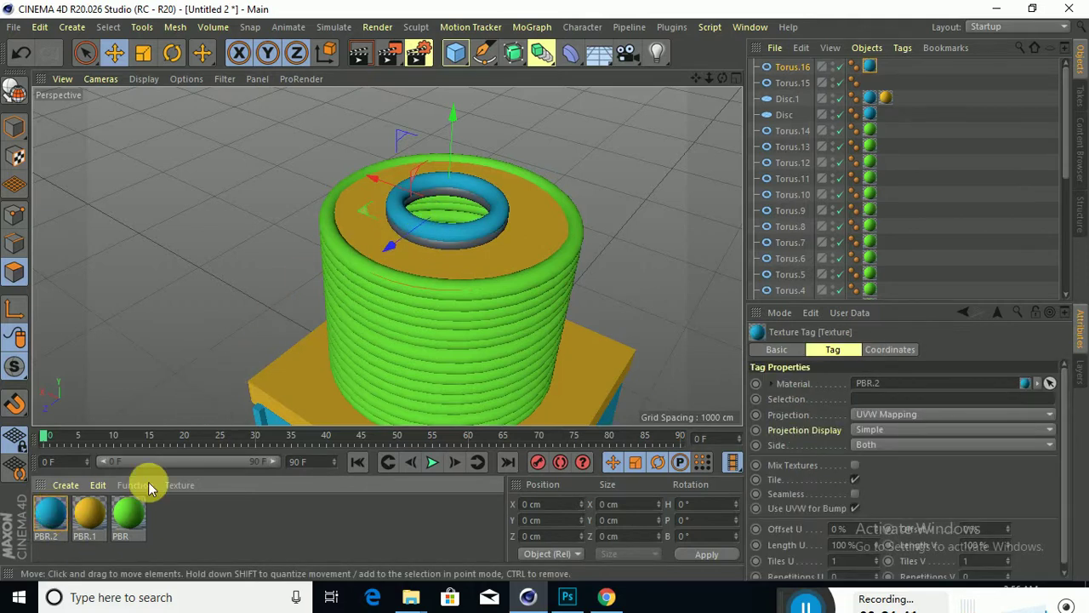
left_click_drag(426, 247, 426, 250)
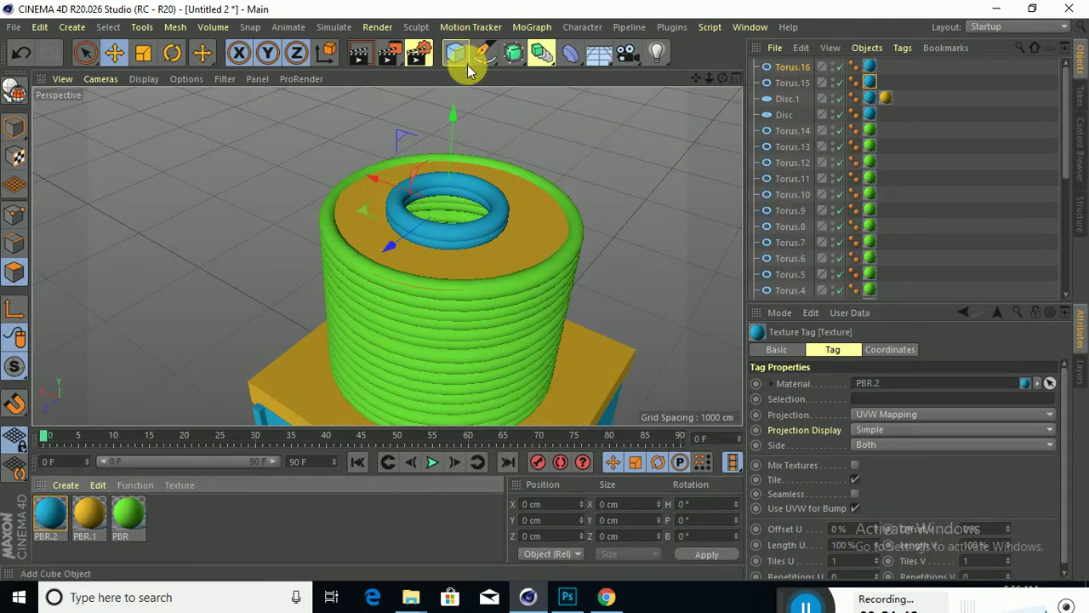
Step: Add a disc, raise it above the blue rings, and shift it horizontally over their opening
left_click_drag(467, 65, 529, 111)
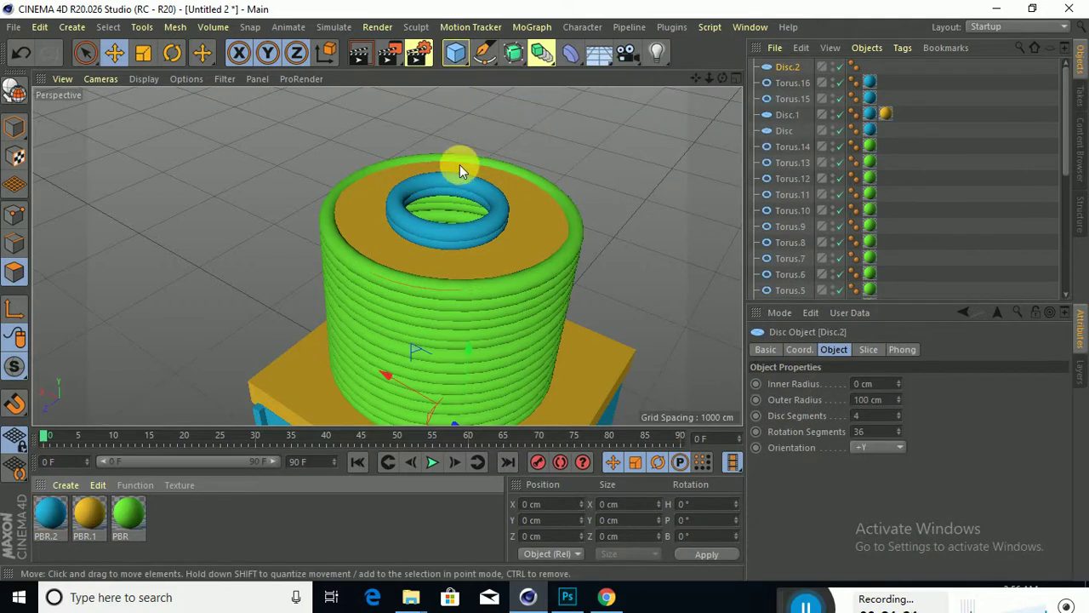
left_click_drag(450, 226, 449, 85)
left_click_drag(451, 264, 451, 256)
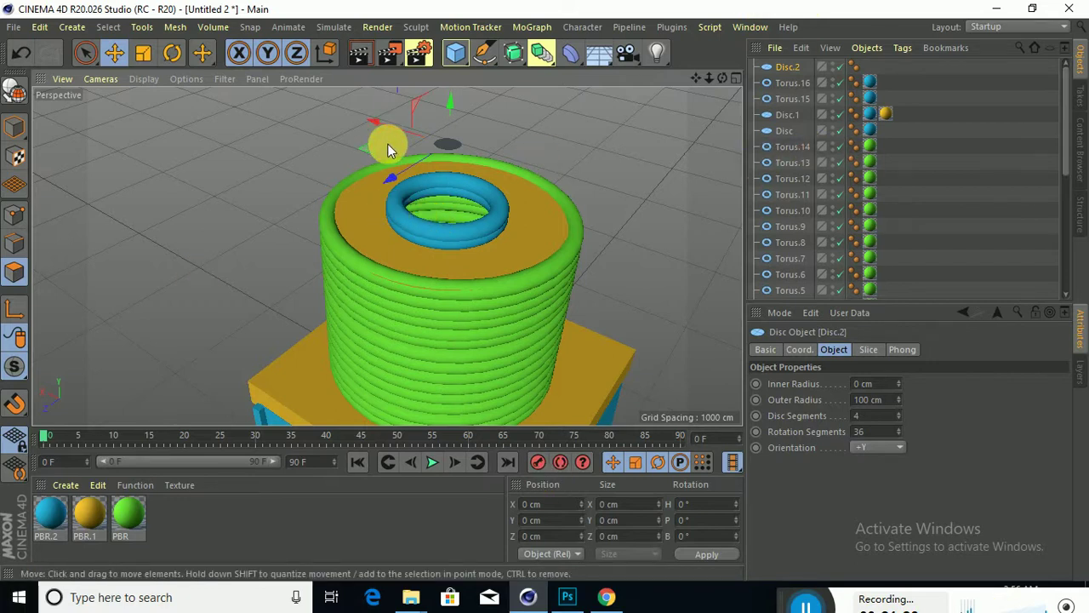
mouse_move(390, 178)
left_mouse_down()
mouse_move(402, 175)
mouse_move(426, 206)
mouse_move(396, 284)
mouse_move(410, 173)
left_mouse_up()
left_click_drag(344, 151, 437, 150)
left_click_drag(564, 178, 423, 219, "alt")
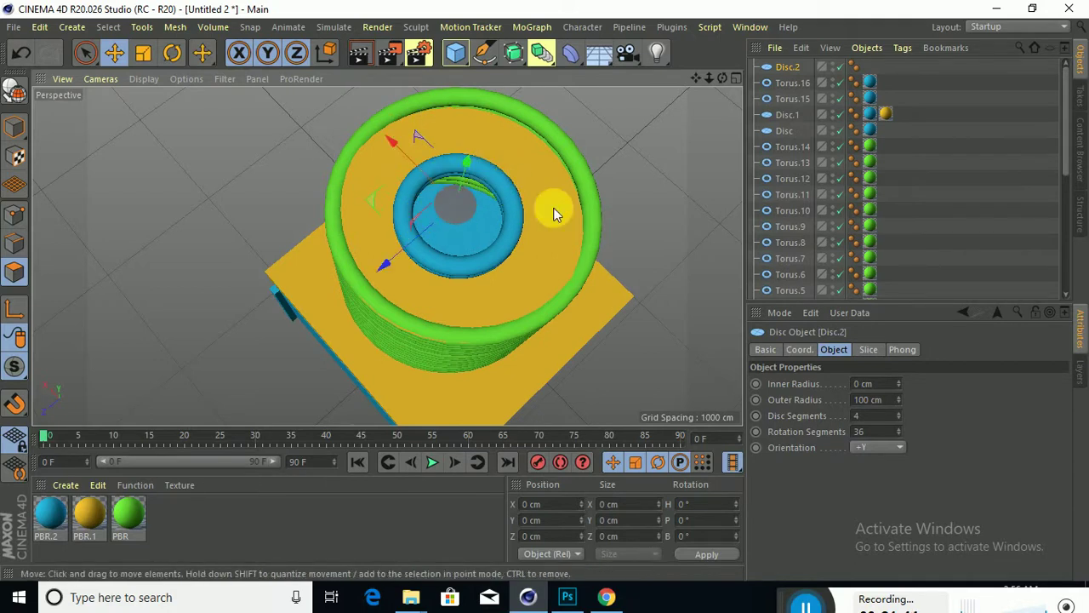
Step: Set the new disc's inner radius to 0 cm and outer radius to 216 cm, and centre it over the blue rings
left_click(899, 380)
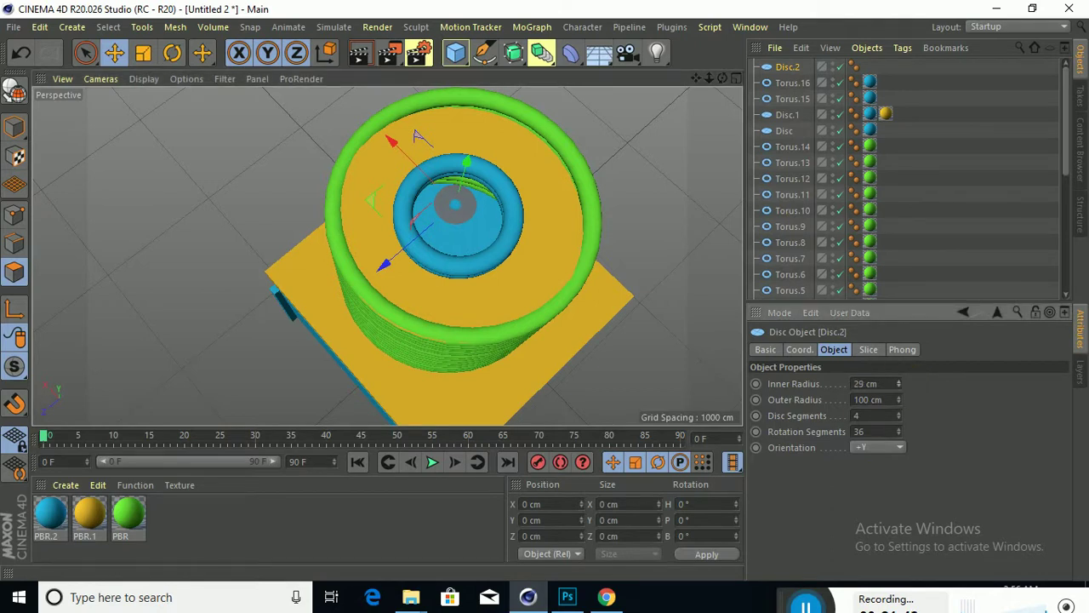
left_click_drag(899, 380, 899, 383)
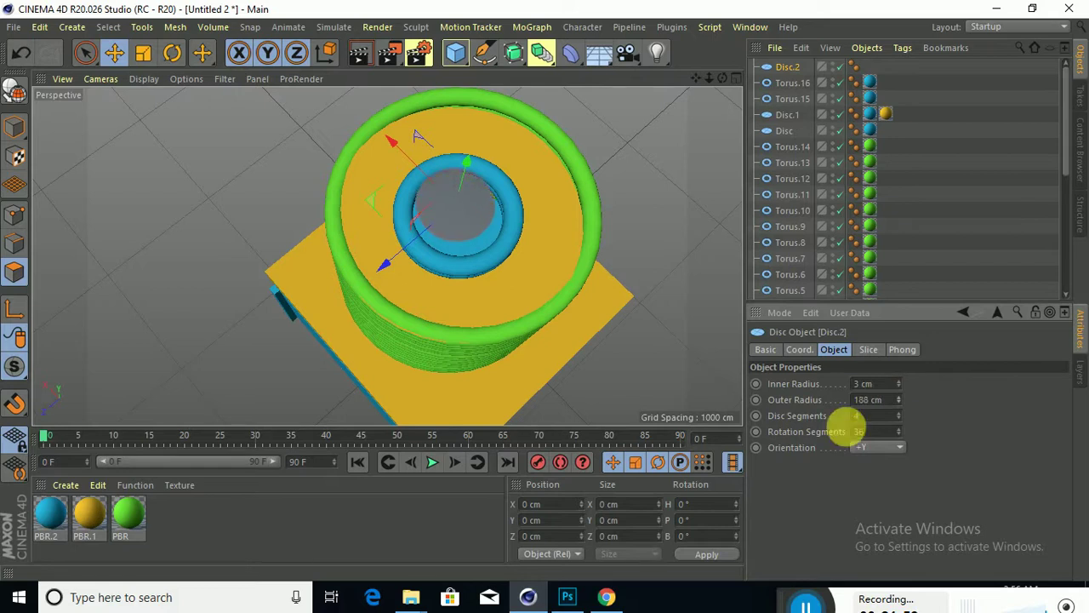
left_click_drag(403, 151, 418, 176)
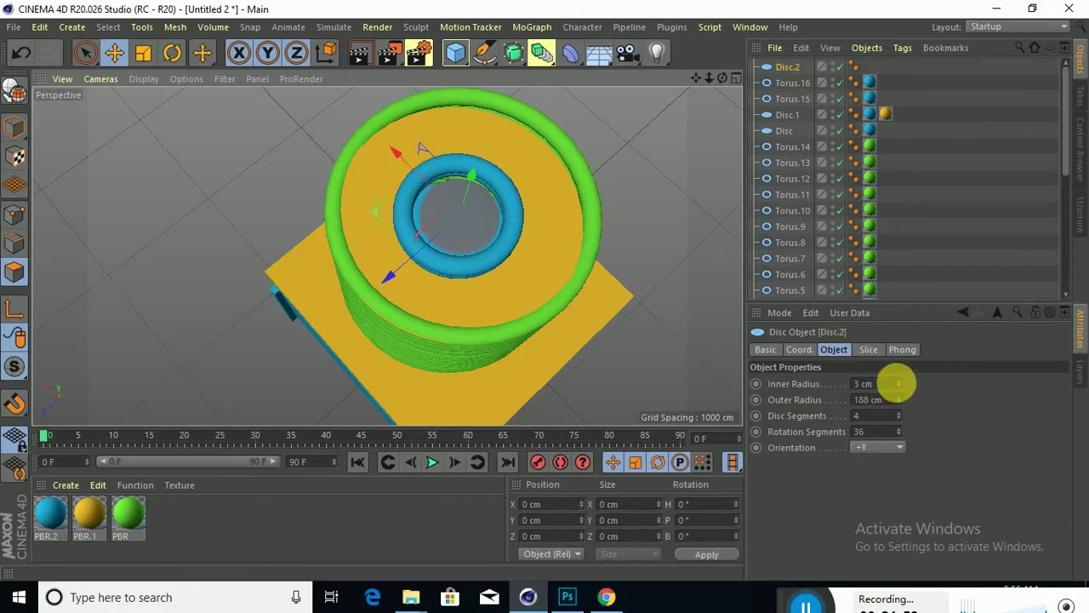
left_click(899, 383)
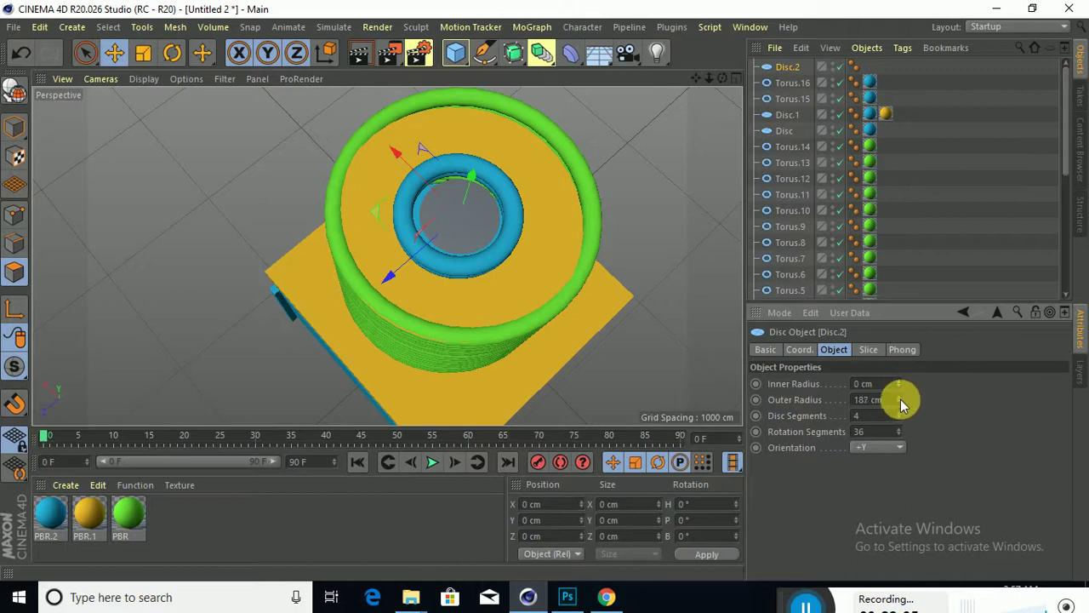
left_click_drag(900, 402, 899, 397)
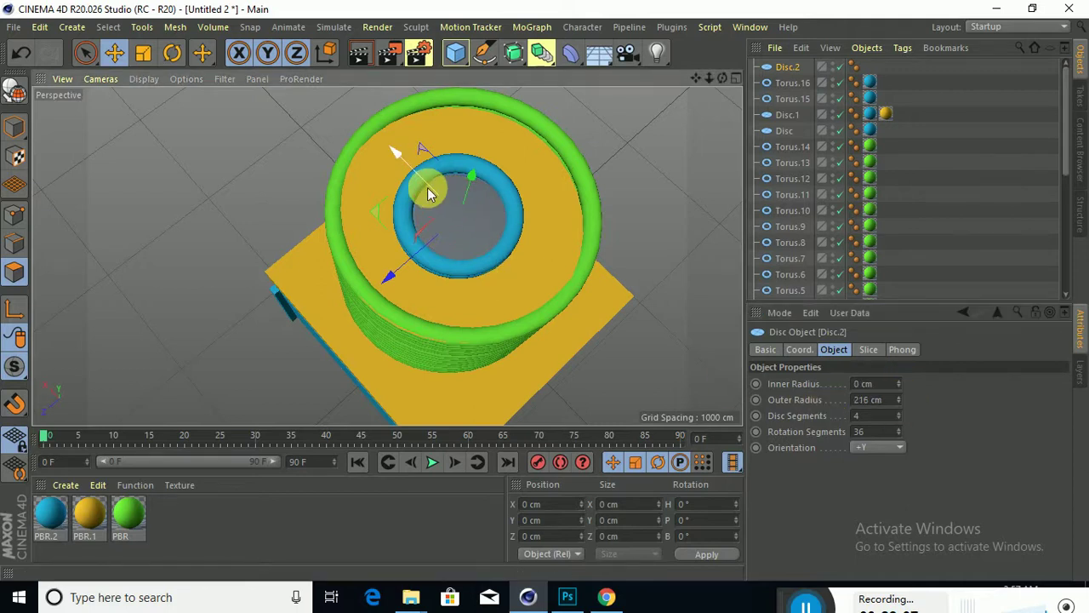
left_click_drag(428, 190, 429, 192)
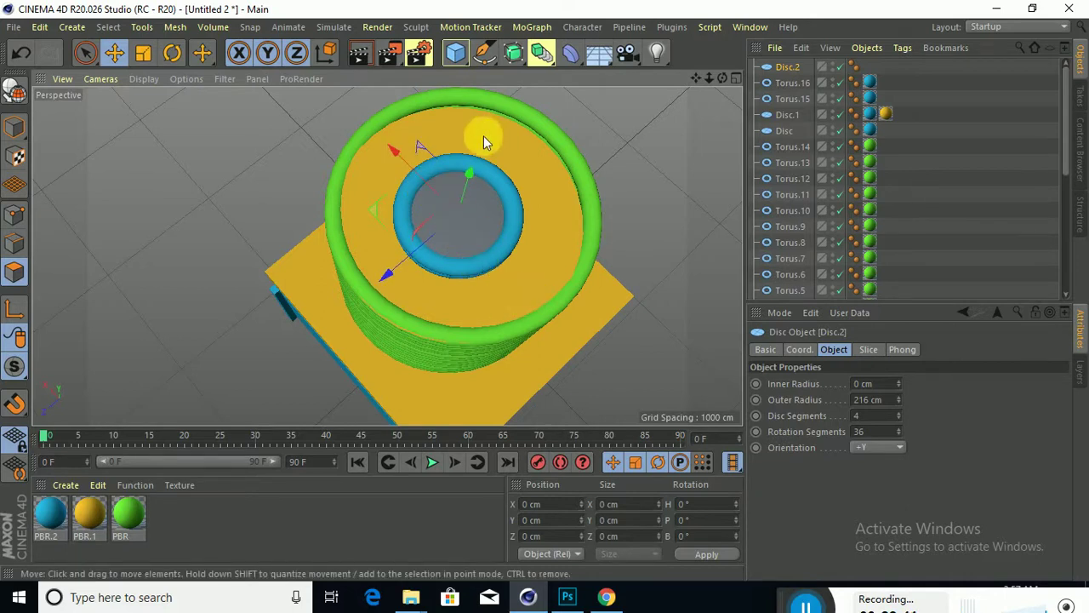
Step: Apply the green PBR material to the small disc and lower it about 127 cm along Y, centring it inside the blue rings
left_click_drag(81, 515, 408, 279)
left_click_drag(448, 235, 448, 235)
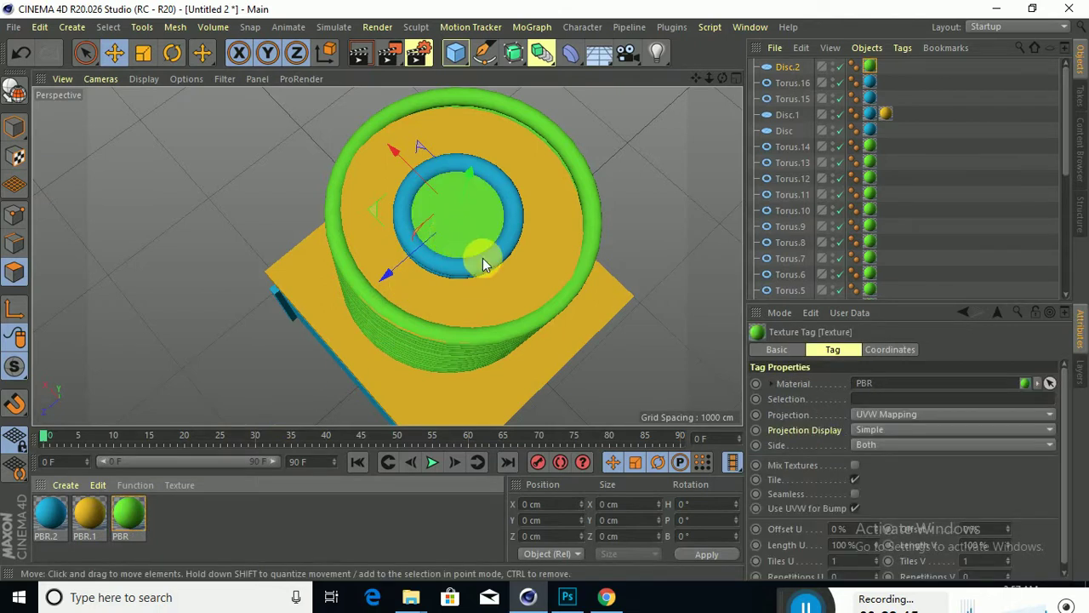
left_click_drag(454, 323, 548, 216, "alt")
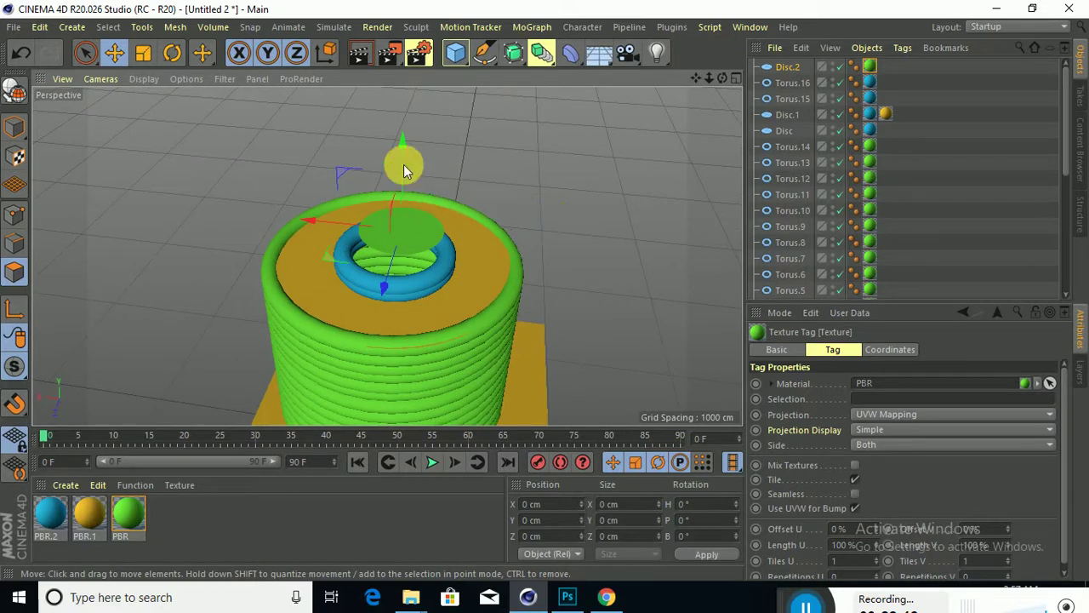
left_click_drag(409, 145, 380, 194)
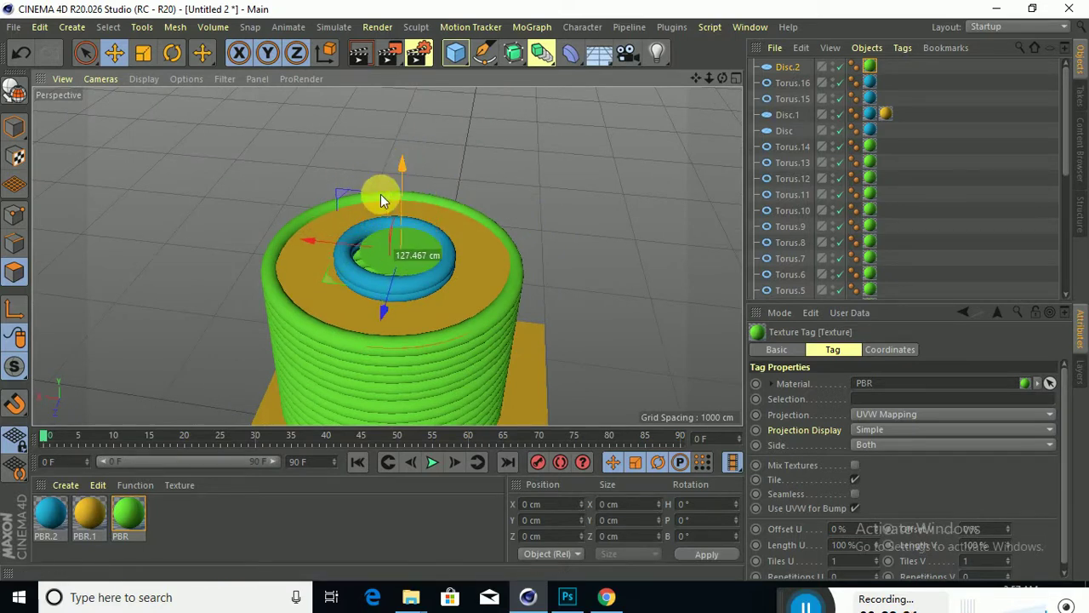
left_click_drag(329, 236, 327, 237)
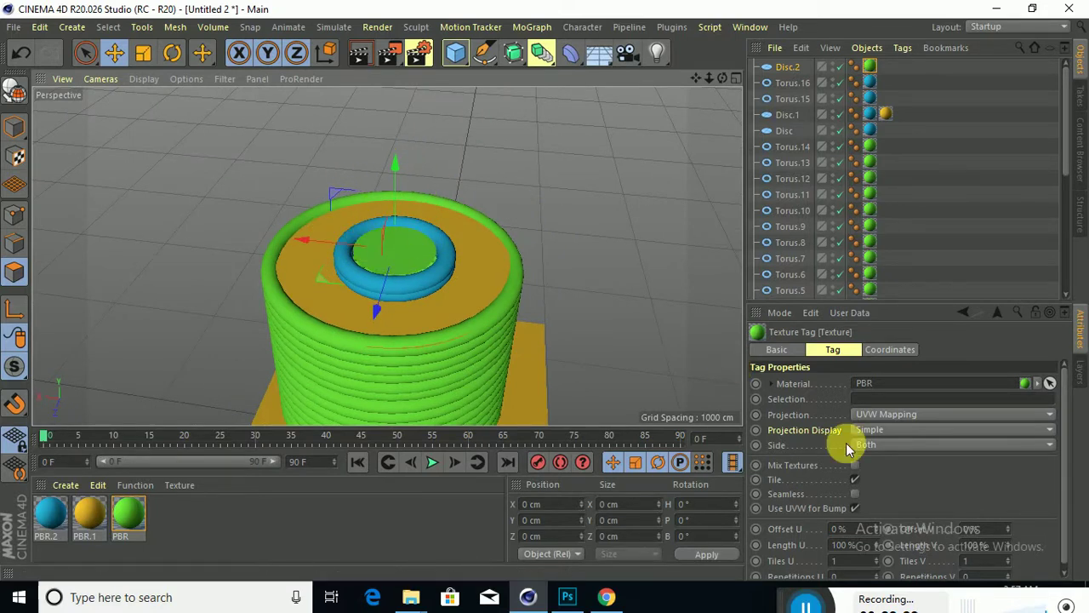
Step: Set the small green disc's outer radius to 236 cm and its disc segments to 1
left_click(787, 67)
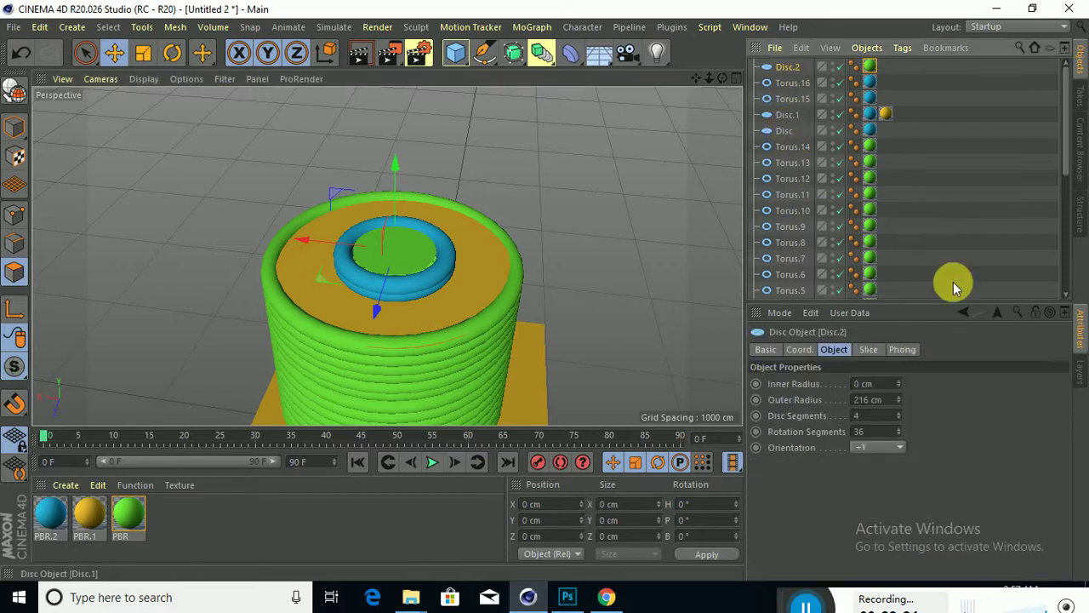
left_click_drag(898, 383, 899, 379)
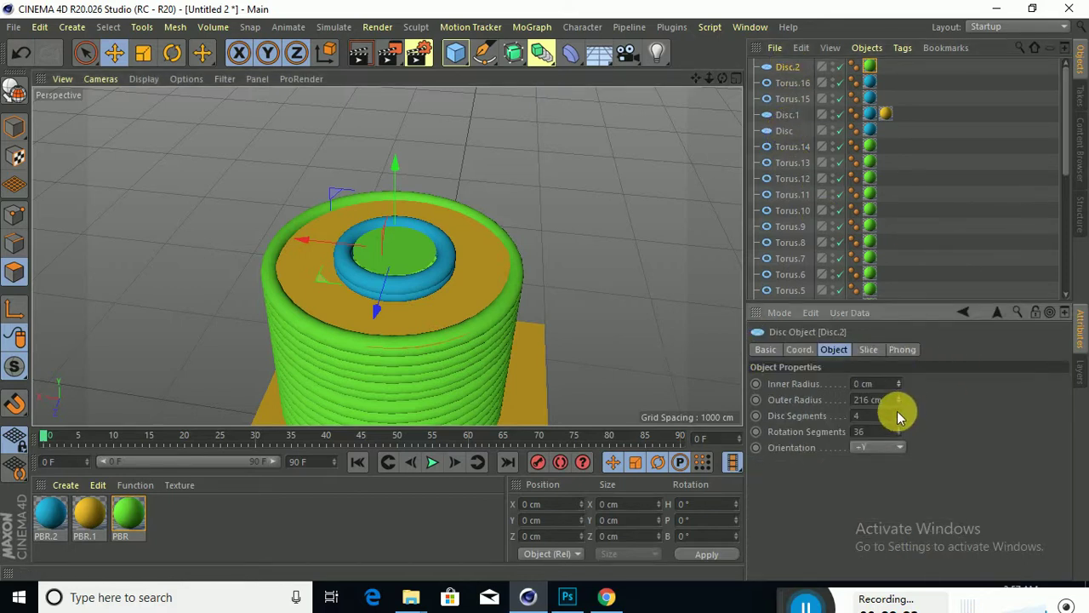
left_click_drag(896, 411, 896, 405)
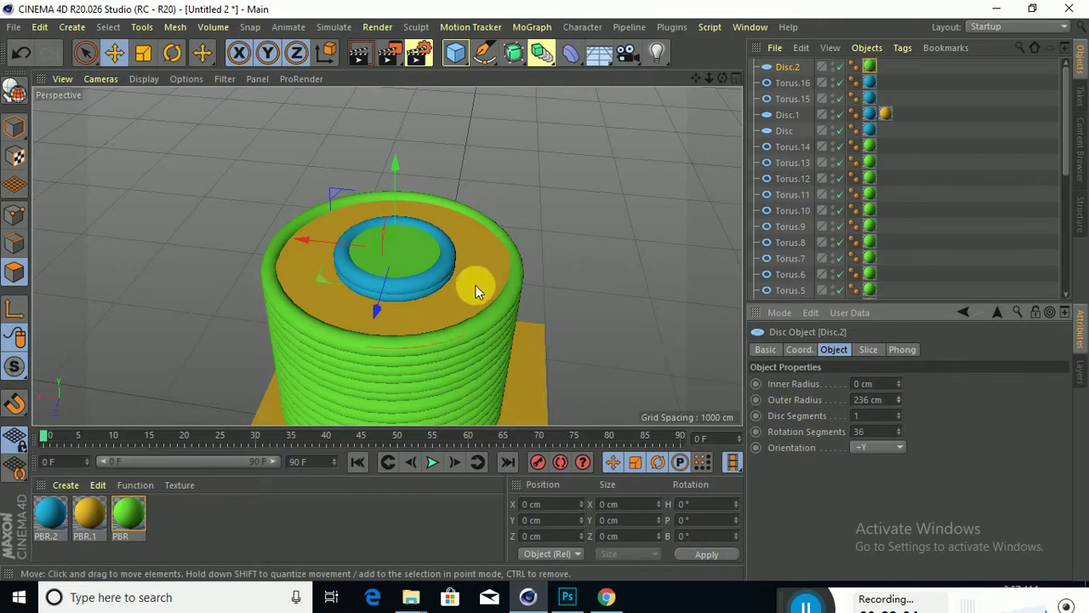
Step: Shift the small green disc horizontally so it sits over the opening of the blue rings
left_click_drag(476, 285, 448, 348, "alt")
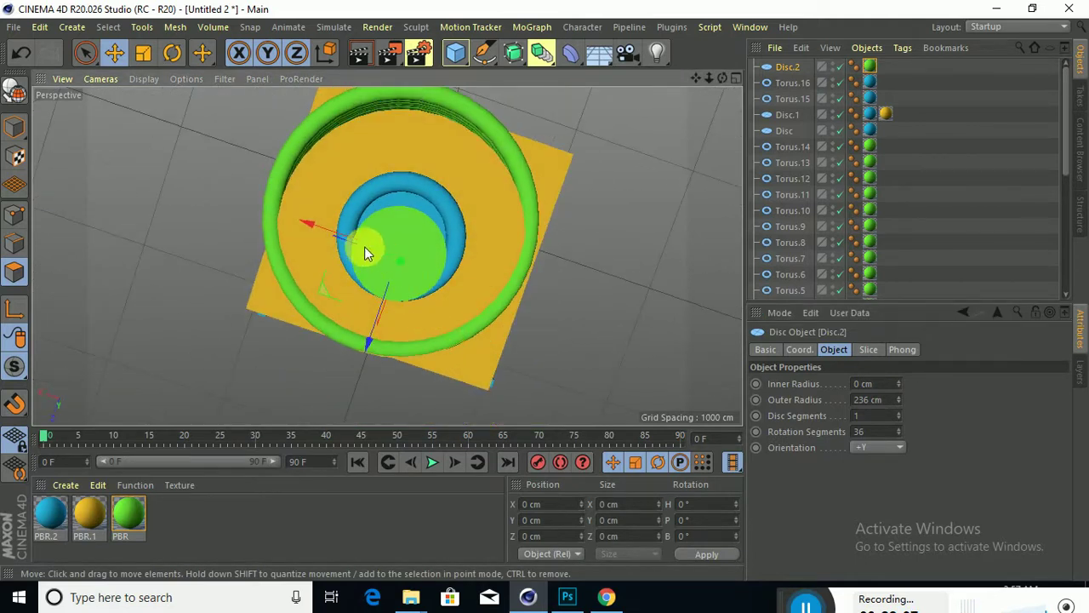
left_click_drag(390, 302, 326, 207)
left_click_drag(467, 323, 497, 252, "alt")
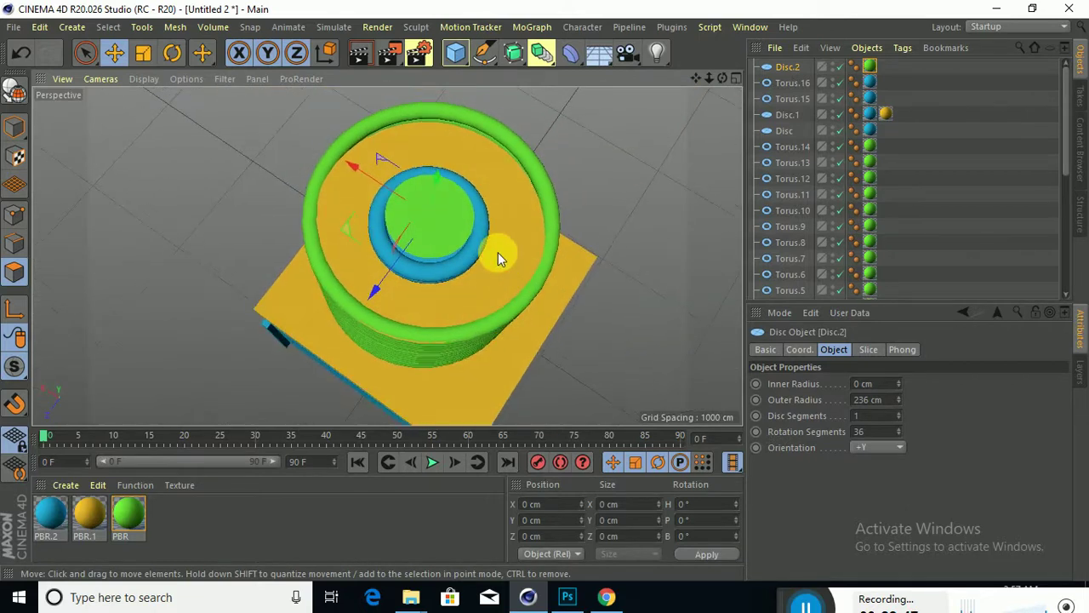
Step: Nudge the yellow lid disc (Disc.1) horizontally to centre it inside the green top ring
left_click(787, 98)
left_click(778, 111)
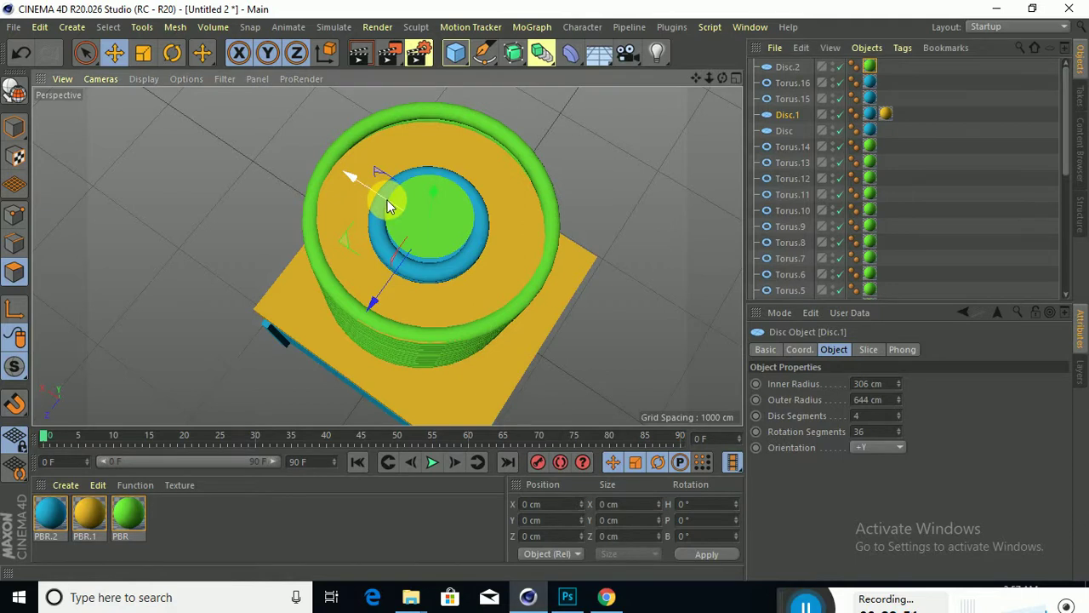
left_click_drag(380, 204, 380, 298)
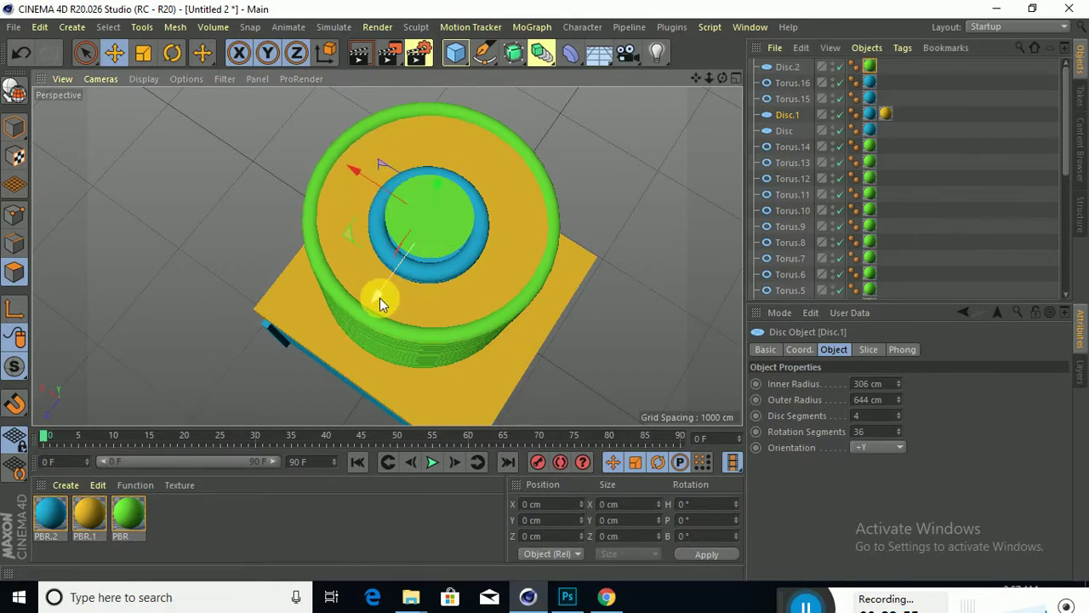
left_click_drag(468, 305, 600, 162, "alt")
mouse_move(588, 281)
left_mouse_down()
mouse_move(530, 279)
mouse_move(568, 293)
mouse_move(584, 284)
left_mouse_up()
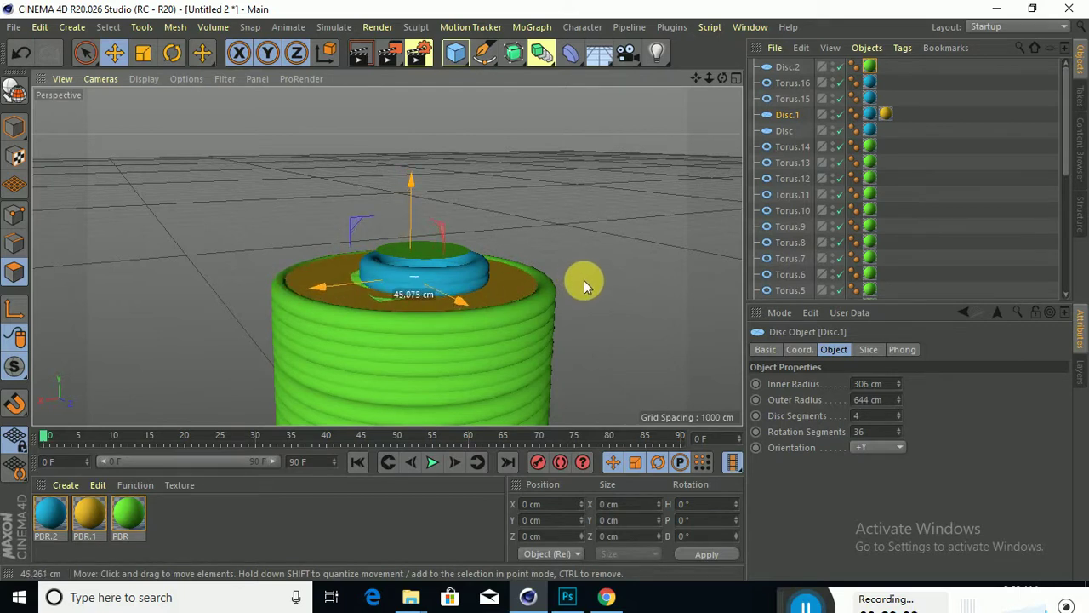
left_click_drag(342, 281, 347, 281)
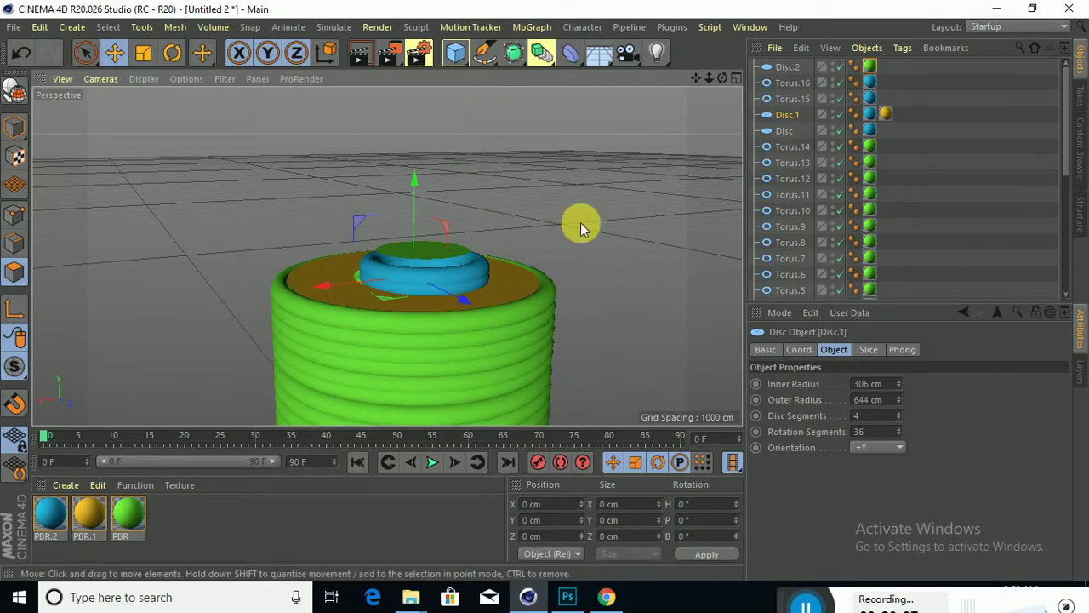
Step: Reposition the two blue tori, Torus.15 and Torus.16, so they surround the small green disc
left_click(774, 97)
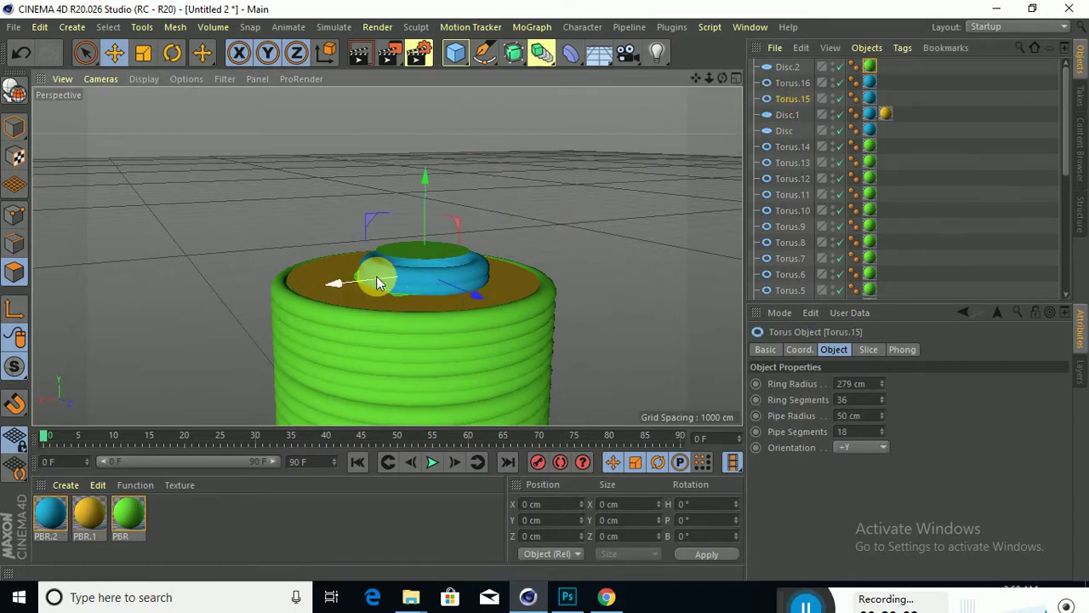
left_click_drag(376, 276, 426, 160)
left_click(768, 82)
Step: Set the small green disc's inner radius to 6 cm and its outer radius to 261 cm
left_click(757, 70)
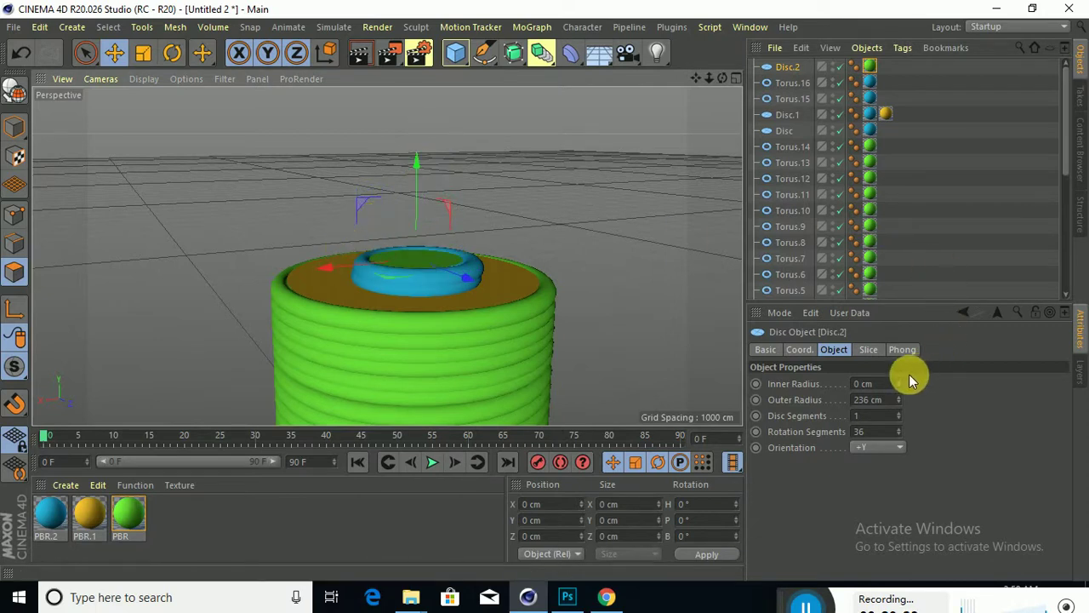
left_click_drag(897, 381, 909, 381)
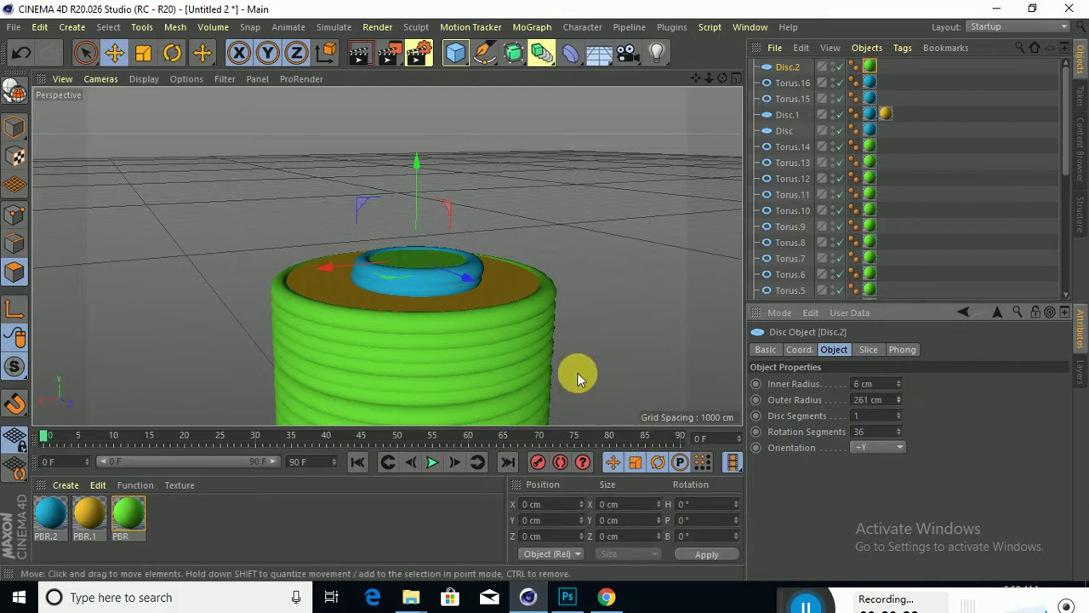
left_click_drag(548, 283, 553, 361, "alt")
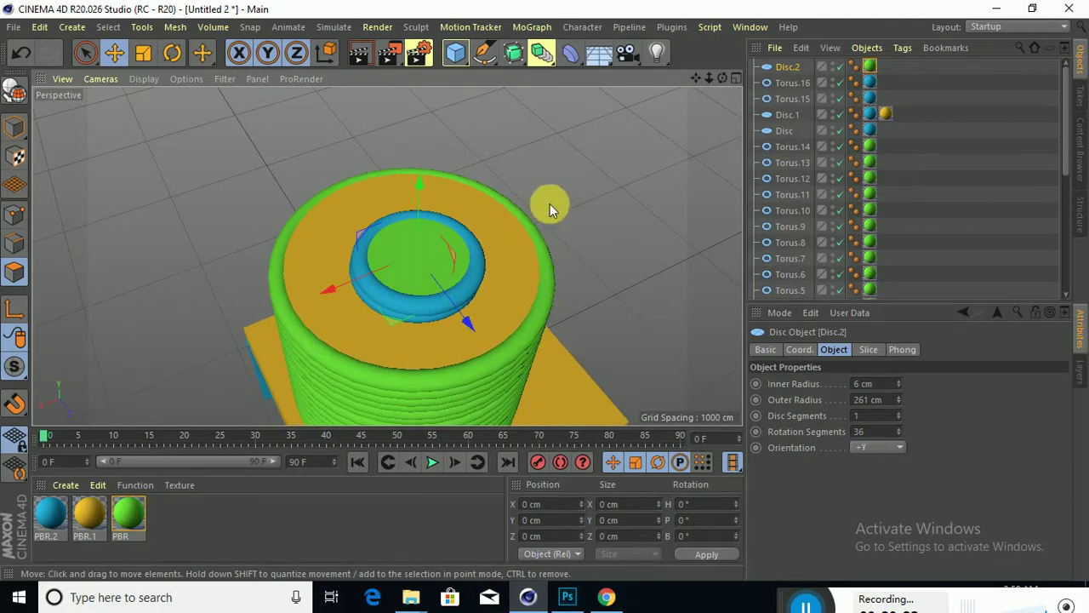
Step: Raise the small green disc well above the tank and shift it horizontally over the blue rings' opening
left_click_drag(570, 373, 607, 224)
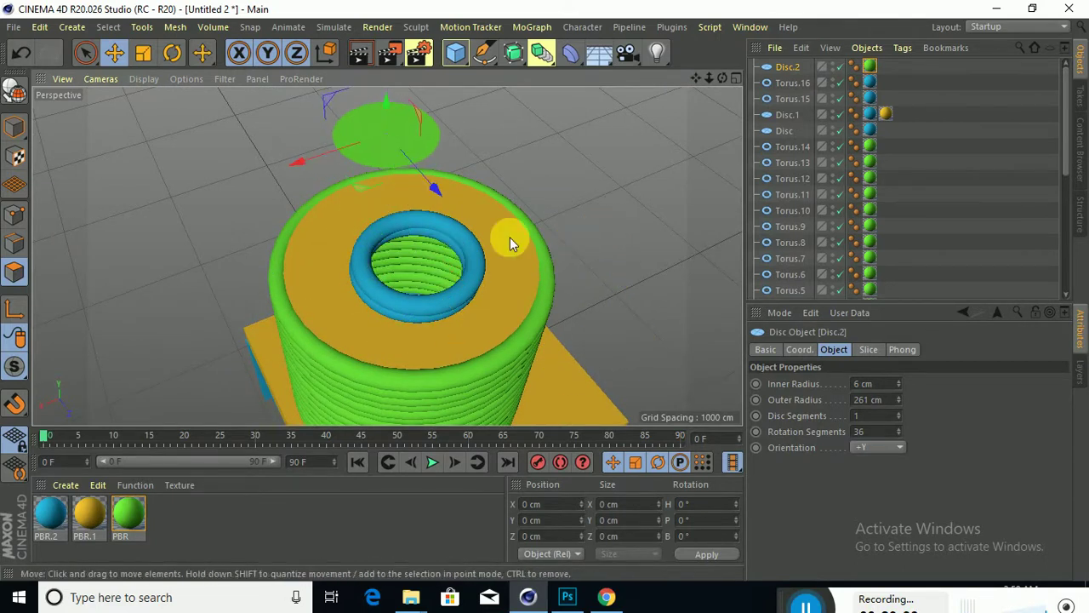
left_click_drag(493, 238, 452, 335, "alt")
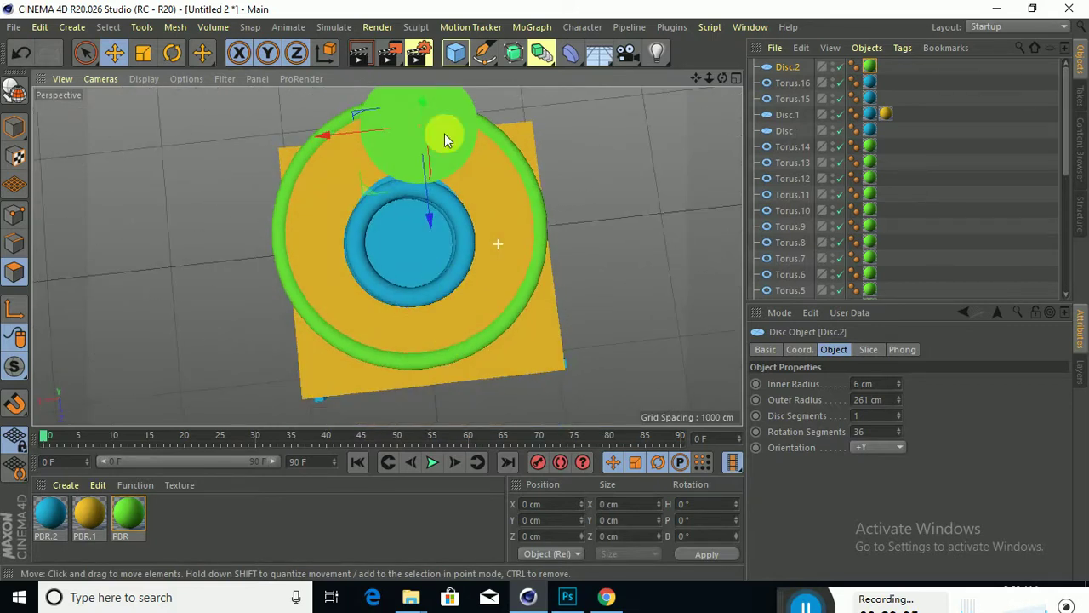
left_click(422, 132)
left_click_drag(422, 132, 417, 235)
Step: Lower the small green disc along Y until it fills the opening of the blue rings
left_click_drag(607, 283, 386, 255, "alt")
scroll(386, 255, "up", 10)
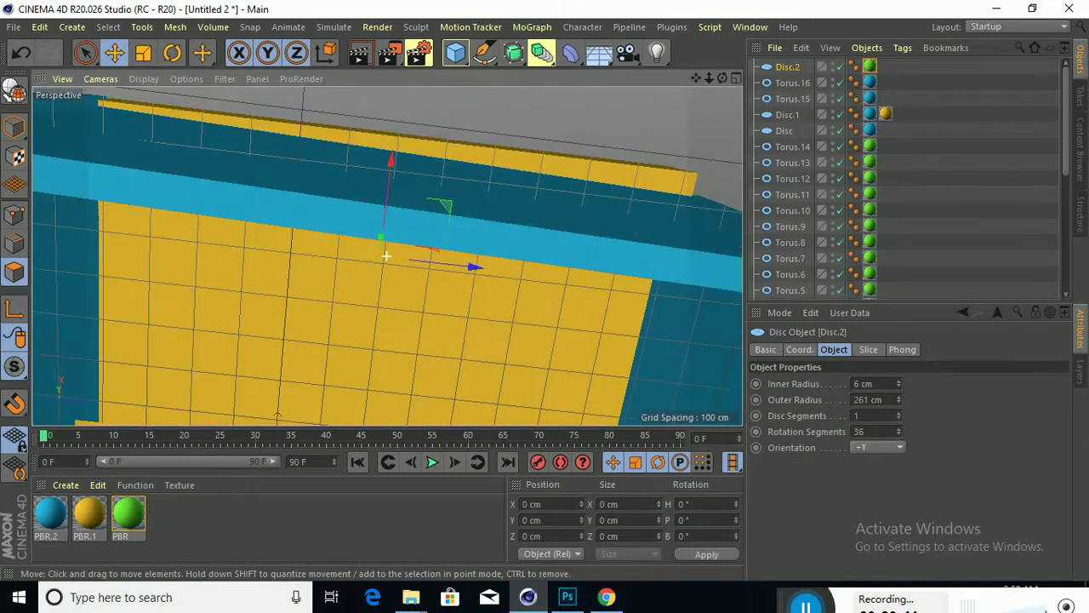
left_click_drag(599, 296, 690, 313, "alt")
scroll(690, 314, "down", 8)
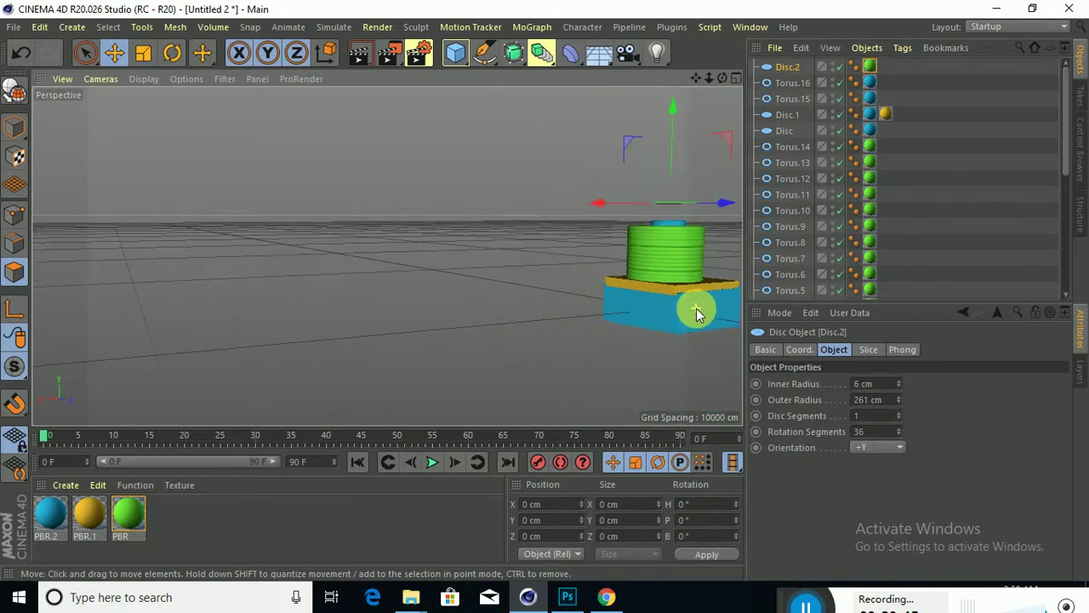
left_click_drag(737, 232, 585, 307, "alt")
left_click_drag(712, 127, 707, 336)
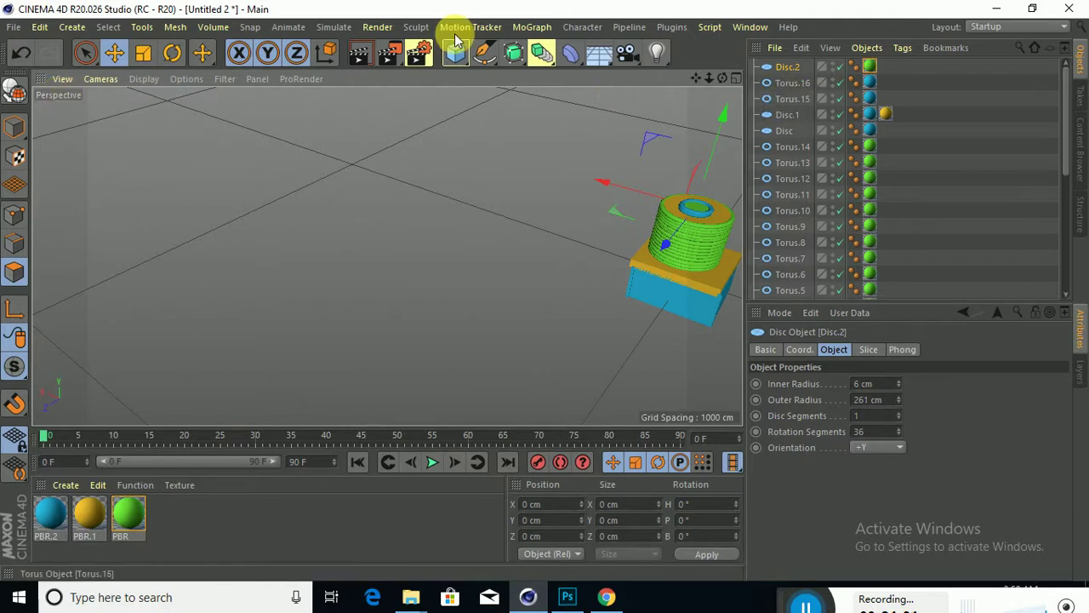
Step: Make the small green disc editable and mirror its polygons across a freehand mirror line near the tank
left_click(14, 89)
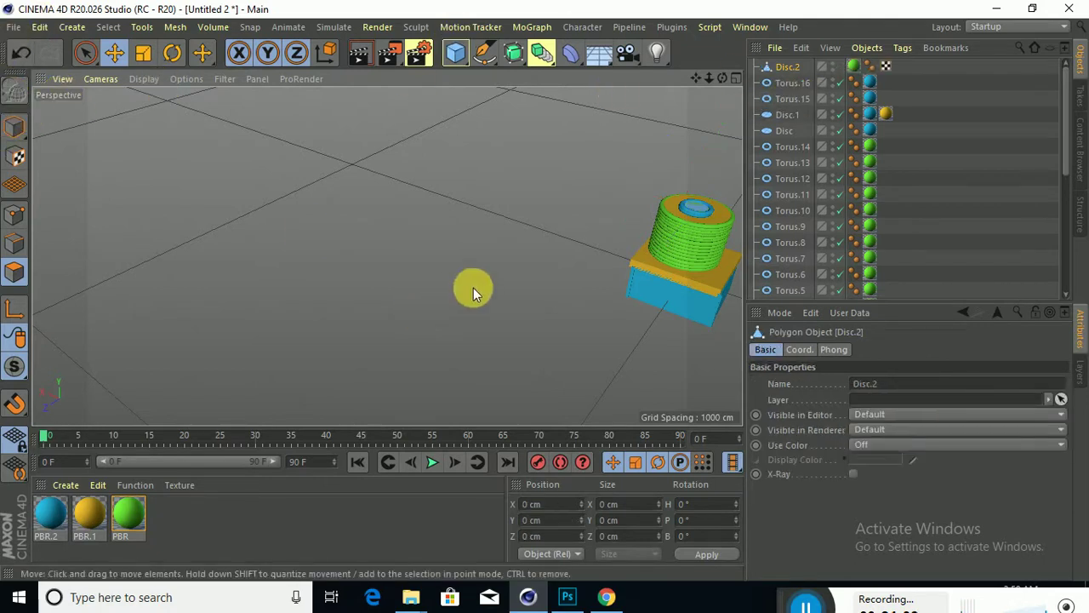
left_click_drag(612, 305, 590, 275, "alt")
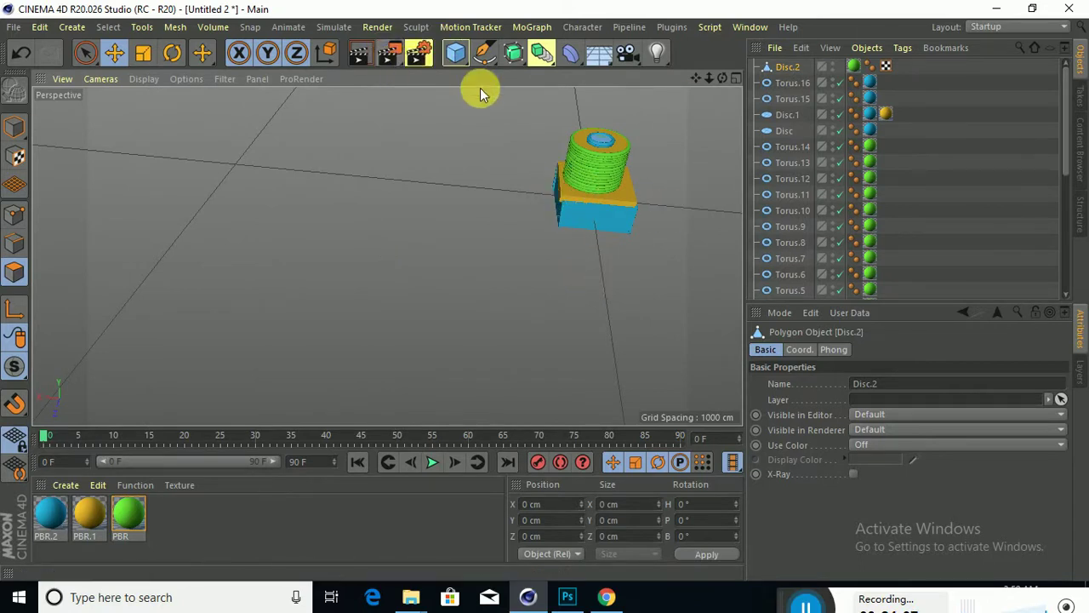
right_click(582, 163)
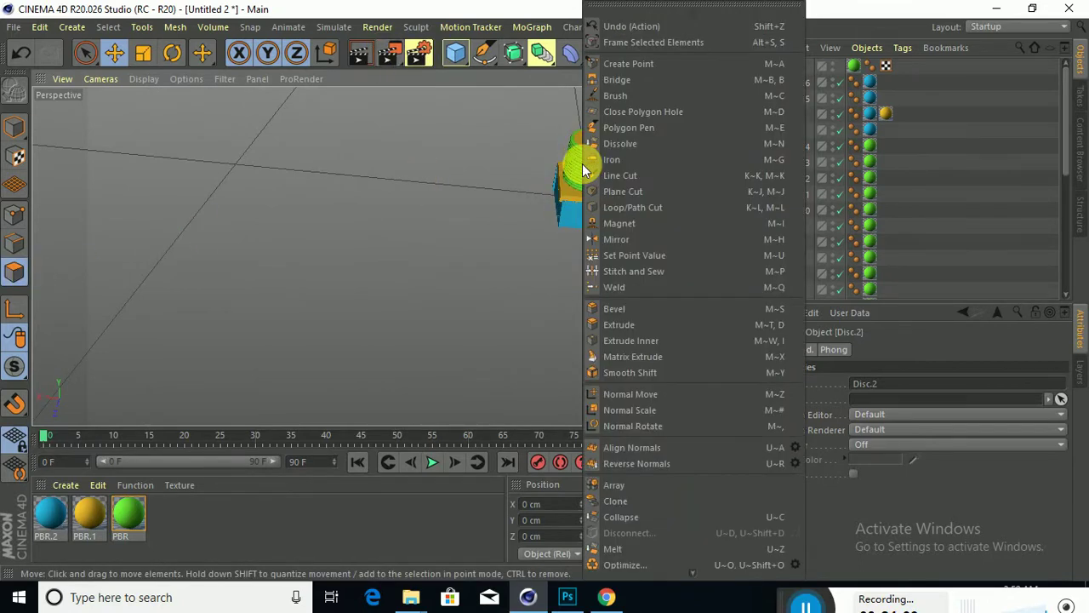
left_click(628, 240)
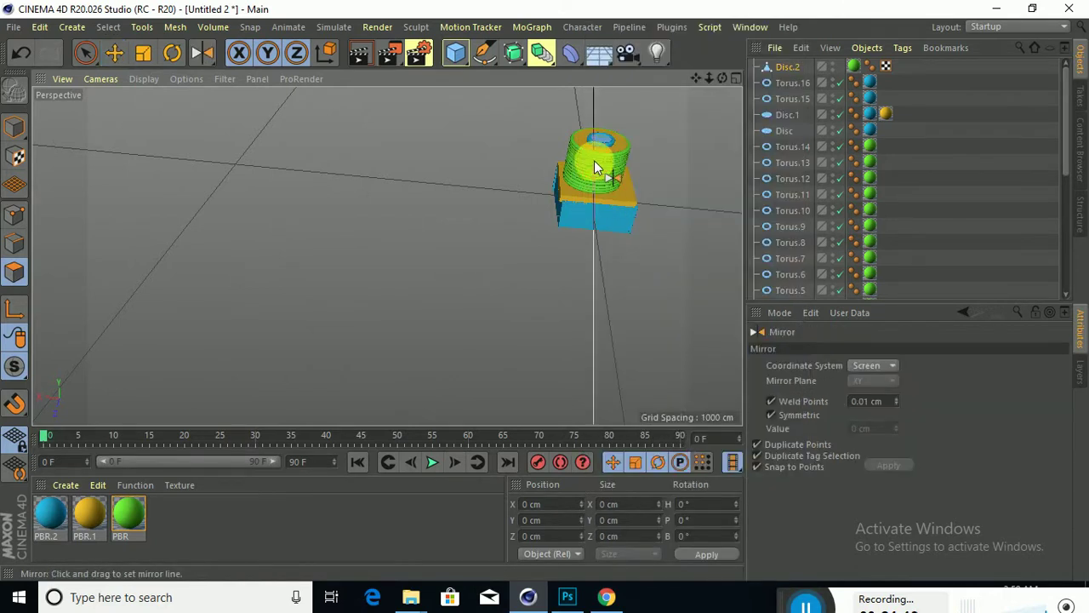
left_click_drag(594, 160, 548, 252)
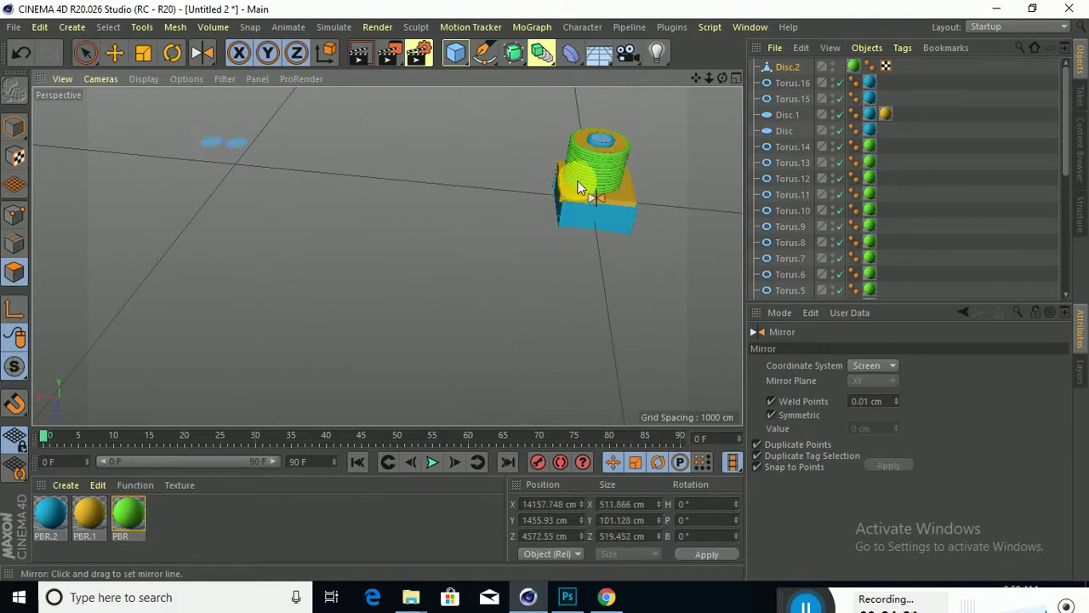
left_click_drag(579, 187, 308, 219)
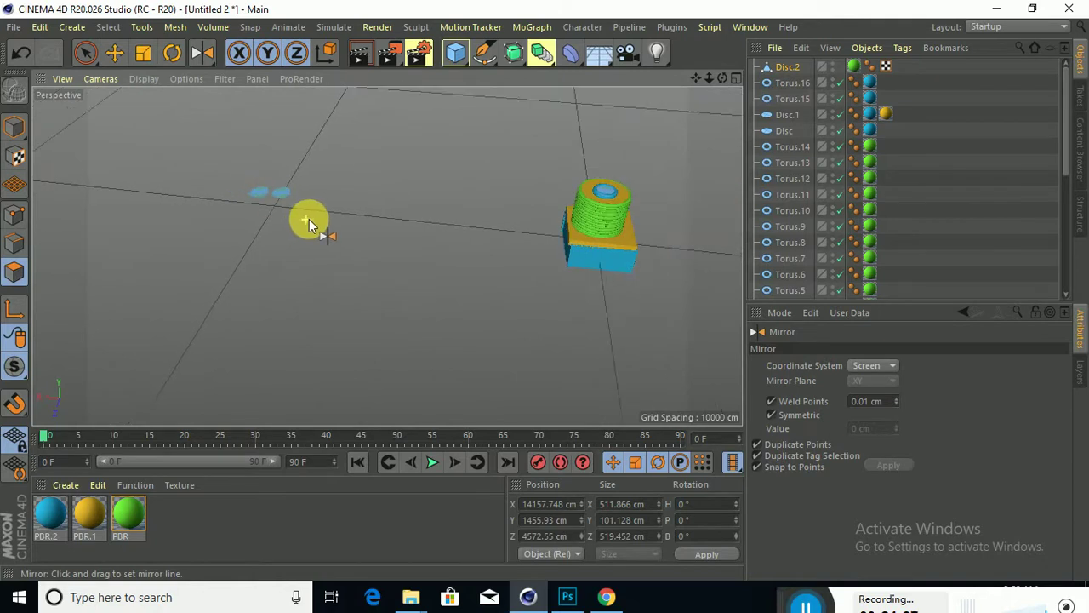
Step: Nest Cube under Cube.1 and place that group under Cube.3 in the object hierarchy
scroll(799, 237, "down", 5)
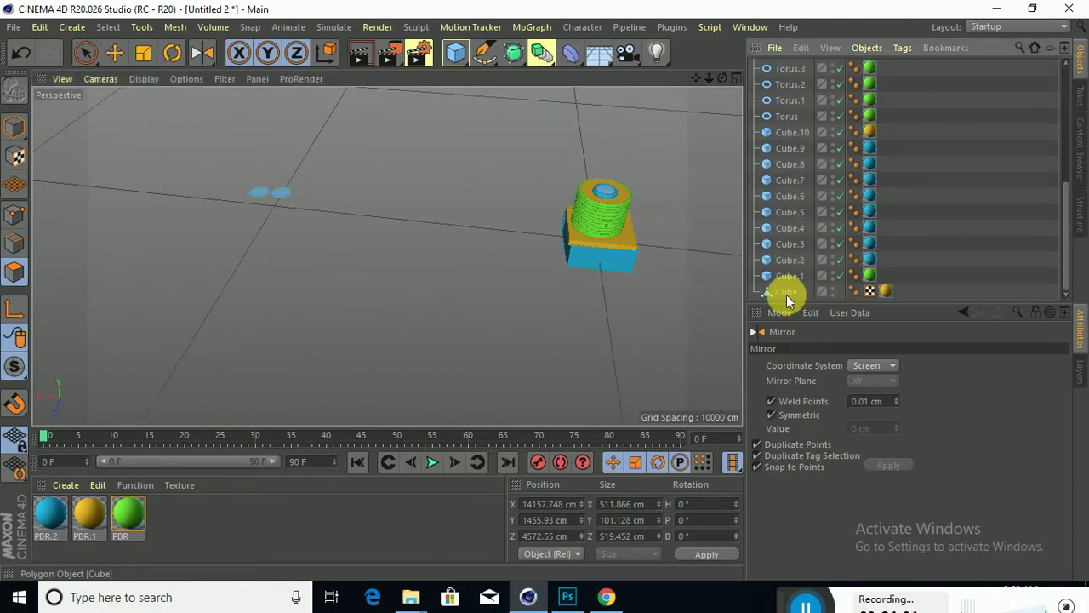
left_click_drag(786, 294, 782, 258)
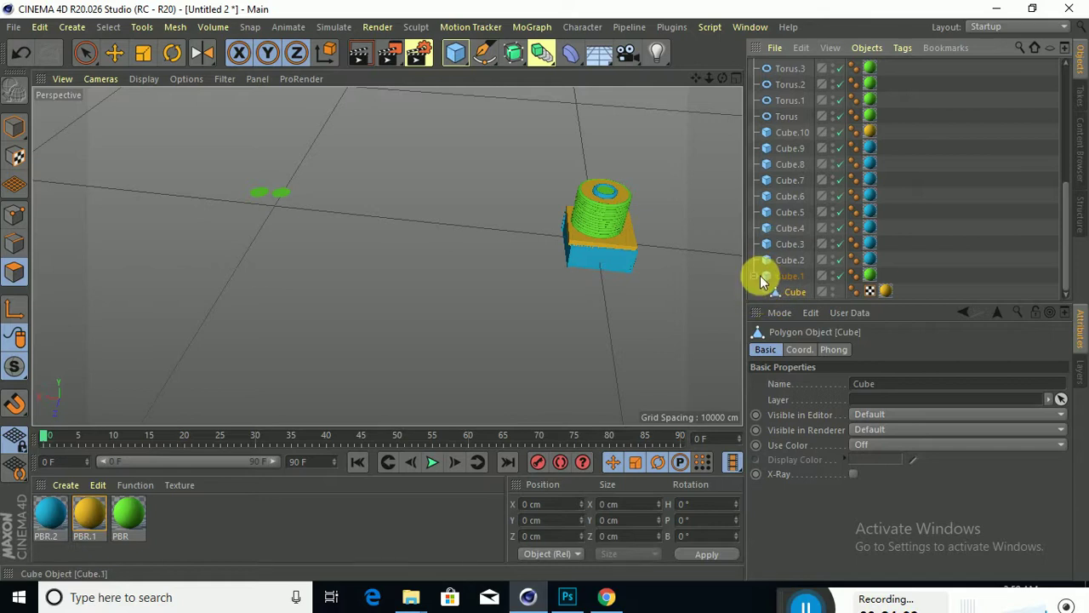
left_click_drag(760, 280, 773, 248)
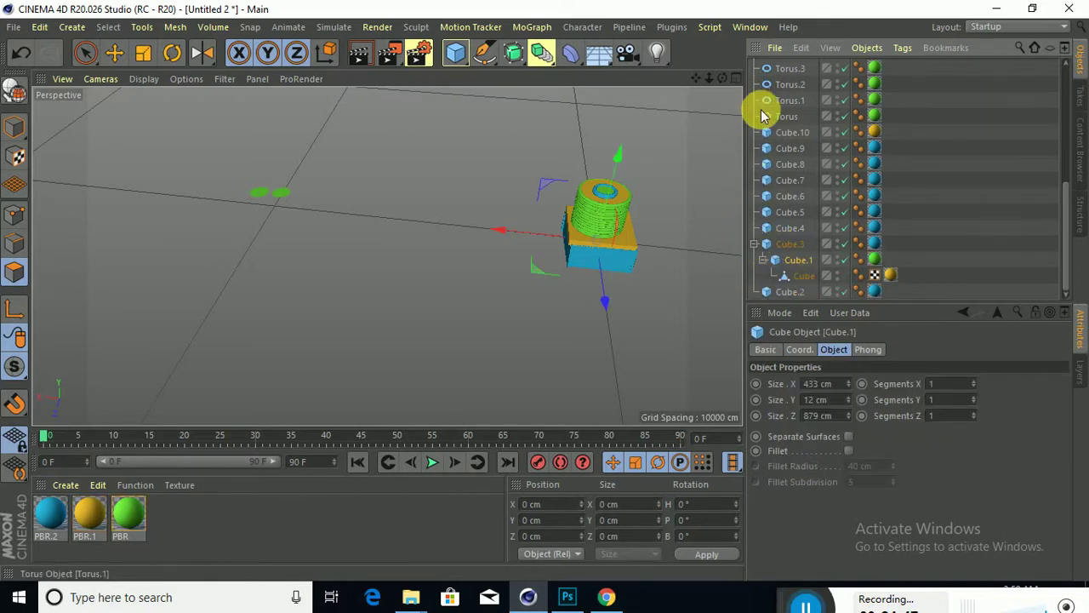
Step: Move Disc.2 and Disc further down the object list, placing them among the green tori
scroll(772, 114, "up", 5)
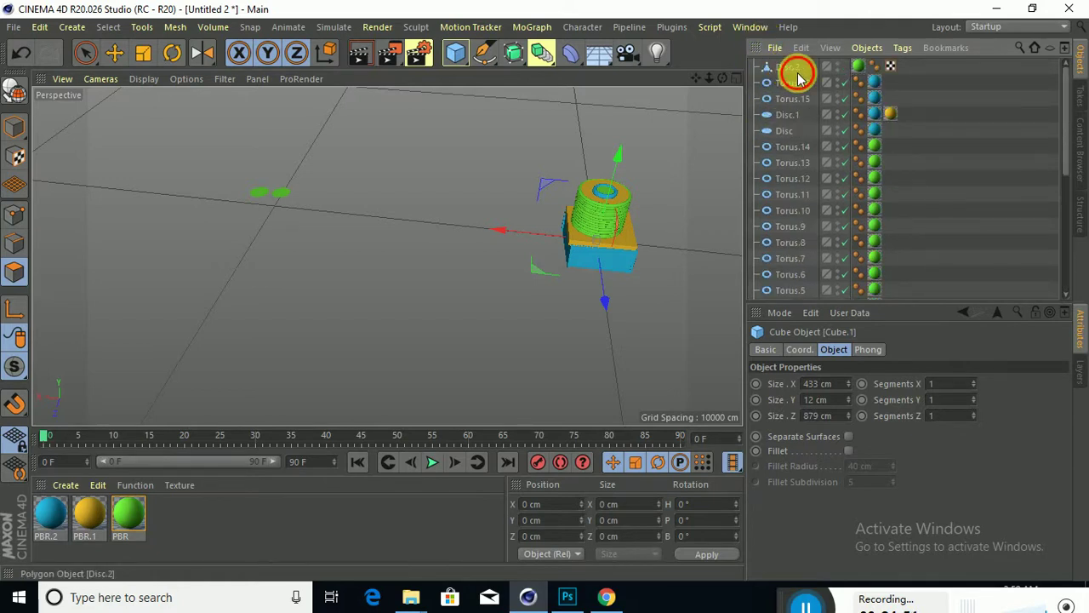
left_click_drag(798, 76, 795, 234)
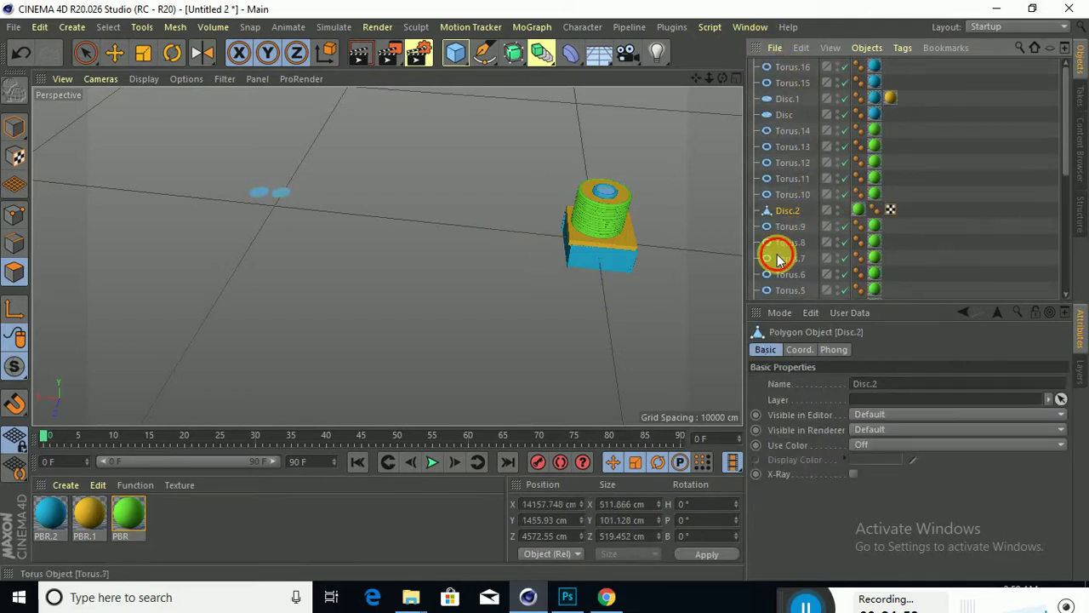
left_click_drag(794, 114, 779, 153)
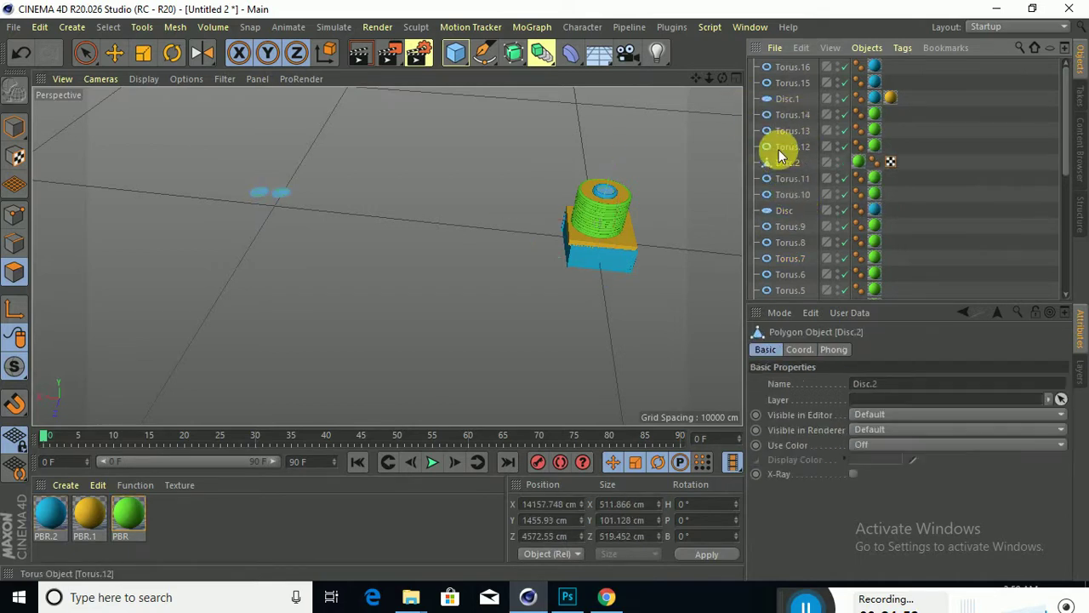
Step: Mirror Disc.2 again across a freehand mirror line beside the tank
left_click_drag(356, 316, 452, 351, "alt")
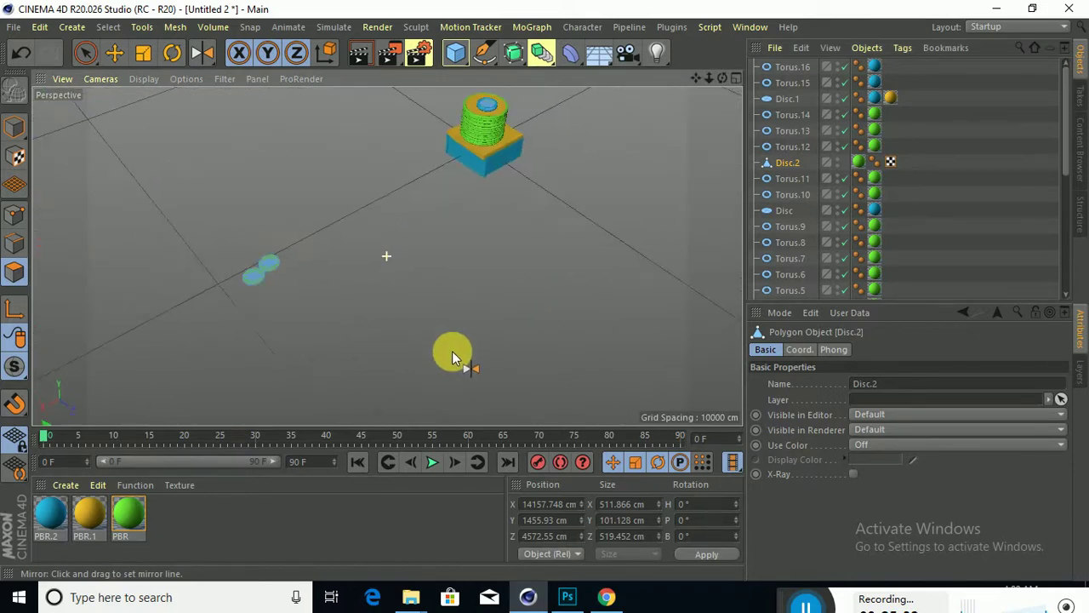
left_click_drag(549, 216, 571, 207)
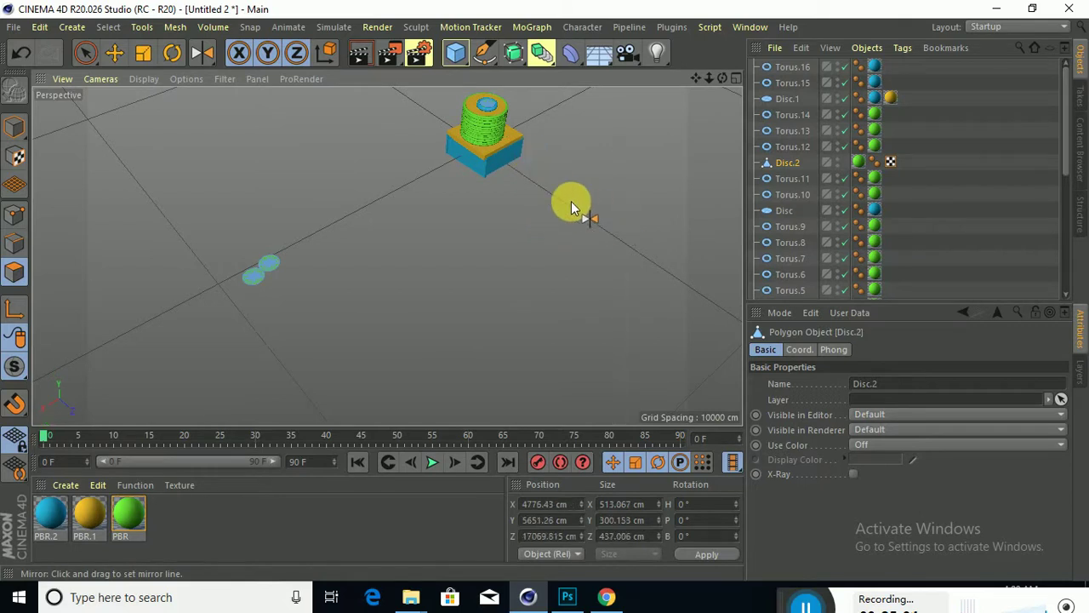
left_click_drag(538, 175, 35, 326, "alt")
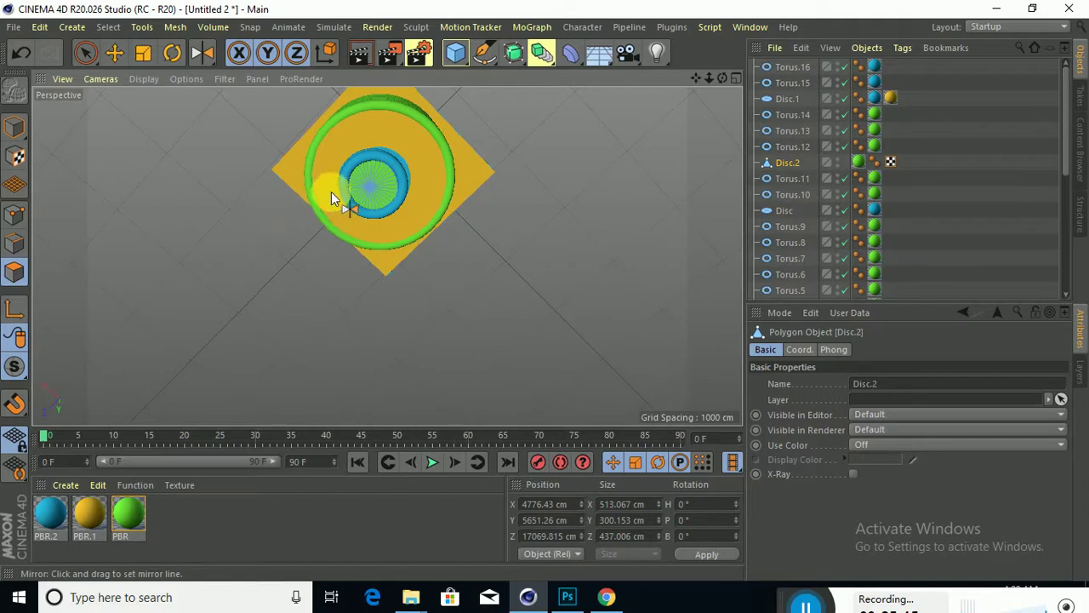
Step: Undo the latest mirror operation together with the object reordering and cube nesting
key("ctrl+z")
key("ctrl+z")
key("ctrl+z")
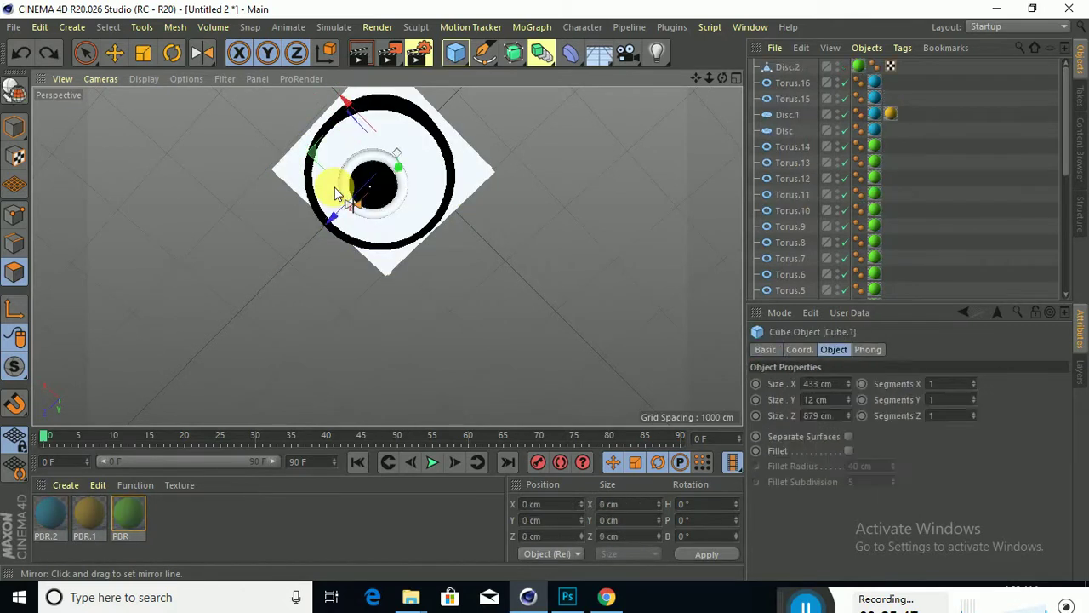
left_click(370, 187)
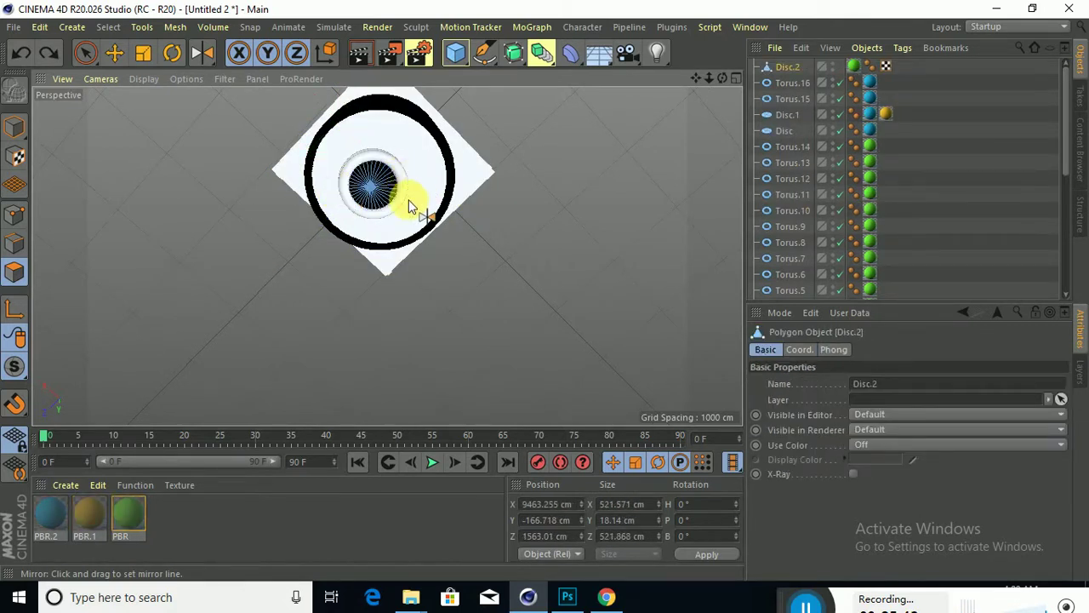
Step: Undo the latest Disc.2 edits back through its conversion to an editable polygon object
mouse_move(475, 251)
left_mouse_down("alt")
mouse_move(505, 162)
mouse_move(555, 86)
mouse_move(477, 256)
left_mouse_up("alt")
key("ctrl+z")
key("ctrl+z")
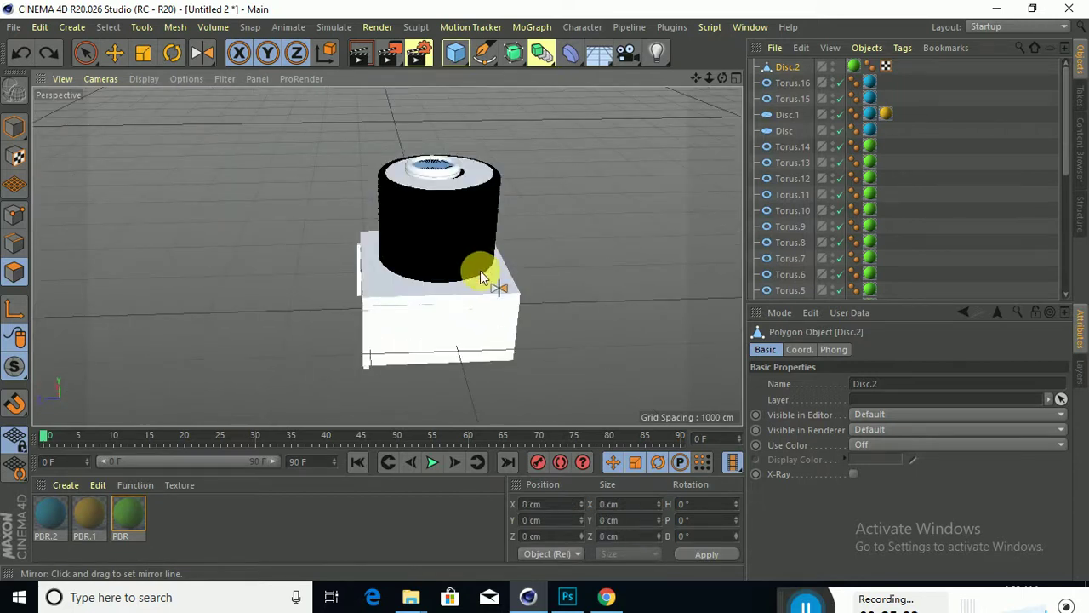
key("ctrl+z")
key("ctrl+z")
key("ctrl+z")
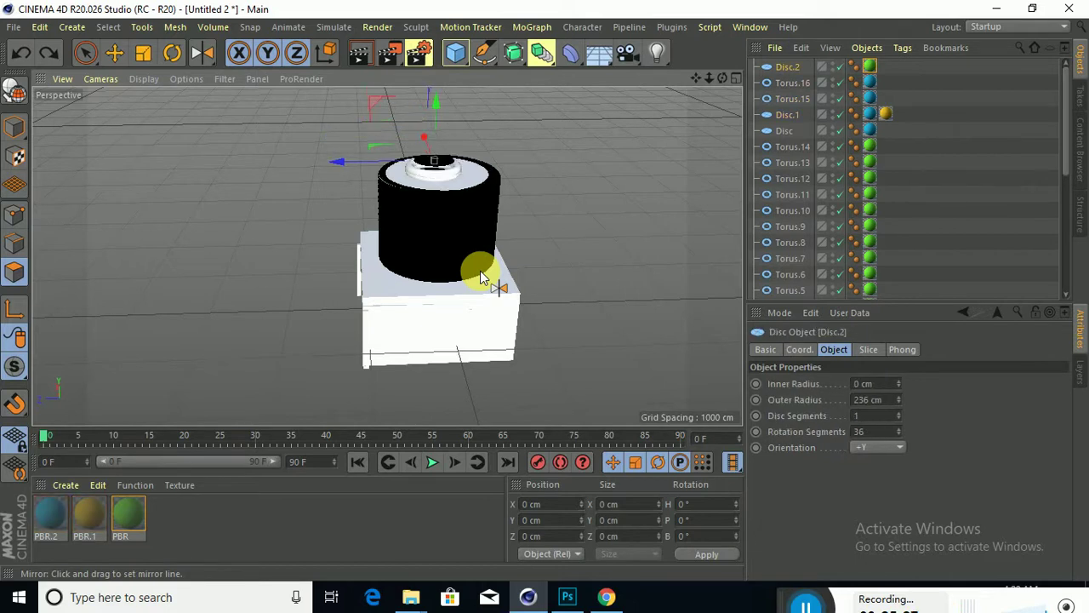
Step: Undo Disc.2's earlier radius and segment settings, its green material assignment and its repositioning above the tank neck
key("ctrl+z")
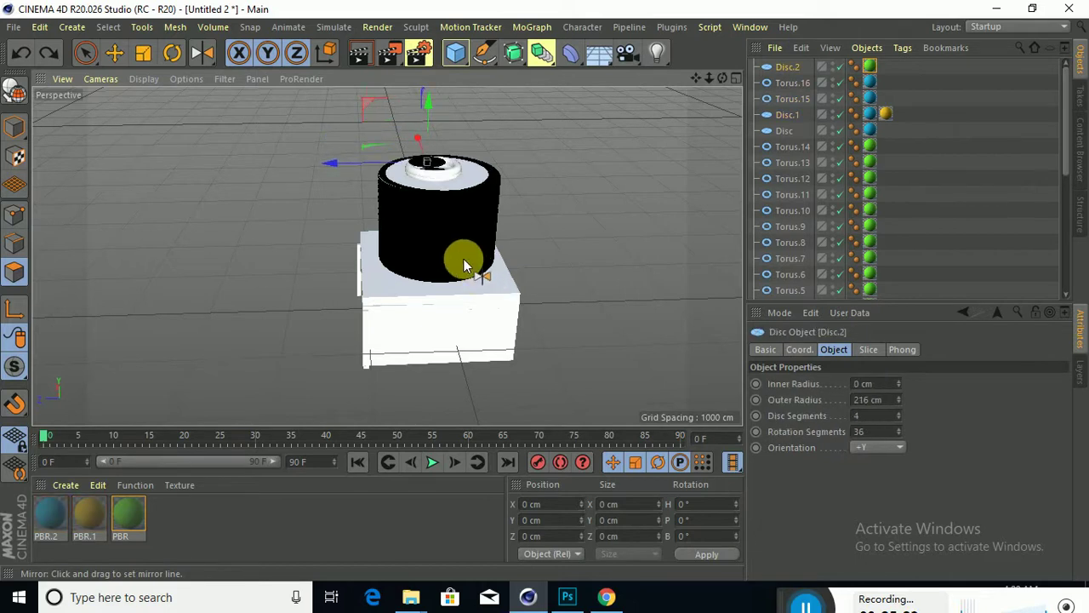
key("ctrl+z")
key("ctrl+z")
key("ctrl+z")
key("ctrl+z")
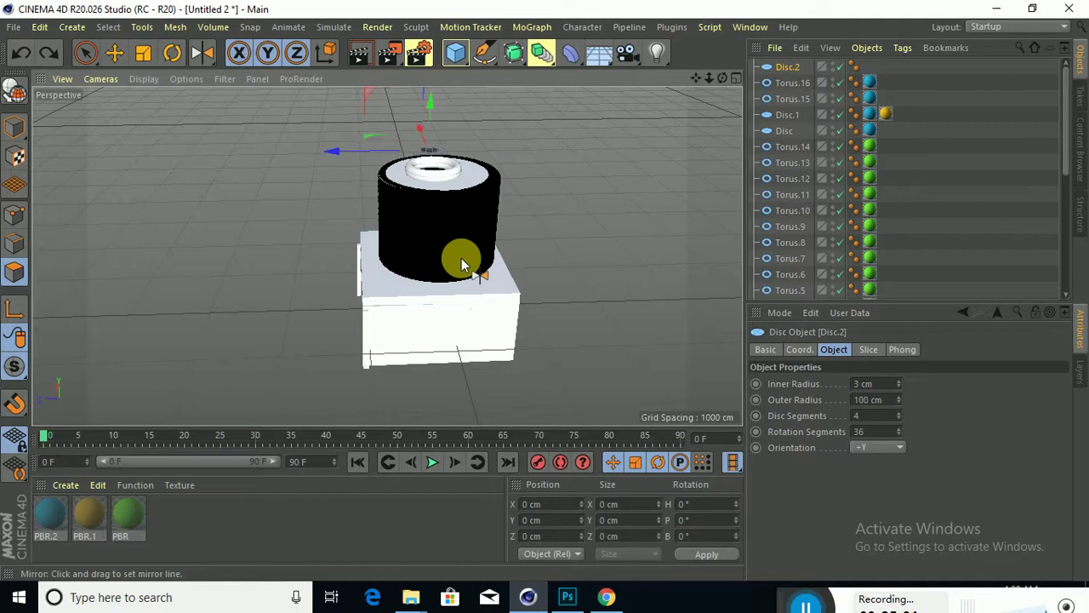
key("ctrl+z")
key("ctrl+z")
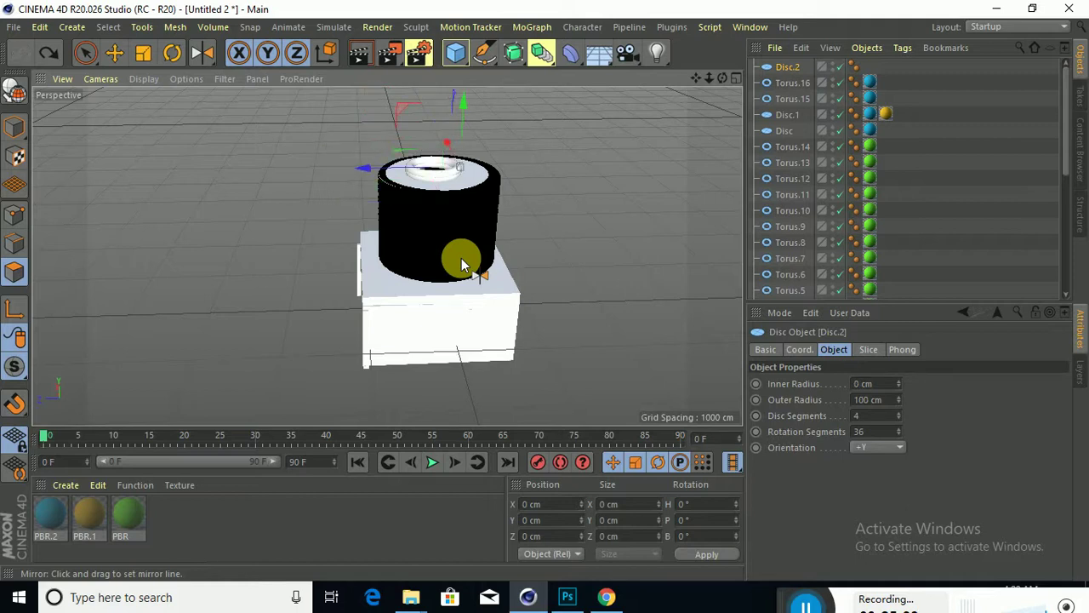
left_click_drag(477, 195, 369, 300, "alt")
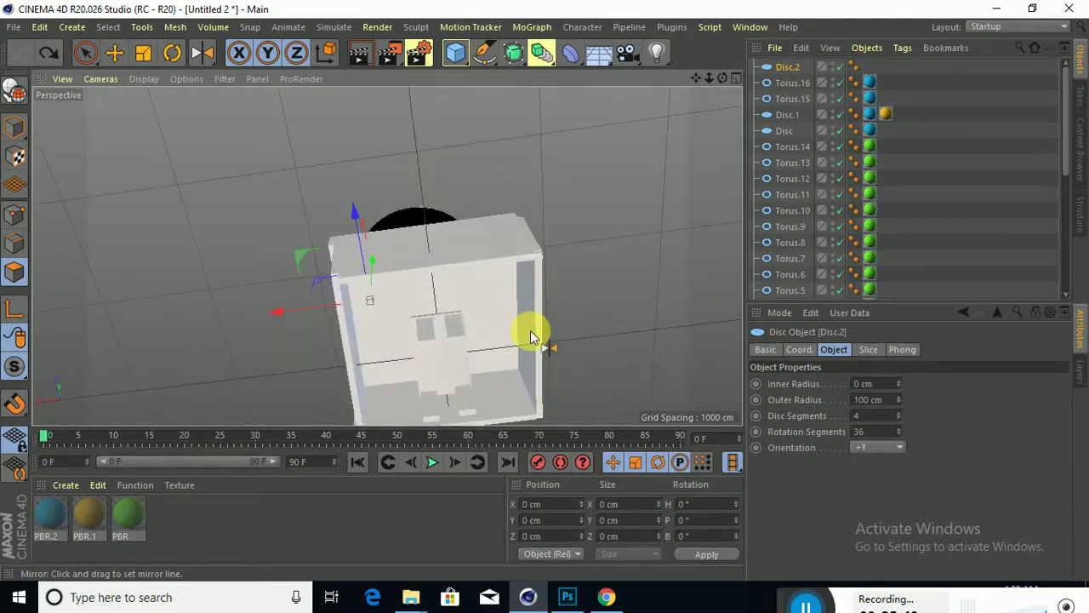
left_click_drag(530, 331, 527, 321, "alt")
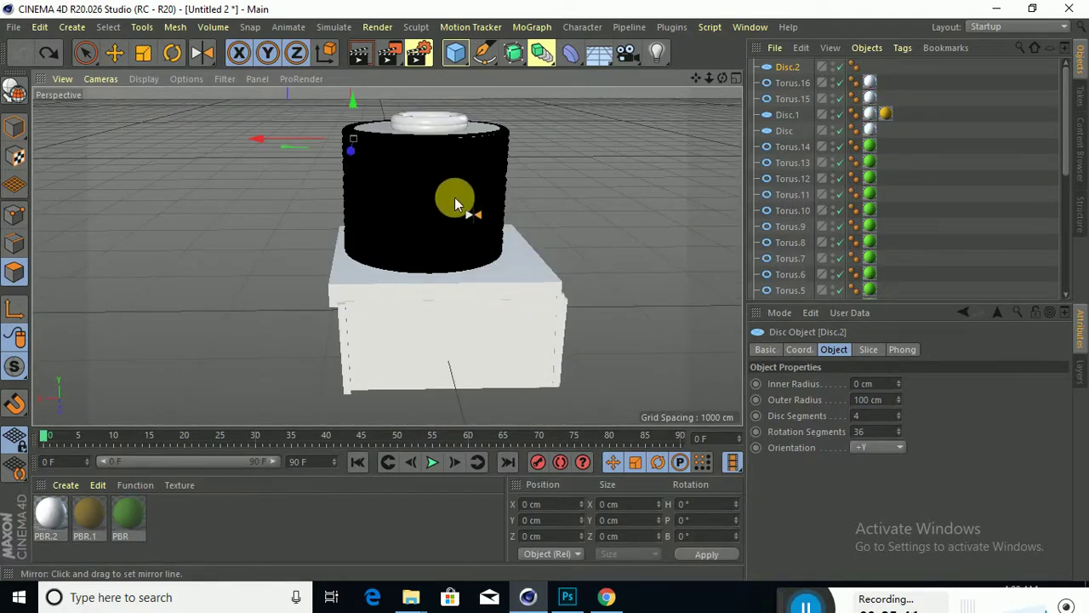
left_click_drag(486, 243, 437, 202, "alt")
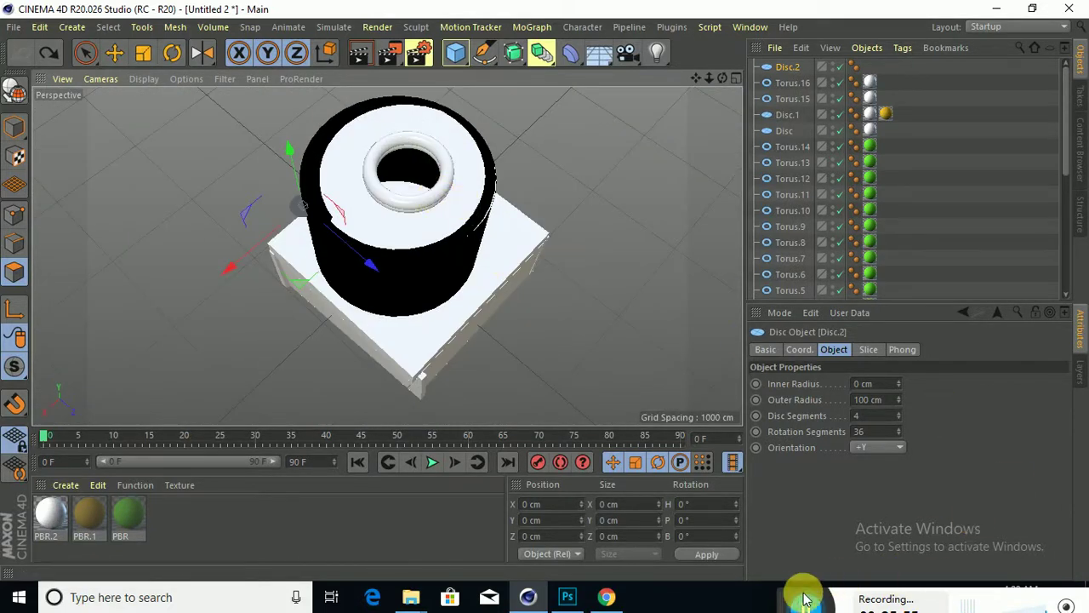
mouse_move(757, 538)
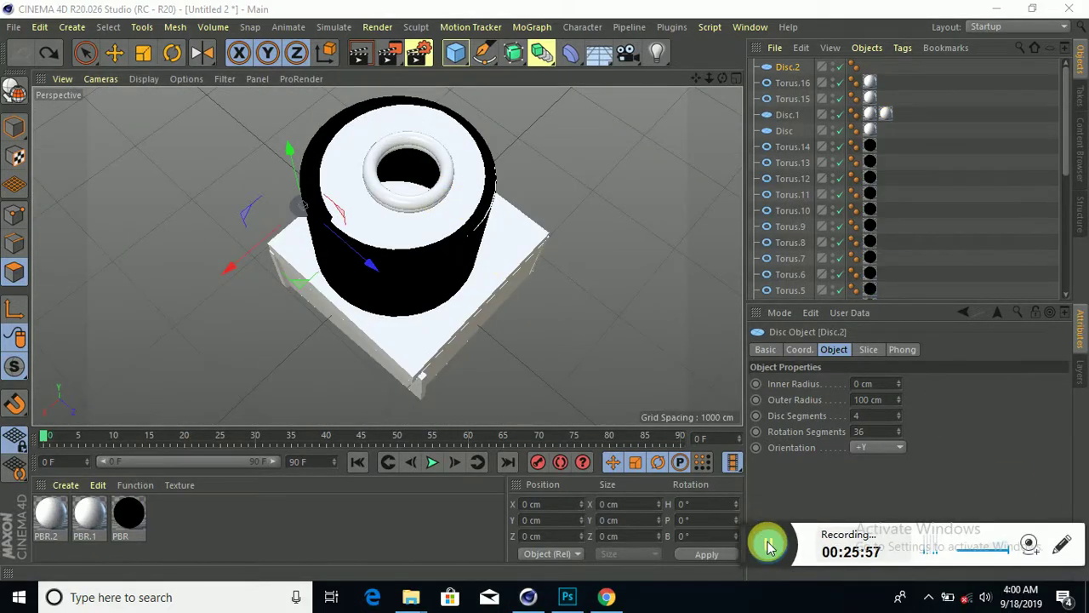